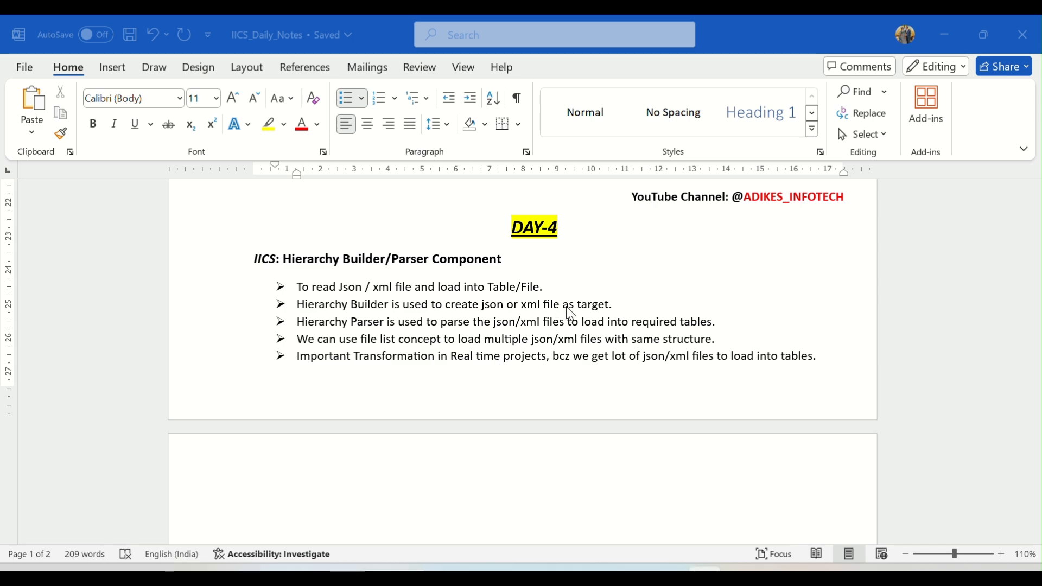
Step: Switch to the browser and start a new Hierarchical Schema component asset
{"action": "mouse_move", "coordinate": [594, 570]}
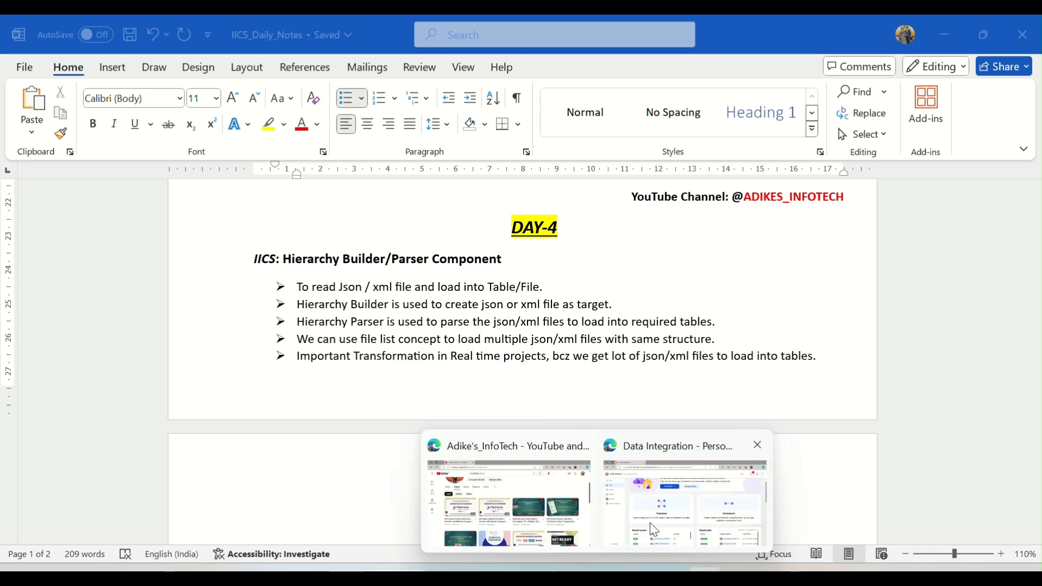
{"action": "left_click", "coordinate": [686, 488]}
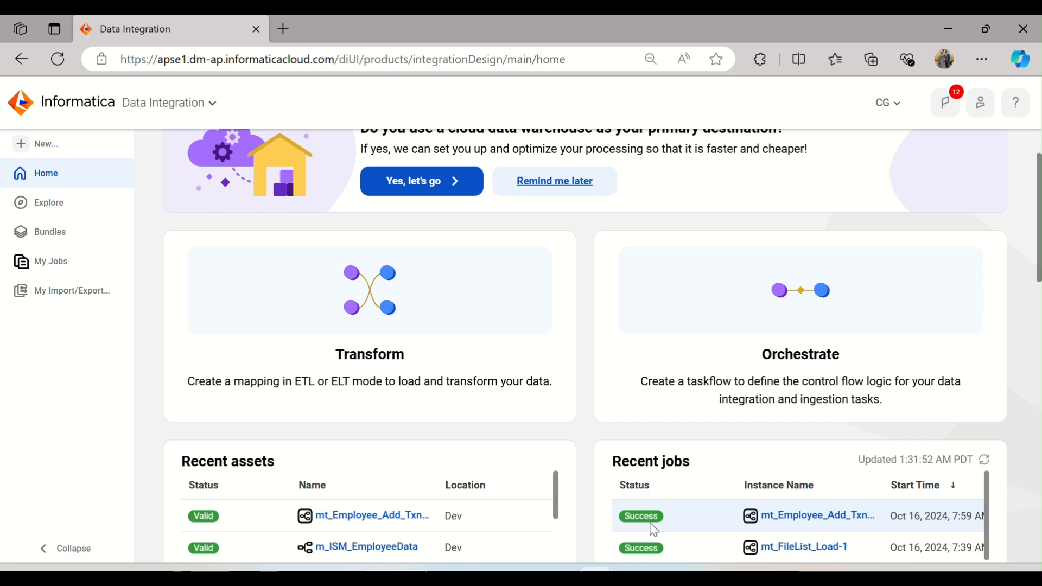
{"action": "left_click", "coordinate": [61, 146]}
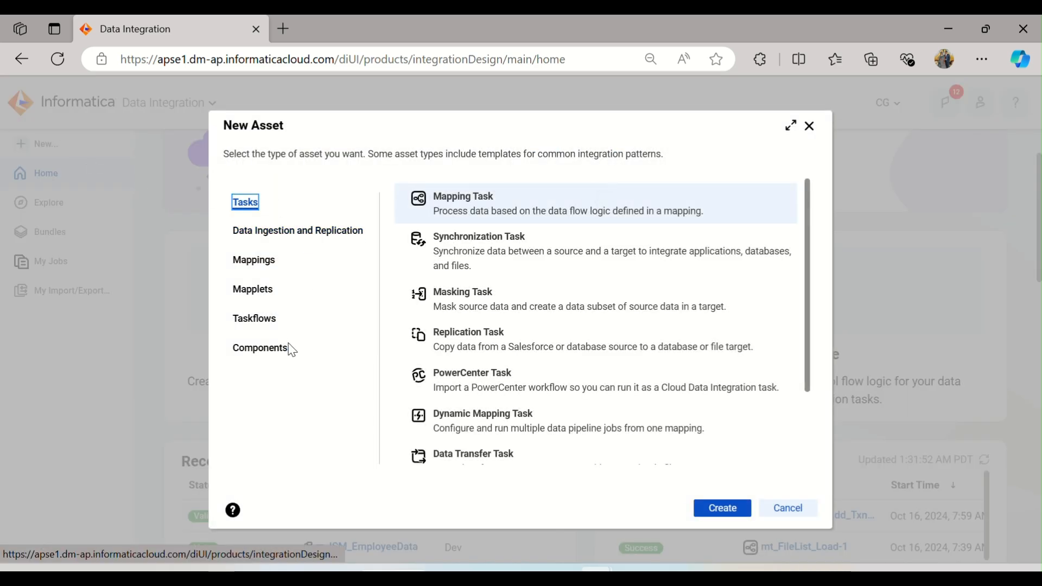
{"action": "left_click", "coordinate": [286, 348]}
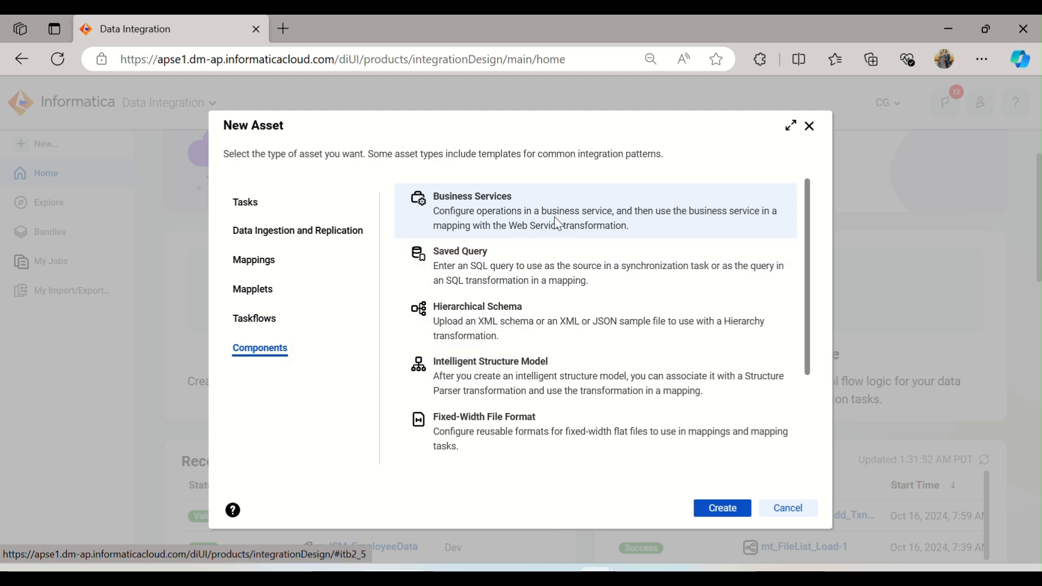
{"action": "scroll", "coordinate": [555, 267], "scroll_direction": "down", "scroll_amount": 1}
{"action": "scroll", "coordinate": [555, 269], "scroll_direction": "down", "scroll_amount": 1}
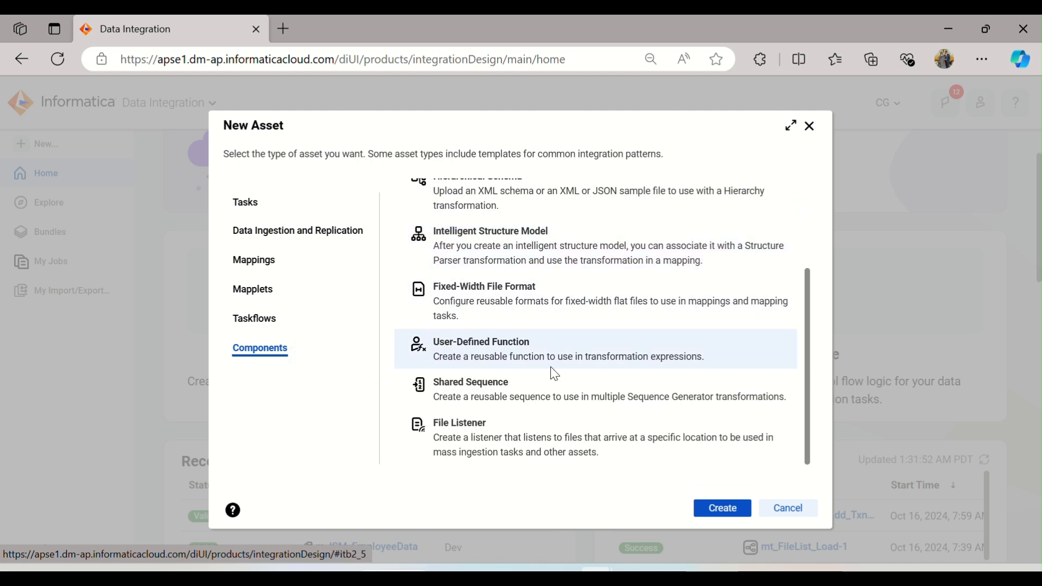
{"action": "scroll", "coordinate": [551, 372], "scroll_direction": "up", "scroll_amount": 3}
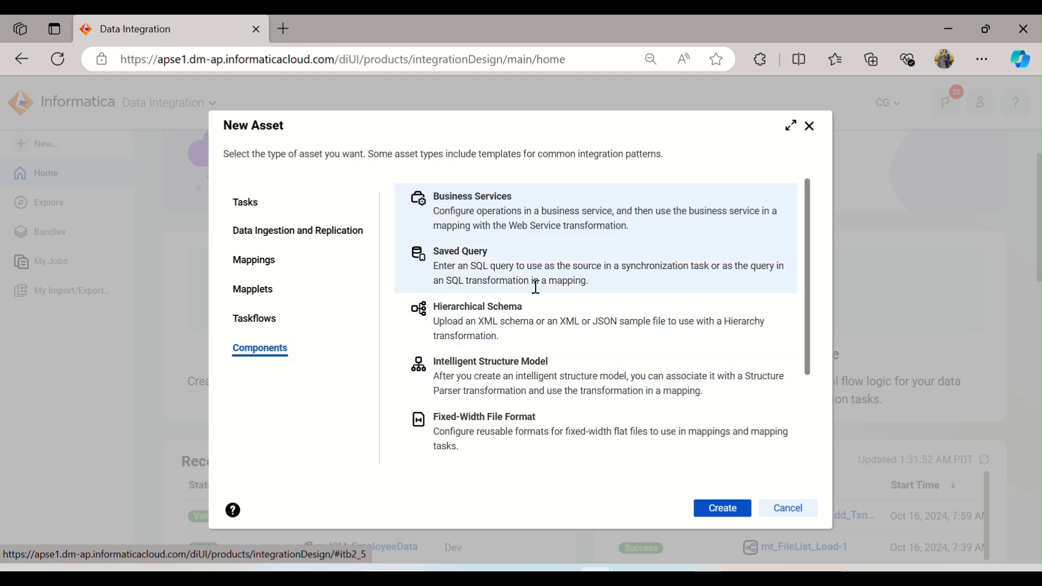
{"action": "scroll", "coordinate": [507, 323], "scroll_direction": "down", "scroll_amount": 2}
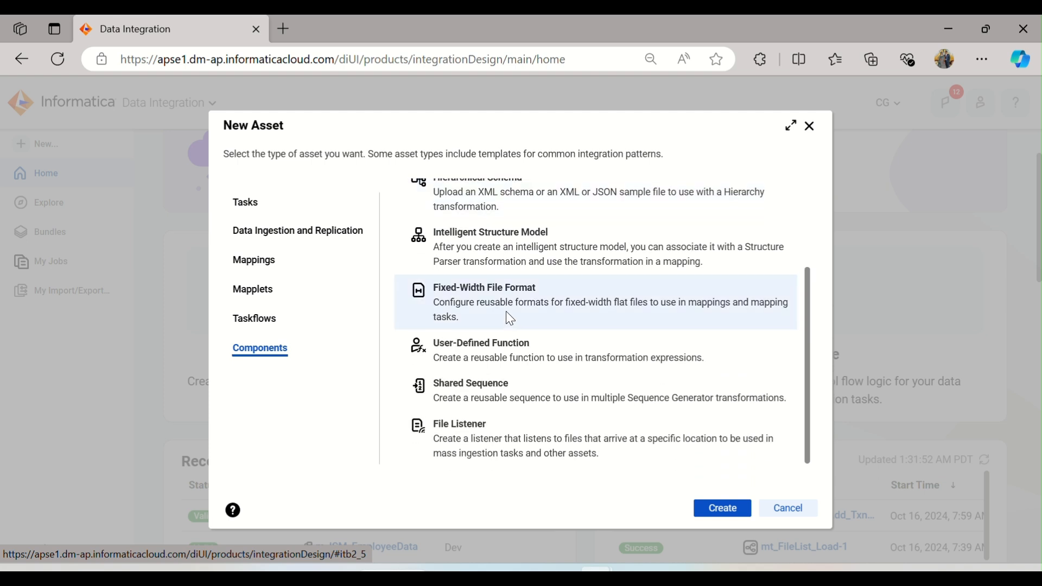
{"action": "scroll", "coordinate": [507, 316], "scroll_direction": "up", "scroll_amount": 3}
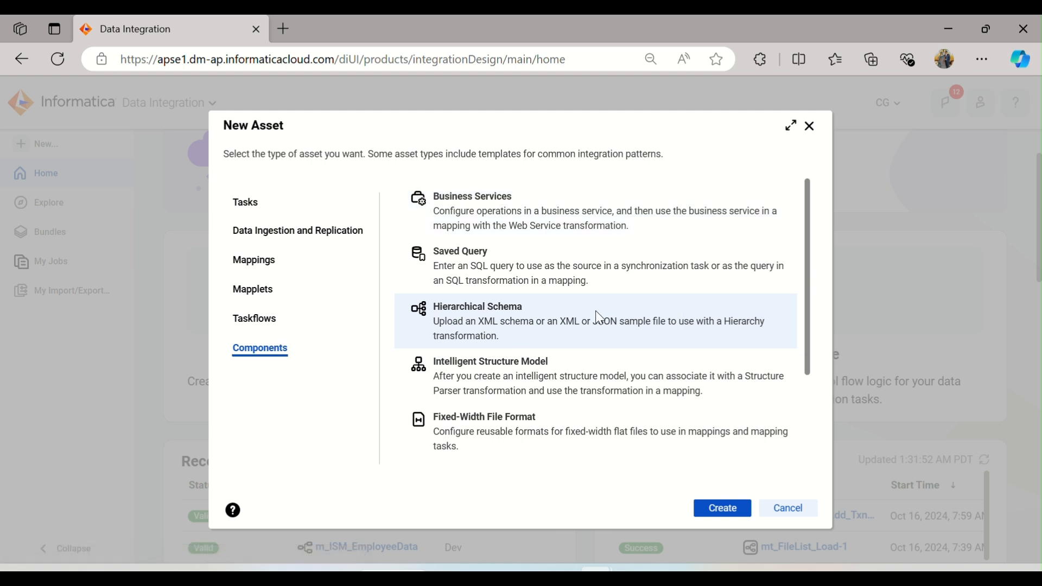
{"action": "left_click", "coordinate": [723, 508]}
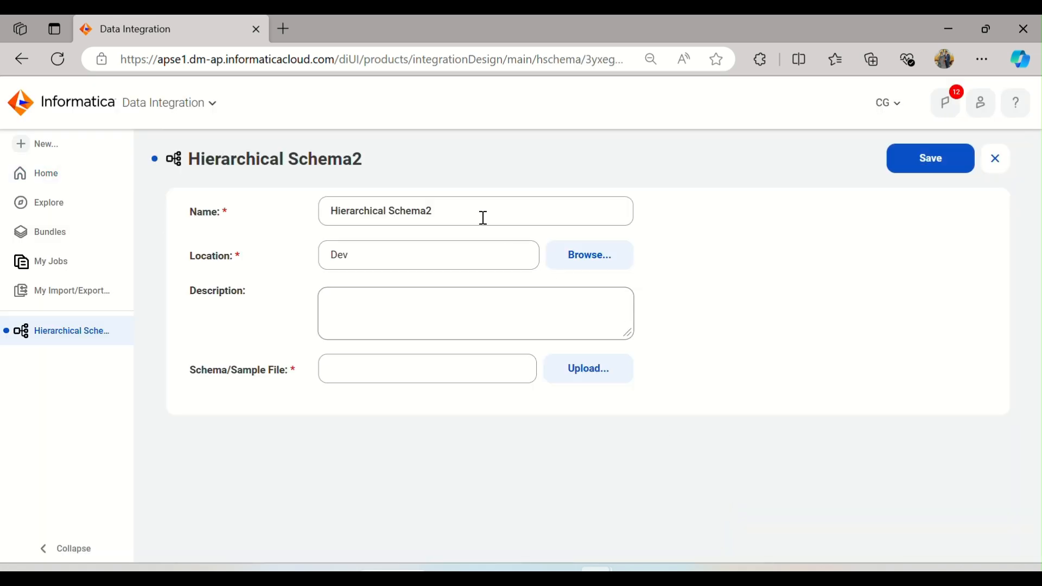
{"action": "left_click", "coordinate": [453, 212]}
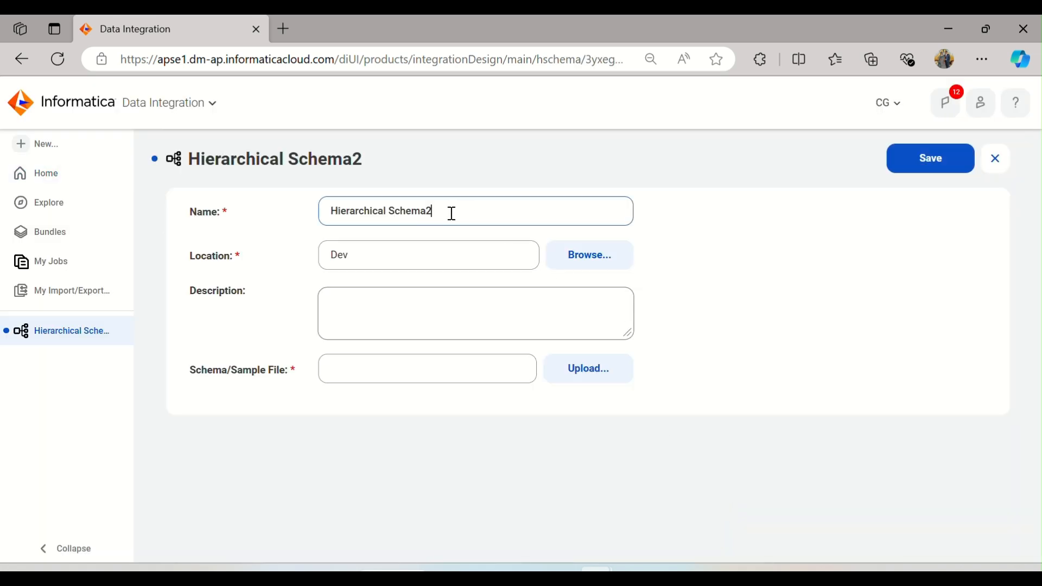
Step: Open the Fruit_List JSON file from the Source_Files folder in a code editor
{"action": "left_click_drag", "start_coordinate": [442, 211], "coordinate": [318, 216]}
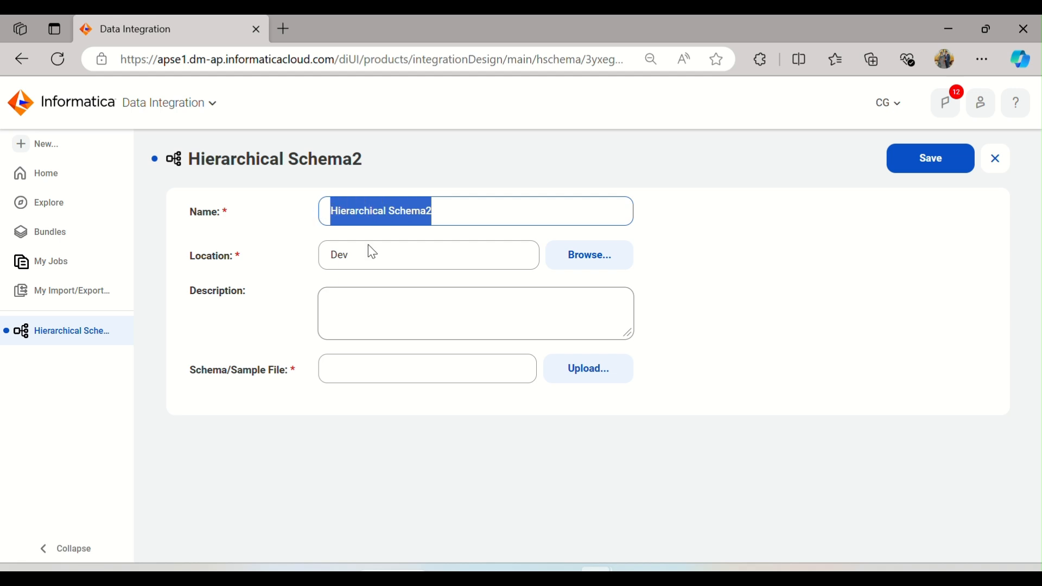
{"action": "mouse_move", "coordinate": [490, 570]}
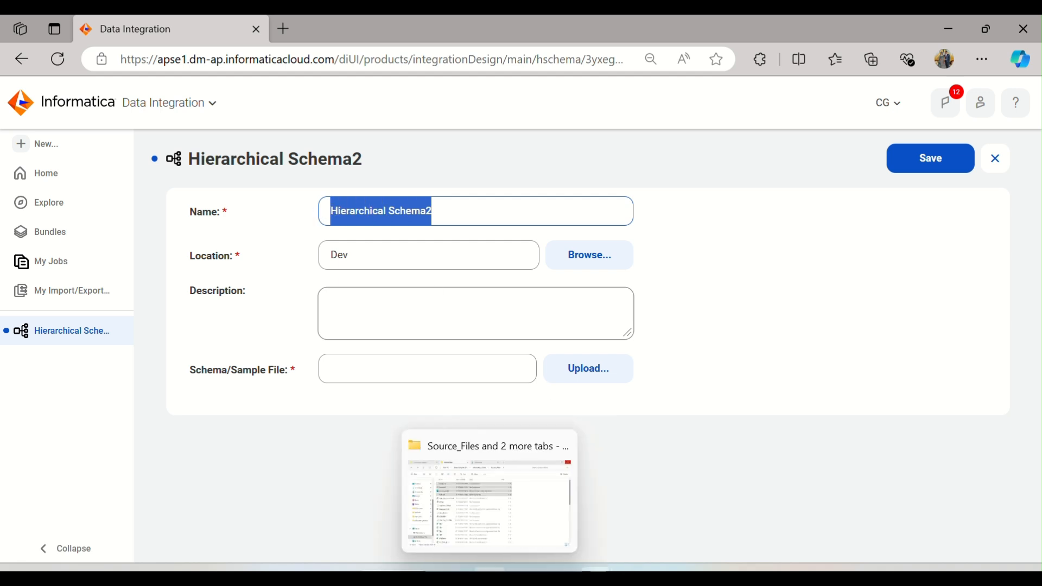
{"action": "left_click", "coordinate": [471, 499]}
{"action": "left_click", "coordinate": [241, 216]}
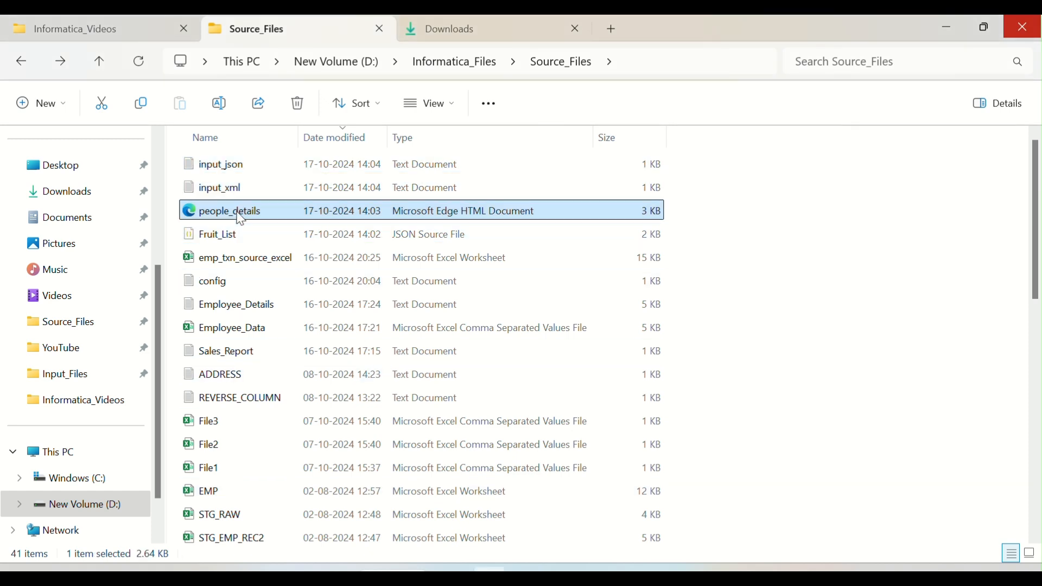
{"action": "left_click", "coordinate": [245, 233]}
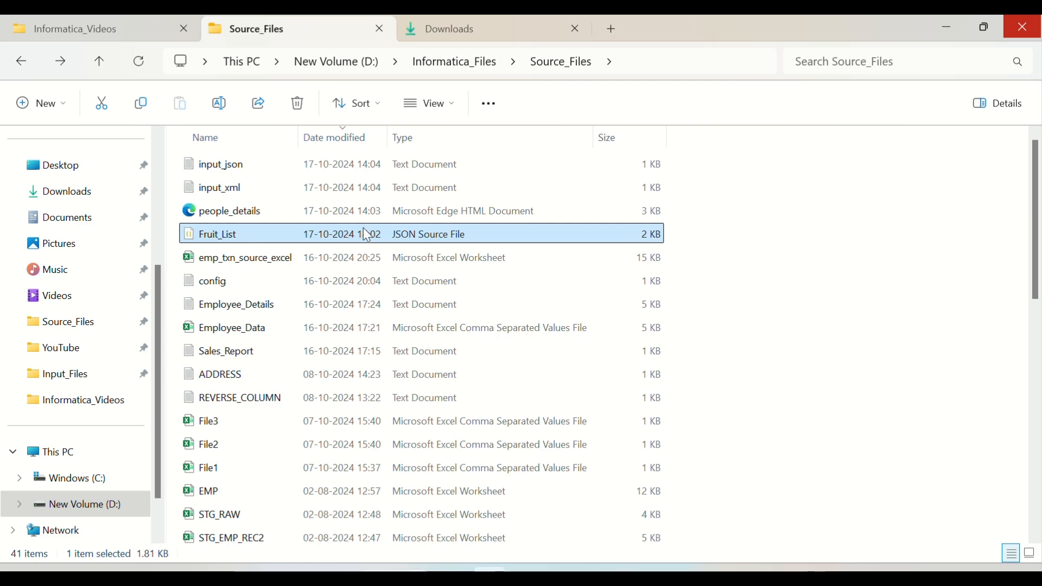
{"action": "double_click", "coordinate": [242, 237]}
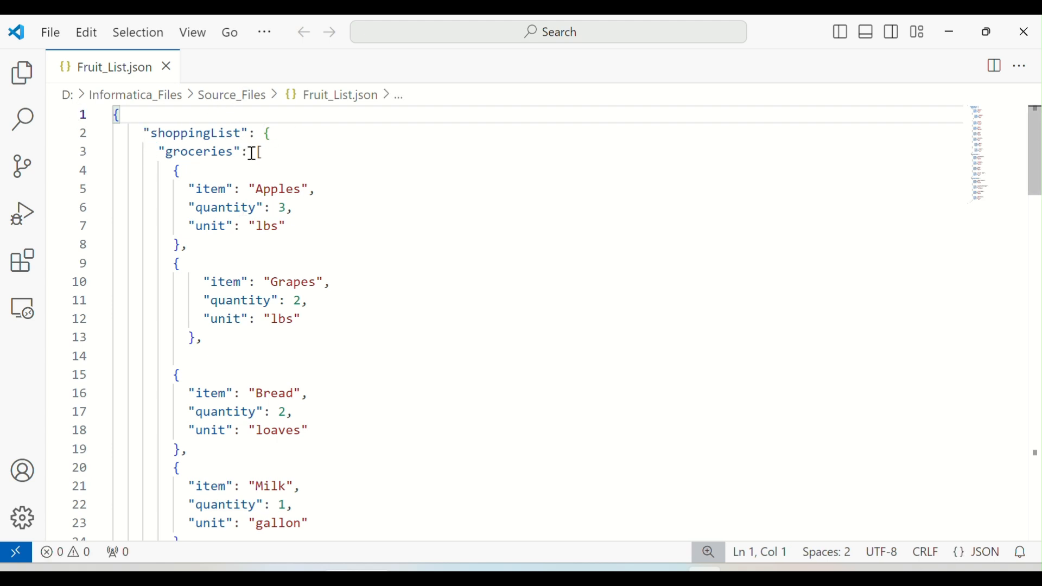
Step: Examine the shoppingList groceries structure with item, quantity and unit fields in the JSON file
{"action": "double_click", "coordinate": [267, 190]}
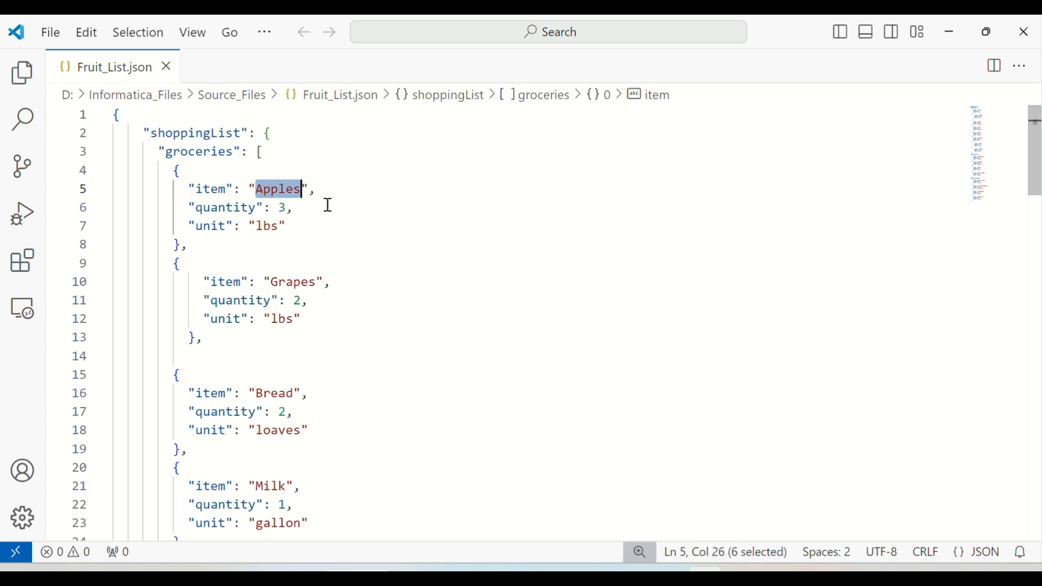
{"action": "left_click", "coordinate": [288, 208]}
{"action": "double_click", "coordinate": [267, 225]}
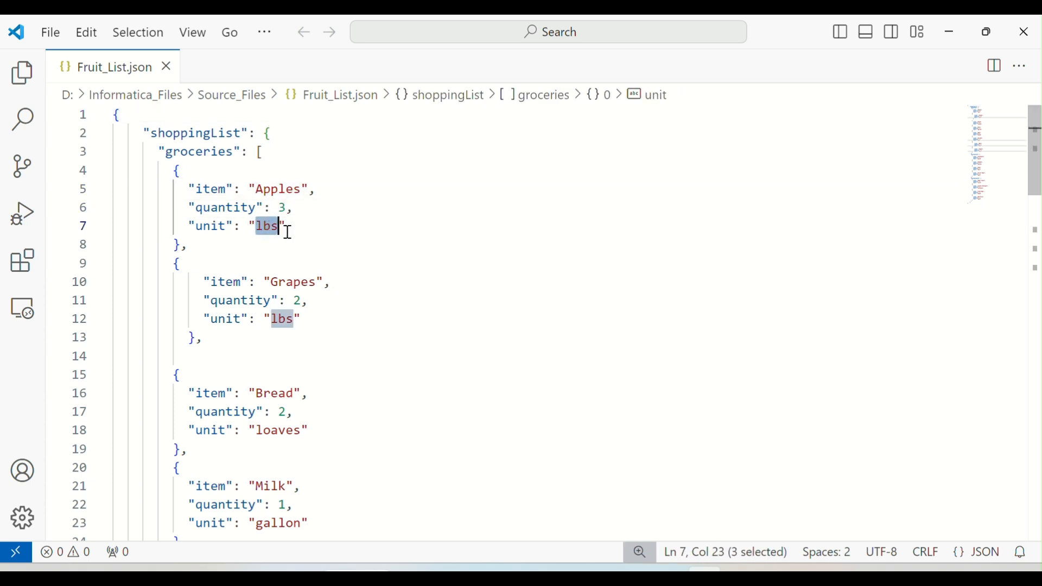
{"action": "scroll", "coordinate": [306, 269], "scroll_direction": "down", "scroll_amount": 2}
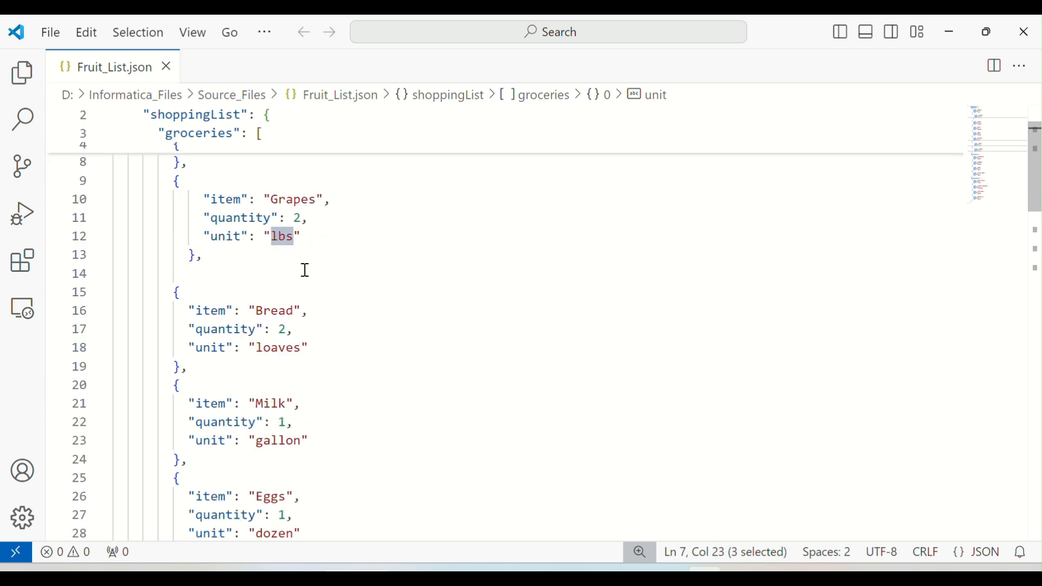
{"action": "scroll", "coordinate": [305, 270], "scroll_direction": "up", "scroll_amount": 2}
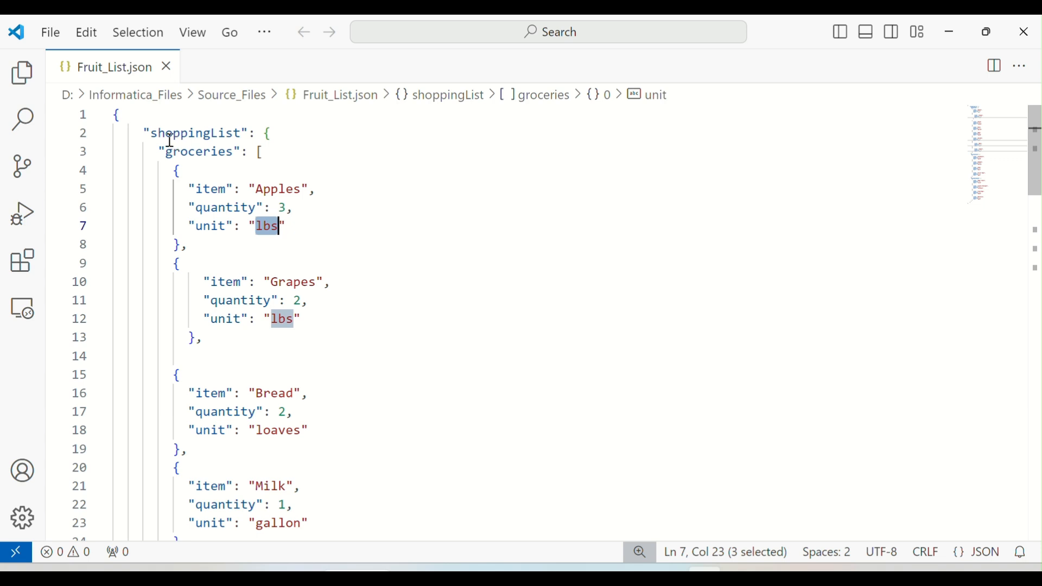
{"action": "scroll", "coordinate": [284, 277], "scroll_direction": "down", "scroll_amount": 3}
{"action": "scroll", "coordinate": [284, 318], "scroll_direction": "down", "scroll_amount": 3}
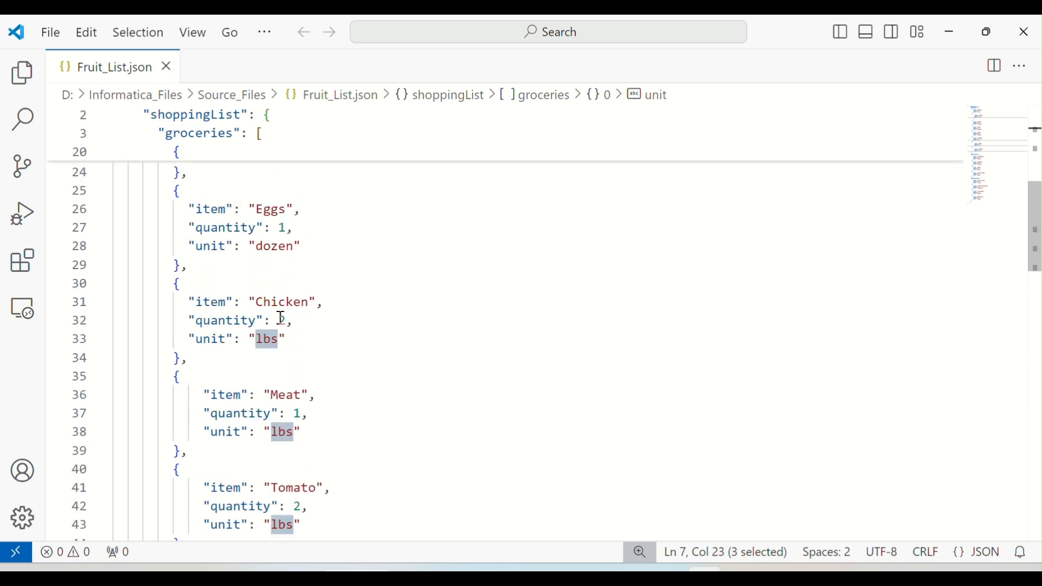
{"action": "scroll", "coordinate": [284, 318], "scroll_direction": "up", "scroll_amount": 7}
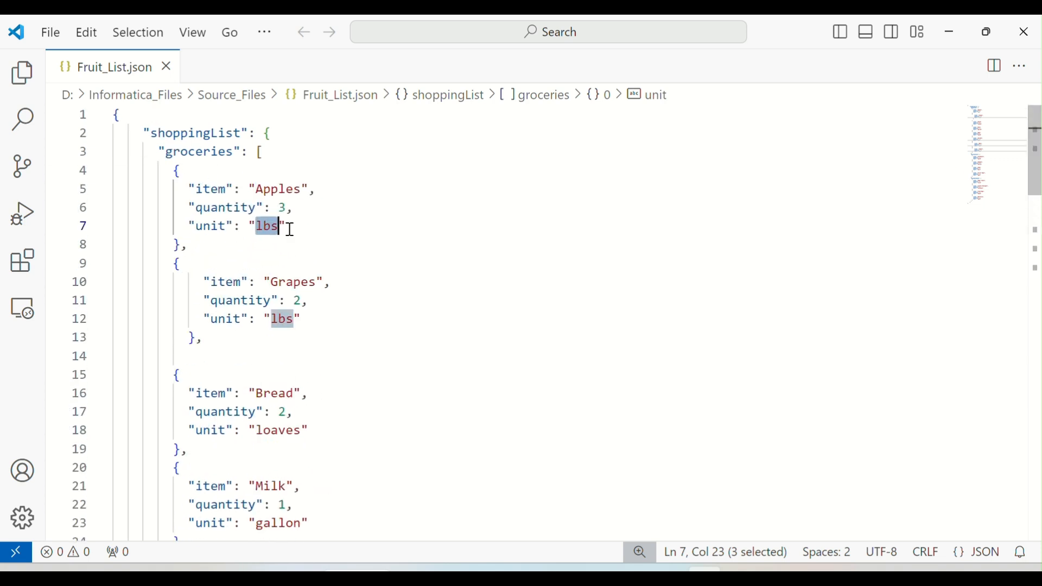
Step: Close the editor and rename the Fruit_List file to Grocery_Items
{"action": "left_click", "coordinate": [1021, 46]}
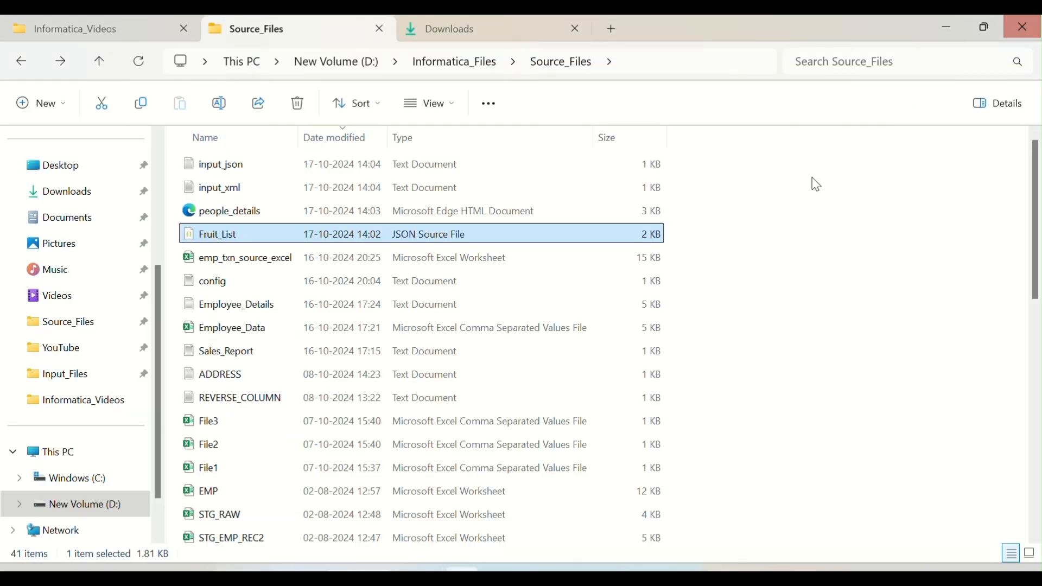
{"action": "left_click", "coordinate": [222, 237]}
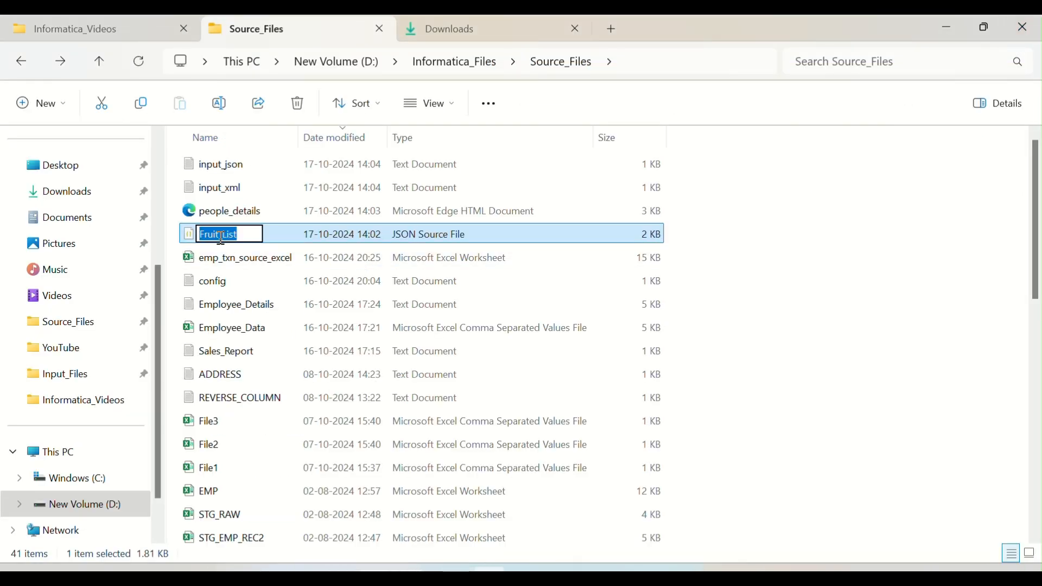
{"action": "type", "text": "Grocery_Items"}
{"action": "key", "text": "Return"}
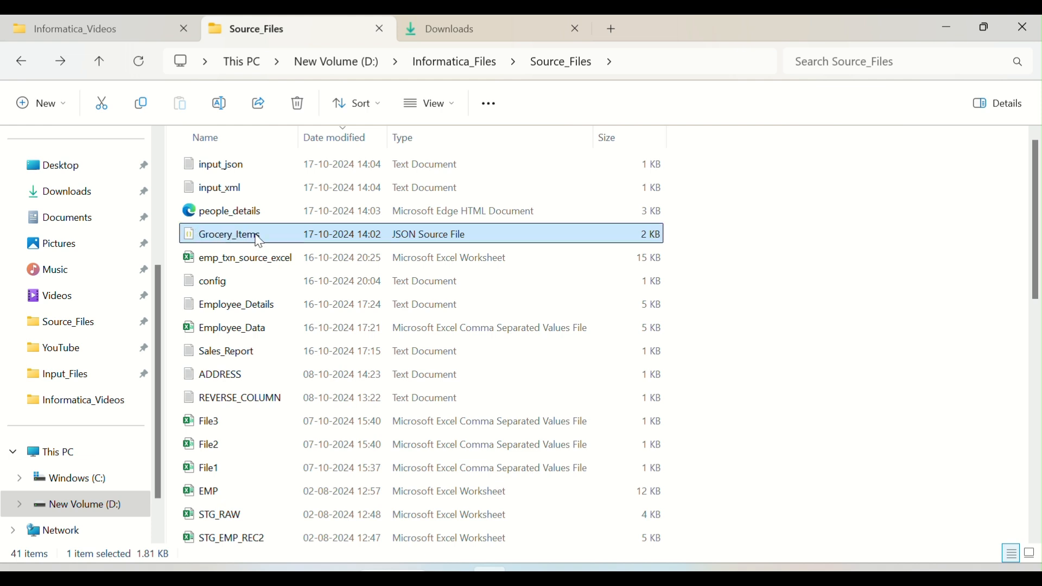
Step: Return to the browser and name the hierarchical schema Hierarchical_Groceries
{"action": "mouse_move", "coordinate": [596, 571]}
{"action": "left_click", "coordinate": [674, 520]}
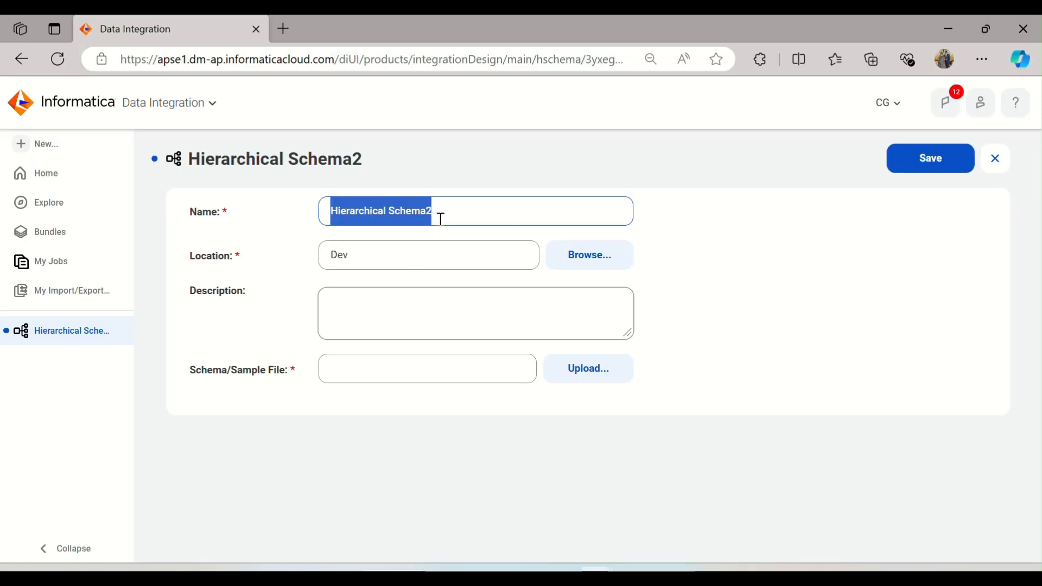
{"action": "key", "text": "End"}
{"action": "key", "text": "shift+Left"}
{"action": "key", "text": "shift+Left"}
{"action": "key", "text": "shift+Left"}
{"action": "key", "text": "shift+Left"}
{"action": "key", "text": "shift+Left"}
{"action": "key", "text": "shift+Left"}
{"action": "key", "text": "shift+Left"}
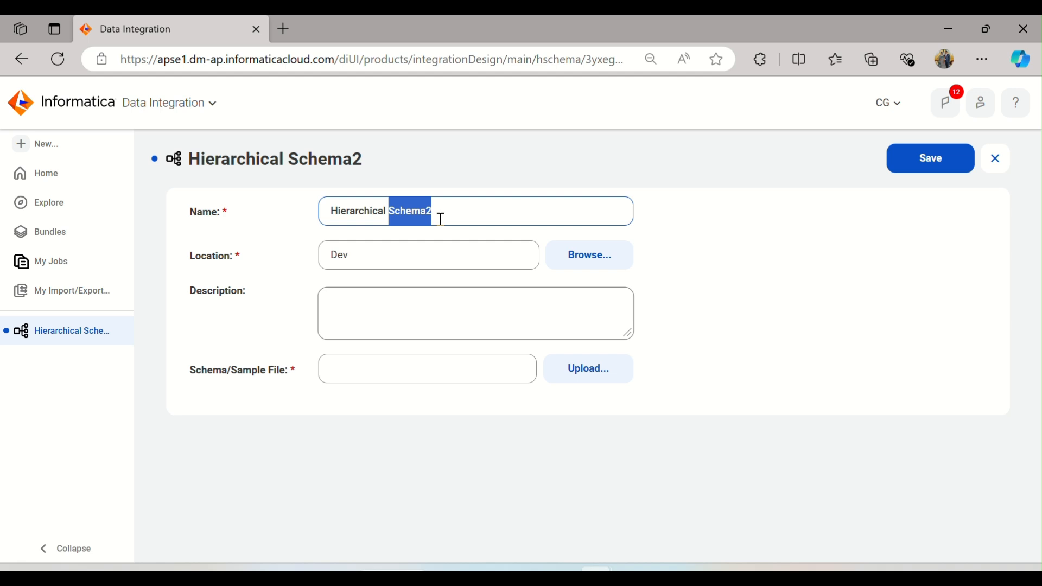
{"action": "type", "text": "_Groce"}
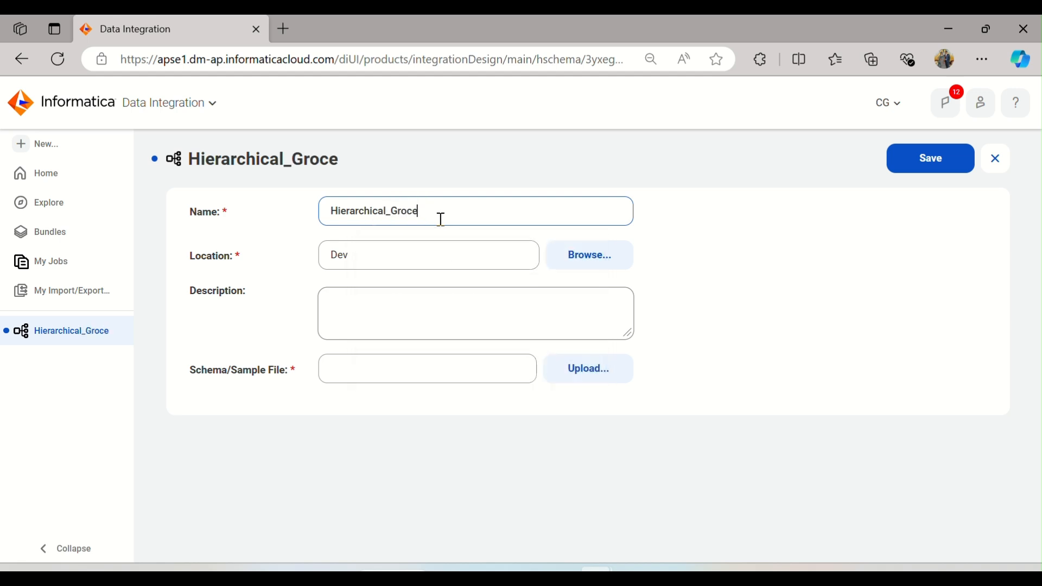
{"action": "type", "text": "ries"}
Step: Upload Grocery_Items.json as the schema sample file and scroll through its previewed contents
{"action": "left_click", "coordinate": [738, 286]}
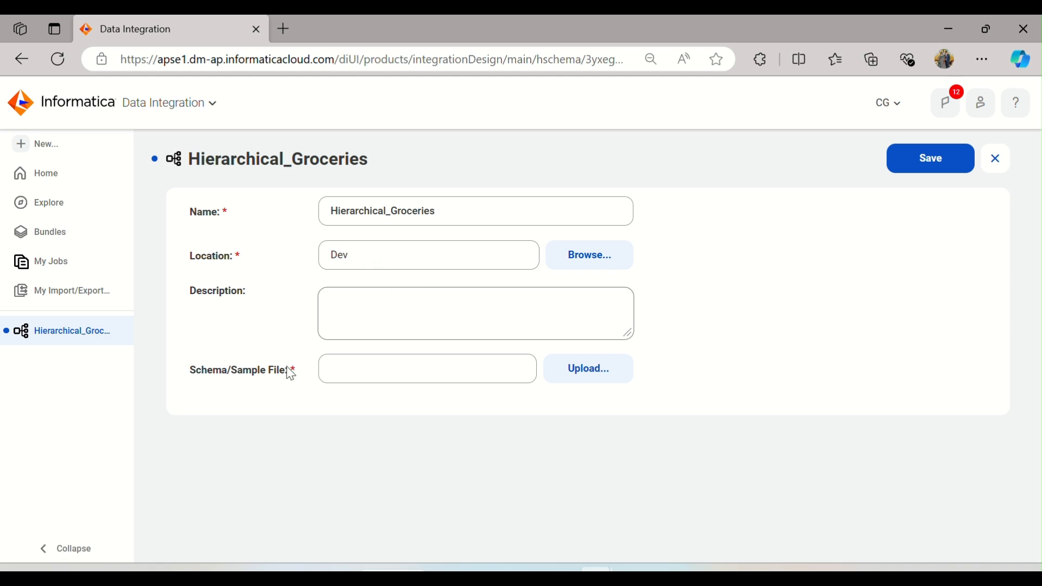
{"action": "left_click", "coordinate": [584, 374]}
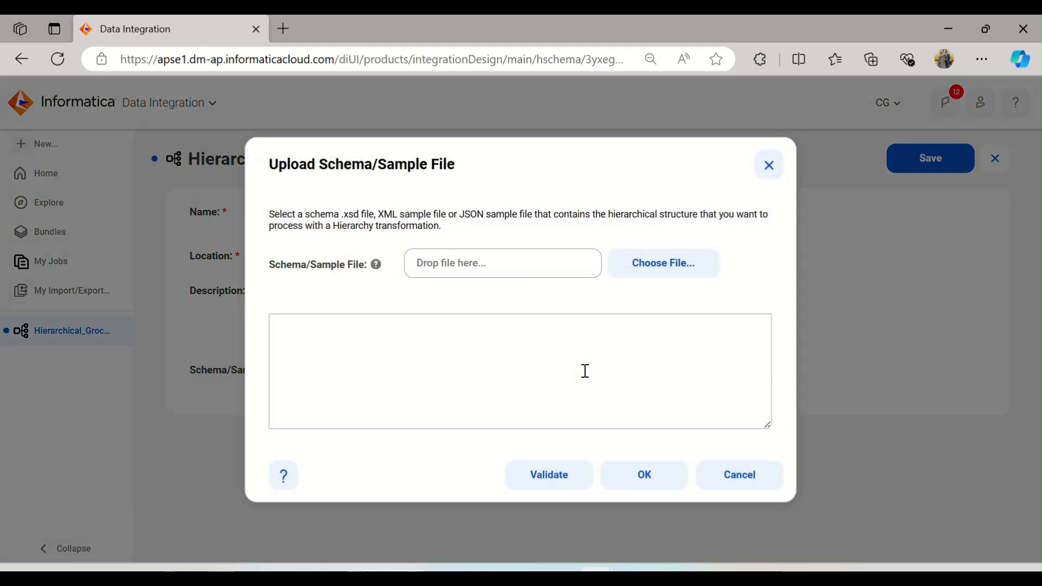
{"action": "left_click", "coordinate": [645, 263]}
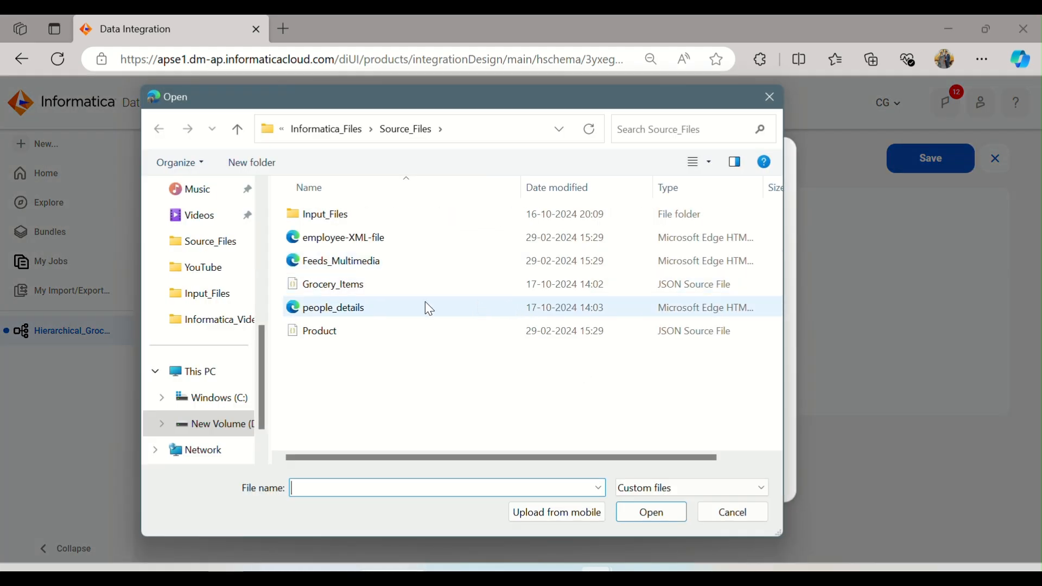
{"action": "left_click", "coordinate": [343, 285]}
{"action": "left_click", "coordinate": [640, 518]}
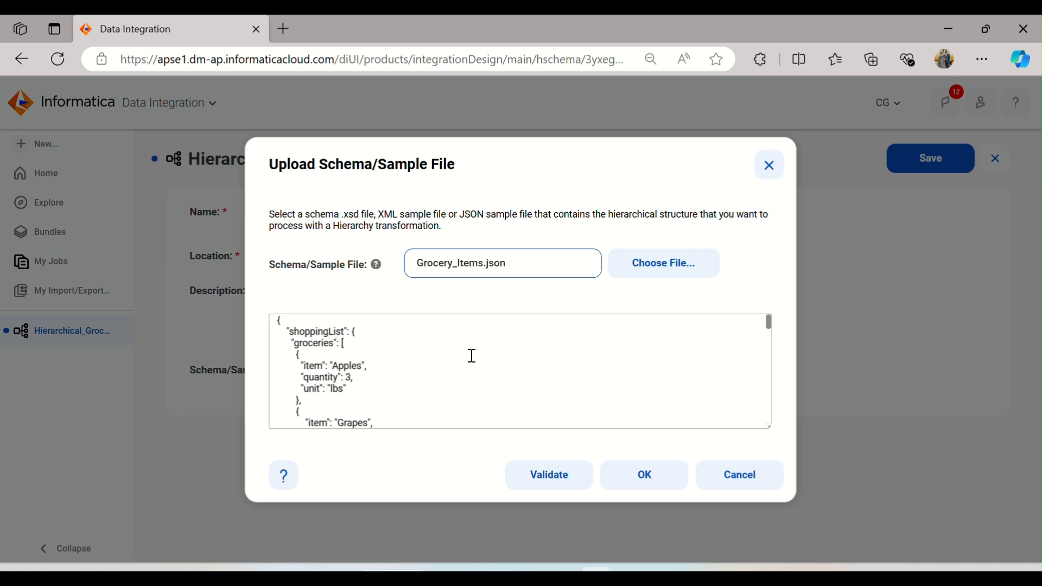
{"action": "scroll", "coordinate": [472, 356], "scroll_direction": "down", "scroll_amount": 10}
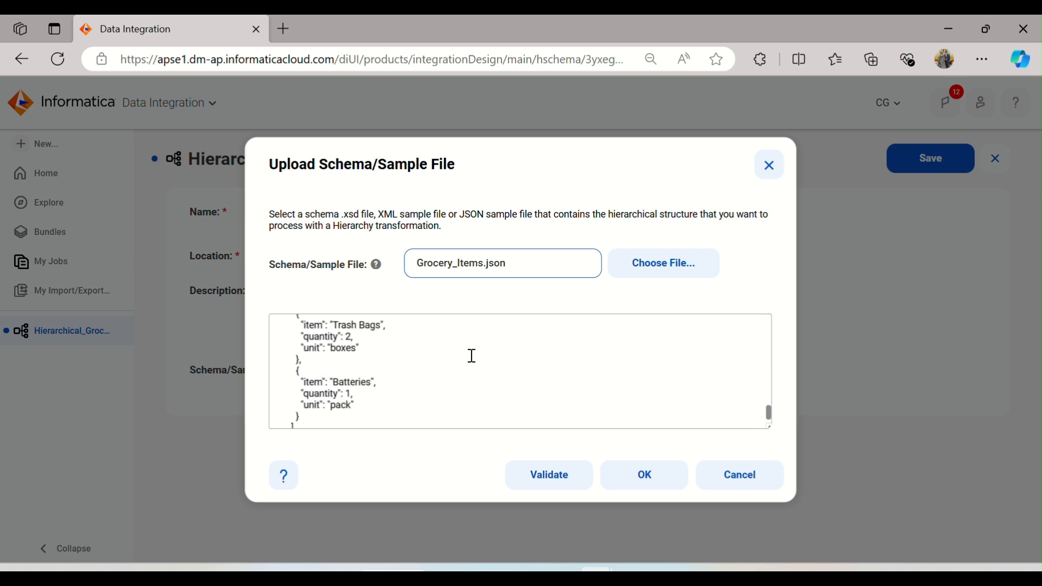
{"action": "scroll", "coordinate": [472, 356], "scroll_direction": "down", "scroll_amount": 2}
{"action": "scroll", "coordinate": [470, 354], "scroll_direction": "up", "scroll_amount": 12}
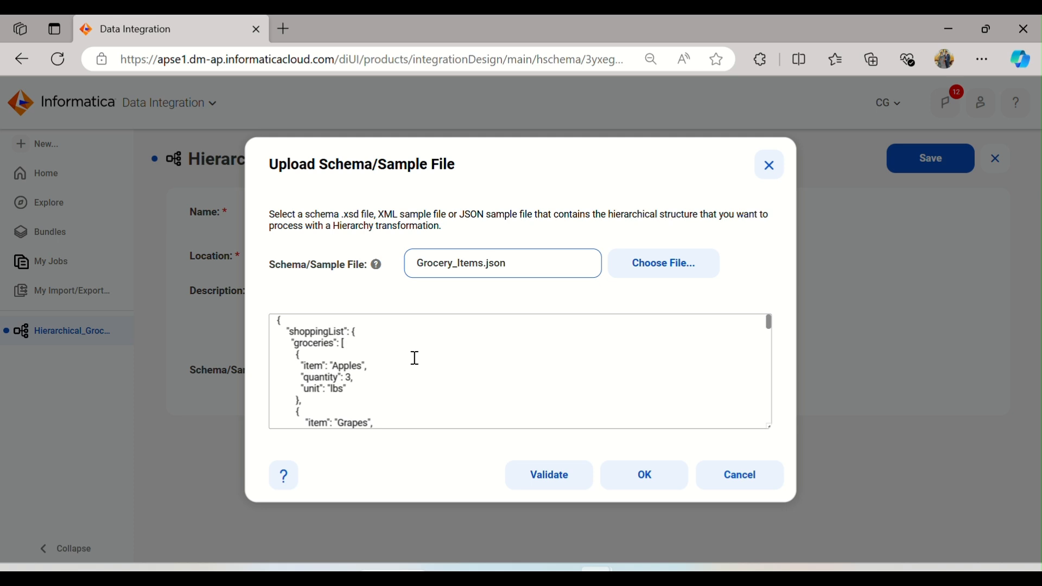
{"action": "scroll", "coordinate": [415, 358], "scroll_direction": "down", "scroll_amount": 10}
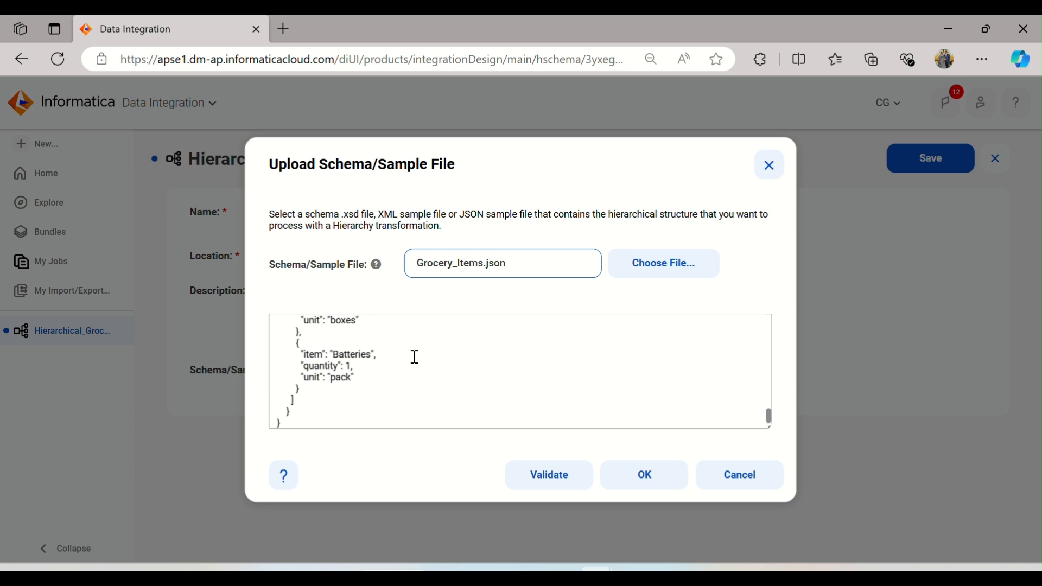
{"action": "scroll", "coordinate": [415, 357], "scroll_direction": "up", "scroll_amount": 10}
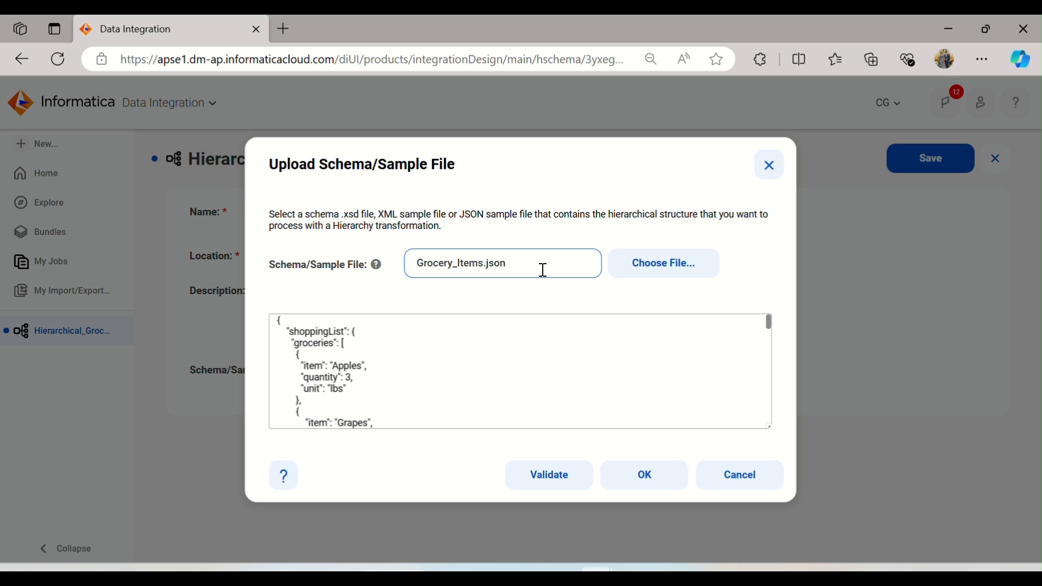
Step: Validate and accept the Grocery_Items.json sample, then save the Hierarchical_Groceries hierarchical schema
{"action": "left_click", "coordinate": [549, 476]}
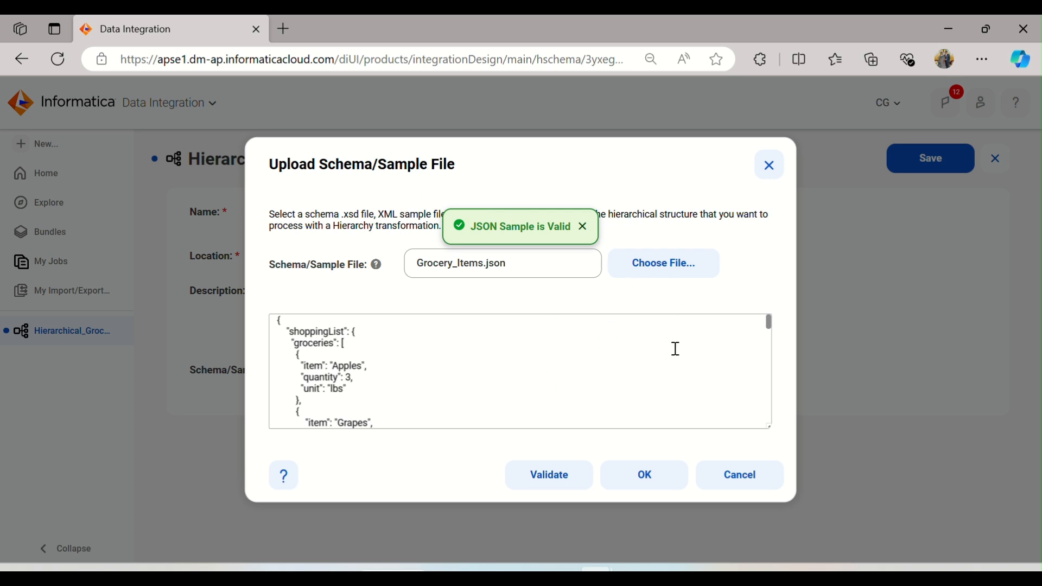
{"action": "left_click", "coordinate": [645, 476]}
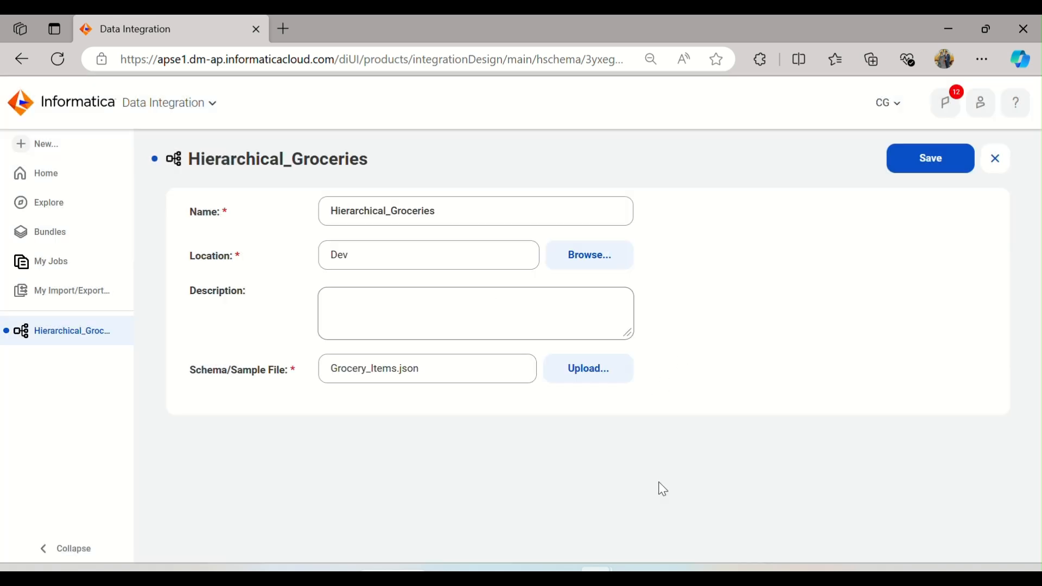
{"action": "left_click", "coordinate": [944, 158]}
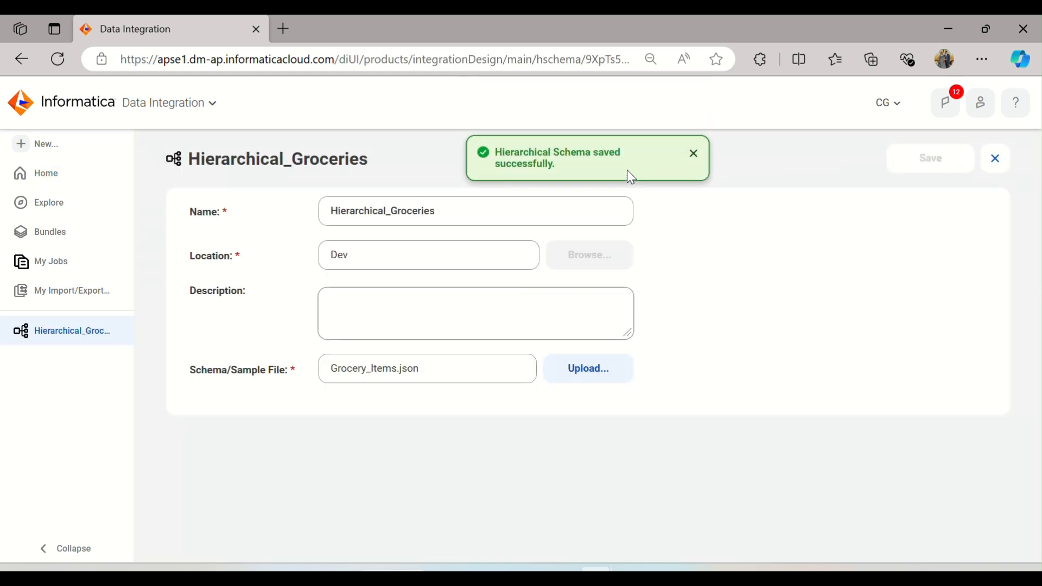
{"action": "left_click", "coordinate": [694, 158]}
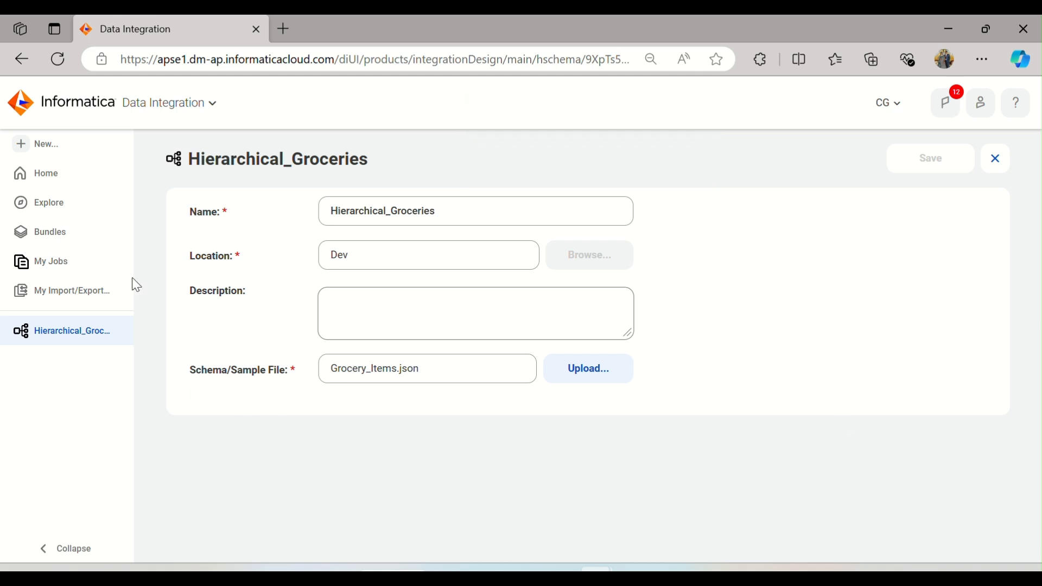
Step: Create a new mapping and name it m_Hierarchical_Grocerie
{"action": "left_click", "coordinate": [59, 151]}
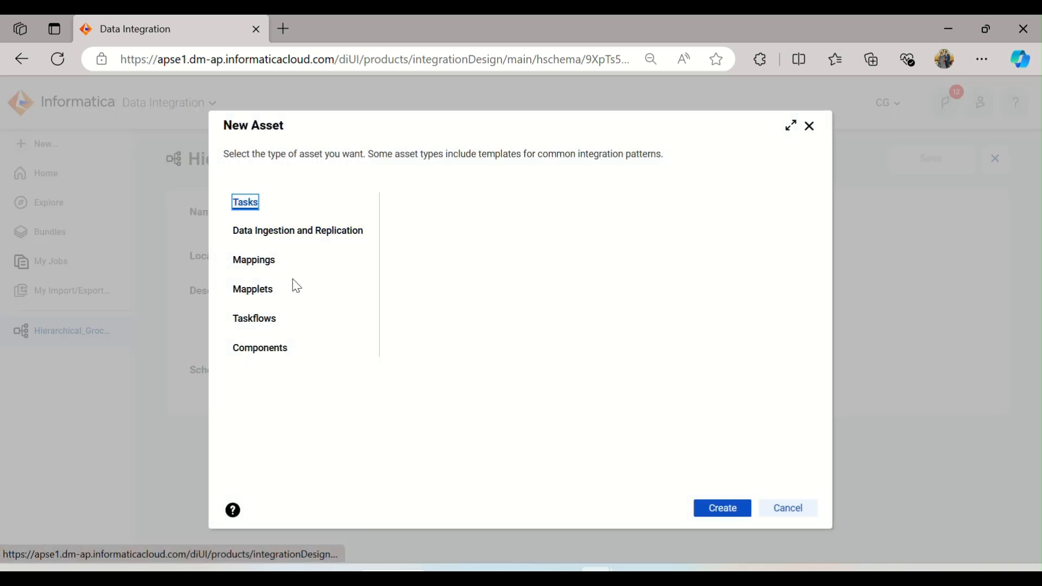
{"action": "left_click", "coordinate": [255, 261]}
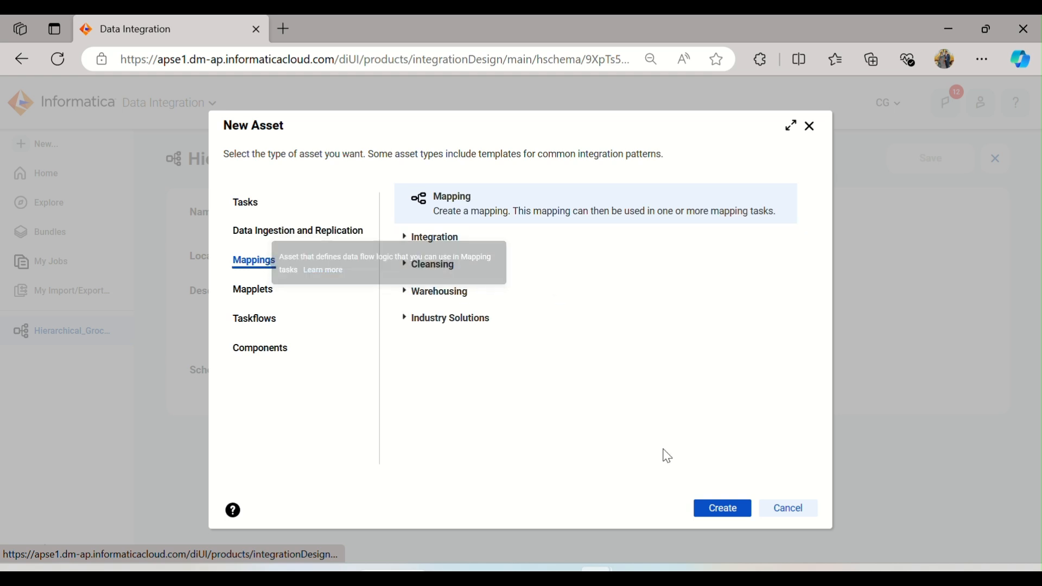
{"action": "left_click", "coordinate": [721, 508]}
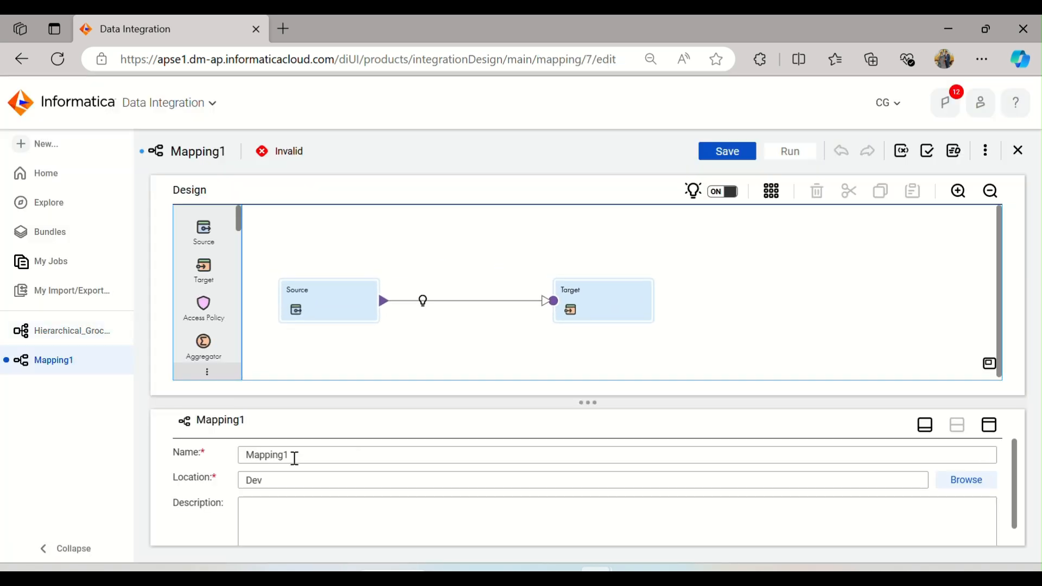
{"action": "type", "text": "m_Hierarchical_Groceries"}
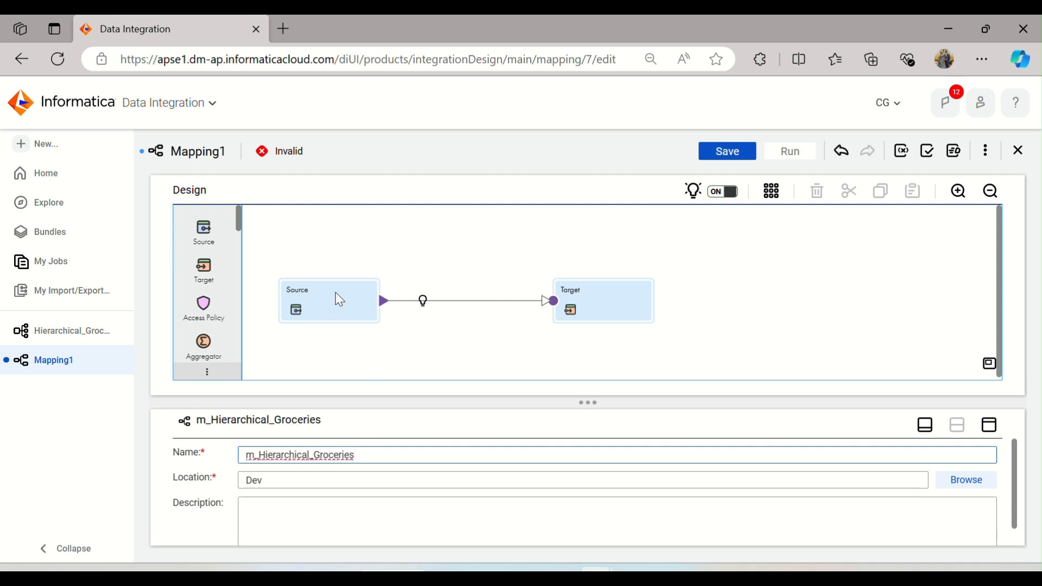
Step: Set the Source transformation's connection to FF_Source (Flat File) and its source type to File List
{"action": "left_click", "coordinate": [335, 293]}
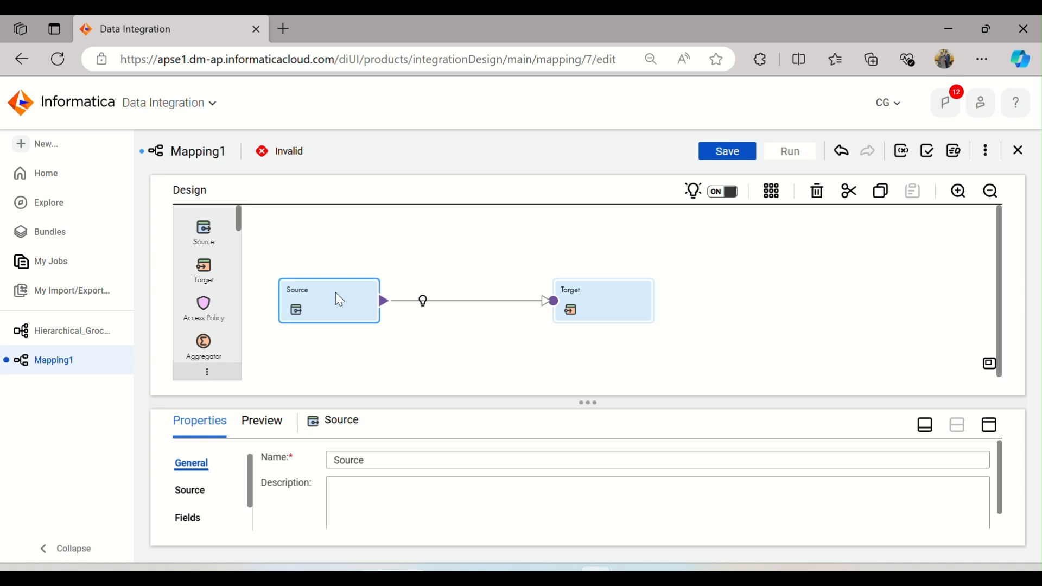
{"action": "left_click", "coordinate": [986, 433]}
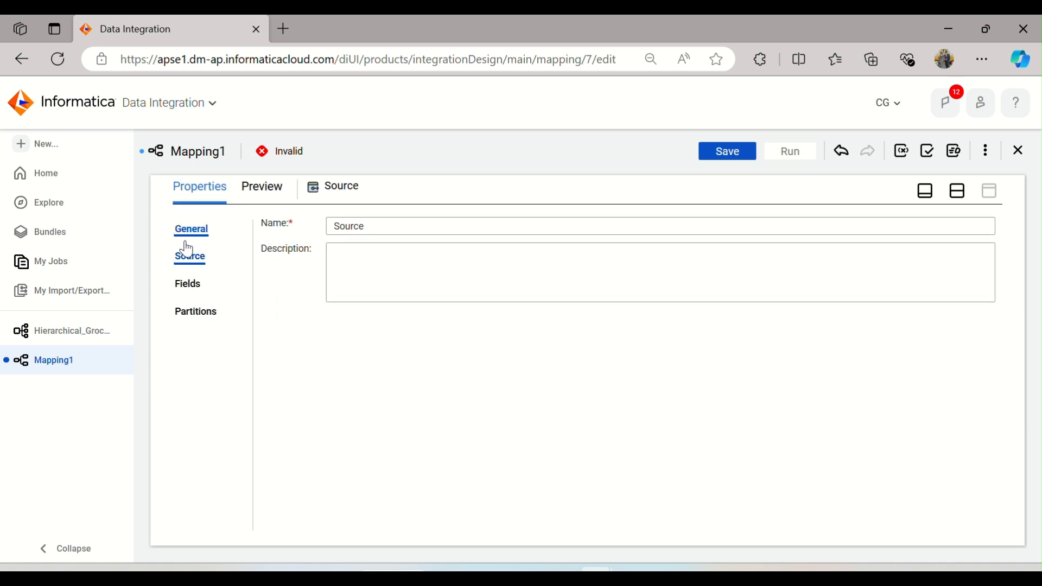
{"action": "left_click", "coordinate": [189, 269]}
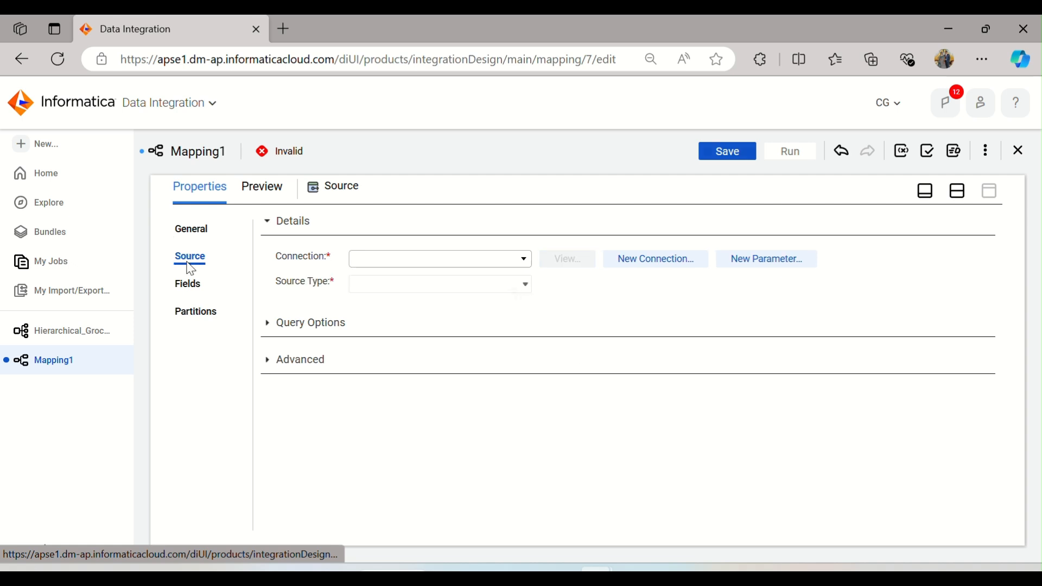
{"action": "left_click", "coordinate": [524, 259]}
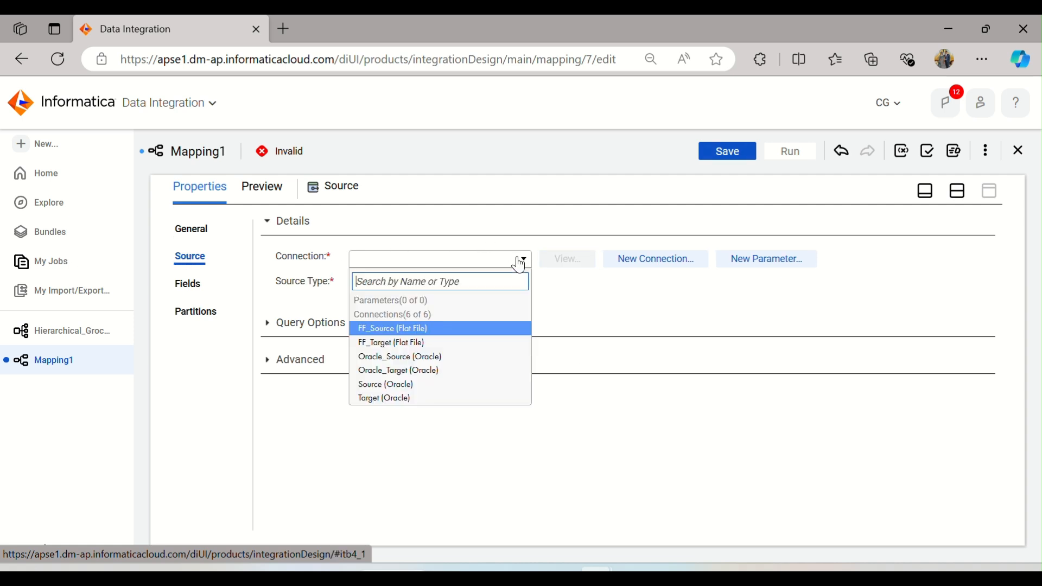
{"action": "left_click", "coordinate": [435, 329]}
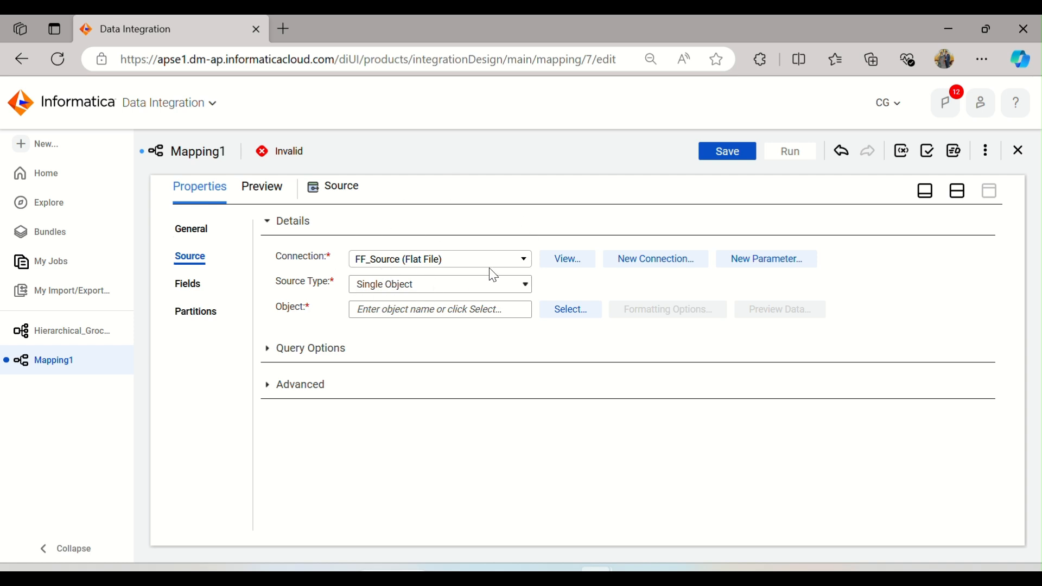
{"action": "left_click", "coordinate": [473, 294]}
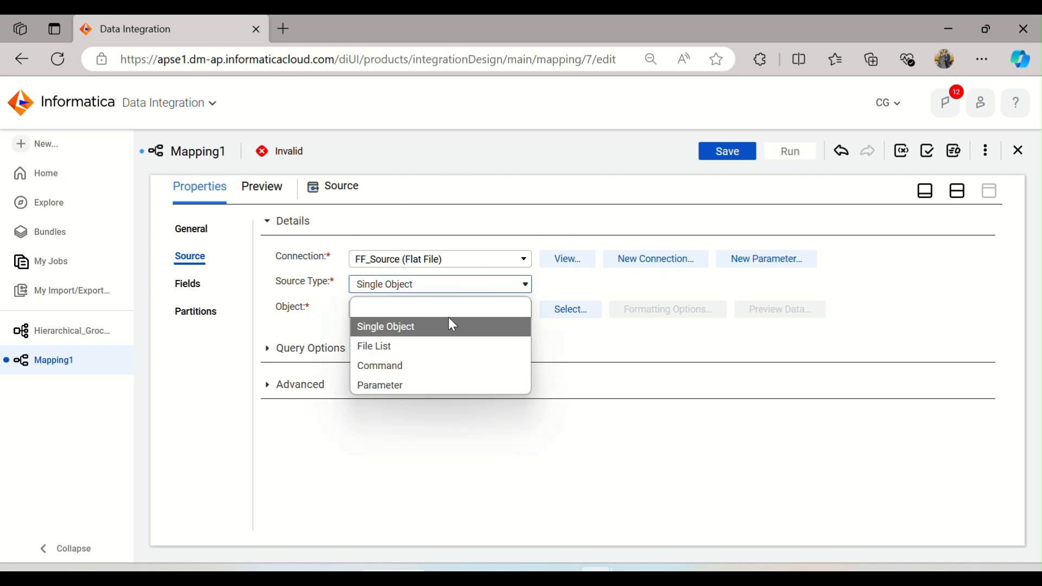
{"action": "left_click", "coordinate": [449, 346]}
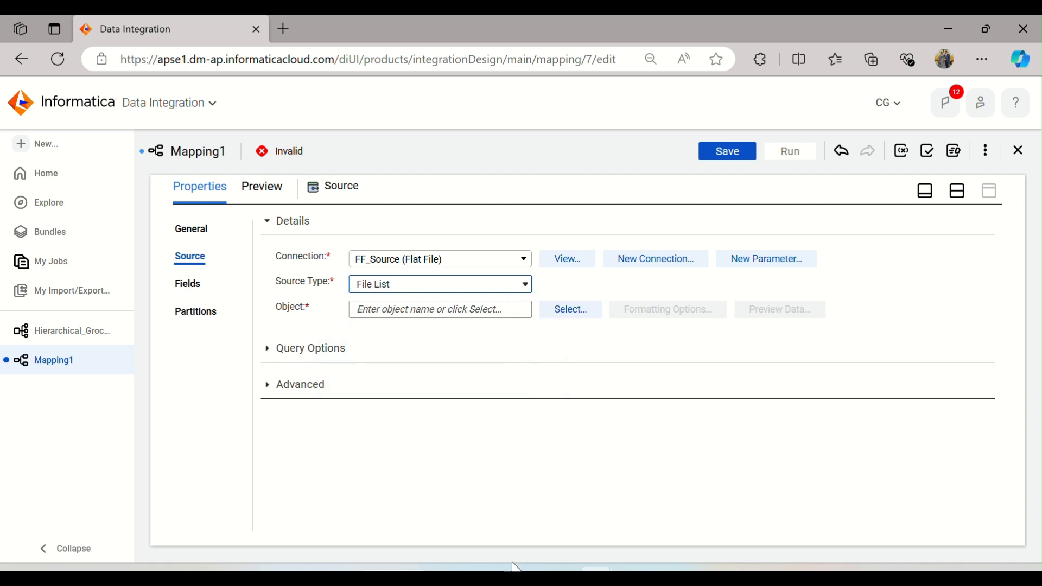
Step: Open input_json.txt from the Source_Files folder and examine its file_path entry
{"action": "mouse_move", "coordinate": [510, 567]}
{"action": "left_click", "coordinate": [488, 488]}
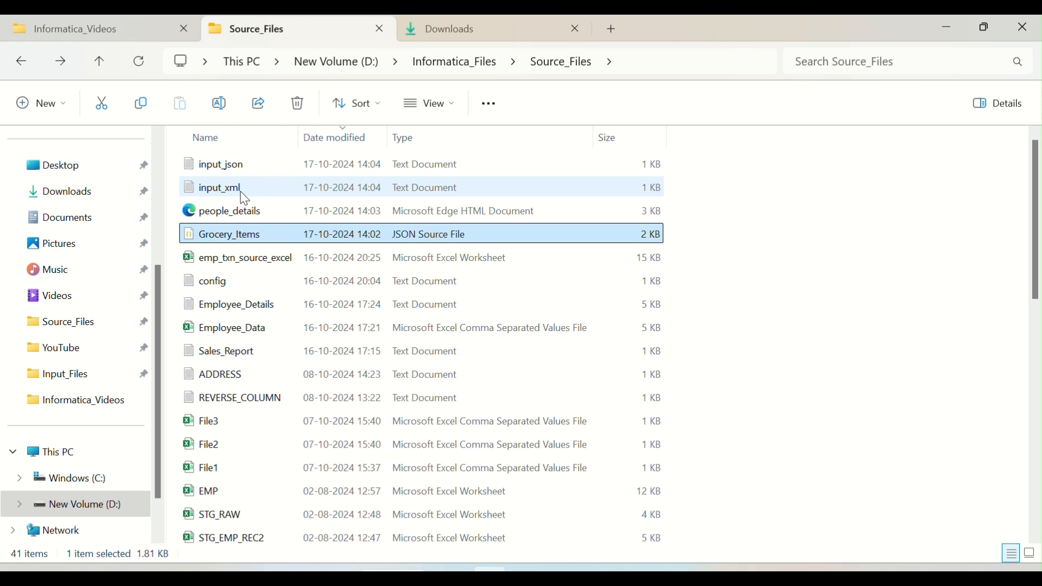
{"action": "left_click", "coordinate": [219, 172]}
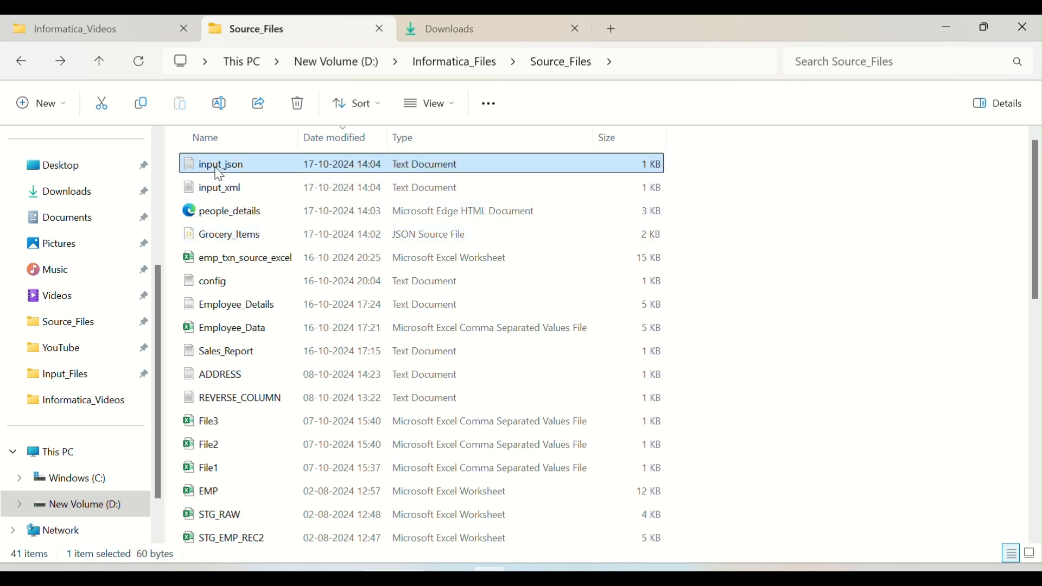
{"action": "double_click", "coordinate": [228, 172]}
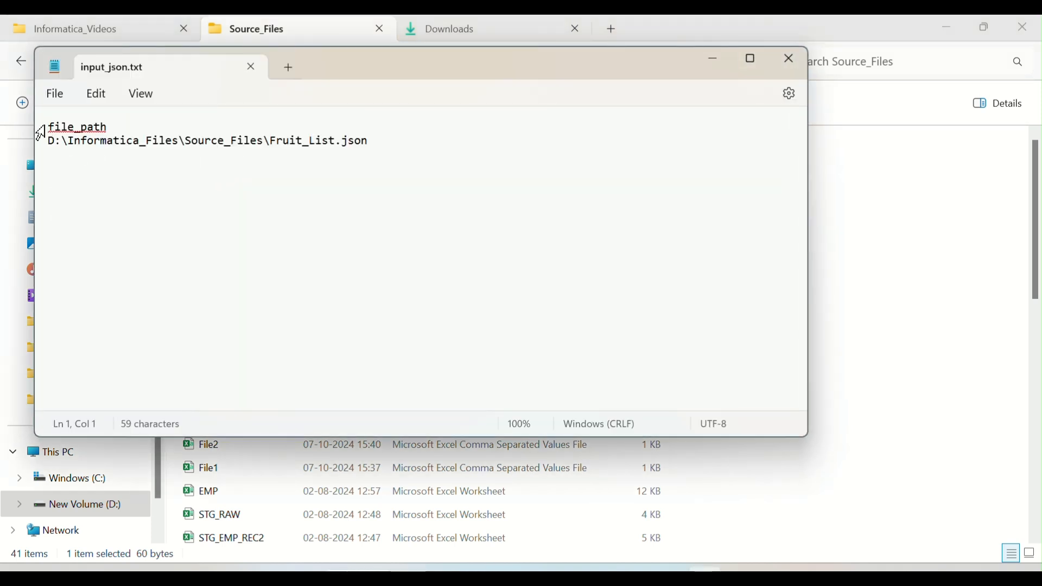
{"action": "left_click_drag", "start_coordinate": [49, 123], "coordinate": [118, 129]}
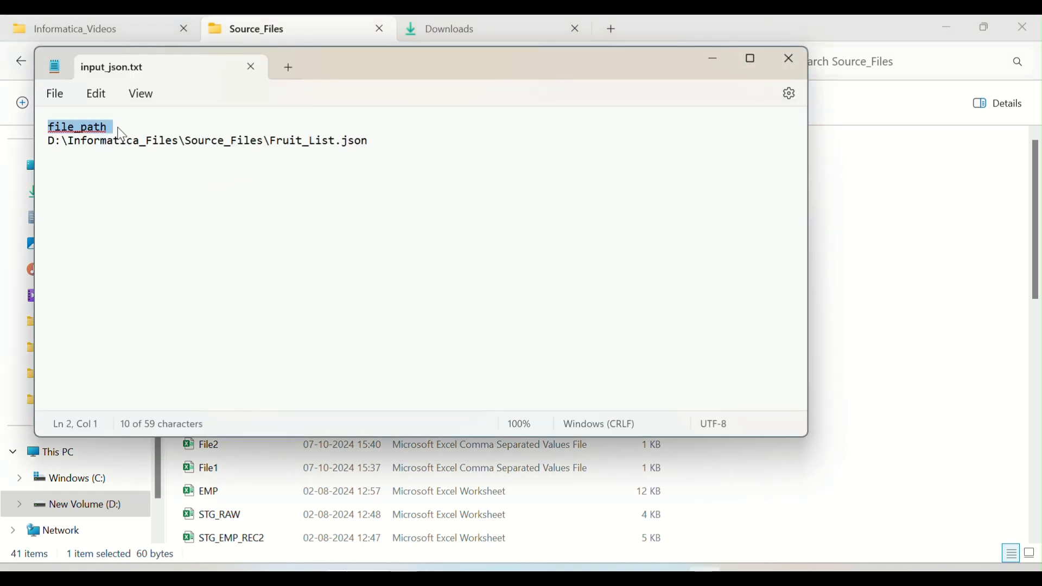
{"action": "left_click", "coordinate": [51, 144]}
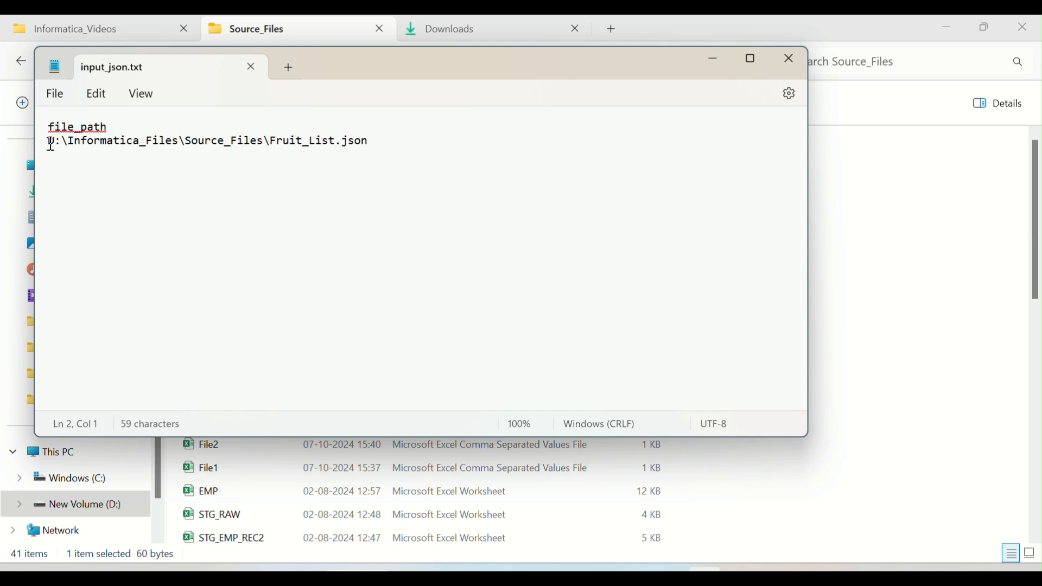
{"action": "left_click_drag", "start_coordinate": [51, 144], "coordinate": [270, 173]}
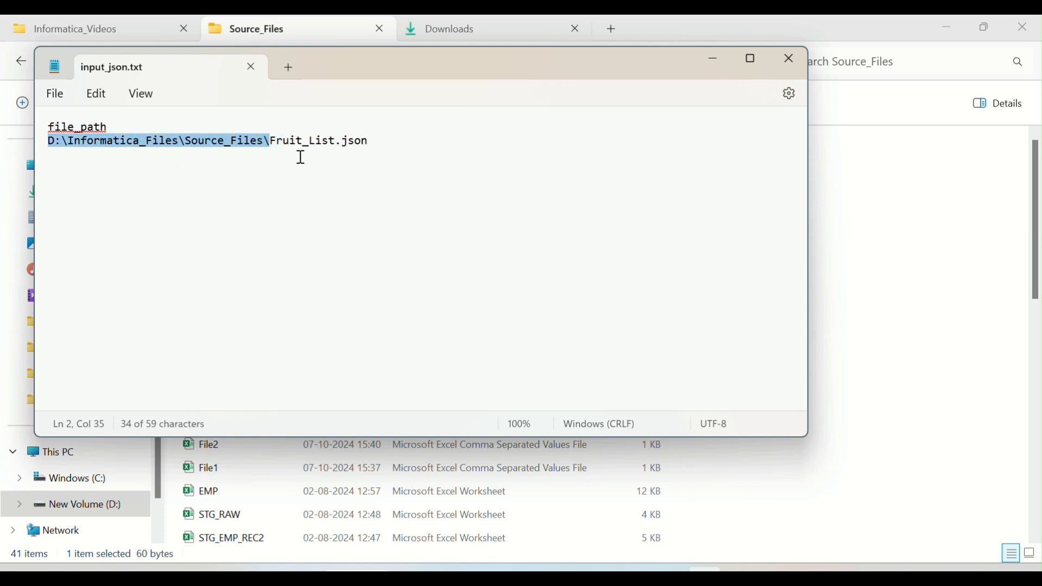
Step: Replace Fruit_List with Grocery_Items in the file path inside input_json.txt, save the file and close it
{"action": "left_click_drag", "start_coordinate": [334, 141], "coordinate": [276, 142]}
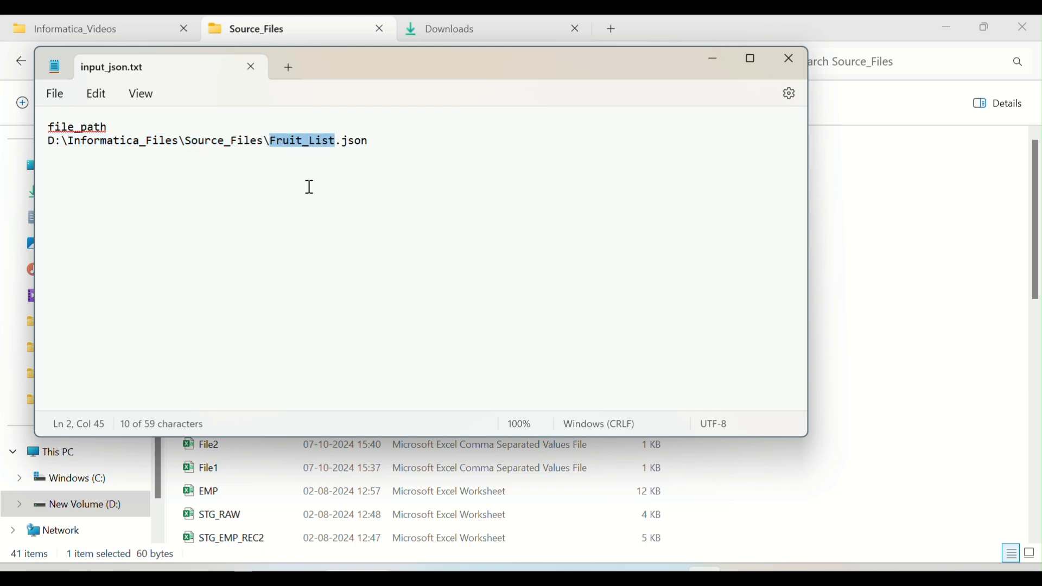
{"action": "key", "text": "alt+F4"}
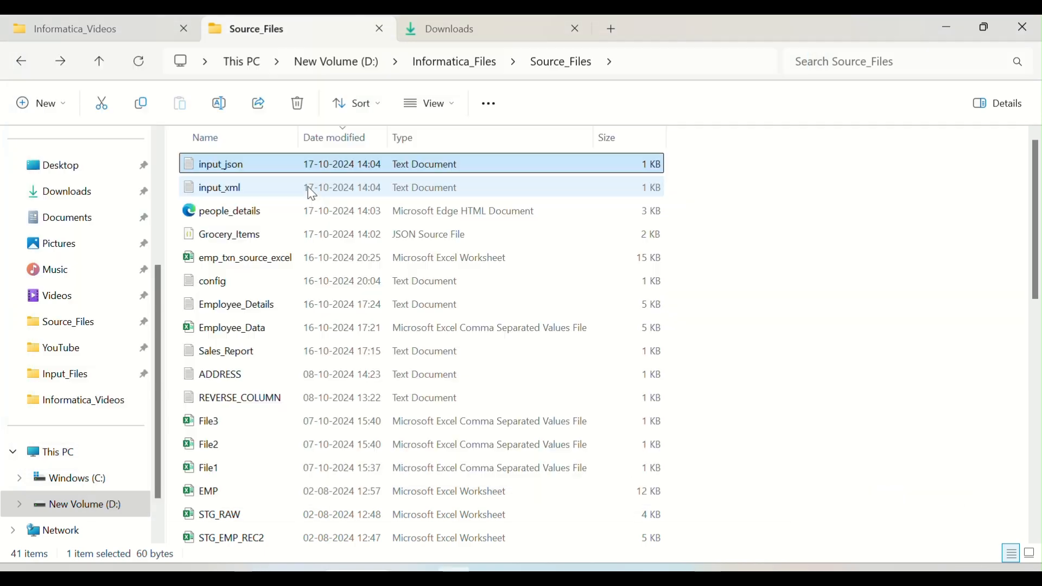
{"action": "left_click", "coordinate": [259, 240]}
{"action": "left_click", "coordinate": [219, 103]}
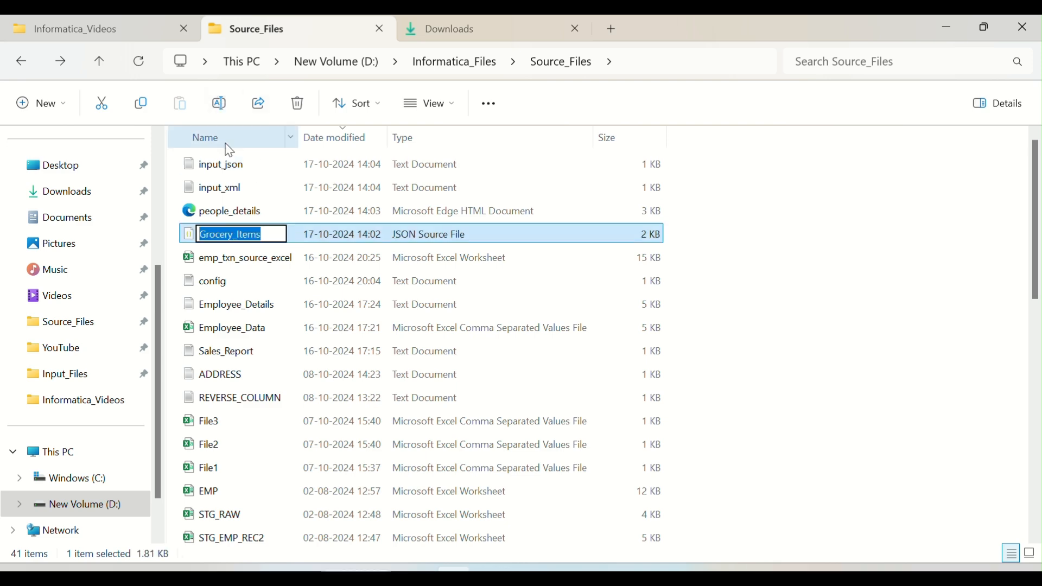
{"action": "key", "text": "ctrl+c"}
{"action": "key", "text": "alt+Tab"}
{"action": "key", "text": "ctrl+v"}
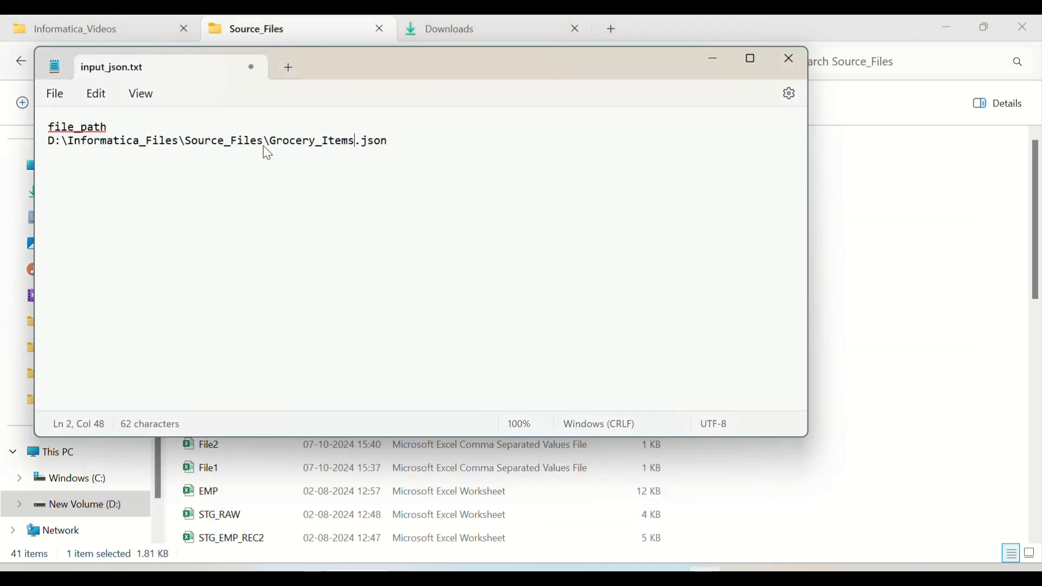
{"action": "key", "text": "ctrl+s"}
{"action": "left_click", "coordinate": [392, 140]}
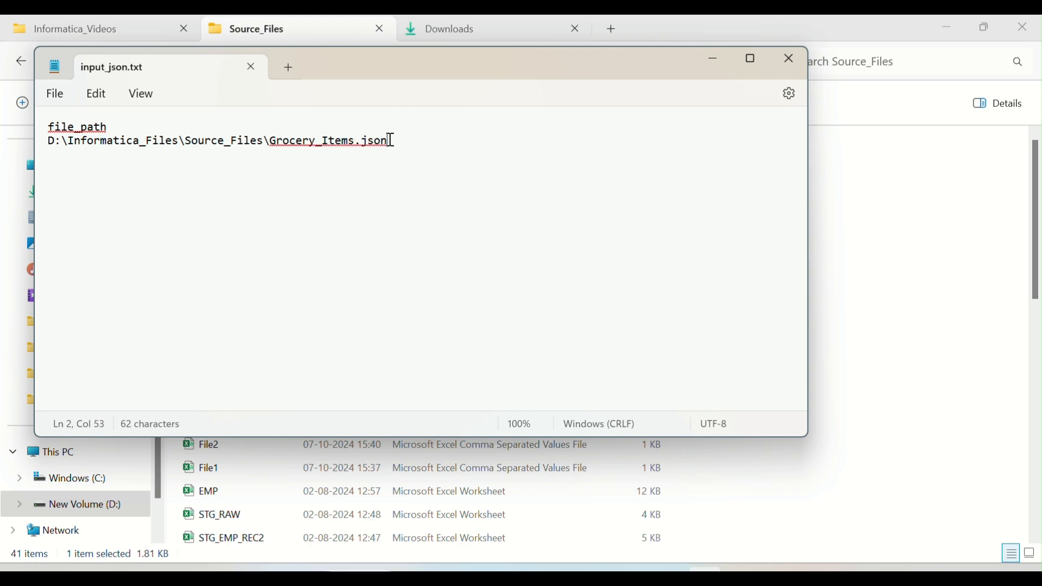
{"action": "left_click", "coordinate": [249, 68]}
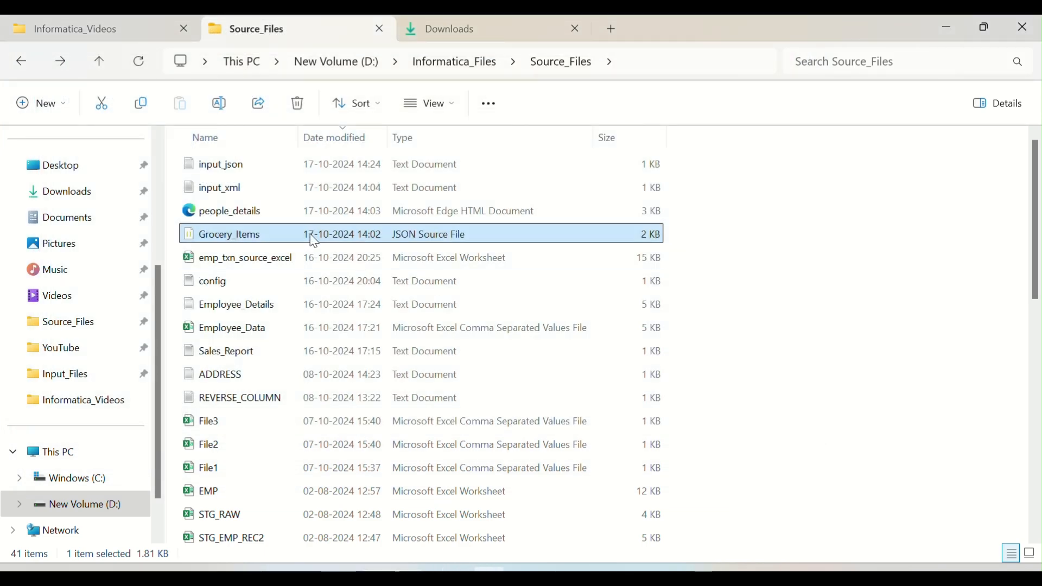
Step: Select input_json.txt as the source object for the file list source
{"action": "key", "text": "alt+Tab"}
{"action": "left_click", "coordinate": [589, 314]}
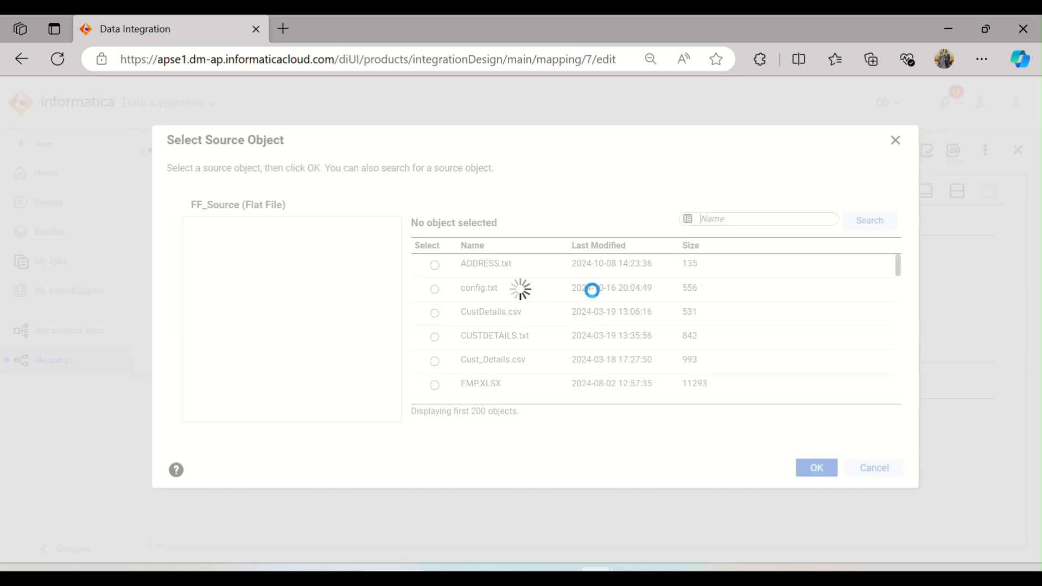
{"action": "scroll", "coordinate": [593, 290], "scroll_direction": "down", "scroll_amount": 3}
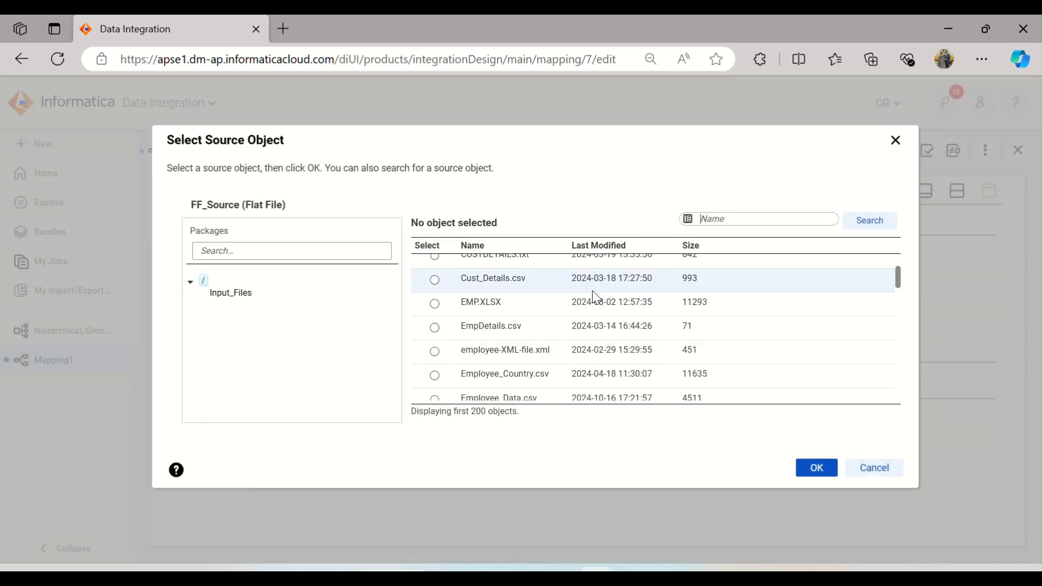
{"action": "scroll", "coordinate": [595, 297], "scroll_direction": "down", "scroll_amount": 10}
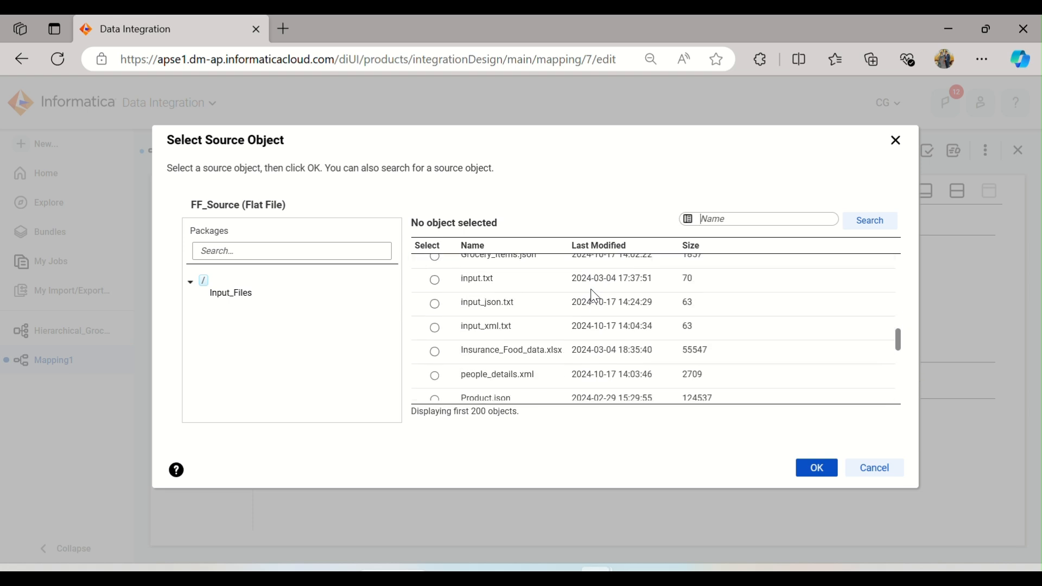
{"action": "scroll", "coordinate": [593, 287], "scroll_direction": "up", "scroll_amount": 3}
{"action": "scroll", "coordinate": [593, 292], "scroll_direction": "down", "scroll_amount": 3}
{"action": "left_click", "coordinate": [516, 313]}
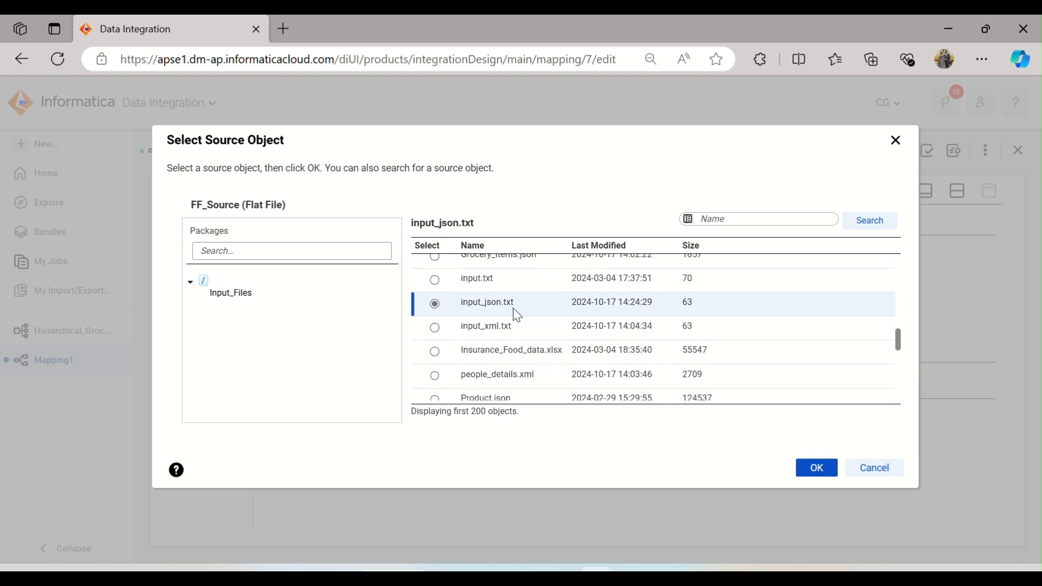
{"action": "left_click", "coordinate": [812, 469]}
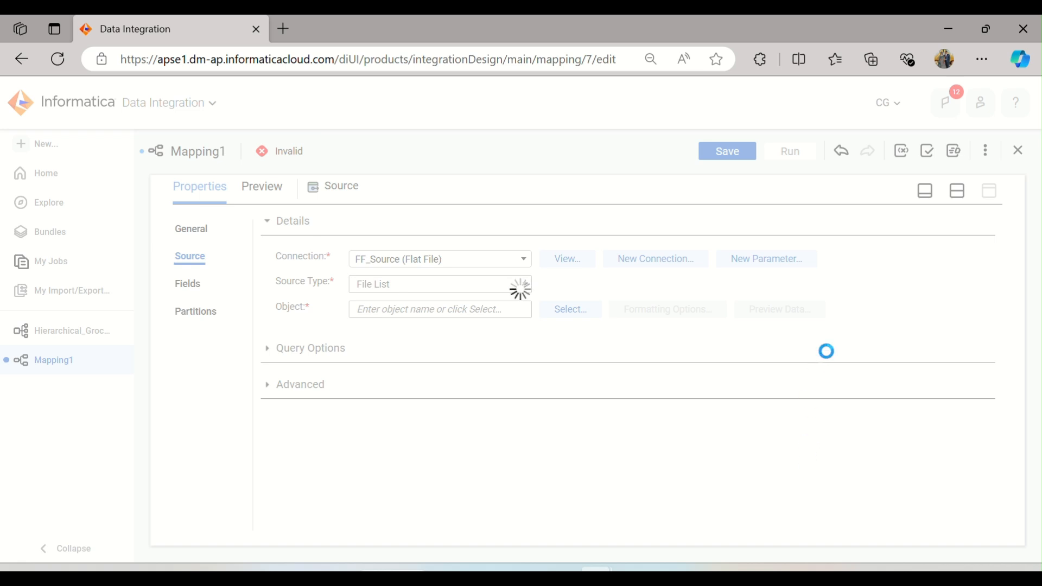
{"action": "left_click", "coordinate": [957, 191]}
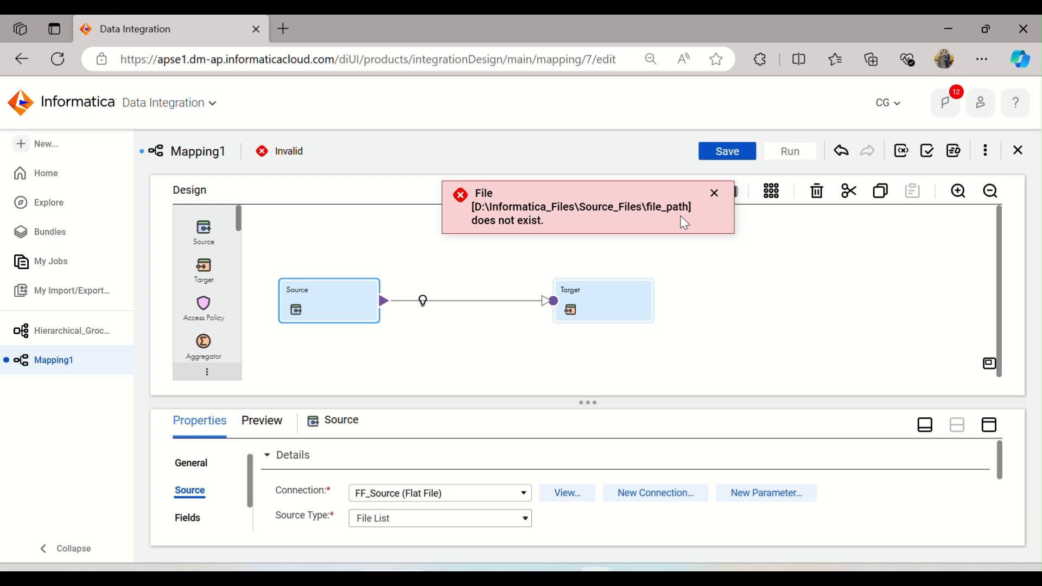
{"action": "left_click", "coordinate": [992, 426]}
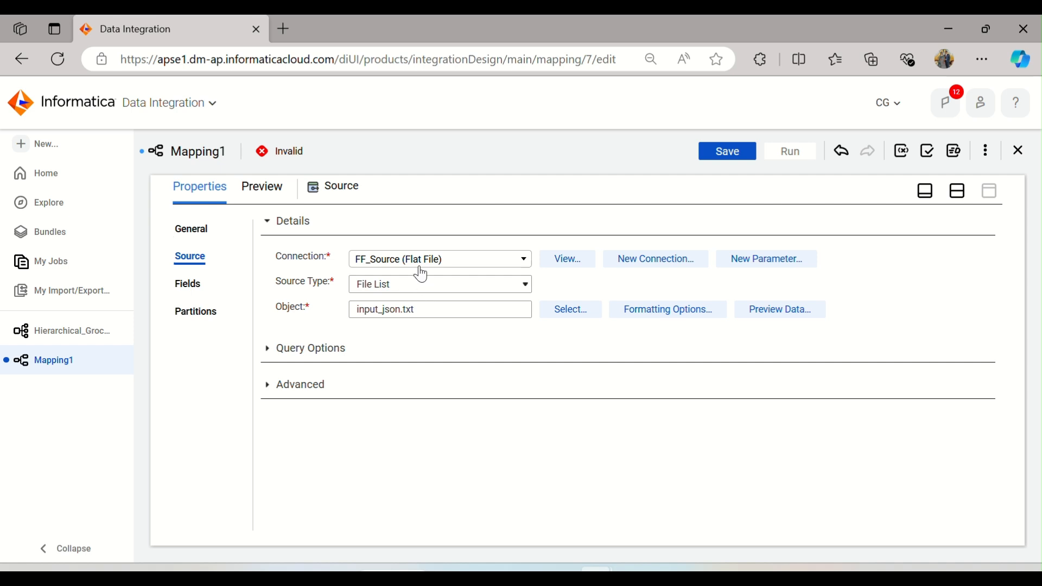
{"action": "left_click", "coordinate": [489, 576]}
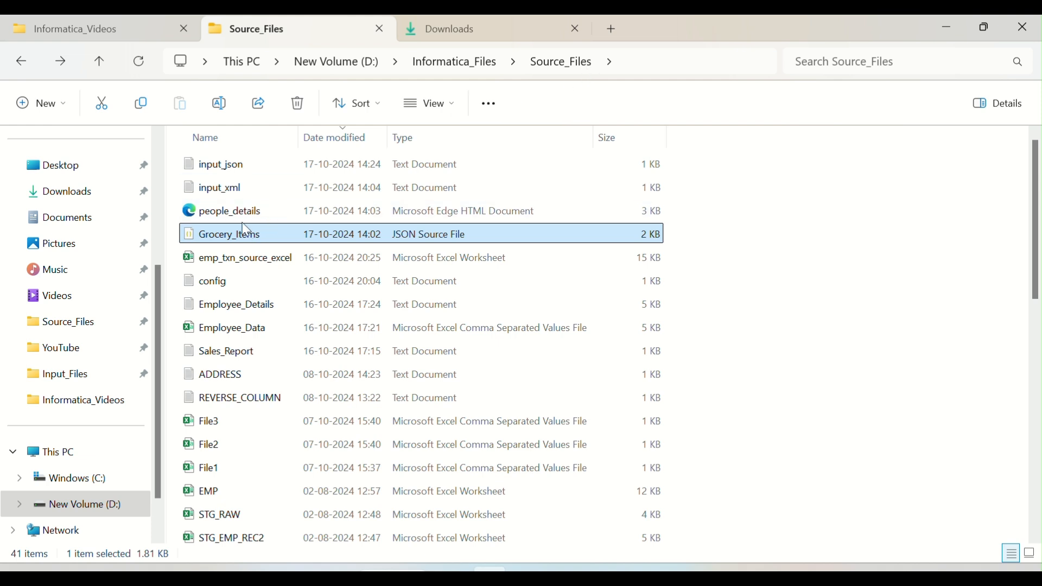
Step: Open input_json.txt to check its file path entry, then close it
{"action": "double_click", "coordinate": [226, 177]}
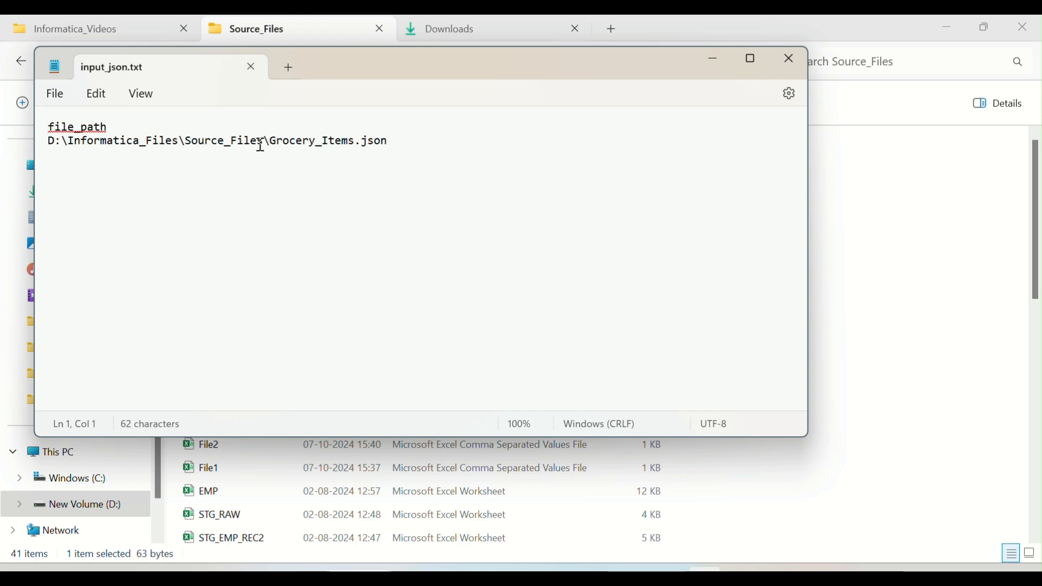
{"action": "left_click", "coordinate": [251, 67]}
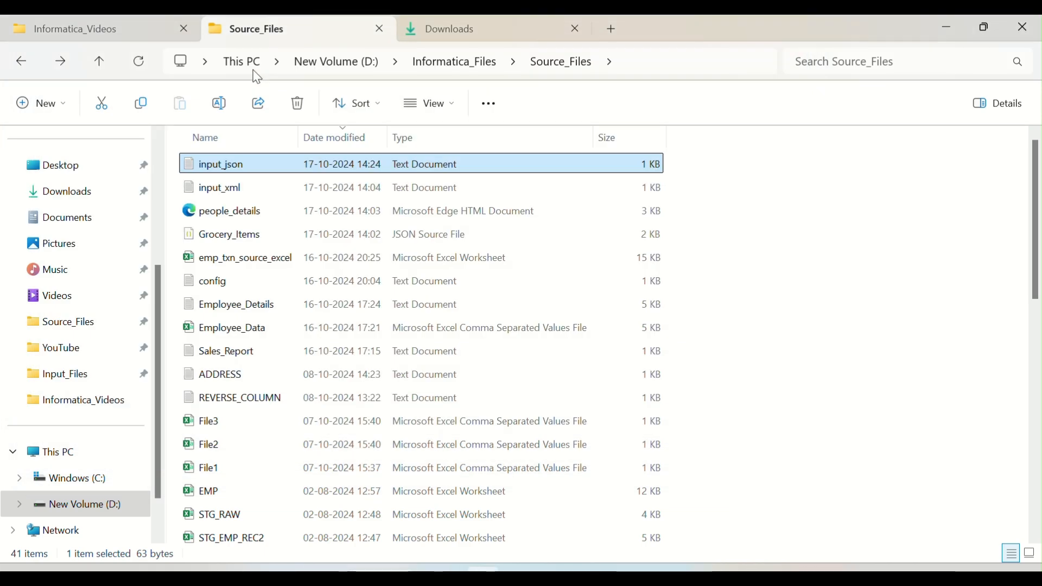
Step: Copy the Grocery_Items file name and paste it over the file name in input_json.txt's path, then save and close the file
{"action": "left_click", "coordinate": [253, 239]}
{"action": "left_click", "coordinate": [251, 239]}
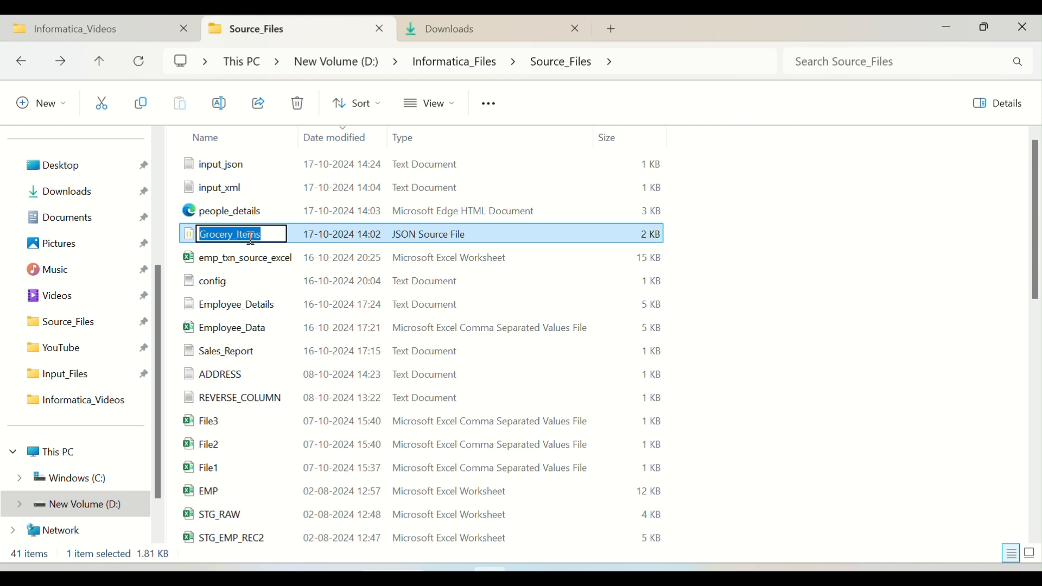
{"action": "double_click", "coordinate": [227, 164]}
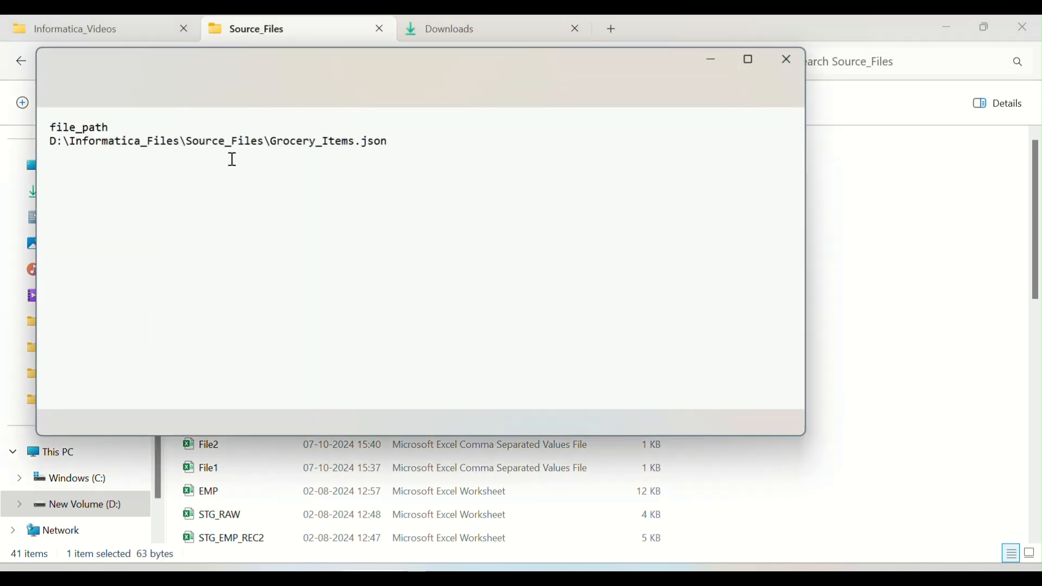
{"action": "left_click_drag", "start_coordinate": [269, 141], "coordinate": [355, 149]}
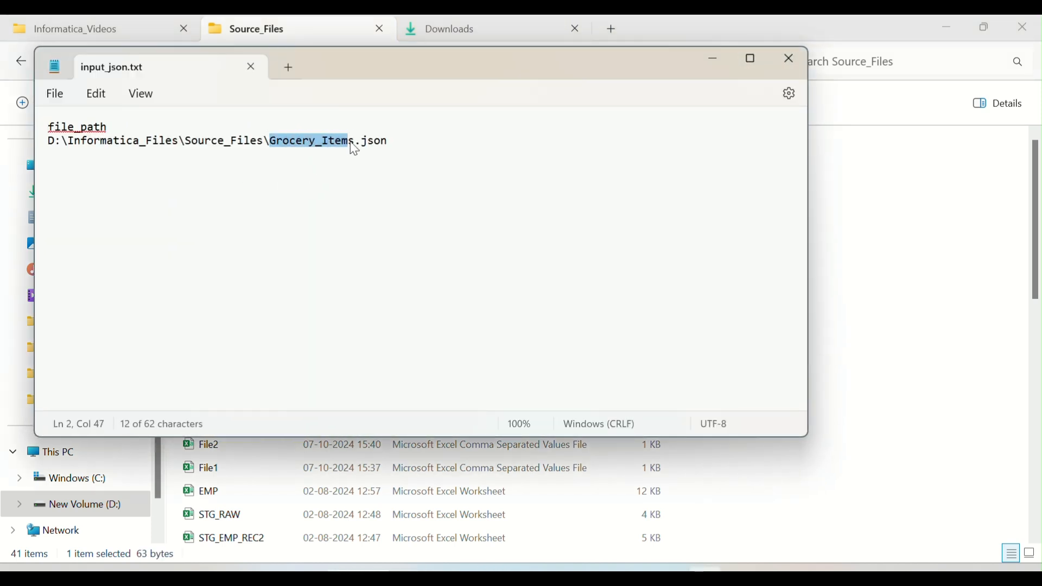
{"action": "key", "text": "ctrl+v"}
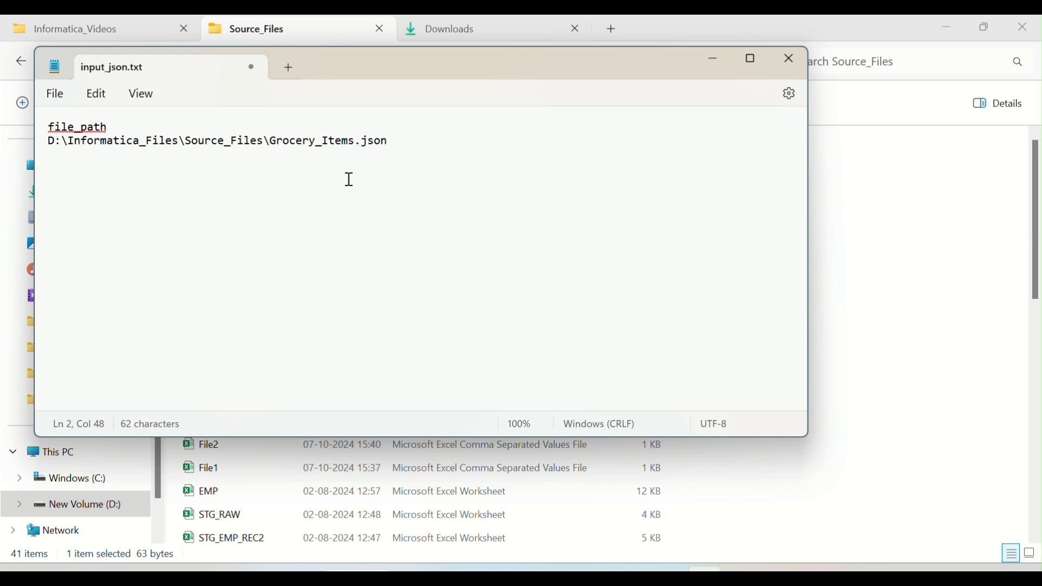
{"action": "left_click", "coordinate": [251, 67]}
Step: Return to the mapping and add a Hierarchy Parser transformation onto the canvas between Source and Target
{"action": "mouse_move", "coordinate": [596, 570]}
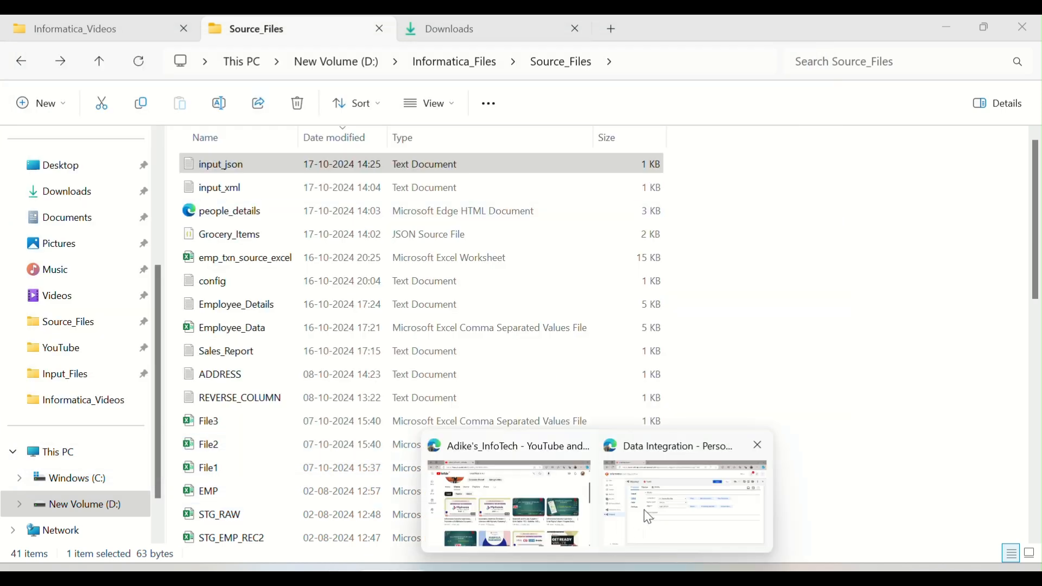
{"action": "left_click", "coordinate": [645, 515]}
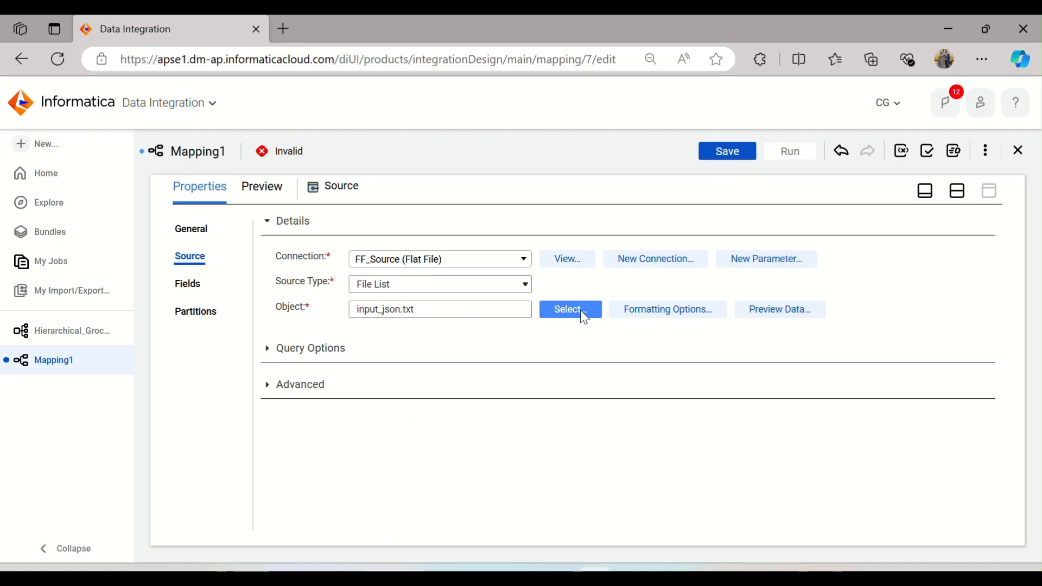
{"action": "left_click", "coordinate": [957, 190]}
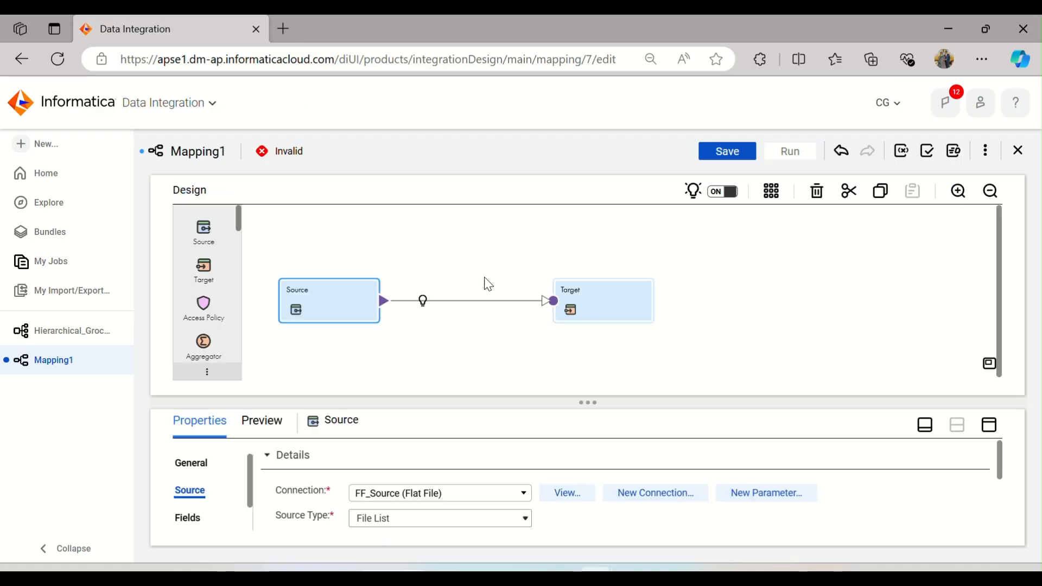
{"action": "scroll", "coordinate": [204, 271], "scroll_direction": "down", "scroll_amount": 5}
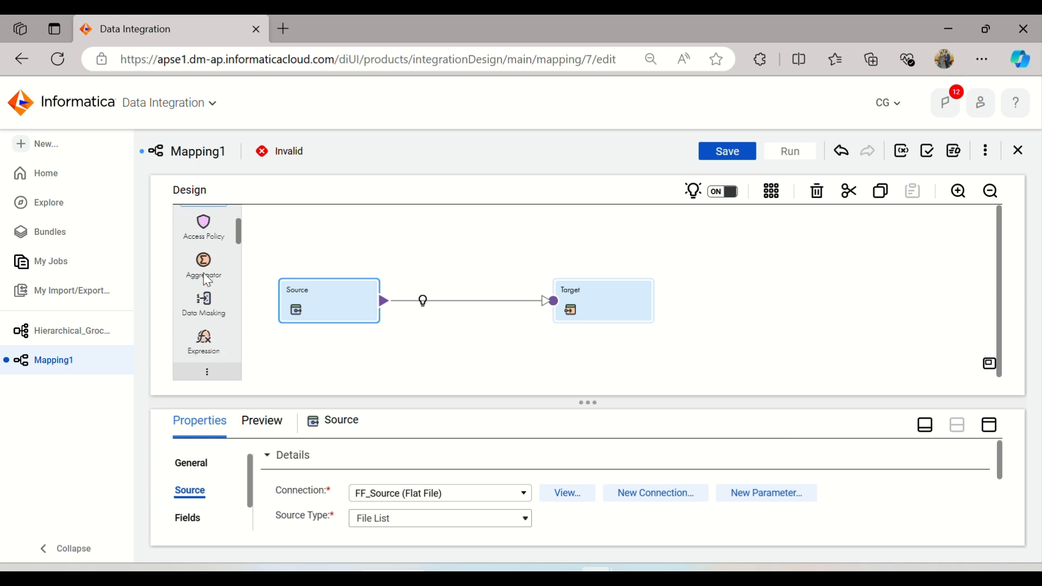
{"action": "scroll", "coordinate": [207, 282], "scroll_direction": "up", "scroll_amount": 2}
{"action": "scroll", "coordinate": [232, 238], "scroll_direction": "down", "scroll_amount": 2}
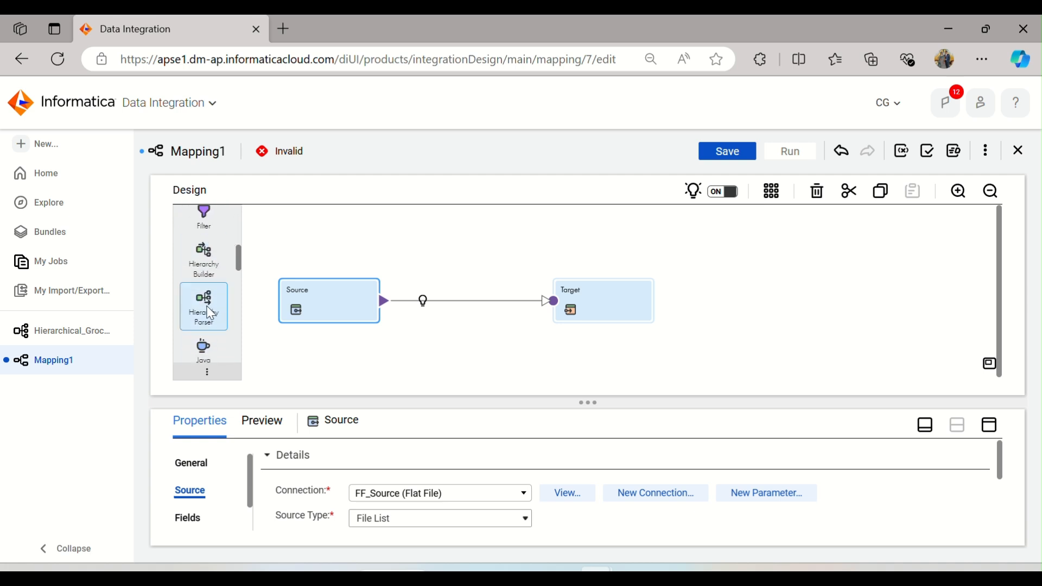
{"action": "left_click_drag", "start_coordinate": [210, 314], "coordinate": [417, 310]}
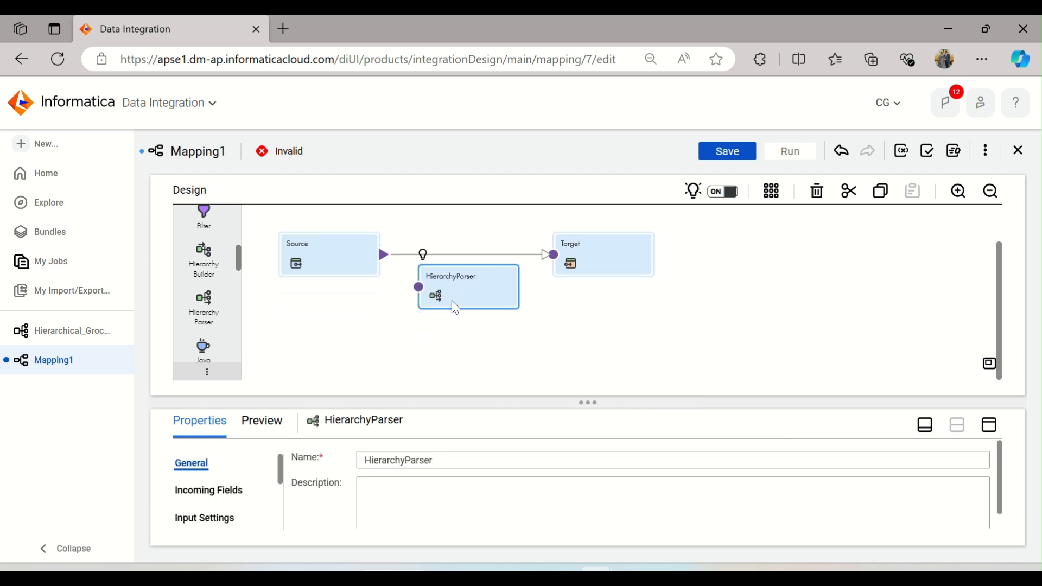
Step: Delete the link between Source and Target and rearrange the Target and HierarchyParser on the canvas
{"action": "left_click_drag", "start_coordinate": [516, 240], "coordinate": [528, 263]}
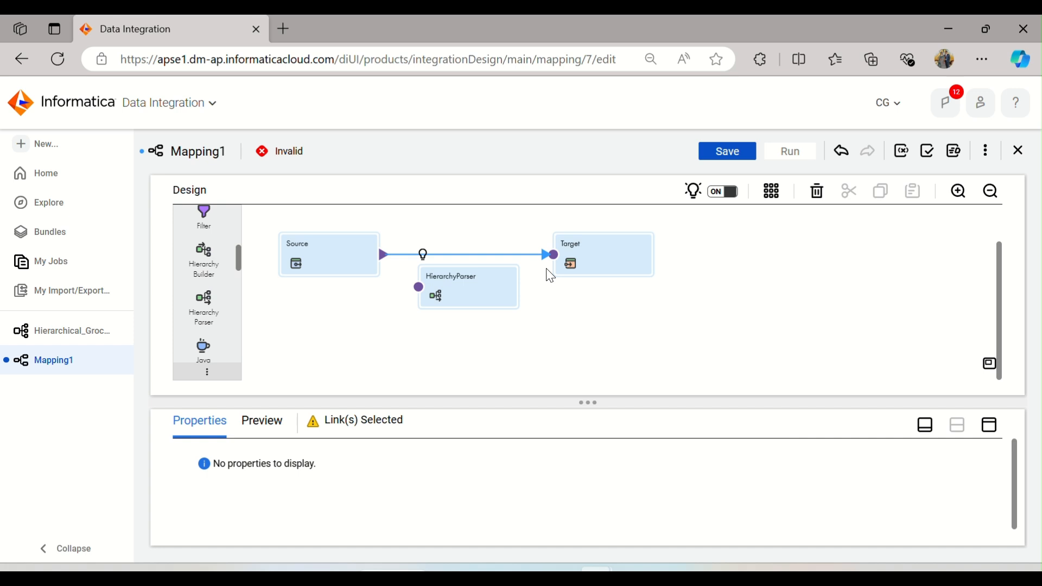
{"action": "key", "text": "Delete"}
{"action": "left_click", "coordinate": [460, 293]}
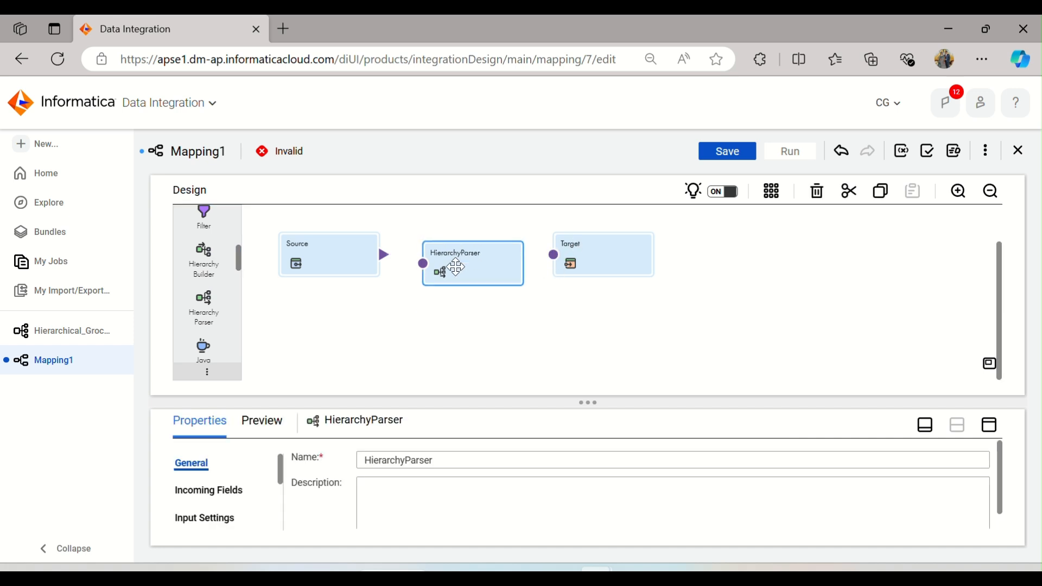
{"action": "left_click_drag", "start_coordinate": [596, 297], "coordinate": [718, 285]}
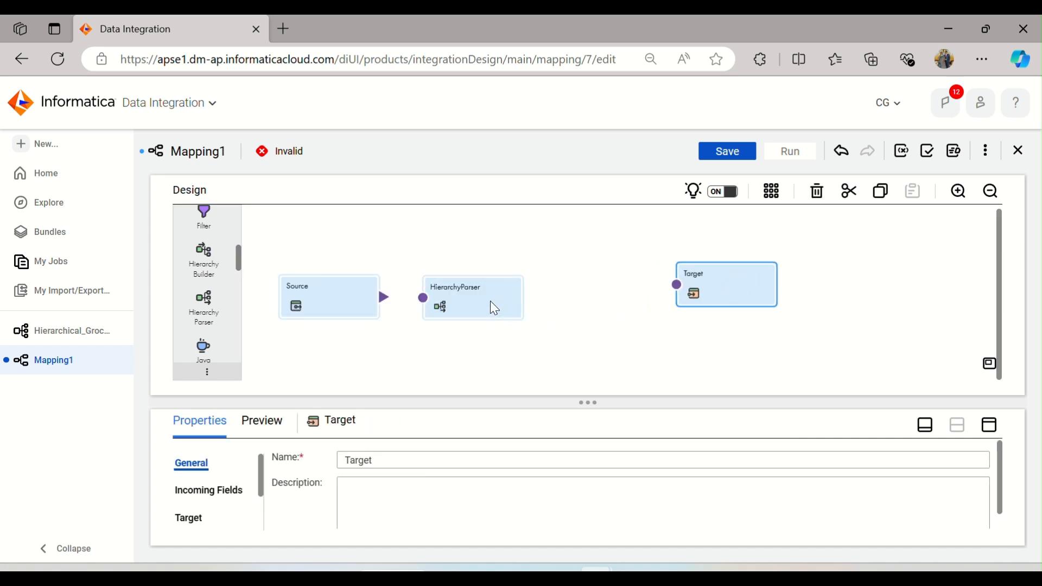
{"action": "left_click_drag", "start_coordinate": [490, 301], "coordinate": [589, 281]}
Step: Set the HierarchyParser's input type to File and select the Hierarchical_Groceries schema from the Dev project
{"action": "left_click", "coordinate": [990, 426]}
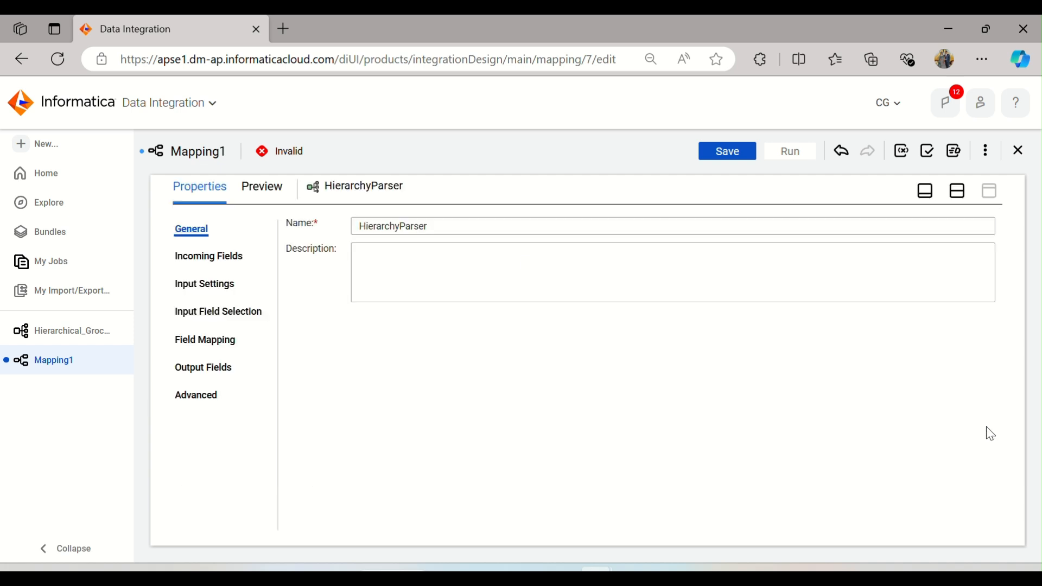
{"action": "left_click", "coordinate": [231, 254]}
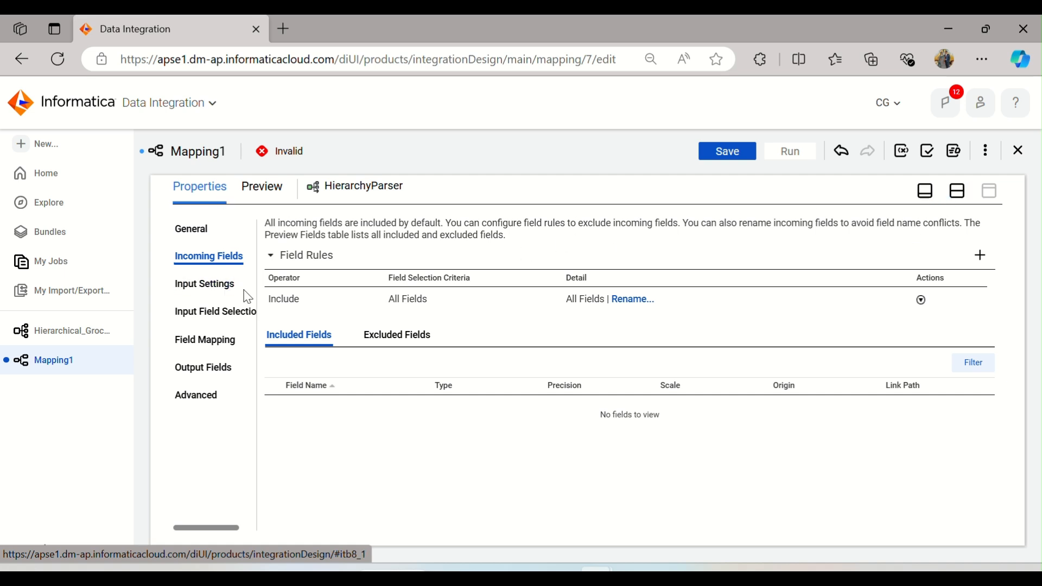
{"action": "left_click", "coordinate": [201, 293]}
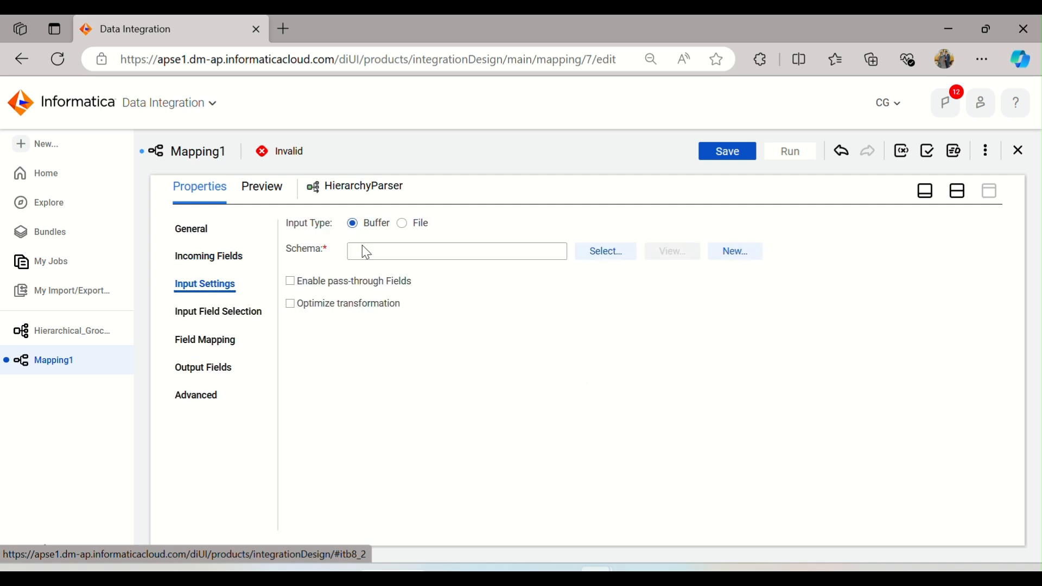
{"action": "left_click", "coordinate": [402, 223]}
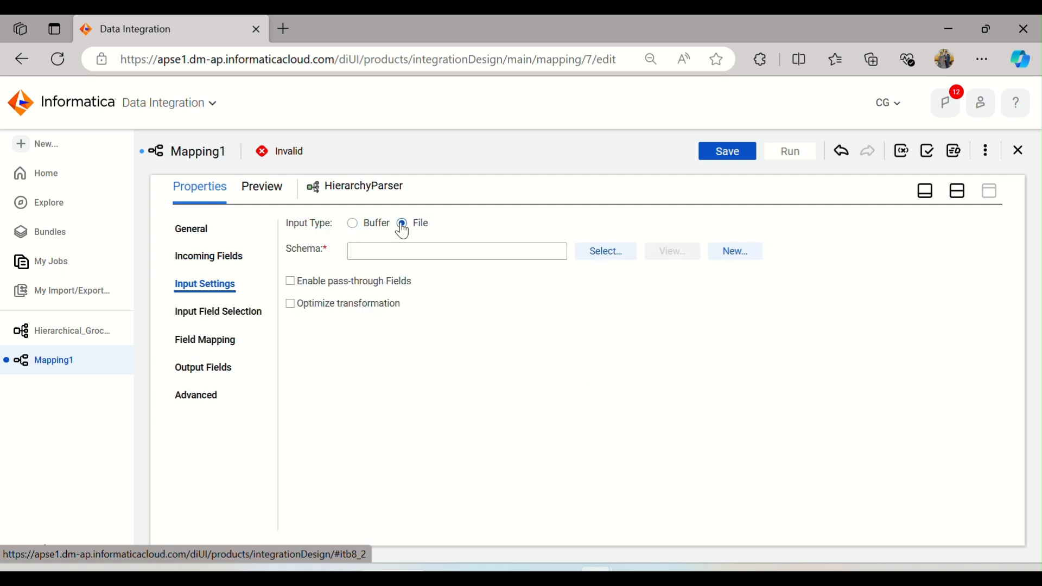
{"action": "left_click", "coordinate": [604, 253]}
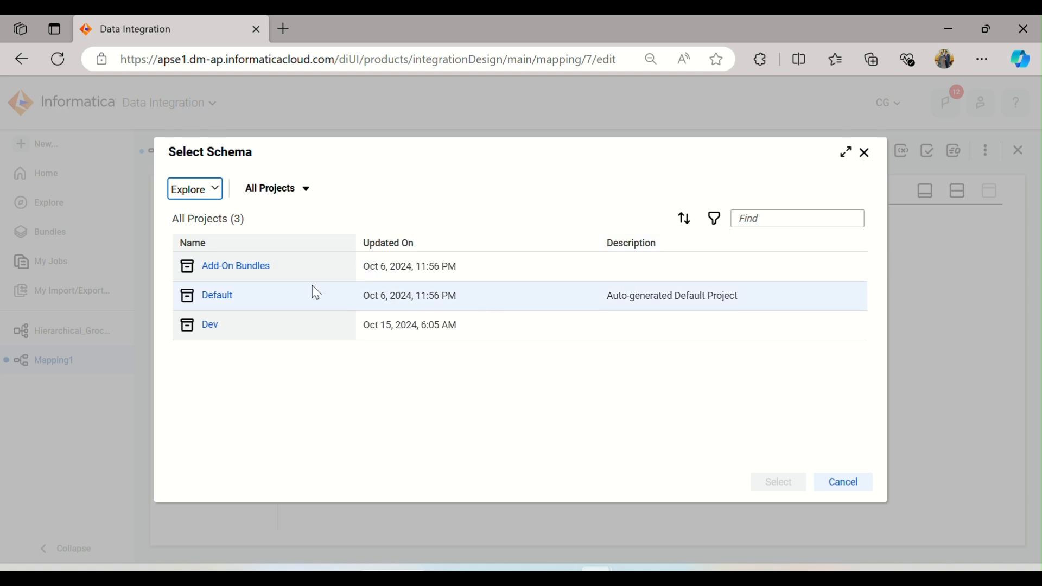
{"action": "left_click", "coordinate": [216, 328]}
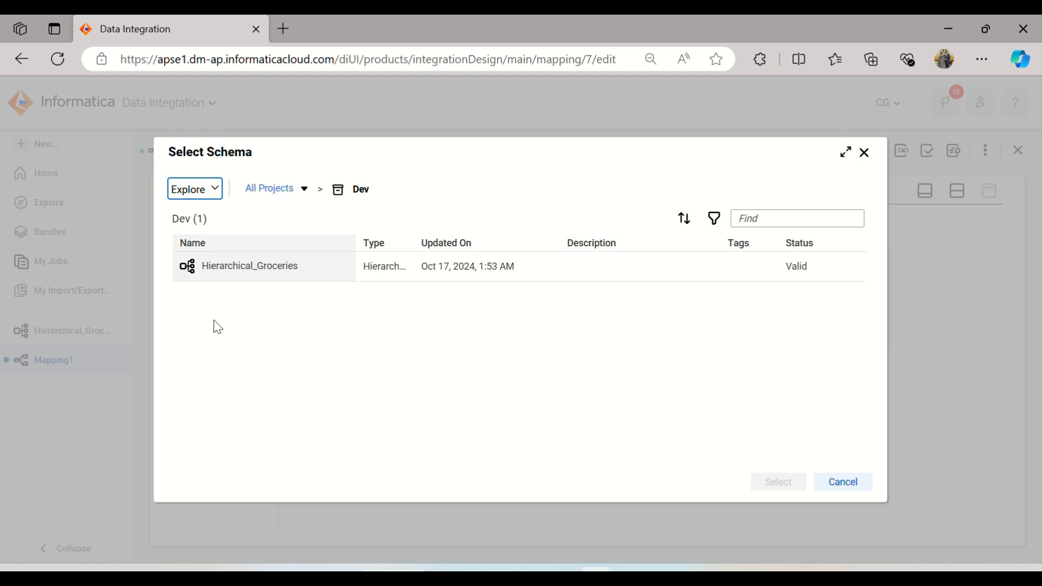
{"action": "left_click", "coordinate": [255, 272]}
{"action": "left_click", "coordinate": [779, 482]}
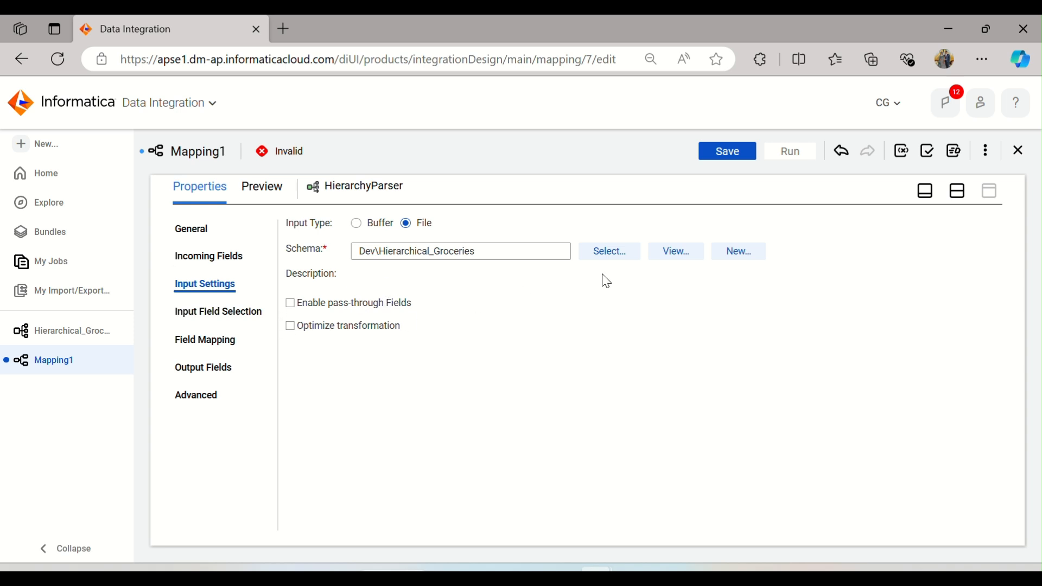
Step: Connect the Source output to the HierarchyParser input
{"action": "left_click", "coordinate": [199, 321]}
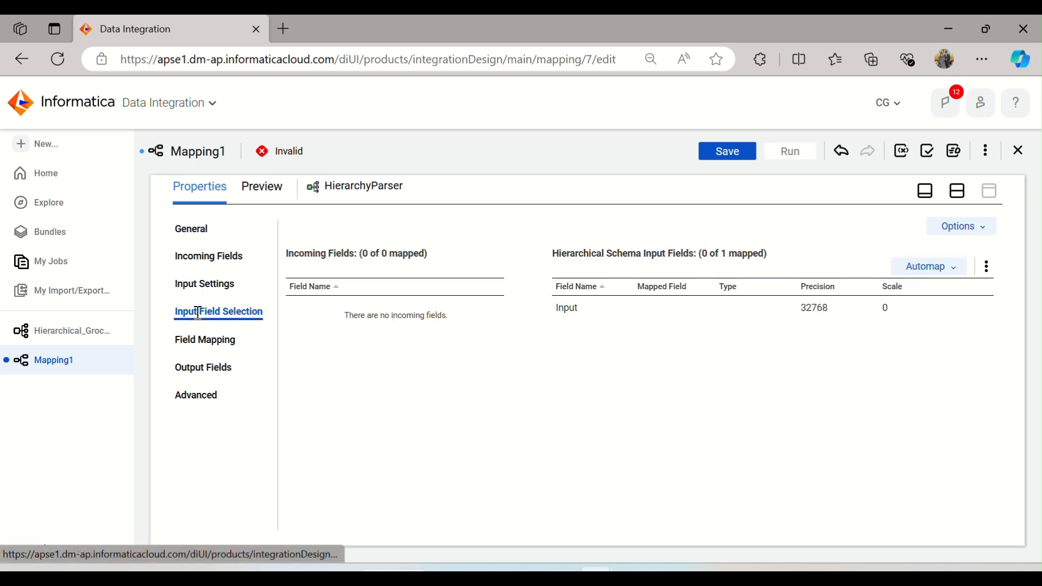
{"action": "left_click", "coordinate": [959, 191]}
{"action": "left_click_drag", "start_coordinate": [385, 298], "coordinate": [540, 289]}
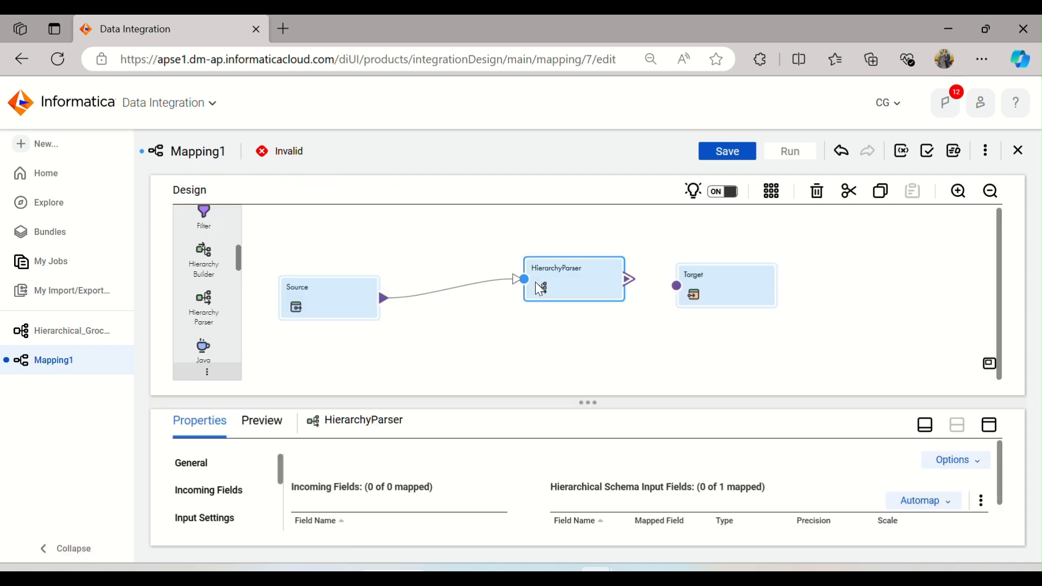
Step: Check the HierarchyParser's incoming fields, then preview the Source's data
{"action": "left_click", "coordinate": [984, 431]}
{"action": "left_click", "coordinate": [209, 256]}
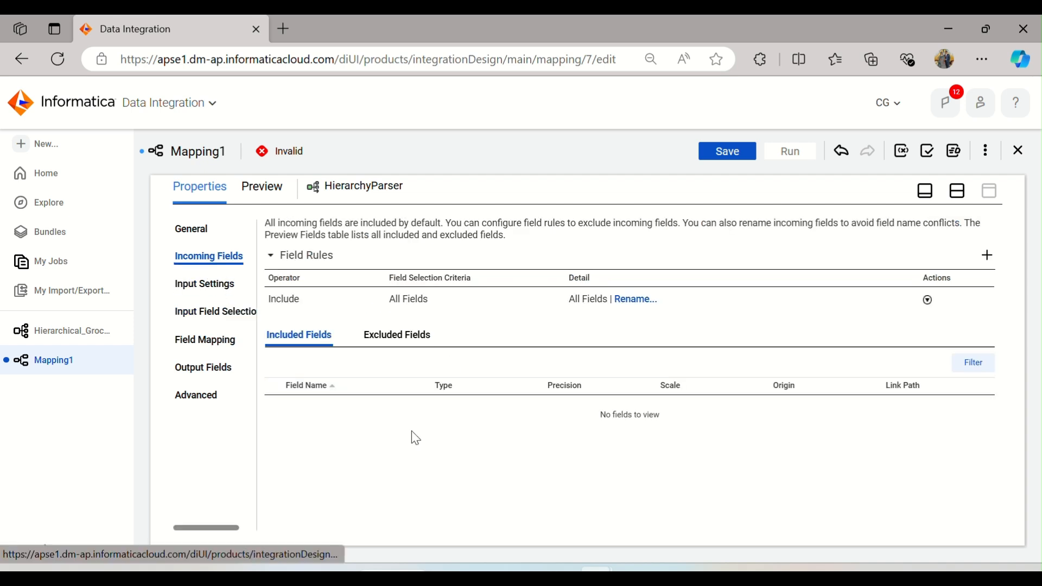
{"action": "left_click", "coordinate": [958, 191]}
{"action": "left_click", "coordinate": [297, 293]}
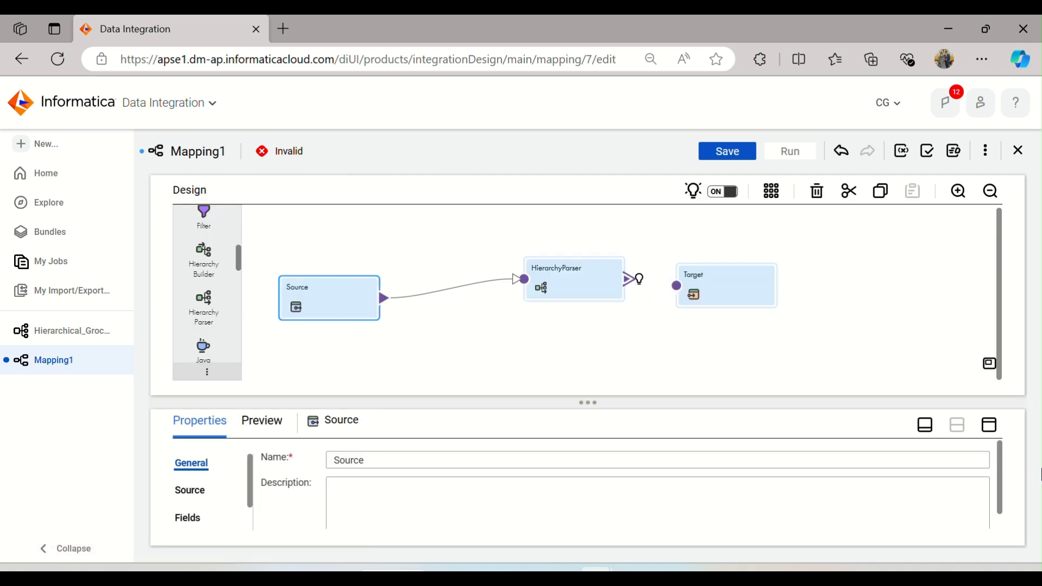
{"action": "left_click", "coordinate": [990, 427]}
{"action": "left_click", "coordinate": [191, 258]}
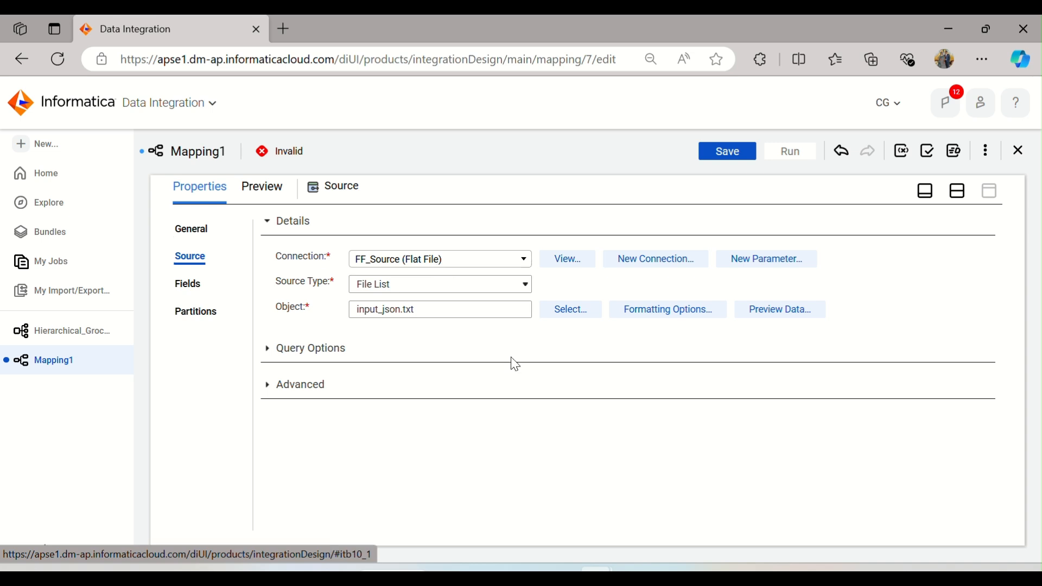
{"action": "mouse_move", "coordinate": [663, 567]}
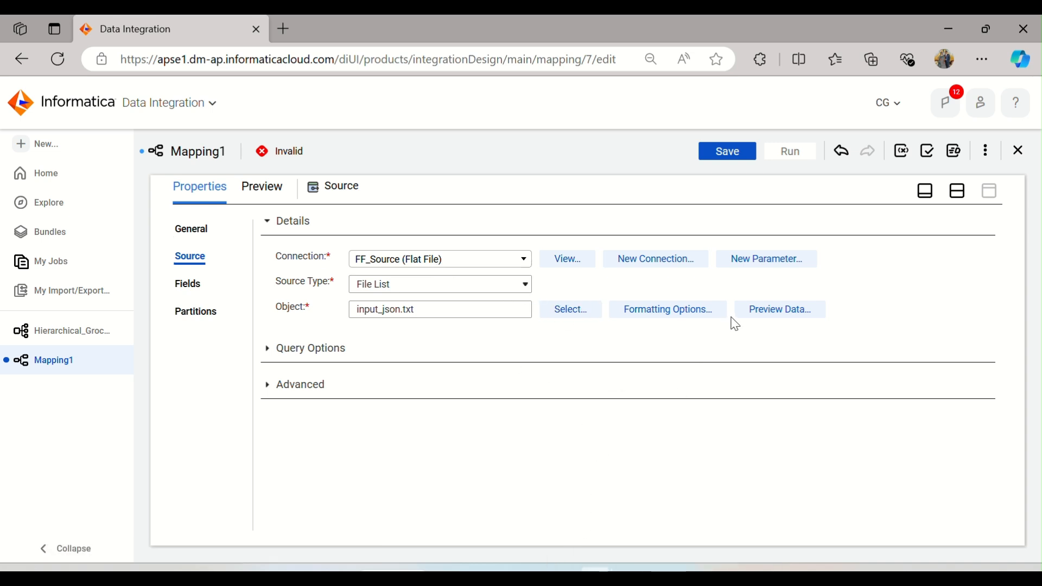
{"action": "left_click", "coordinate": [780, 313]}
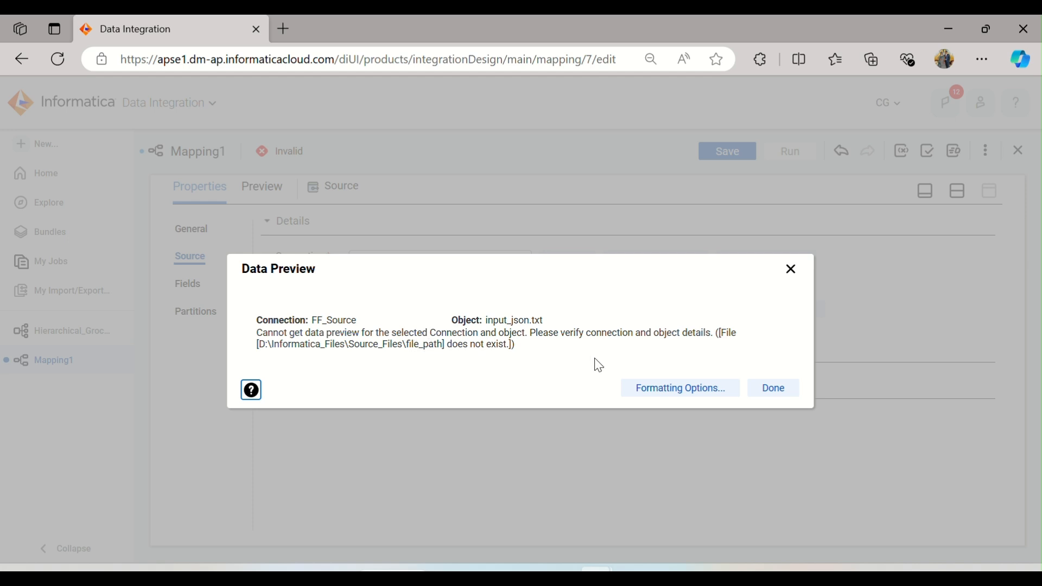
{"action": "left_click", "coordinate": [774, 388]}
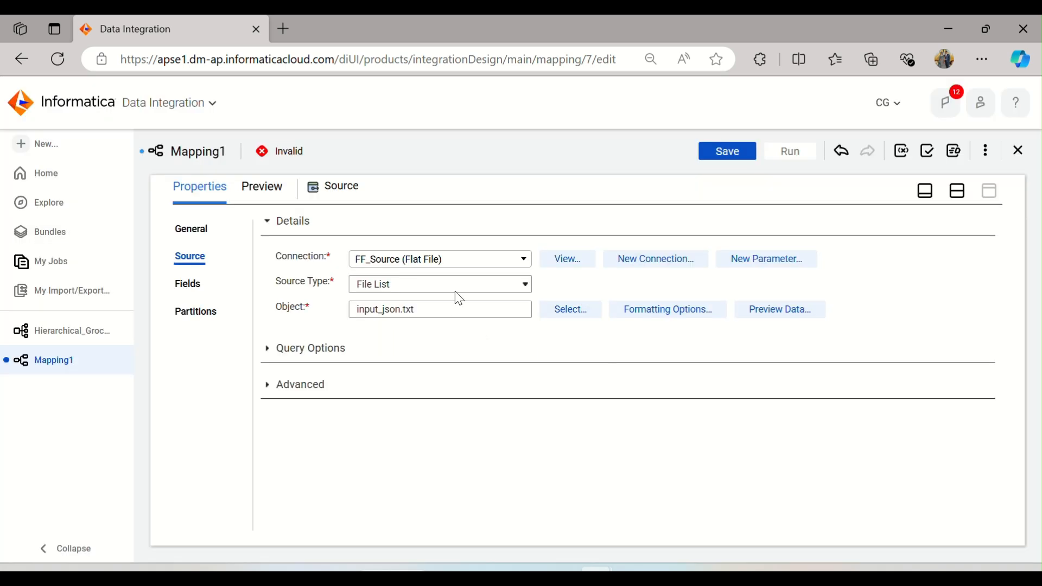
Step: Change the Source's source type to Single Object
{"action": "left_click", "coordinate": [487, 285]}
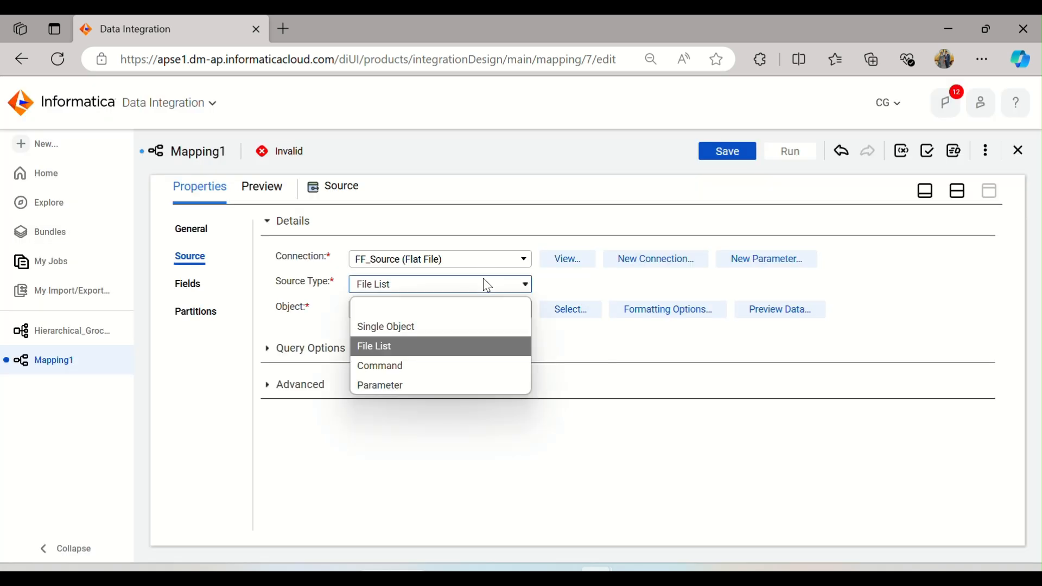
{"action": "left_click", "coordinate": [428, 327]}
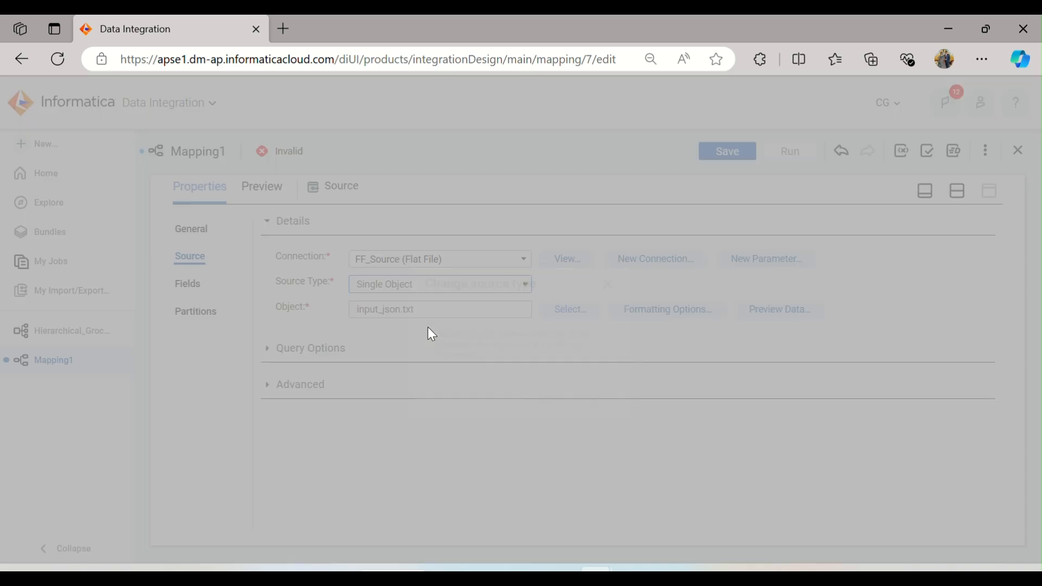
{"action": "left_click", "coordinate": [534, 400]}
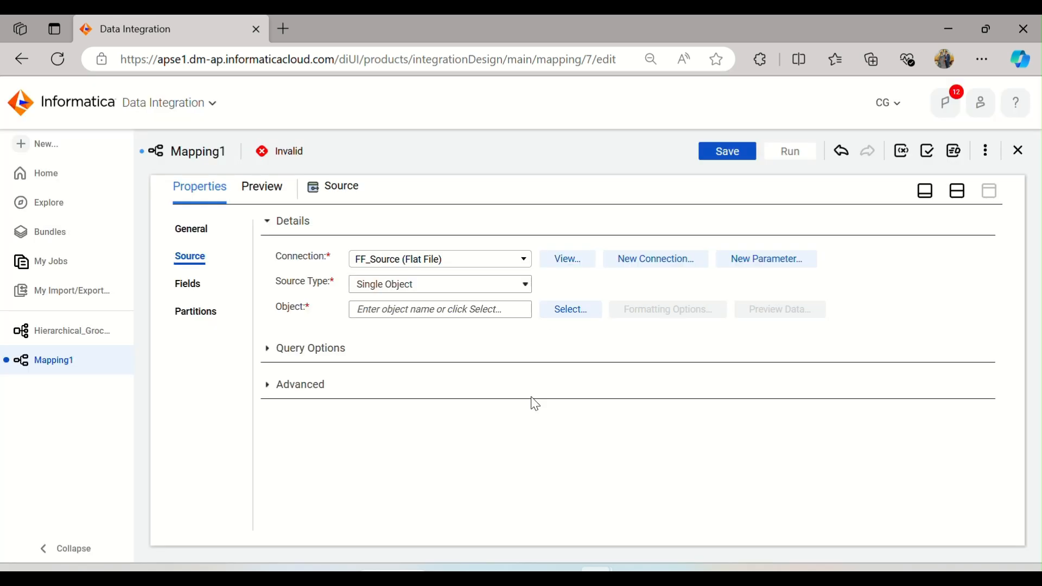
Step: Select input_json.txt as the Source object from the flat file connection
{"action": "left_click", "coordinate": [569, 311]}
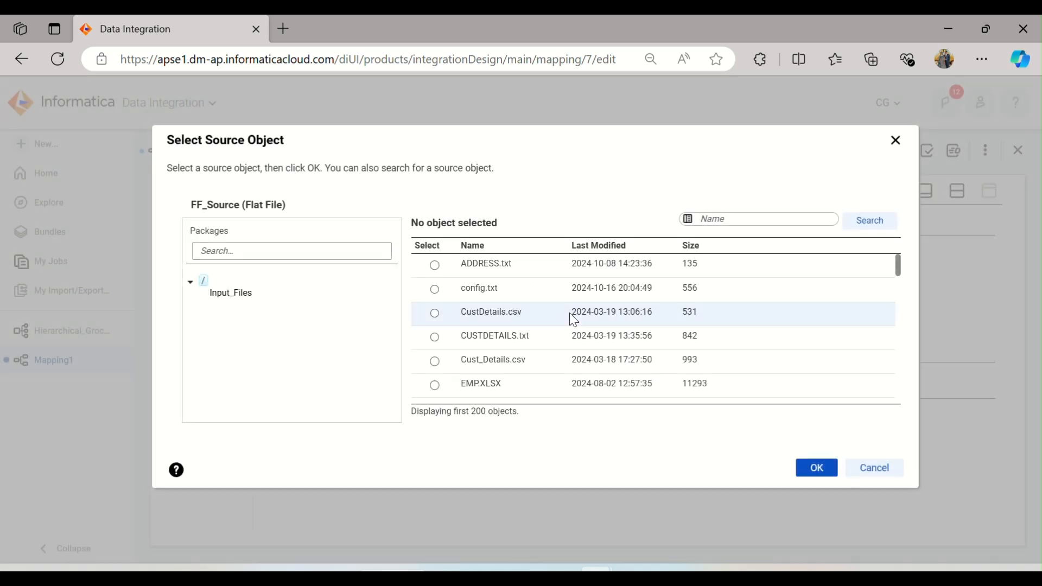
{"action": "scroll", "coordinate": [511, 309], "scroll_direction": "down", "scroll_amount": 3}
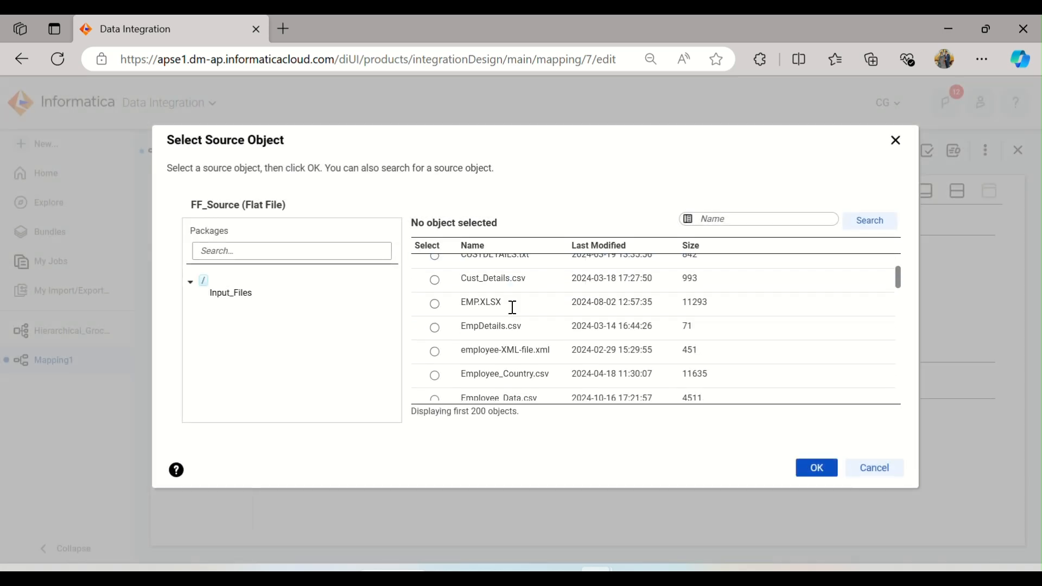
{"action": "scroll", "coordinate": [513, 314], "scroll_direction": "down", "scroll_amount": 2}
{"action": "scroll", "coordinate": [513, 314], "scroll_direction": "down", "scroll_amount": 2}
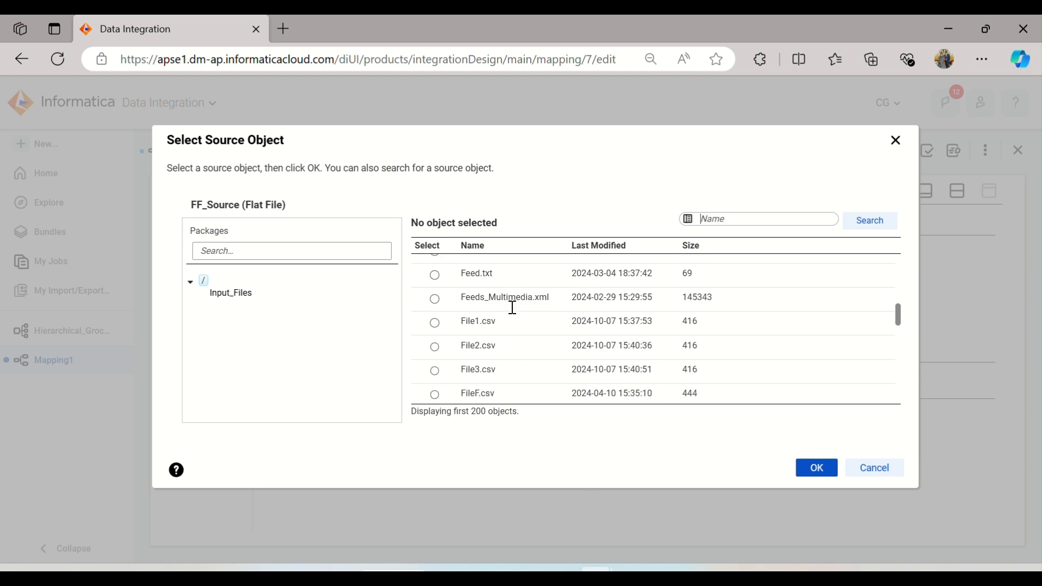
{"action": "scroll", "coordinate": [512, 312], "scroll_direction": "down", "scroll_amount": 3}
{"action": "left_click", "coordinate": [529, 301]}
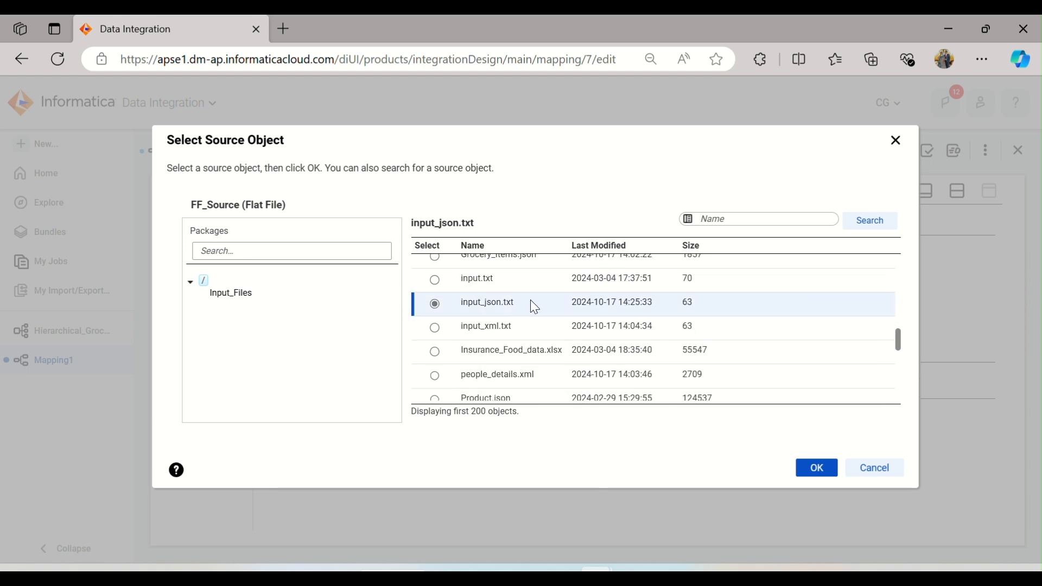
{"action": "left_click", "coordinate": [817, 468]}
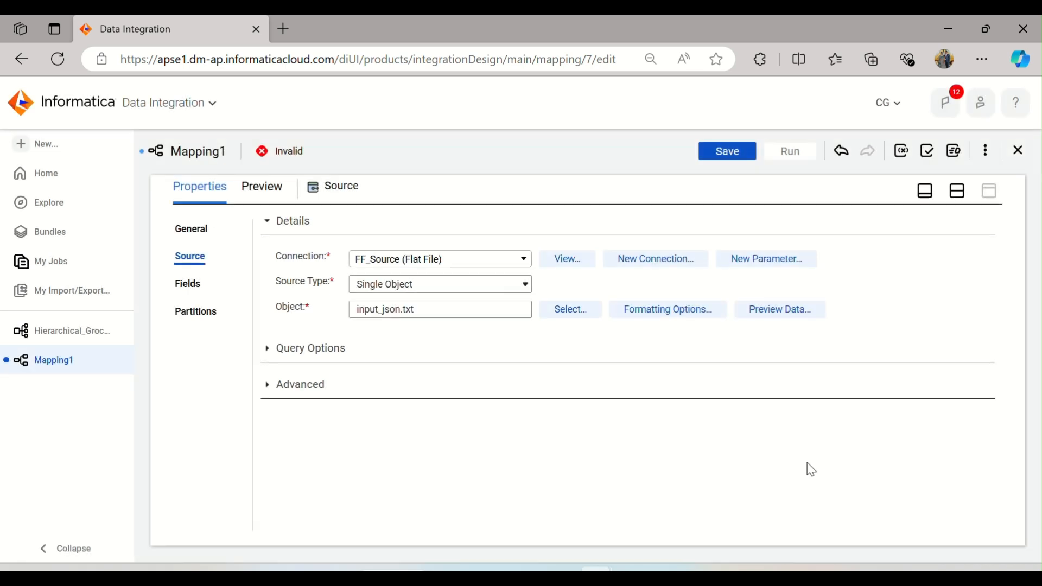
Step: Preview the Source's data
{"action": "left_click", "coordinate": [773, 310]}
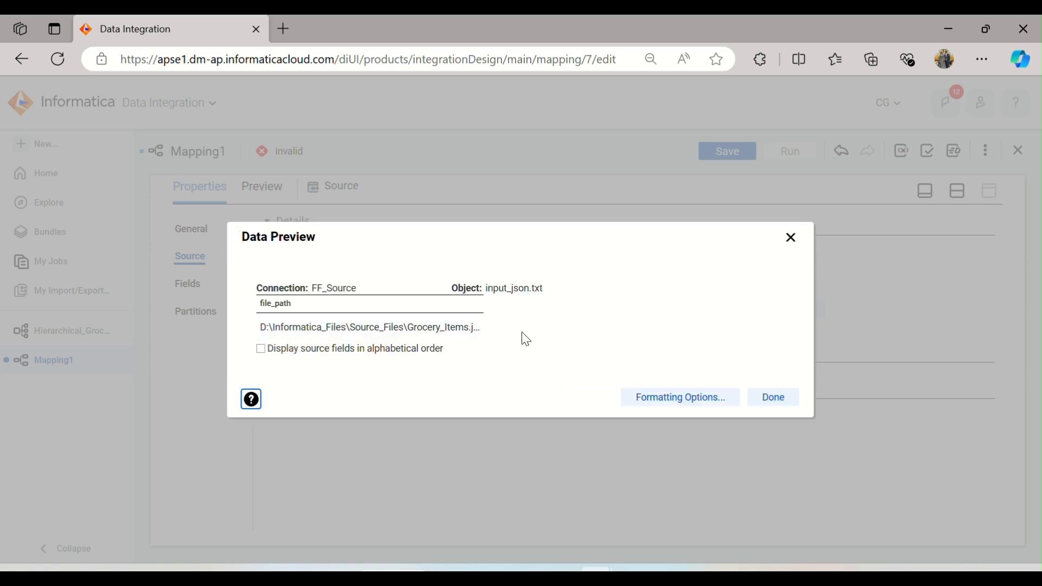
{"action": "left_click", "coordinate": [788, 396]}
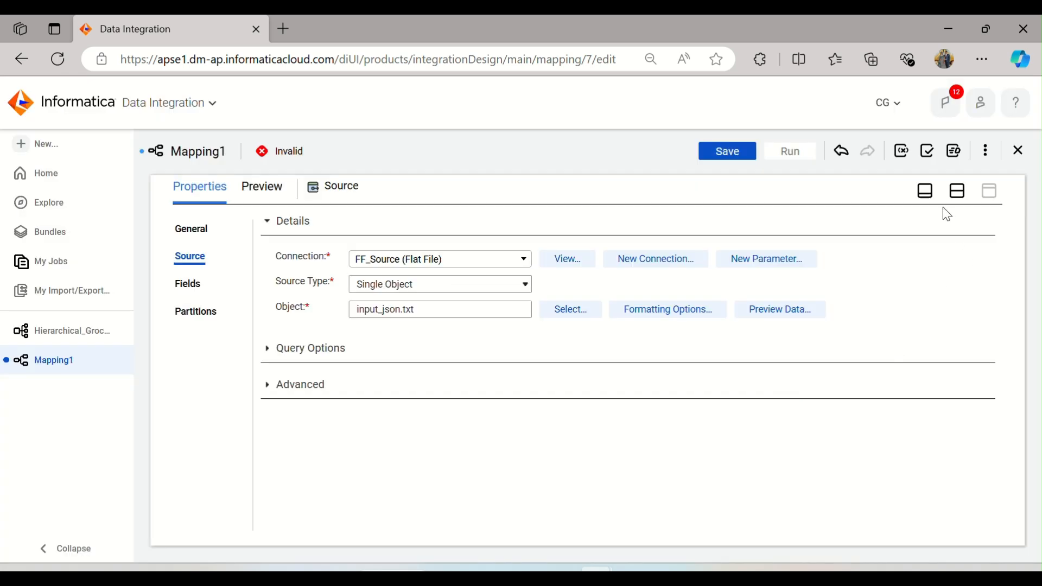
{"action": "left_click", "coordinate": [957, 191]}
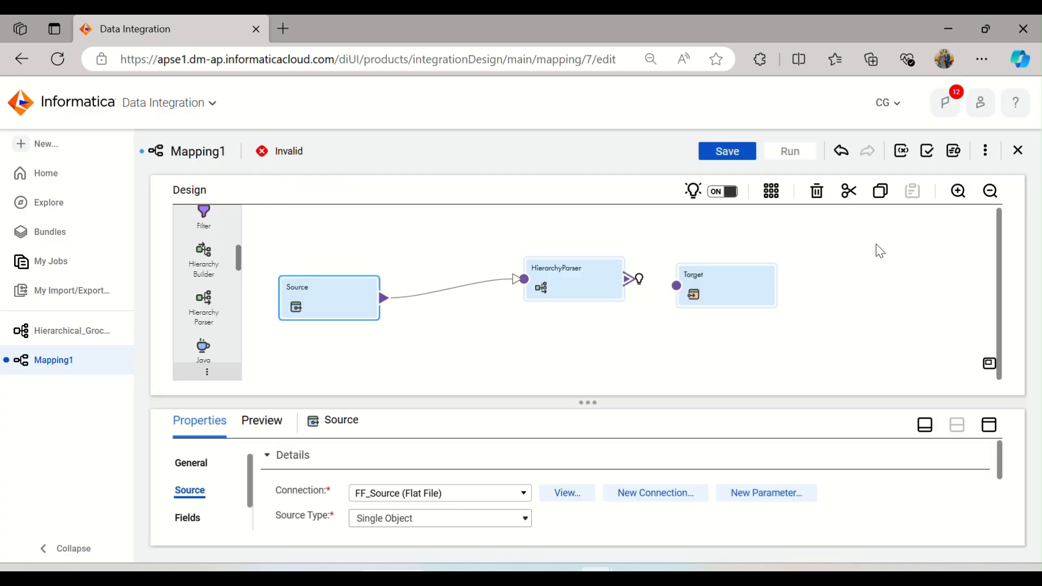
Step: Map the root schema element in the HierarchyParser's field mapping and review its groceries output fields
{"action": "left_click", "coordinate": [555, 272]}
{"action": "left_click", "coordinate": [976, 428]}
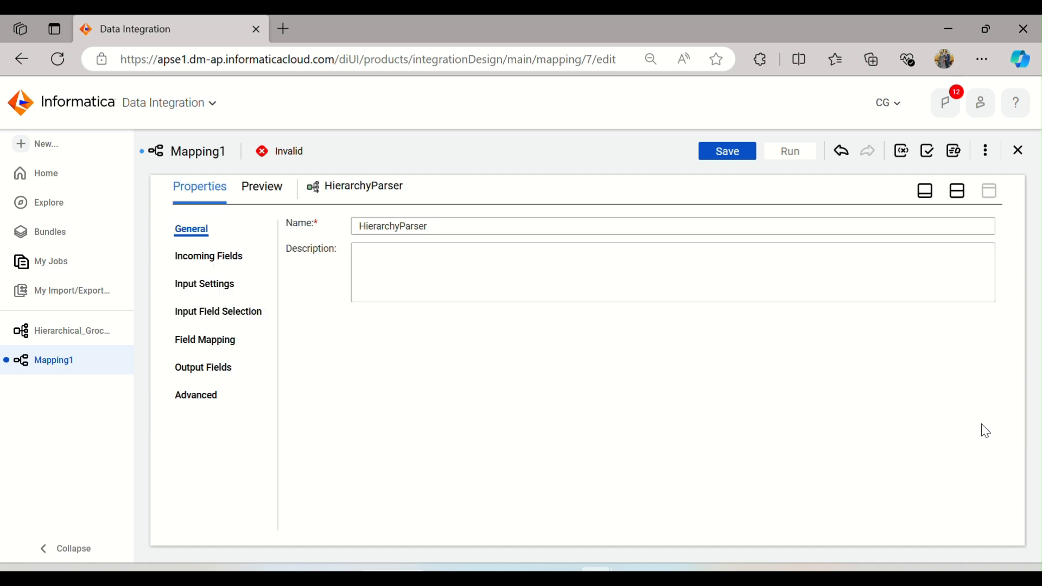
{"action": "left_click", "coordinate": [217, 264]}
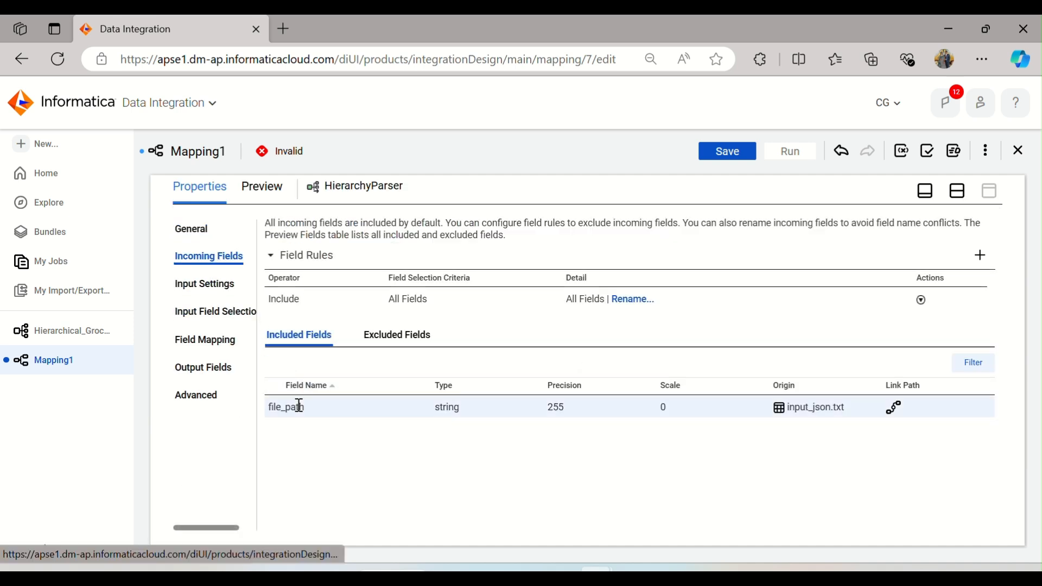
{"action": "left_click", "coordinate": [216, 344]}
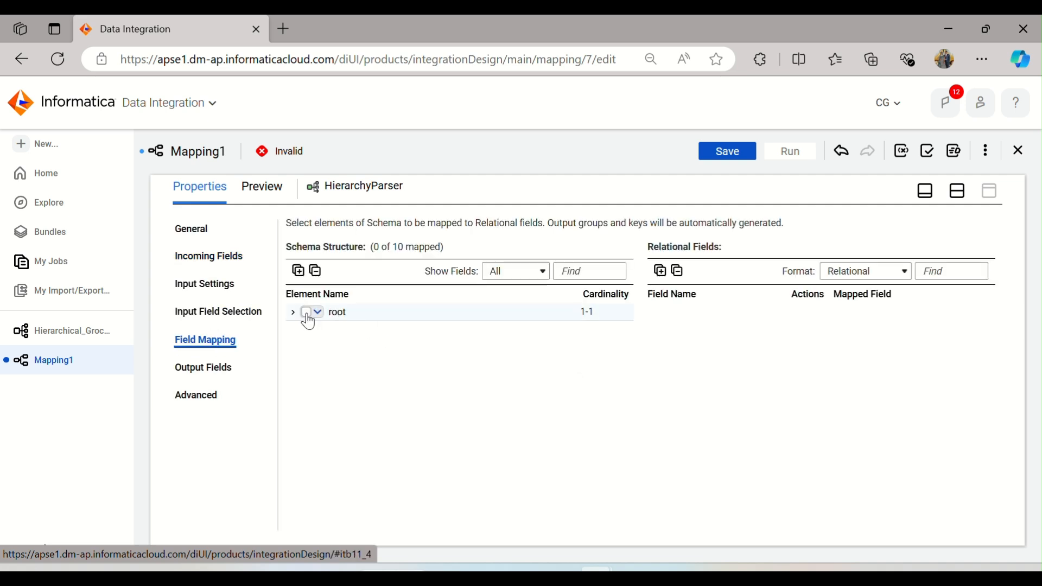
{"action": "left_click", "coordinate": [315, 313]}
{"action": "left_click", "coordinate": [326, 333]}
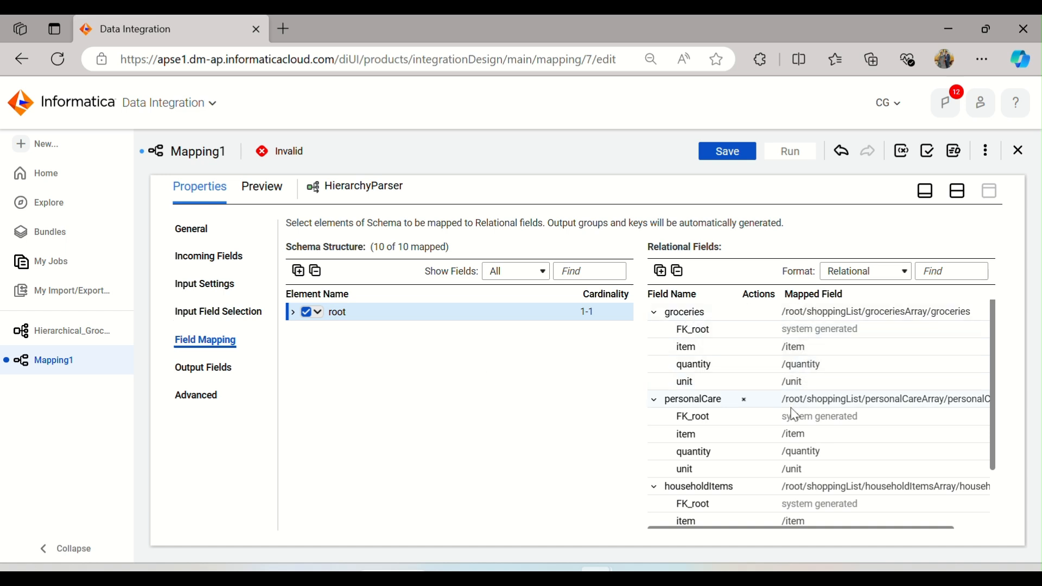
{"action": "scroll", "coordinate": [770, 425], "scroll_direction": "down", "scroll_amount": 3}
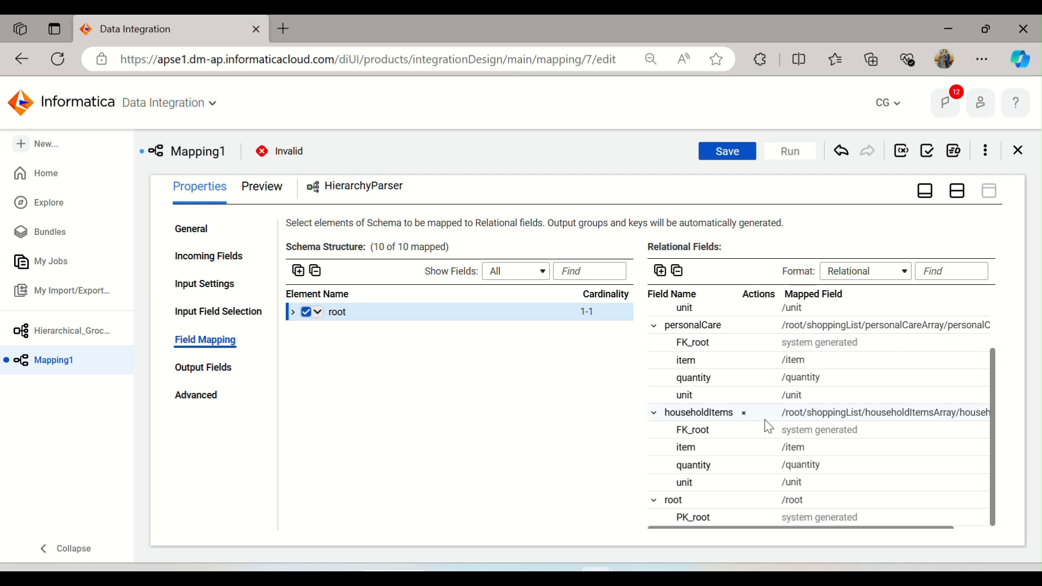
{"action": "scroll", "coordinate": [769, 426], "scroll_direction": "up", "scroll_amount": 3}
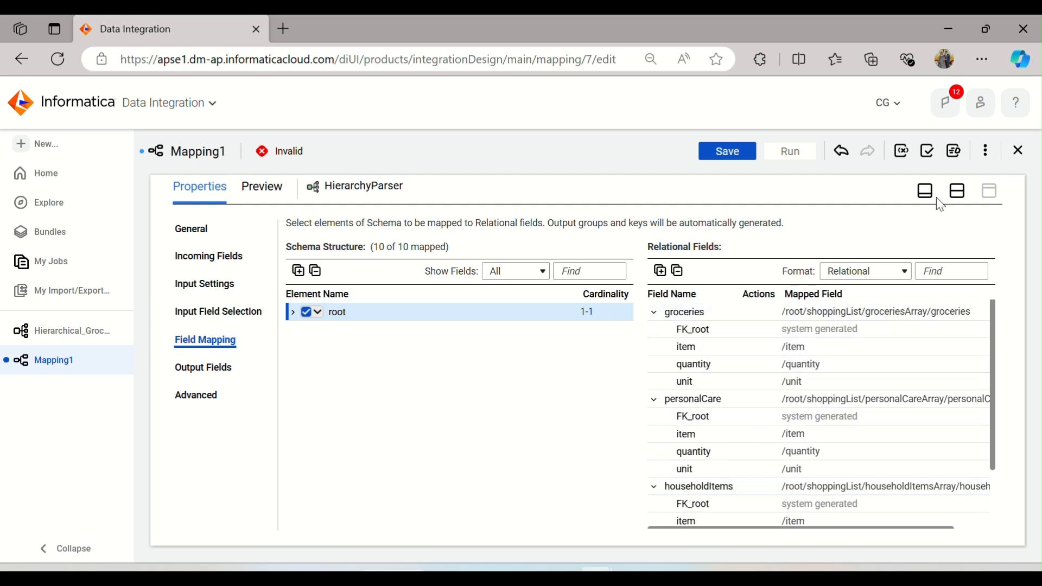
{"action": "left_click", "coordinate": [219, 370]}
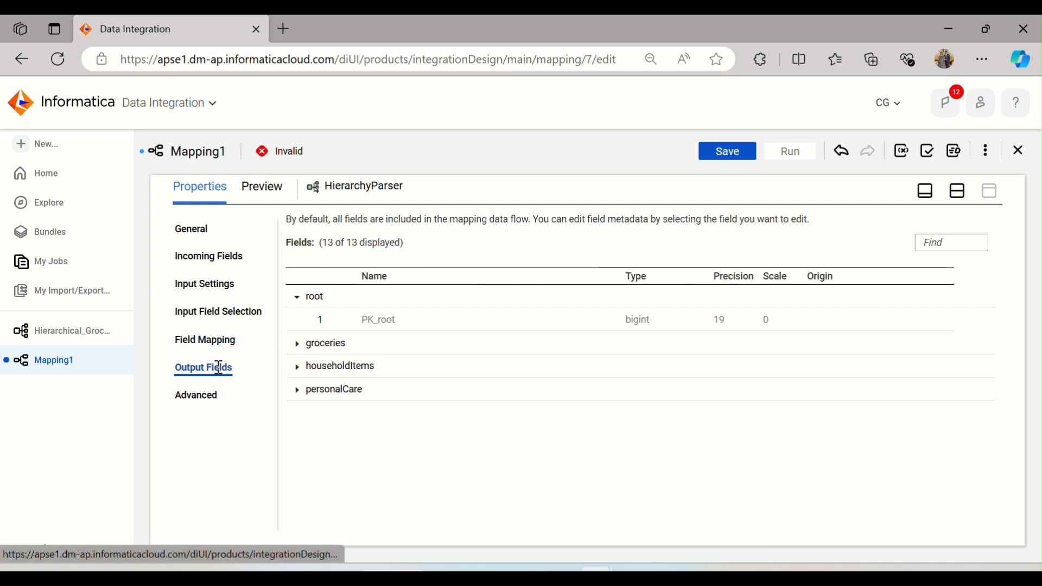
{"action": "left_click", "coordinate": [297, 344]}
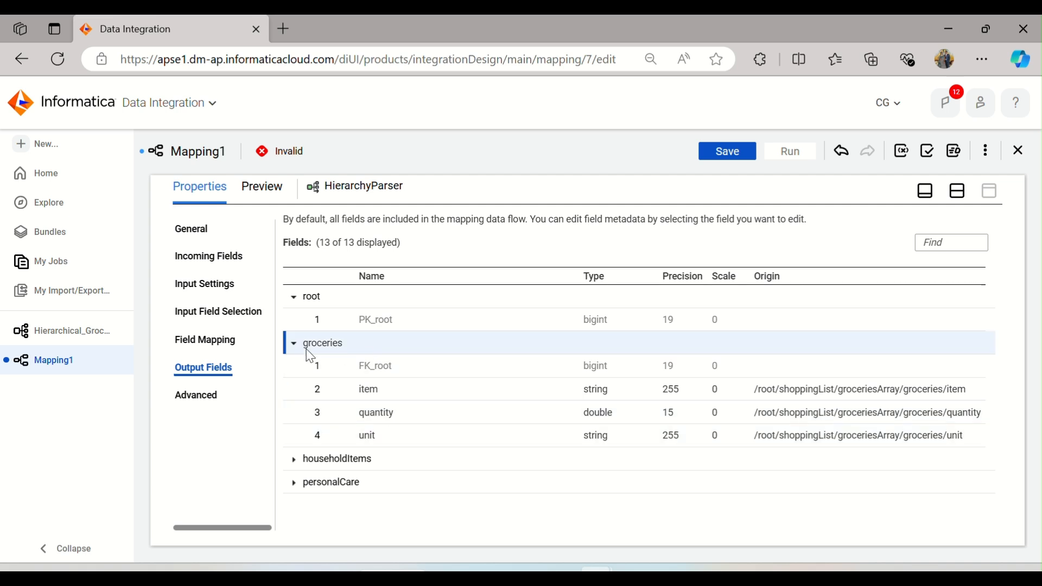
Step: Move the Target and connect the HierarchyParser's output group to the Target
{"action": "left_click", "coordinate": [956, 192]}
{"action": "left_click_drag", "start_coordinate": [738, 282], "coordinate": [770, 275]}
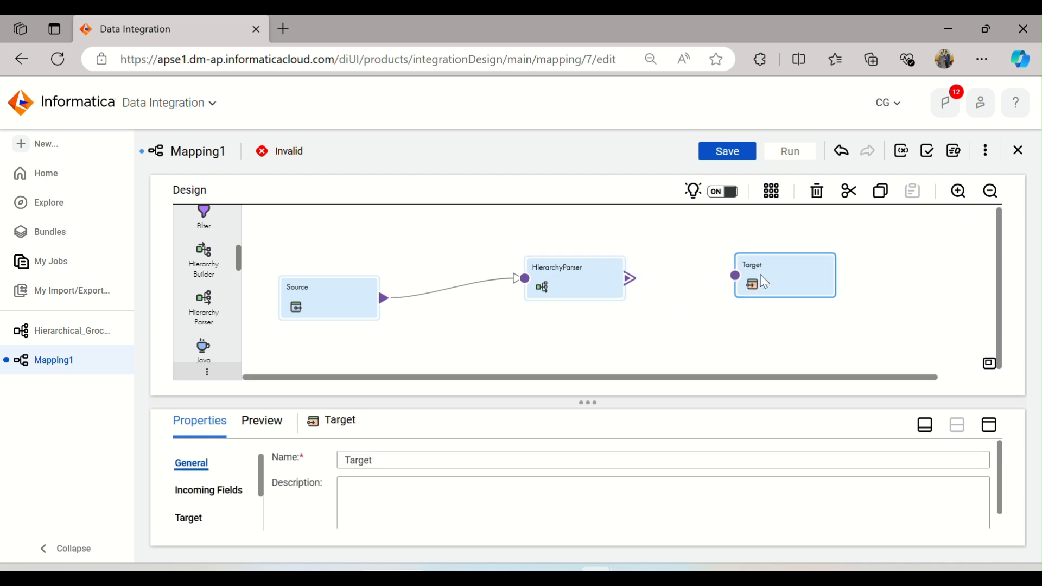
{"action": "left_click_drag", "start_coordinate": [628, 279], "coordinate": [742, 275]}
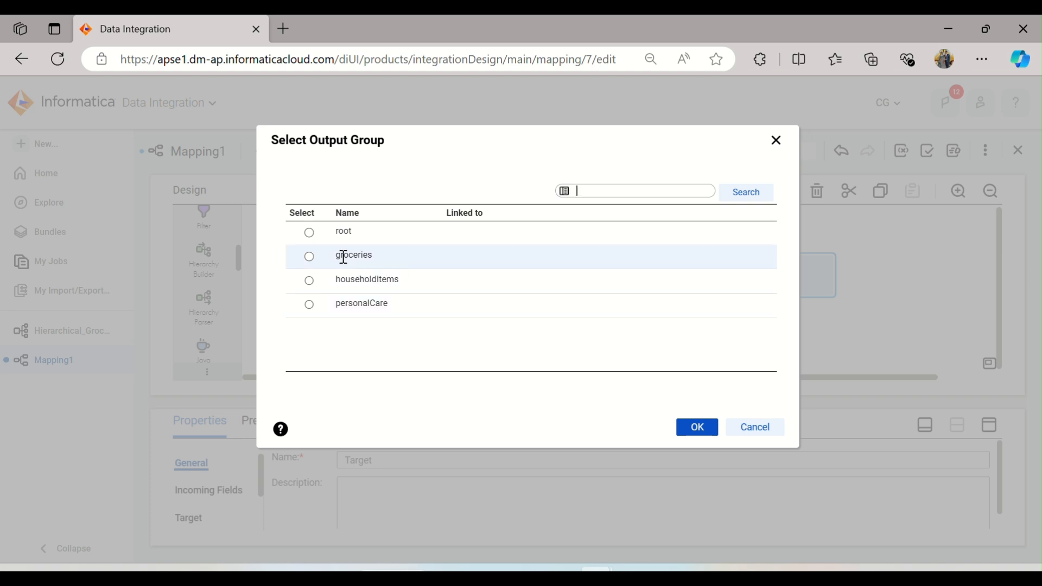
{"action": "left_click", "coordinate": [696, 428]}
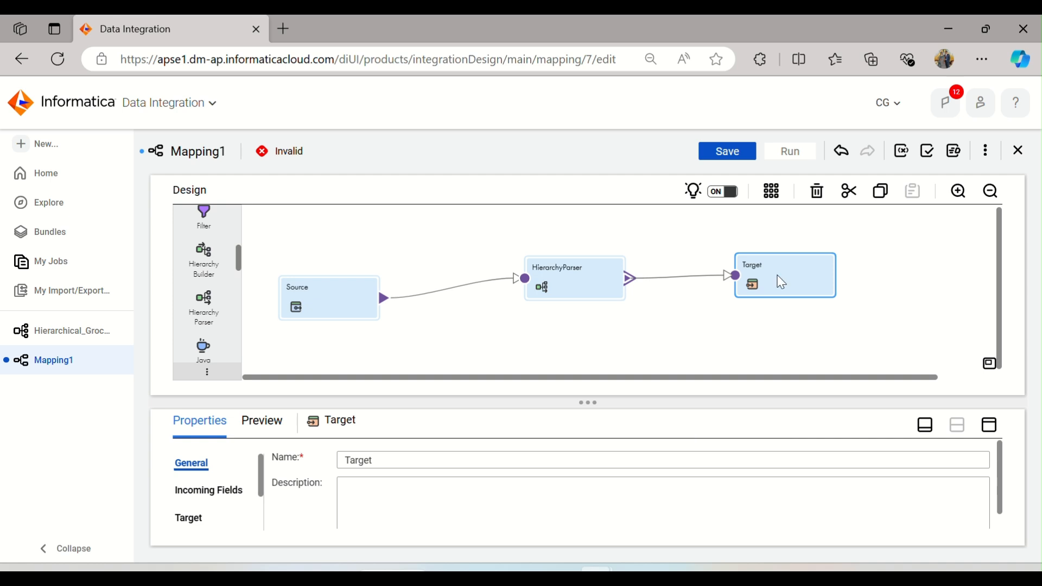
Step: Set the Target connection to Target (Oracle) and create a new table at runtime named T_Hirarchy_Groceries
{"action": "left_click", "coordinate": [988, 425]}
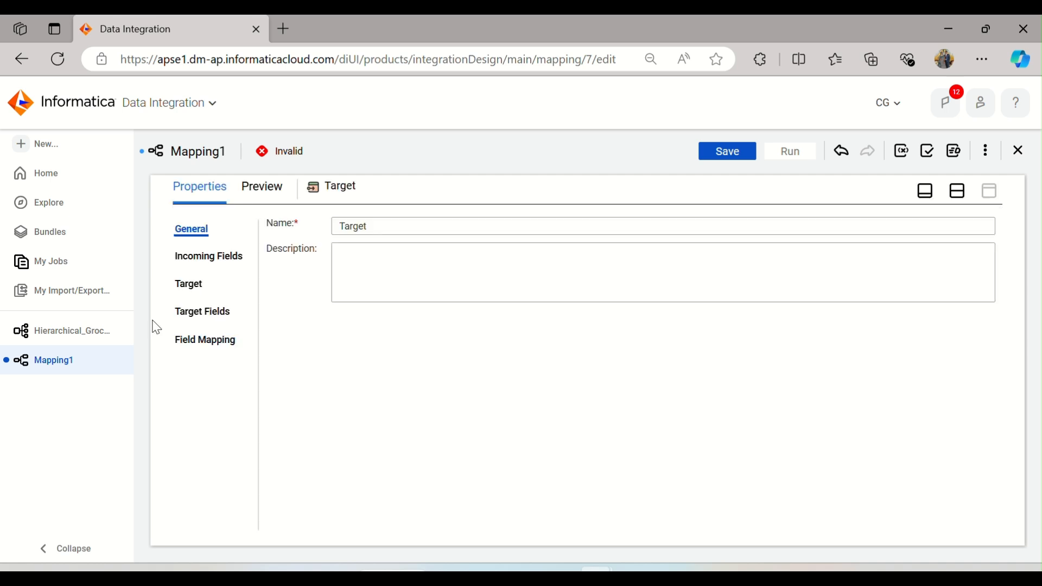
{"action": "left_click", "coordinate": [191, 283]}
{"action": "left_click", "coordinate": [459, 262]}
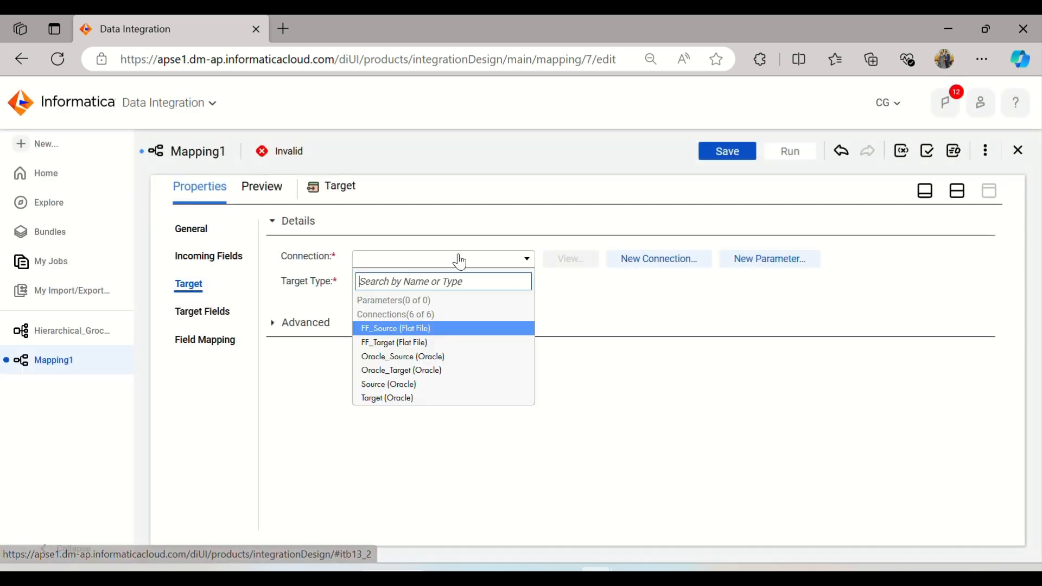
{"action": "left_click", "coordinate": [401, 399]}
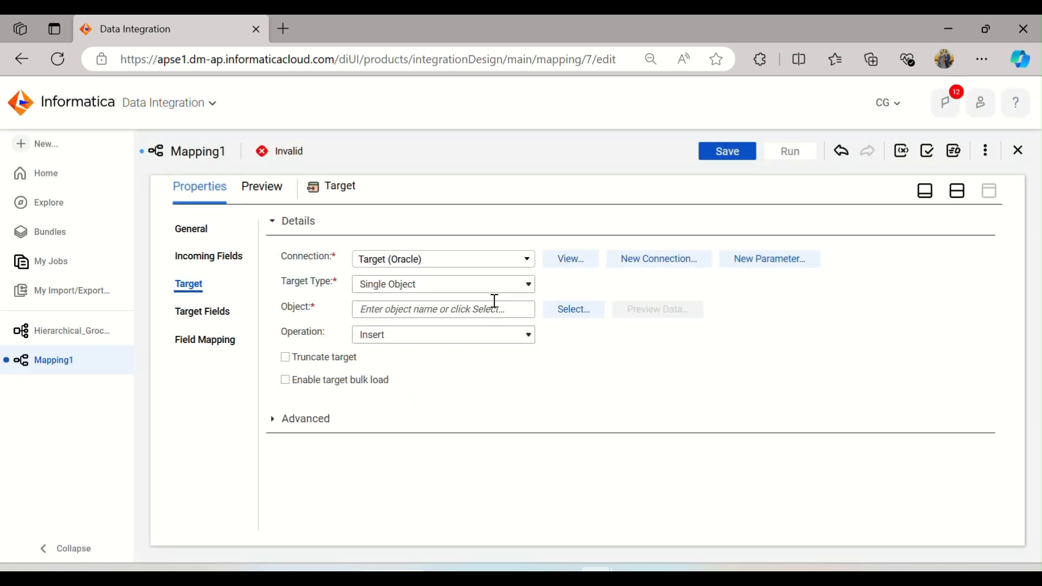
{"action": "left_click", "coordinate": [555, 307]}
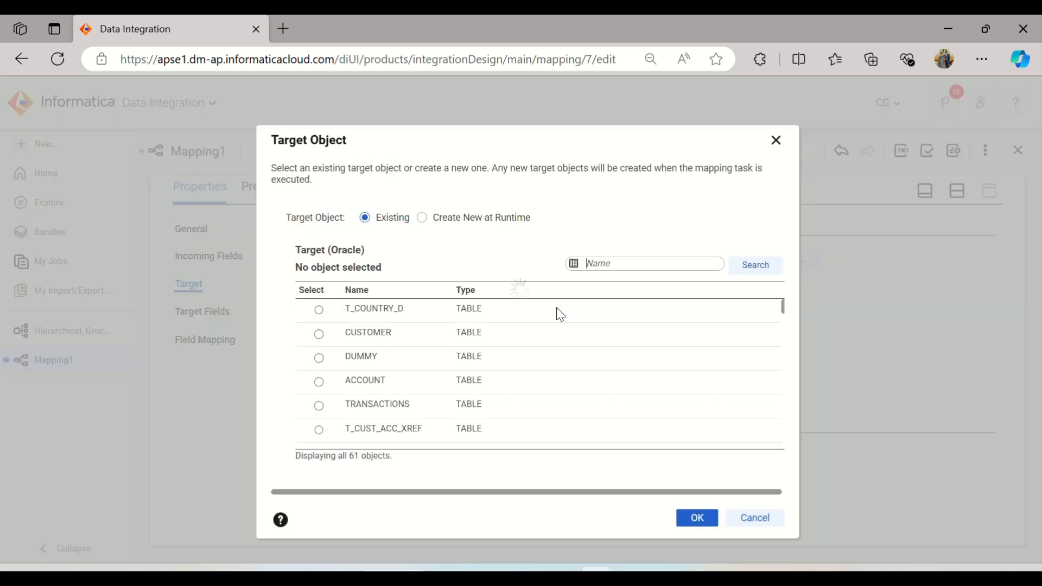
{"action": "left_click", "coordinate": [431, 222]}
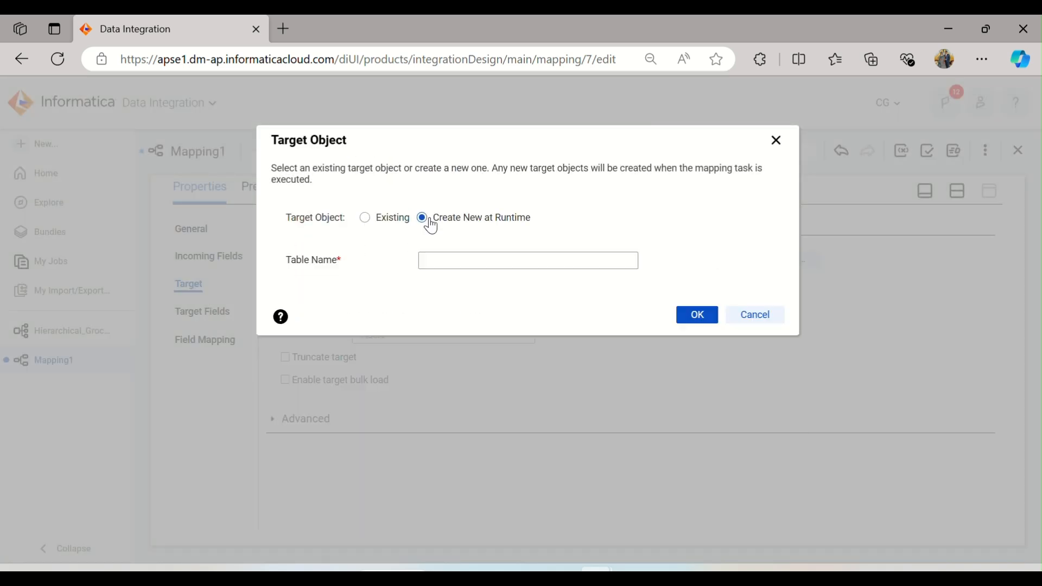
{"action": "left_click", "coordinate": [457, 259]}
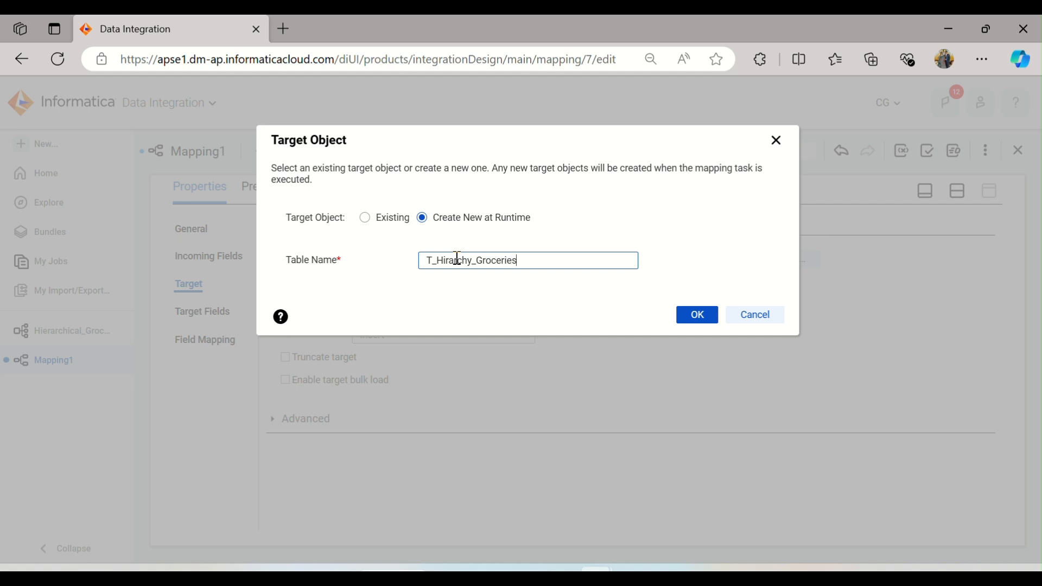
{"action": "left_click", "coordinate": [693, 320]}
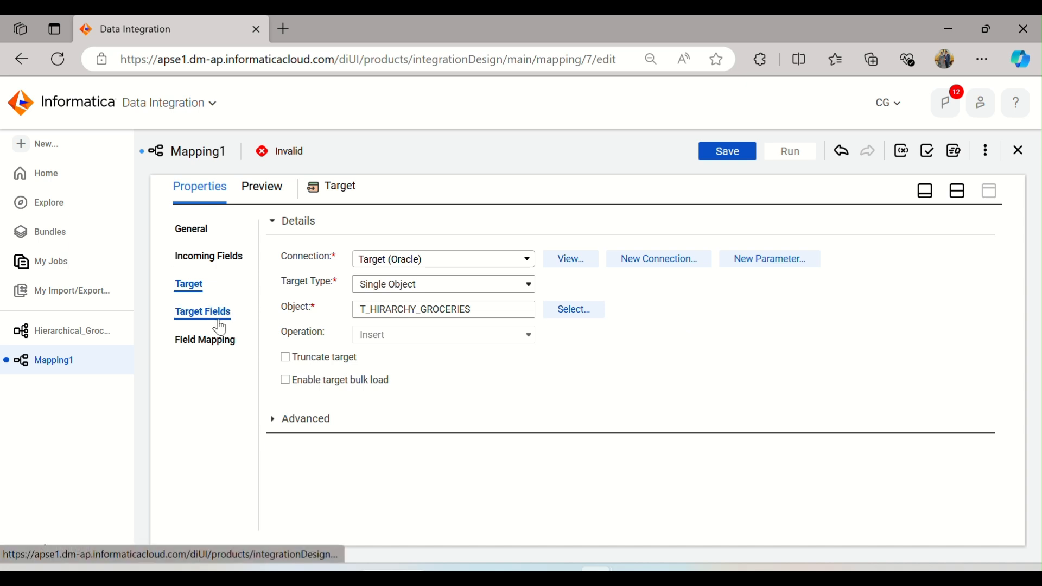
Step: Check the Target's fields and target settings
{"action": "left_click", "coordinate": [217, 319]}
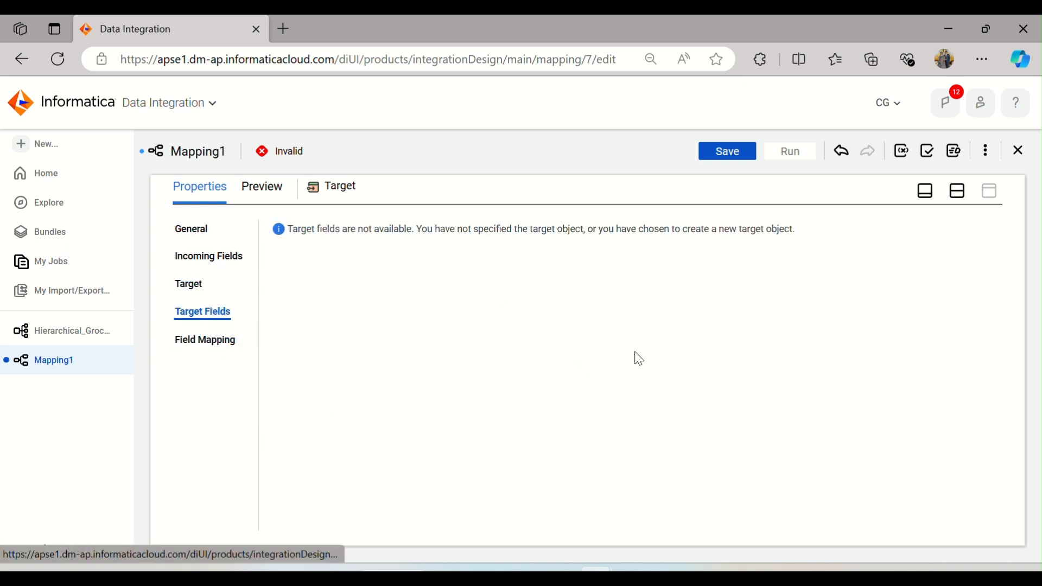
{"action": "left_click", "coordinate": [185, 285]}
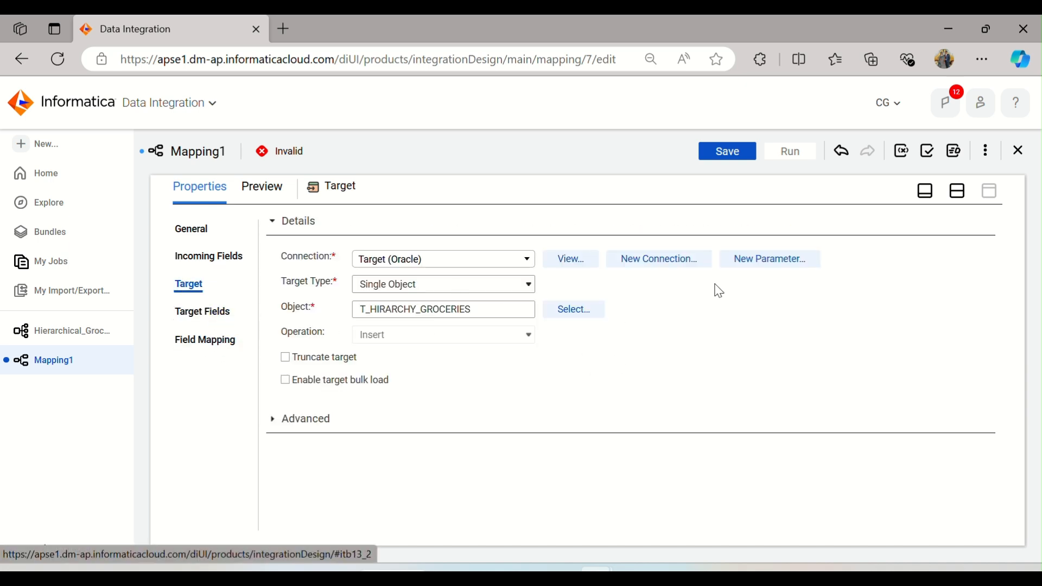
{"action": "left_click", "coordinate": [956, 190]}
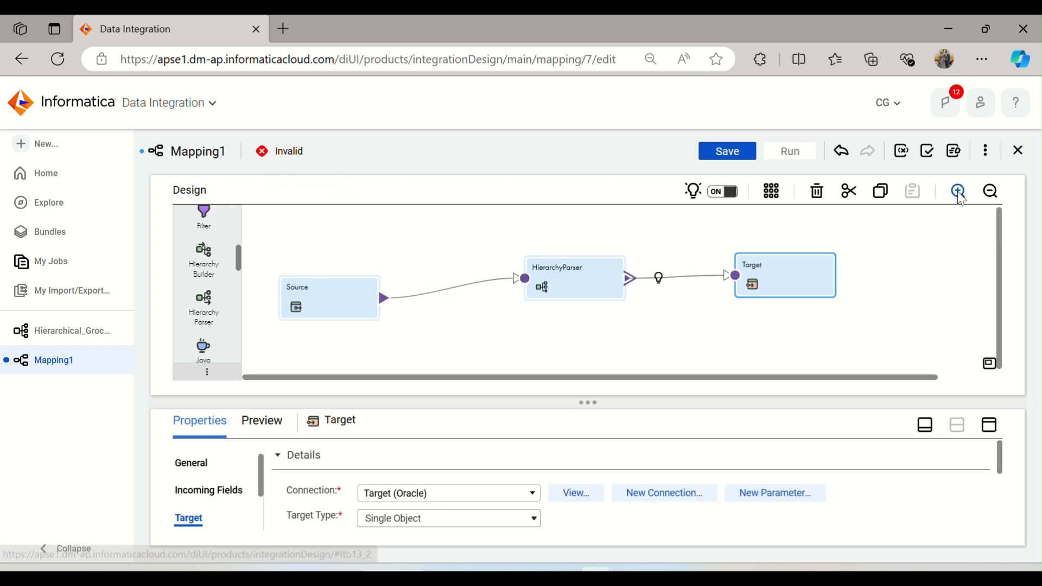
Step: Auto-arrange the mapping and save it
{"action": "left_click", "coordinate": [779, 194]}
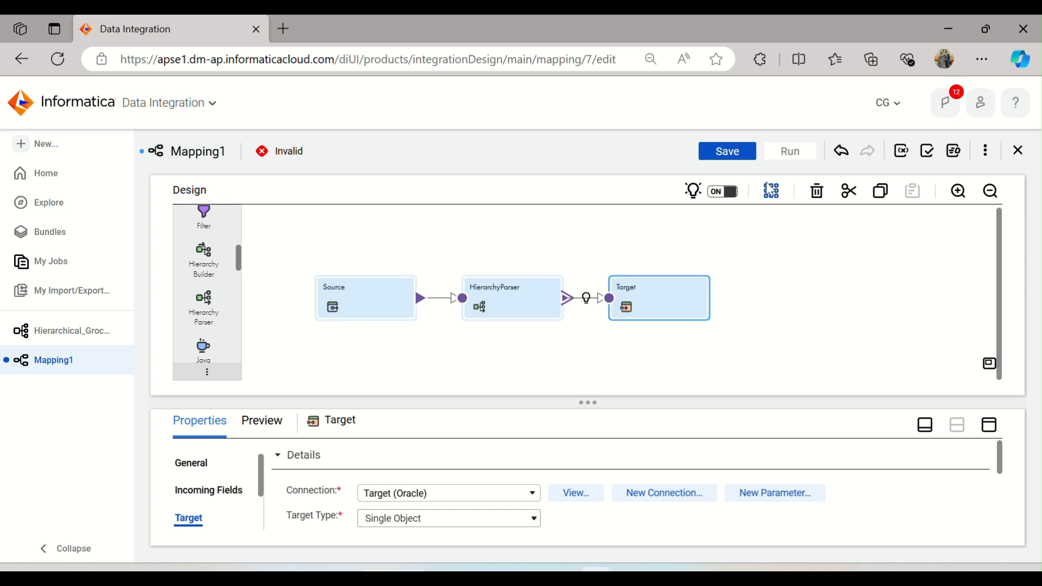
{"action": "left_click", "coordinate": [727, 152]}
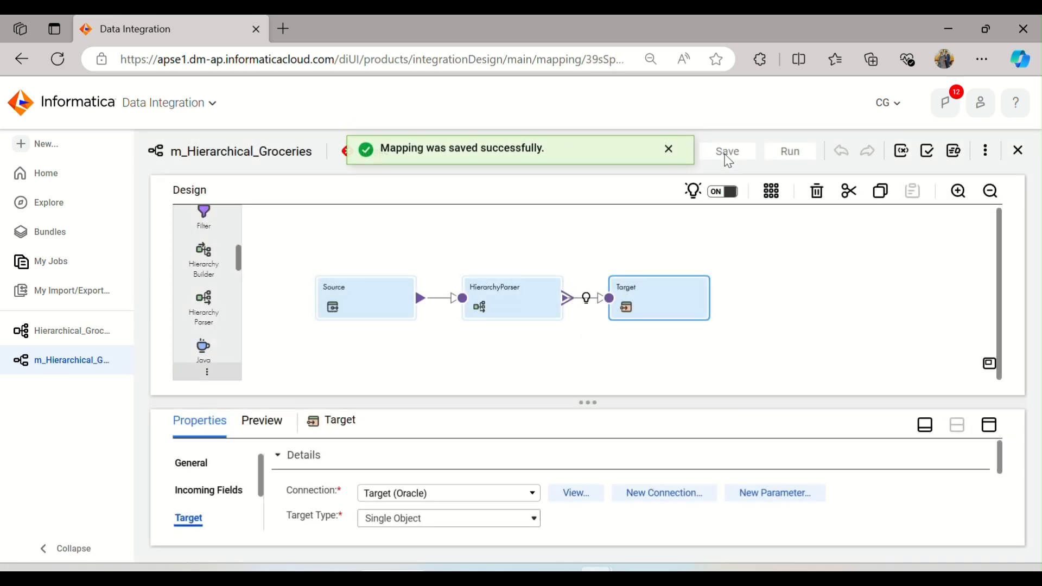
{"action": "left_click", "coordinate": [671, 150]}
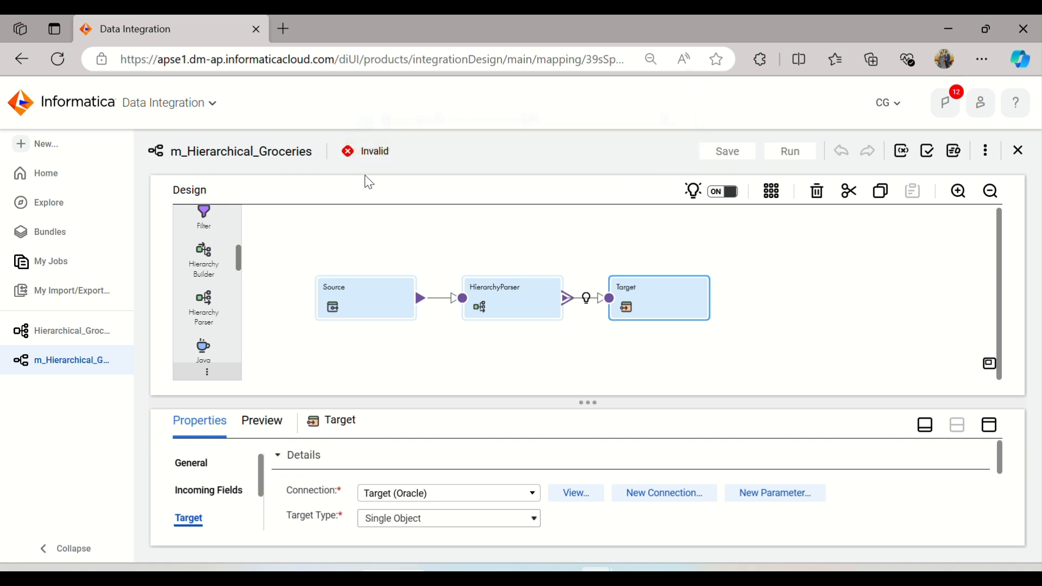
Step: Validate the mapping and review the HierarchyParser's validation error
{"action": "left_click", "coordinate": [930, 148]}
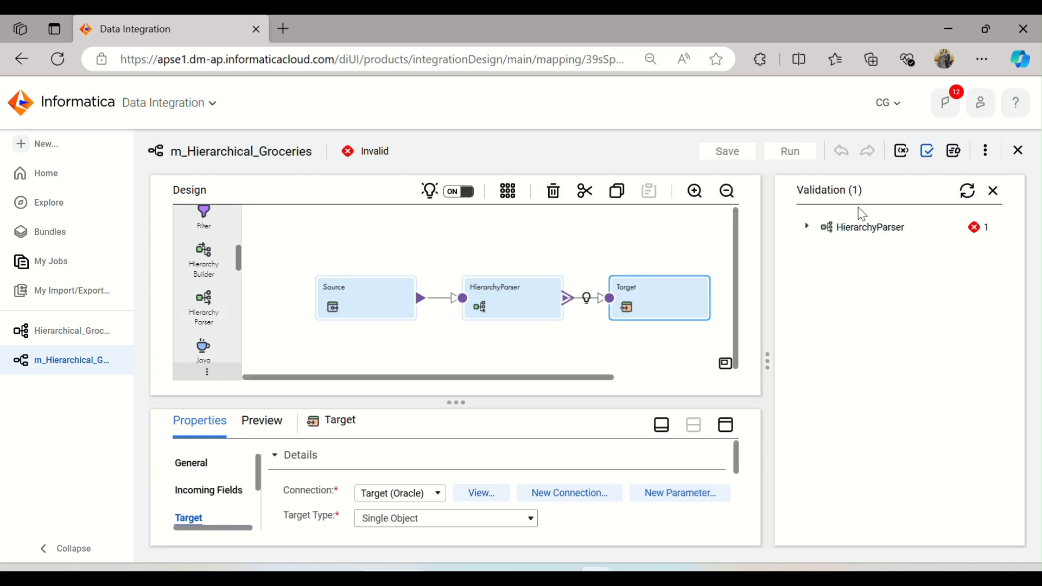
{"action": "left_click", "coordinate": [807, 229]}
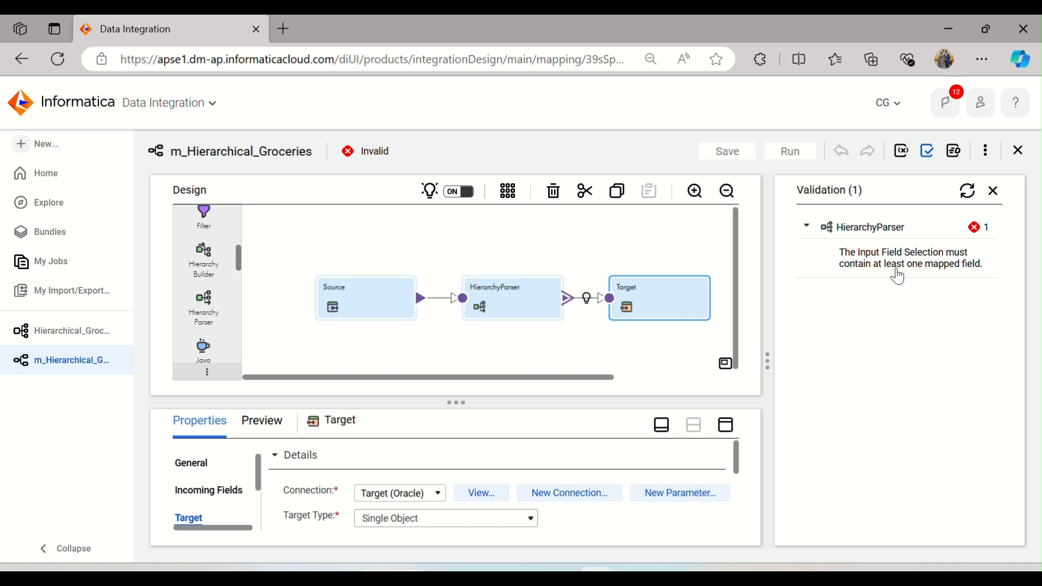
{"action": "left_click", "coordinate": [995, 193]}
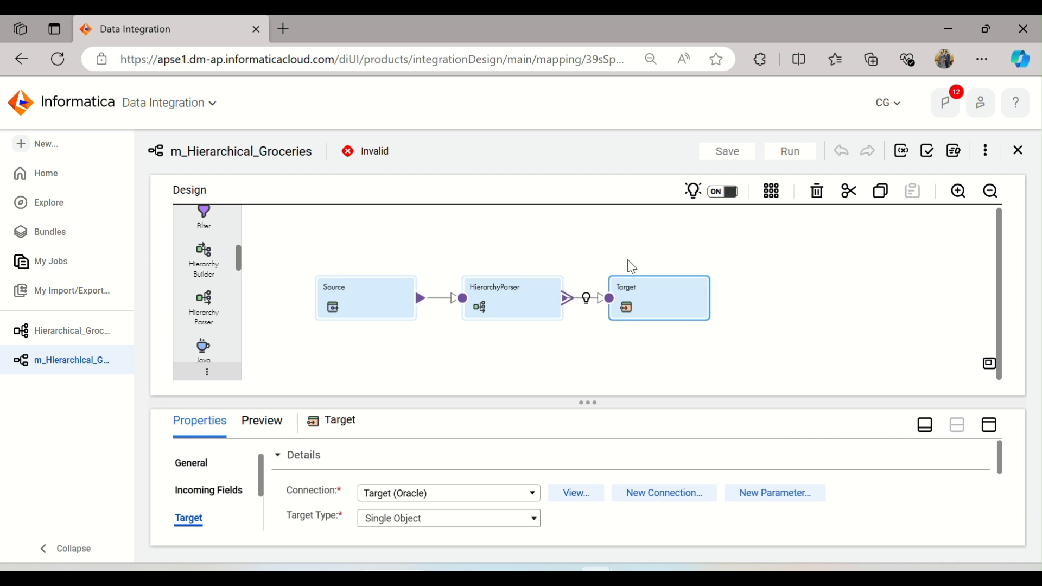
Step: Map the incoming file_path field to the Hierarchy Parser's Input schema field
{"action": "left_click", "coordinate": [515, 296]}
{"action": "left_click", "coordinate": [989, 425]}
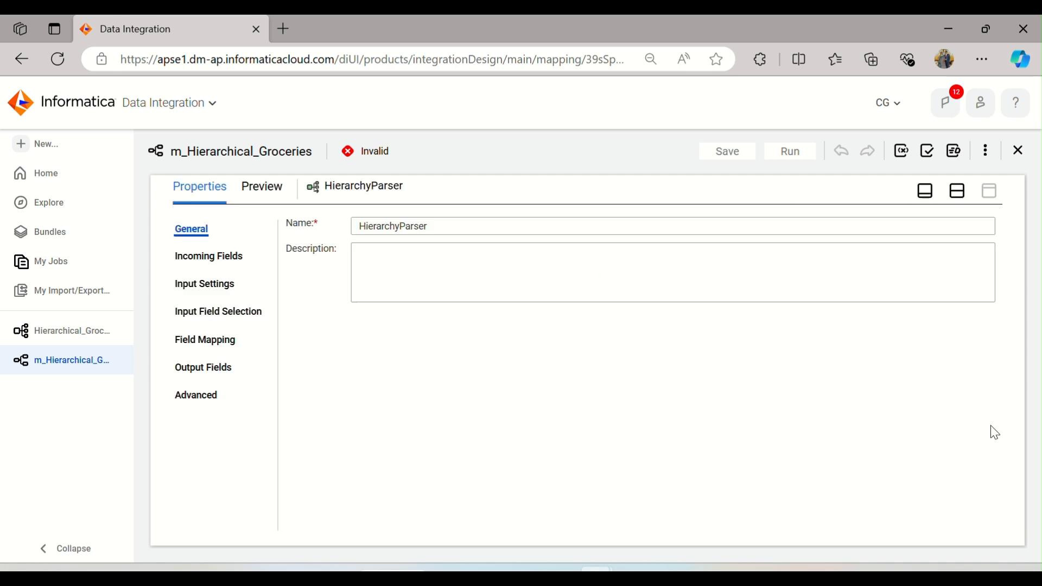
{"action": "left_click", "coordinate": [237, 264]}
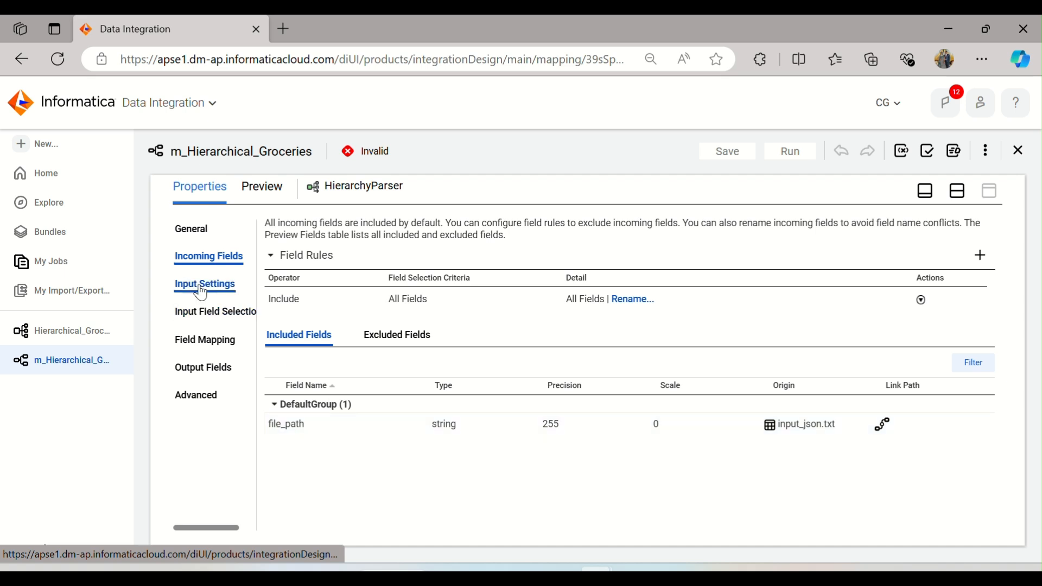
{"action": "left_click", "coordinate": [214, 313]}
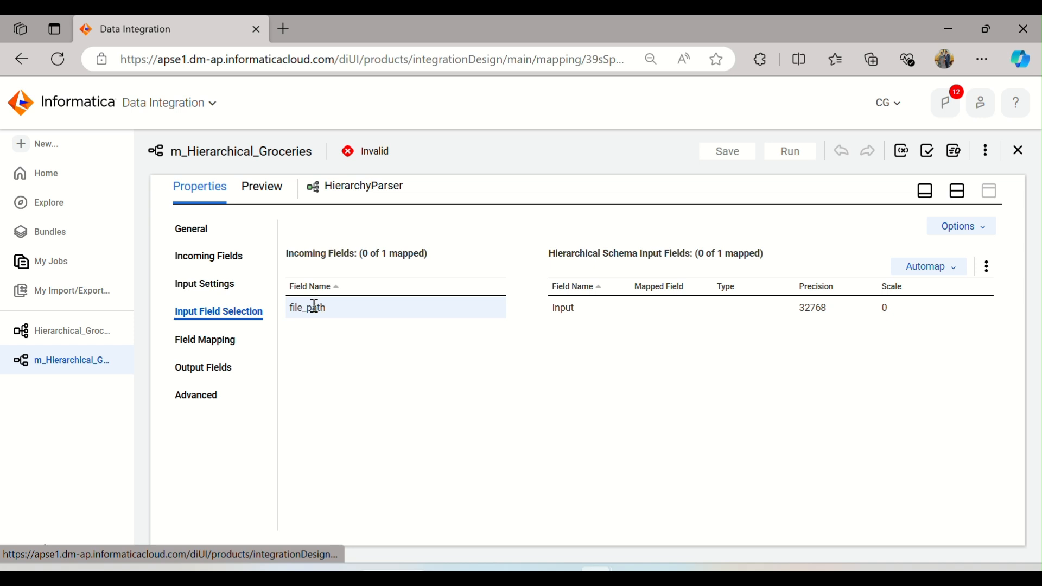
{"action": "left_click_drag", "start_coordinate": [314, 306], "coordinate": [644, 304]}
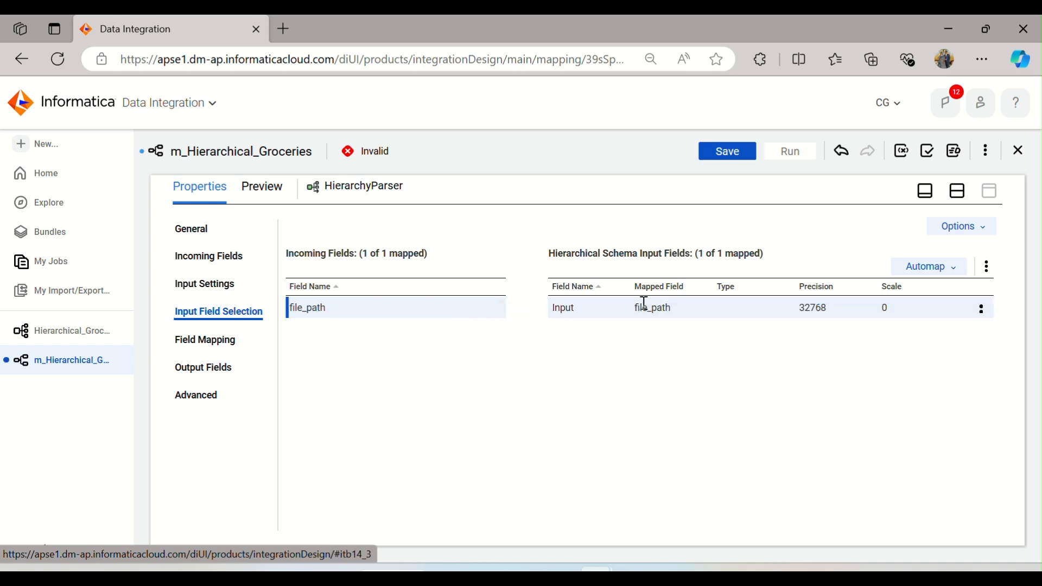
Step: Save the mapping and validate it again
{"action": "left_click", "coordinate": [959, 199]}
{"action": "left_click", "coordinate": [738, 152]}
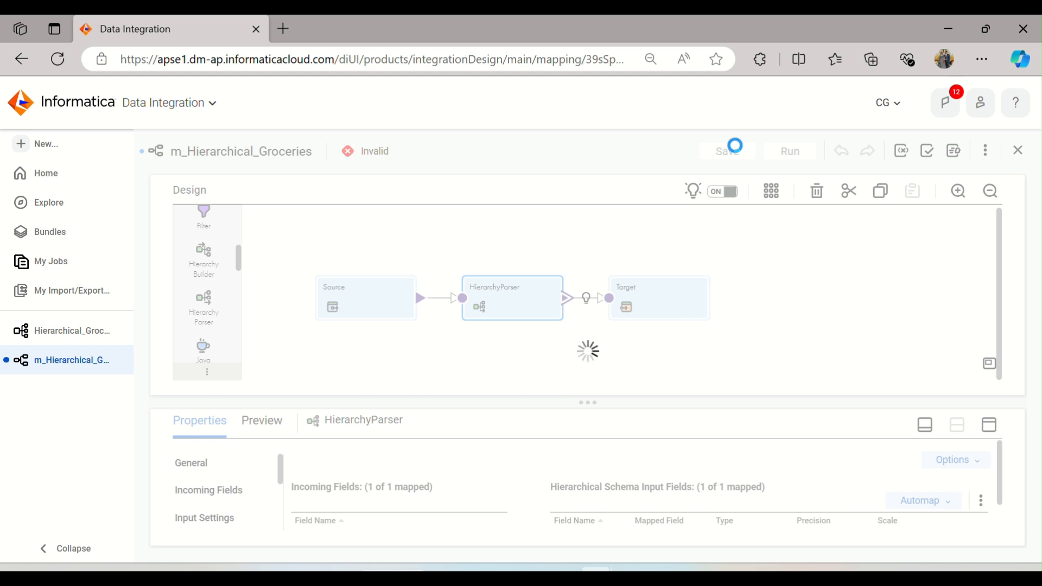
{"action": "left_click", "coordinate": [933, 152]}
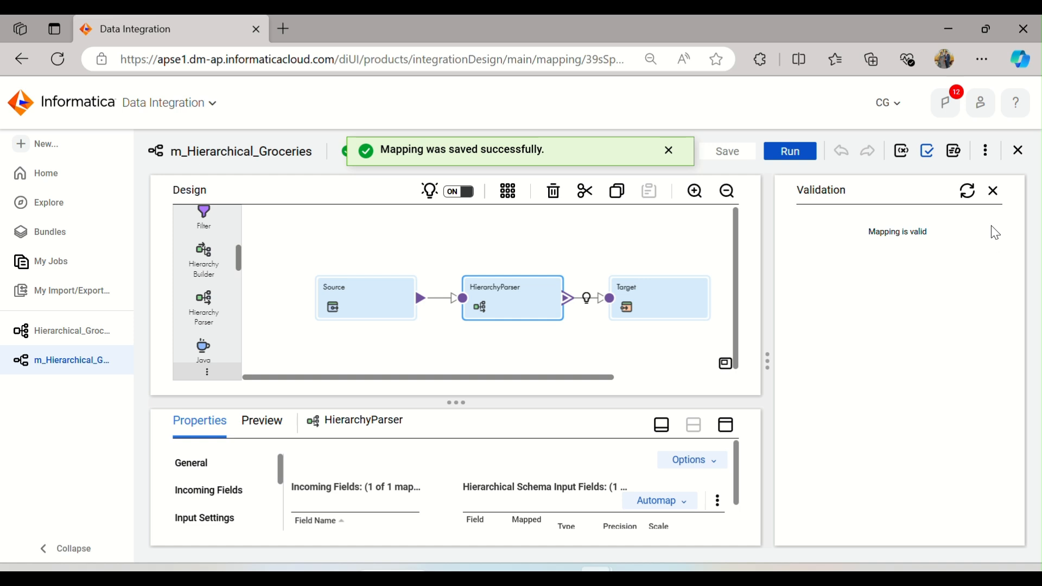
{"action": "left_click", "coordinate": [994, 192]}
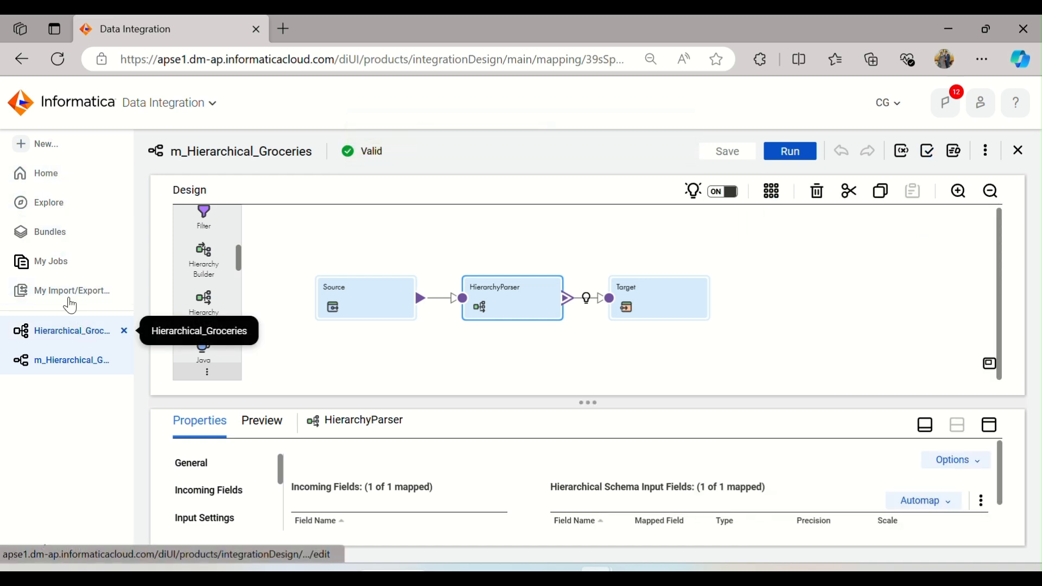
Step: Create a new mapping task named mt_Hirerarchical_Groceries
{"action": "left_click", "coordinate": [47, 143]}
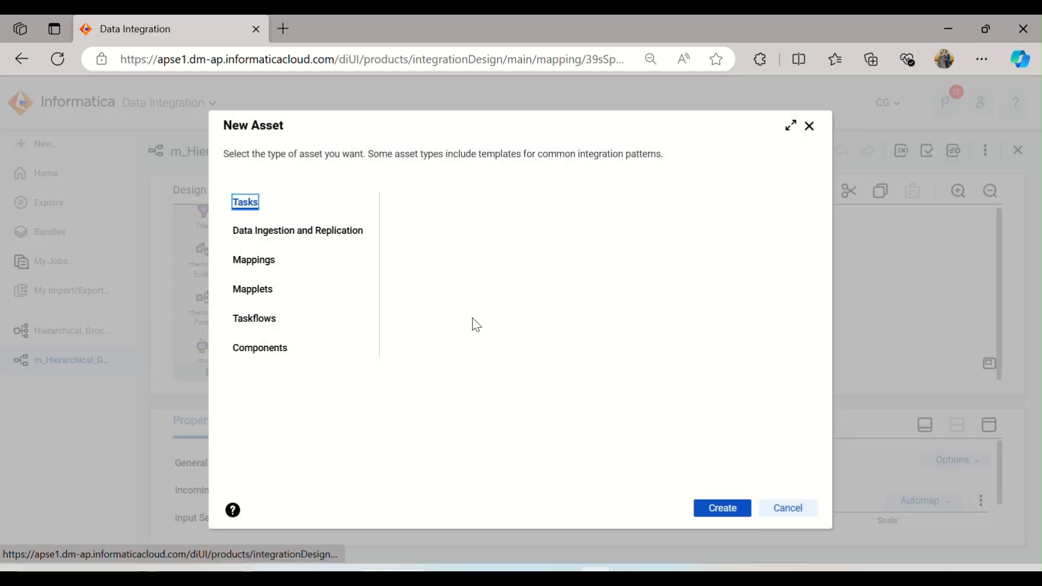
{"action": "left_click", "coordinate": [722, 508]}
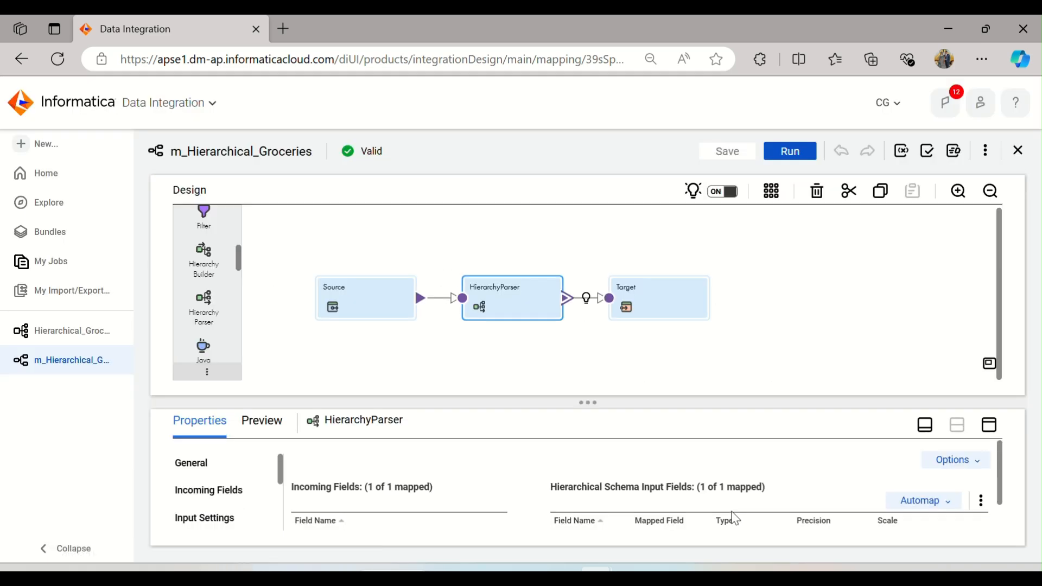
{"action": "left_click_drag", "start_coordinate": [396, 282], "coordinate": [320, 292]}
{"action": "type", "text": "mt"}
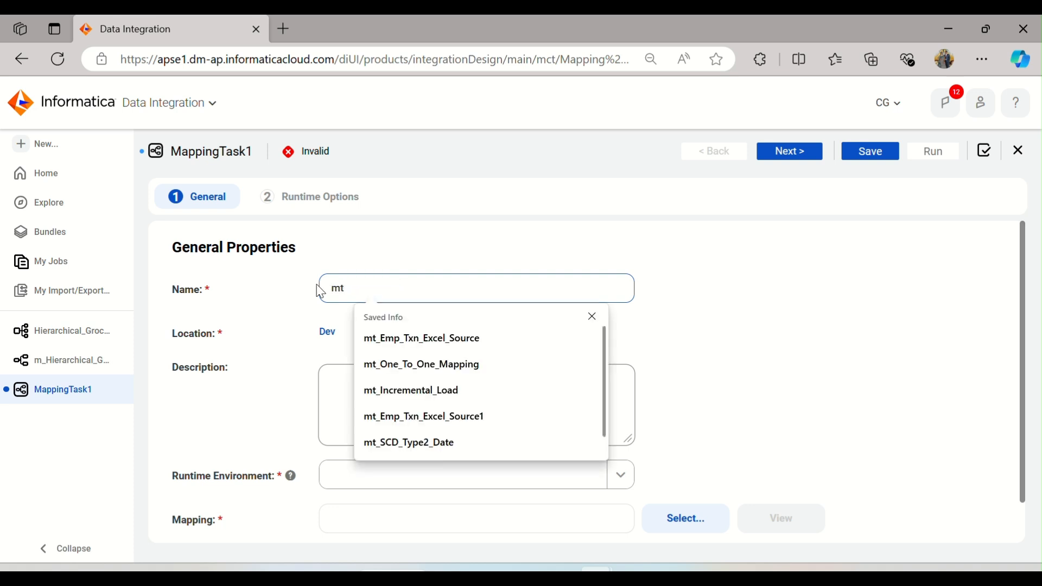
{"action": "type", "text": "_Hire"}
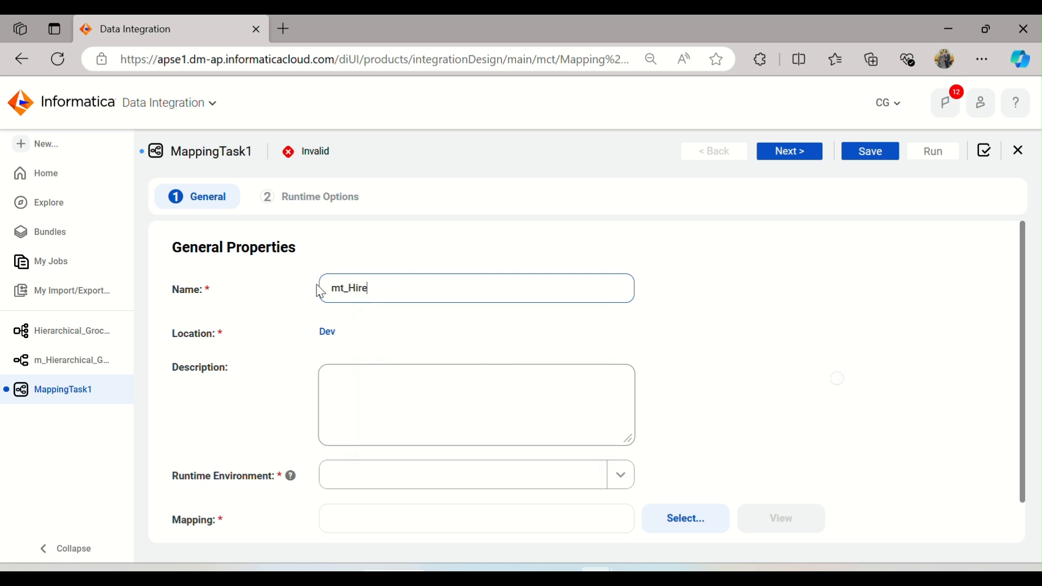
{"action": "type", "text": "rarchical"}
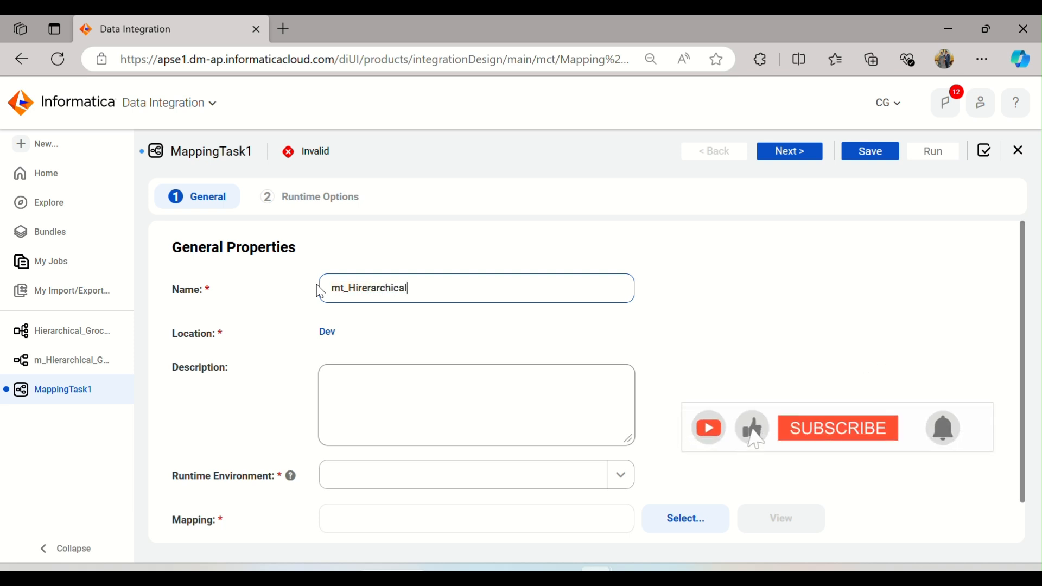
{"action": "type", "text": "_"}
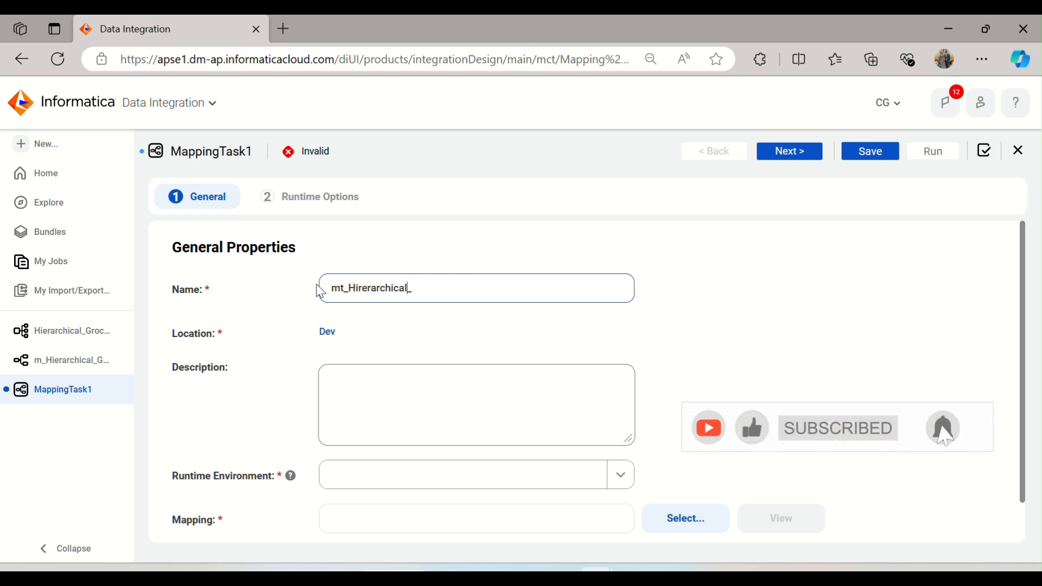
{"action": "type", "text": "Groceries"}
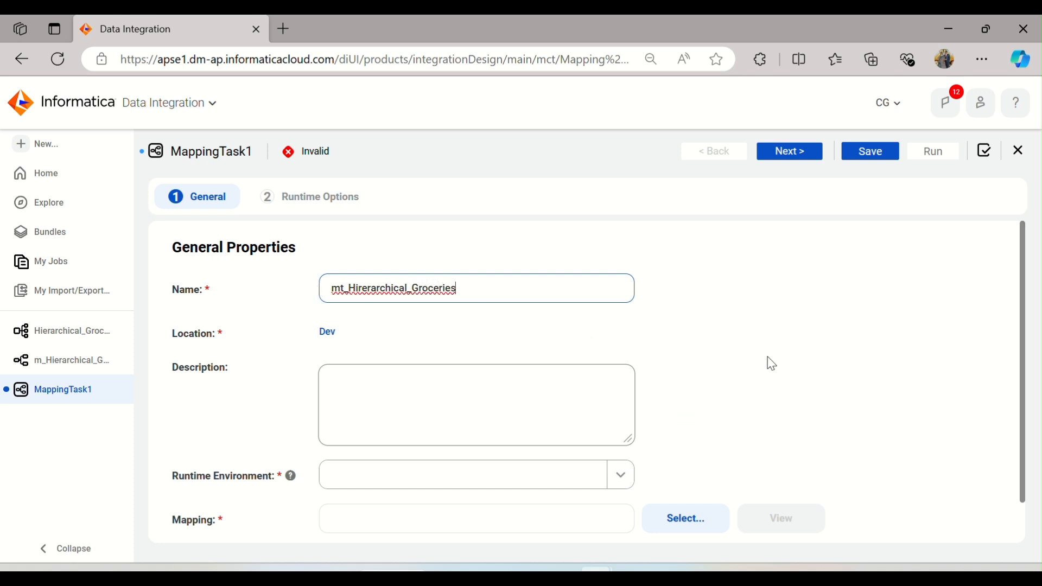
Step: Set the runtime environment to ADIKELOKESH and select the m_Hierarchical_Groceries mapping
{"action": "left_click", "coordinate": [771, 363]}
{"action": "scroll", "coordinate": [769, 363], "scroll_direction": "down", "scroll_amount": 2}
{"action": "left_click", "coordinate": [480, 431]}
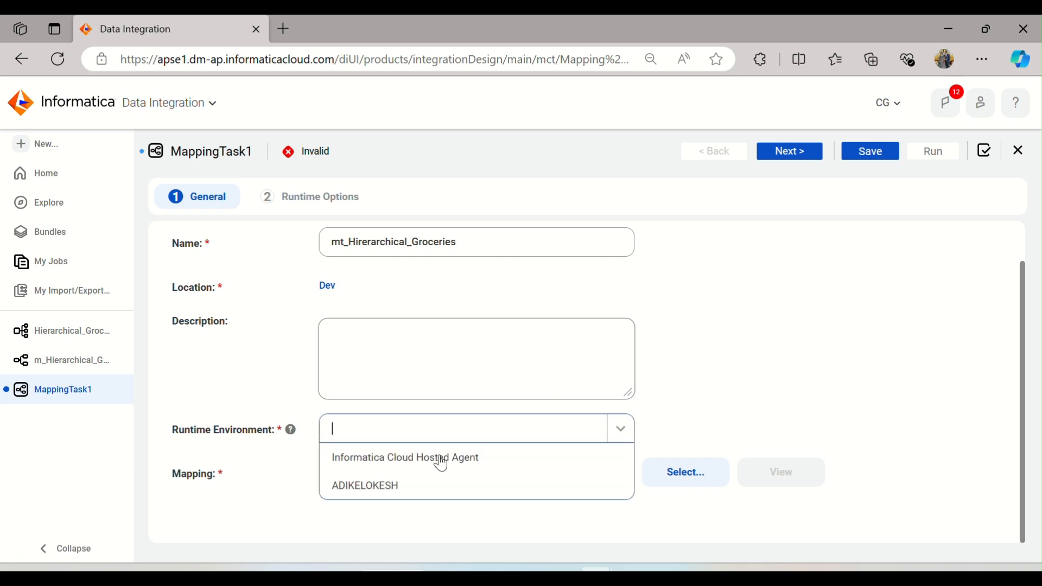
{"action": "left_click", "coordinate": [411, 487]}
{"action": "left_click", "coordinate": [721, 477]}
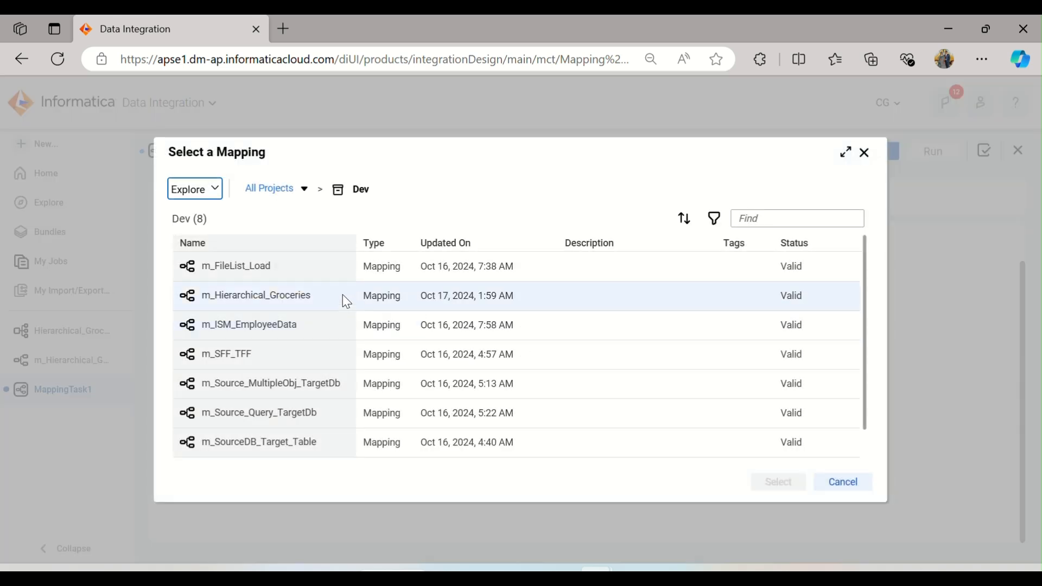
{"action": "left_click", "coordinate": [282, 302]}
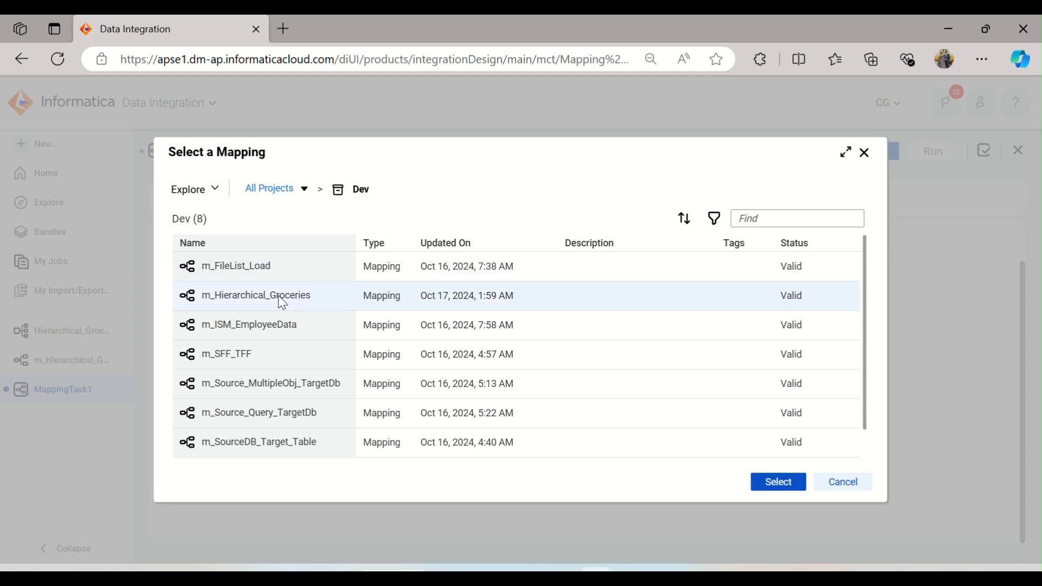
{"action": "left_click", "coordinate": [767, 484]}
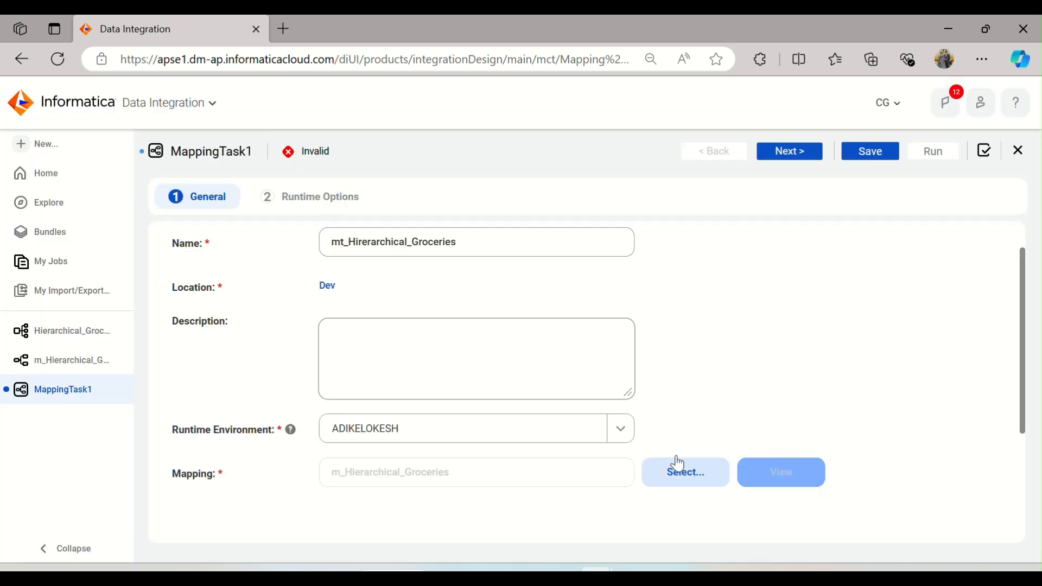
Step: Continue to the Runtime Options and save the mapping task
{"action": "scroll", "coordinate": [705, 374], "scroll_direction": "down", "scroll_amount": 4}
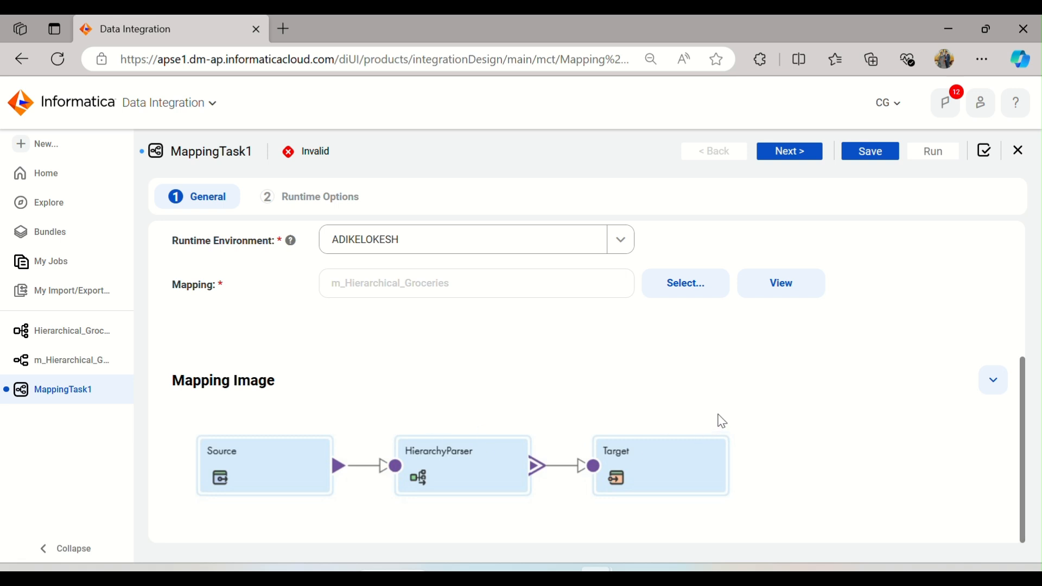
{"action": "scroll", "coordinate": [722, 420], "scroll_direction": "up", "scroll_amount": 4}
{"action": "left_click", "coordinate": [797, 152]}
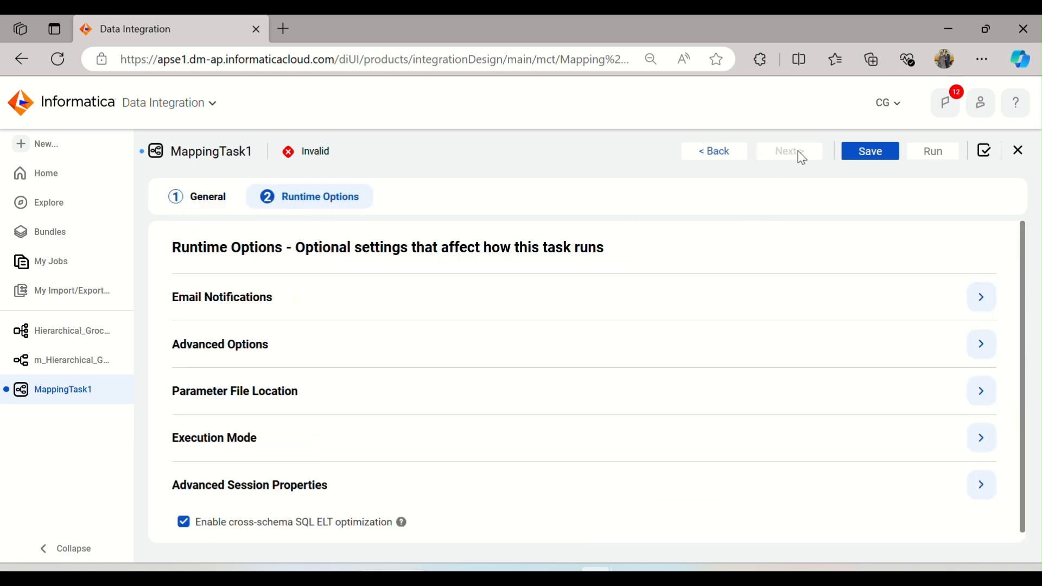
{"action": "left_click", "coordinate": [854, 154]}
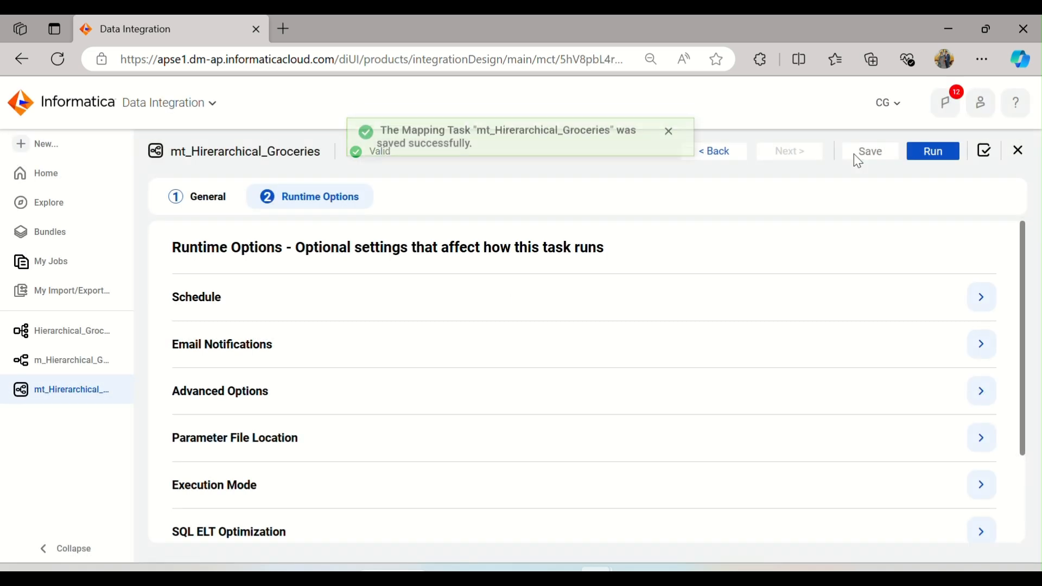
{"action": "left_click", "coordinate": [668, 153]}
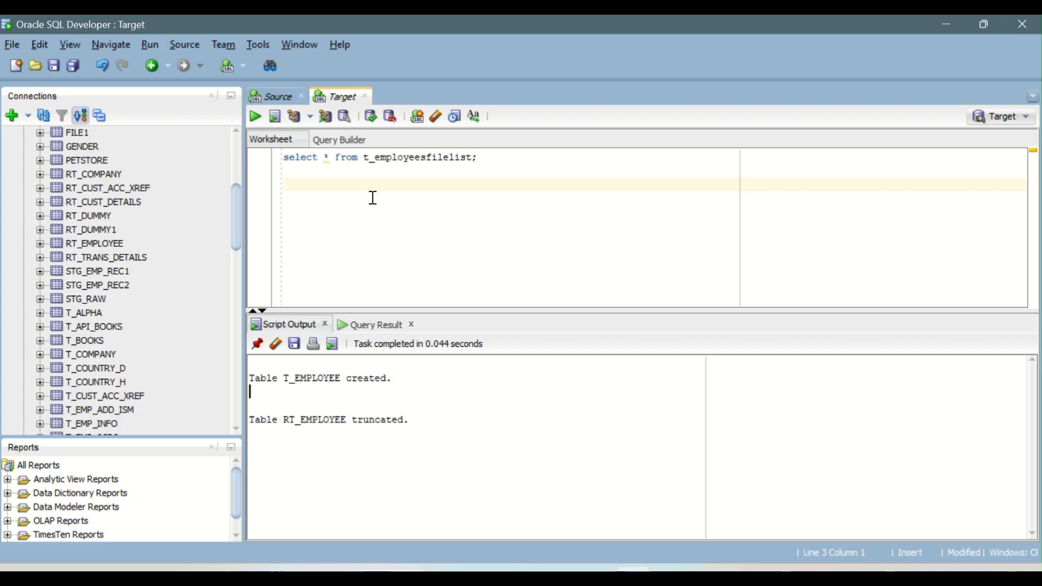
Step: Refresh the Target connection's table list in SQL Developer
{"action": "scroll", "coordinate": [49, 223], "scroll_direction": "up", "scroll_amount": 5}
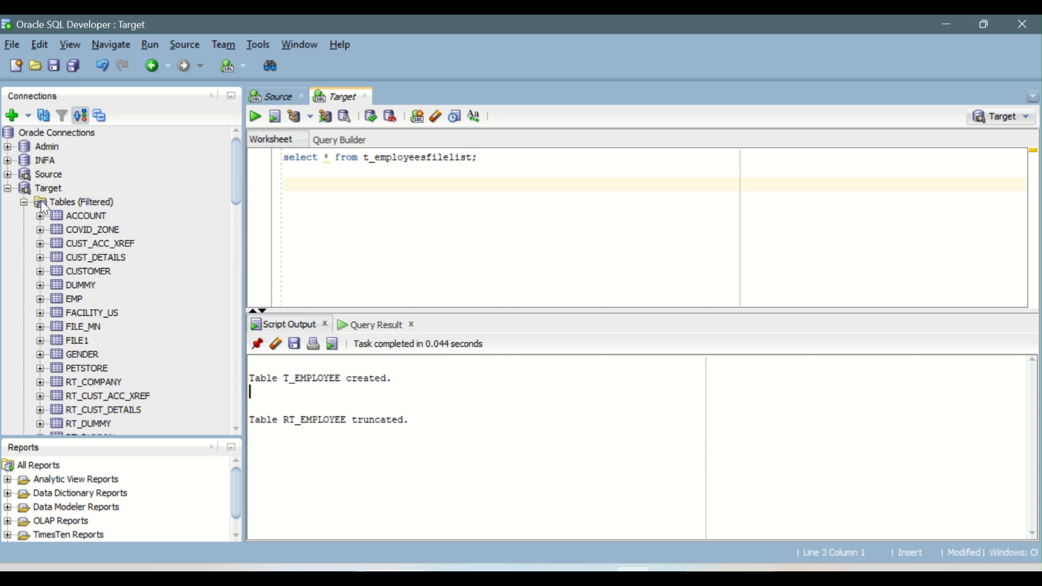
{"action": "left_click", "coordinate": [48, 190]}
{"action": "left_click", "coordinate": [44, 117]}
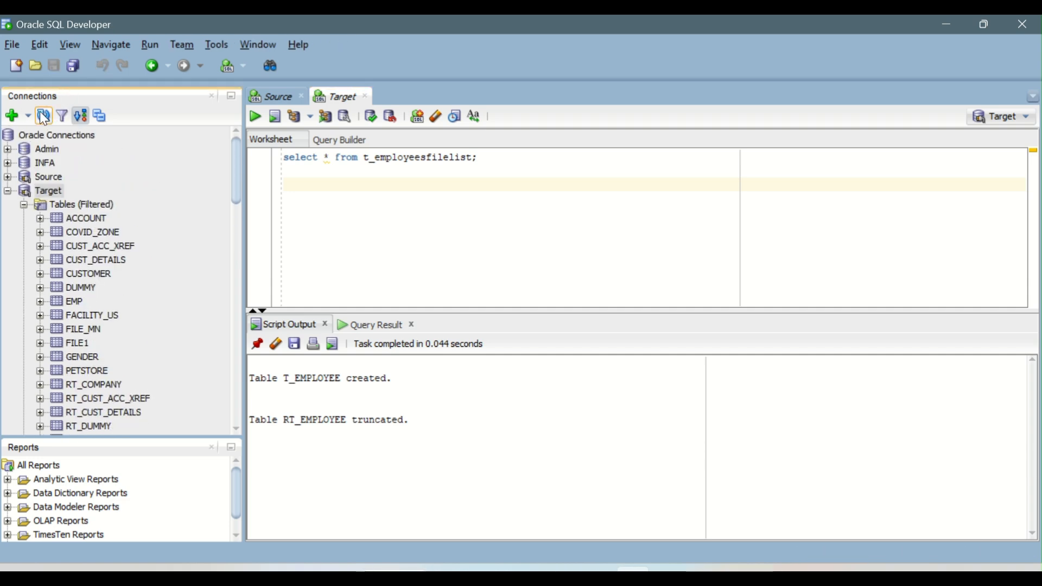
Step: Switch back to the browser, run the mapping task and open its job in My Jobs
{"action": "key", "text": "alt+Tab"}
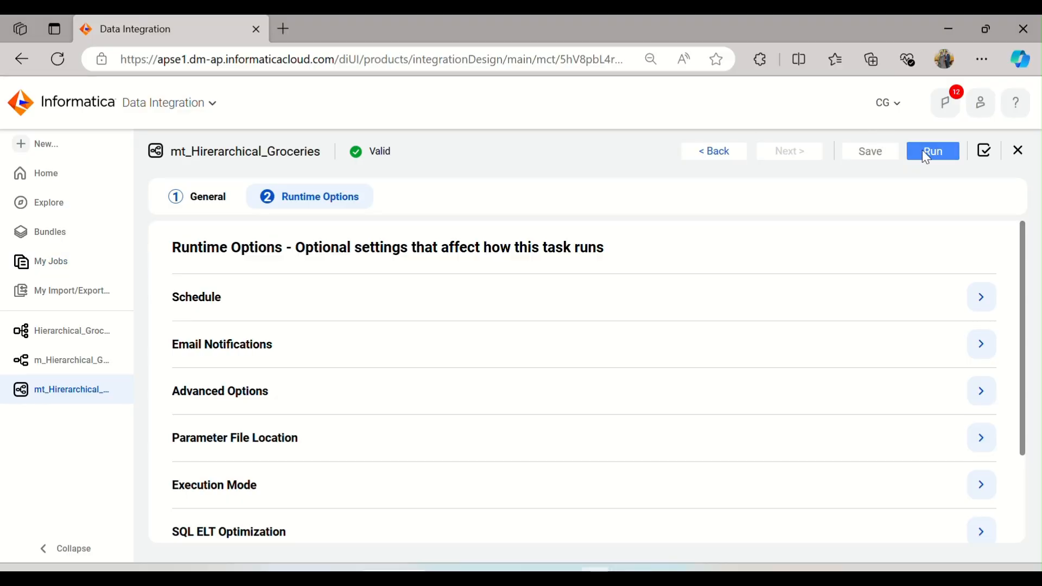
{"action": "left_click", "coordinate": [925, 151]}
{"action": "left_click", "coordinate": [619, 159]}
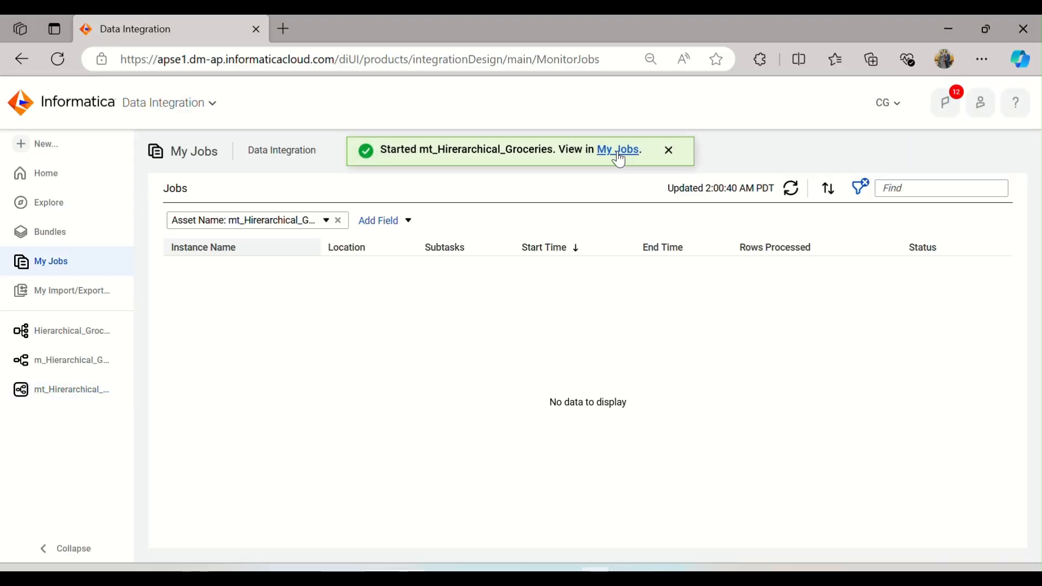
{"action": "left_click", "coordinate": [785, 193]}
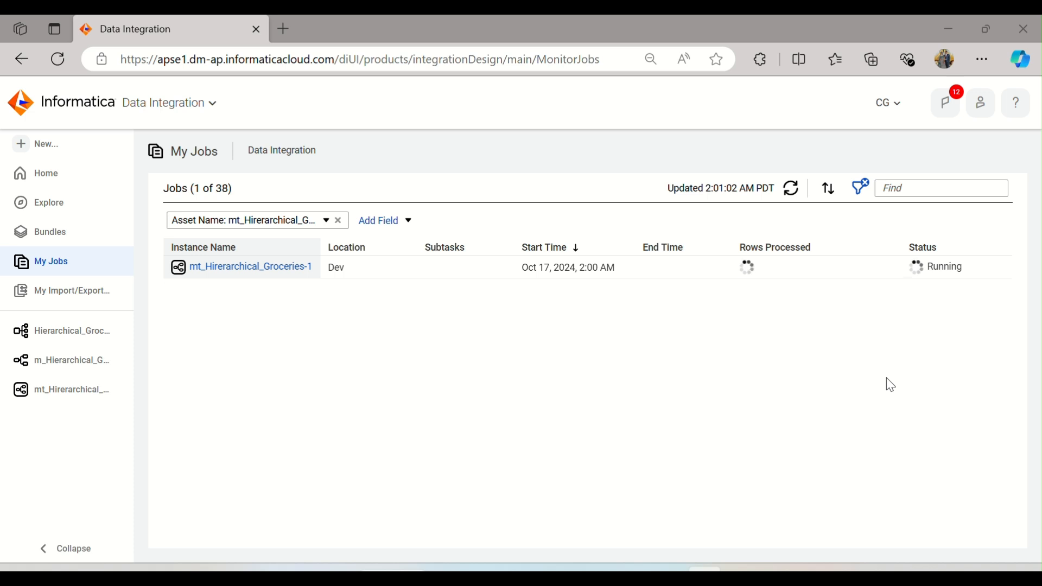
Step: Refresh the job list until the run completes and open the job's run details
{"action": "left_click", "coordinate": [791, 193]}
{"action": "left_click", "coordinate": [793, 193]}
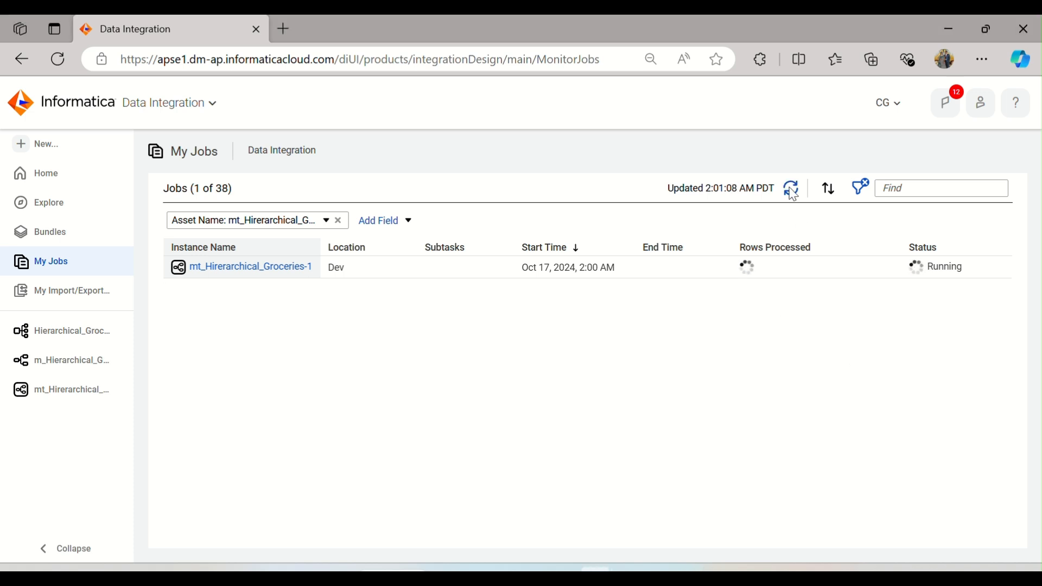
{"action": "left_click", "coordinate": [793, 194]}
{"action": "left_click", "coordinate": [793, 194]}
{"action": "left_click", "coordinate": [793, 193]}
{"action": "left_click", "coordinate": [793, 194]}
{"action": "left_click", "coordinate": [793, 194]}
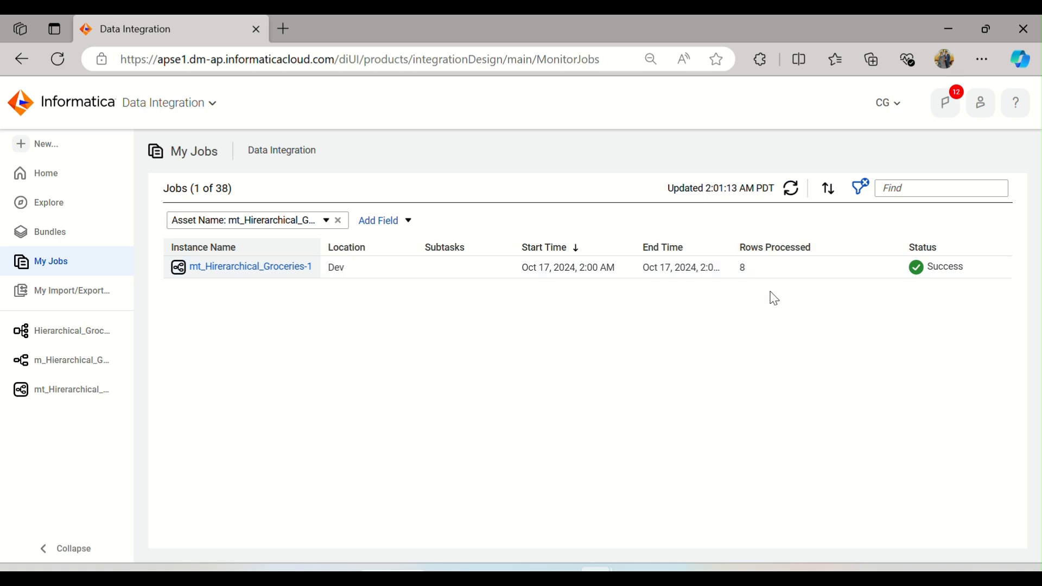
{"action": "left_click", "coordinate": [282, 270]}
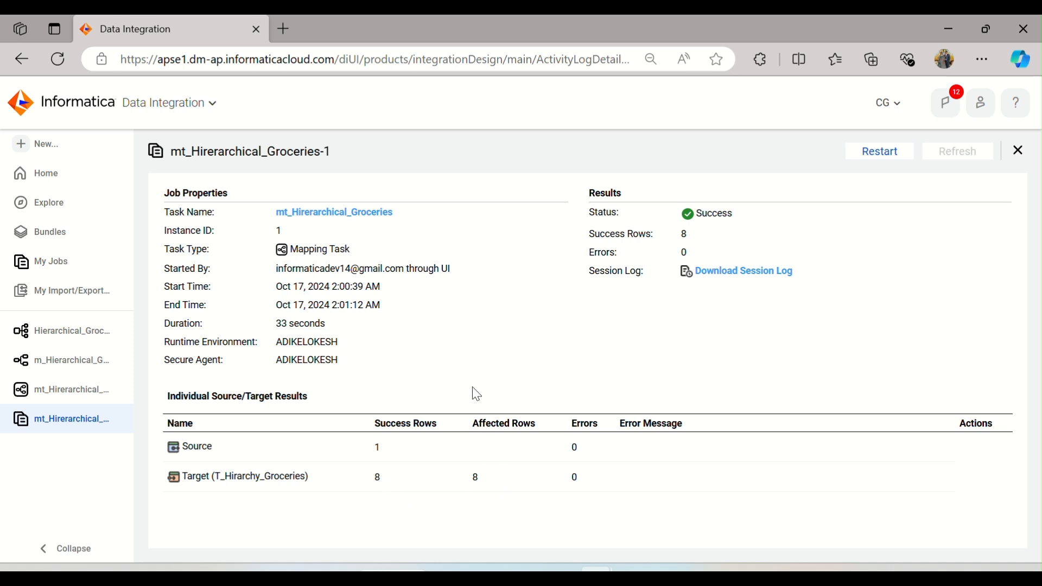
Step: Switch to SQL Developer, refresh the Target connection and view the data of the T_HIRARCHY_GROCERIES table
{"action": "left_click", "coordinate": [633, 574]}
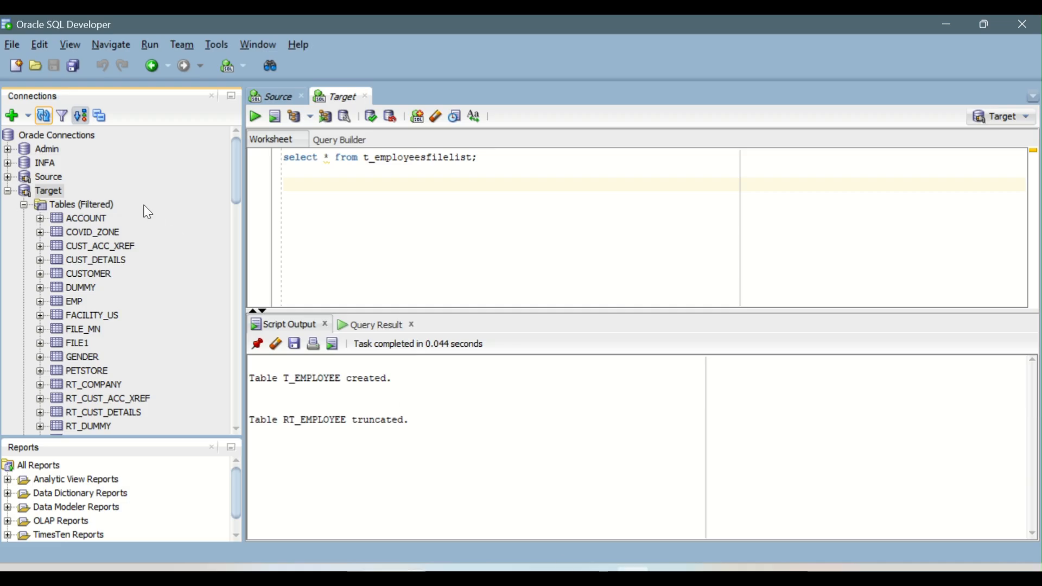
{"action": "left_click", "coordinate": [48, 116]}
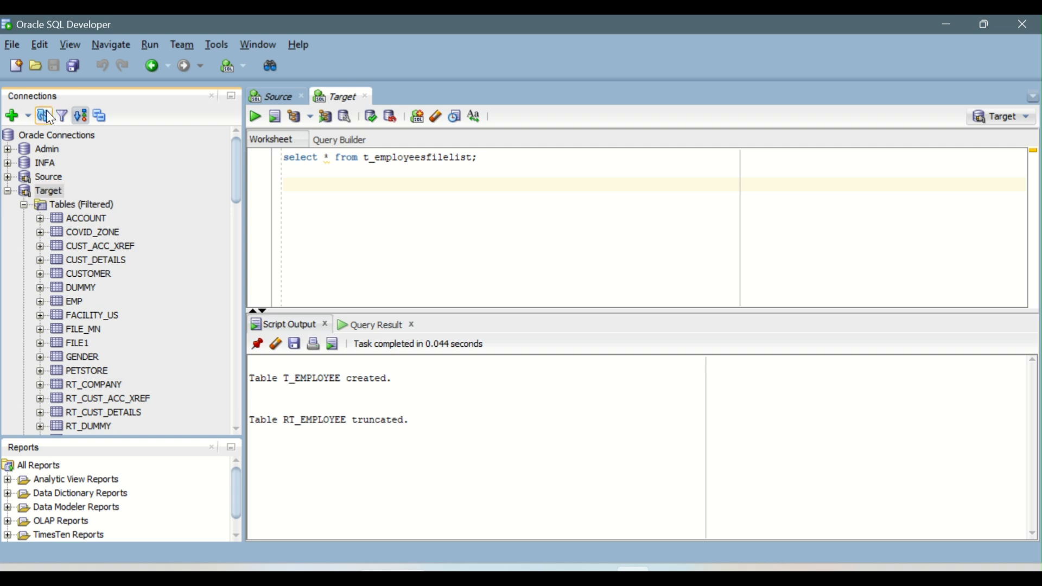
{"action": "scroll", "coordinate": [151, 324], "scroll_direction": "down", "scroll_amount": 6}
{"action": "scroll", "coordinate": [148, 321], "scroll_direction": "down", "scroll_amount": 5}
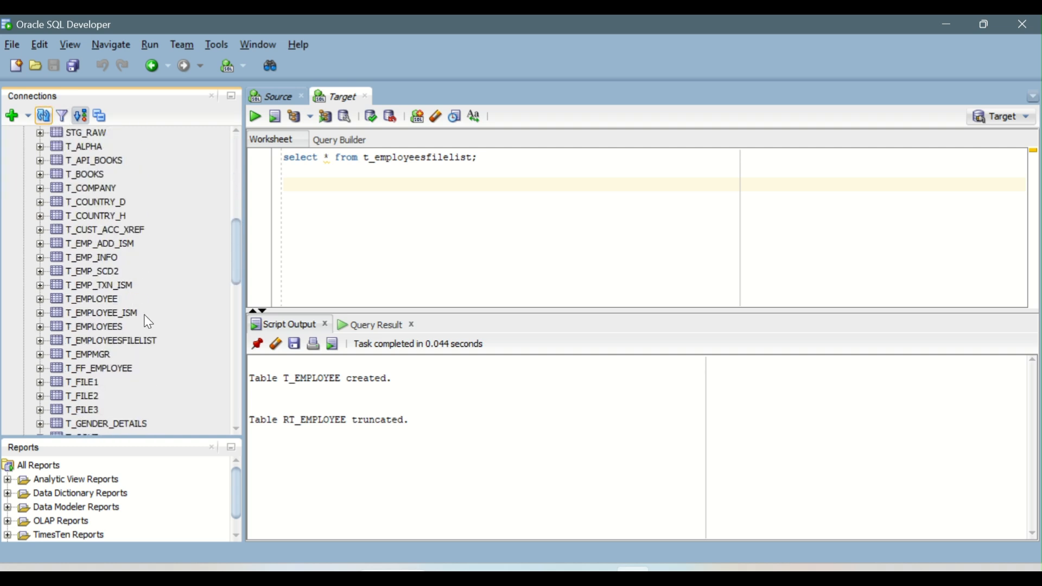
{"action": "left_click", "coordinate": [125, 286]}
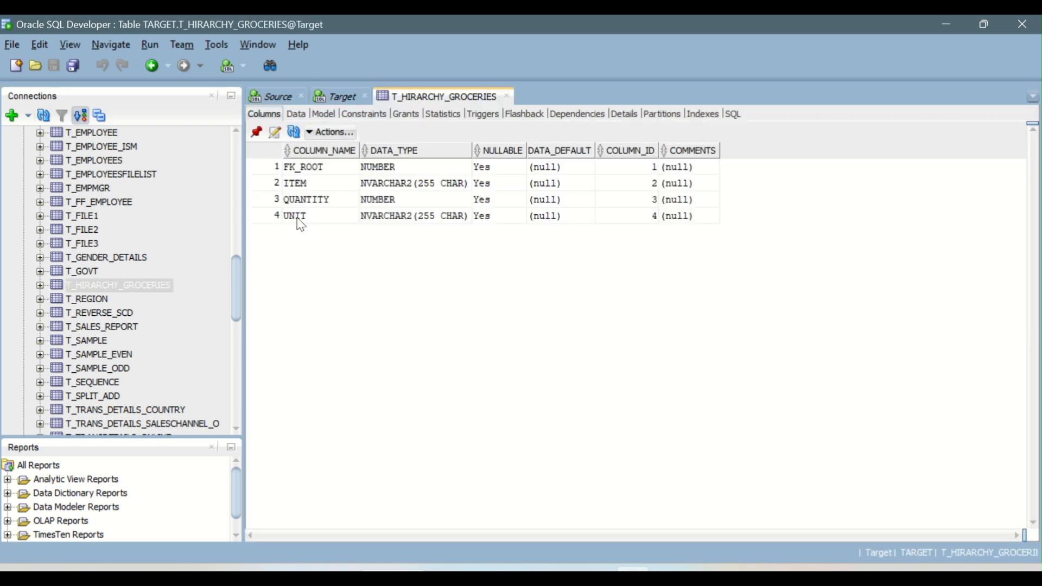
{"action": "left_click", "coordinate": [300, 116]}
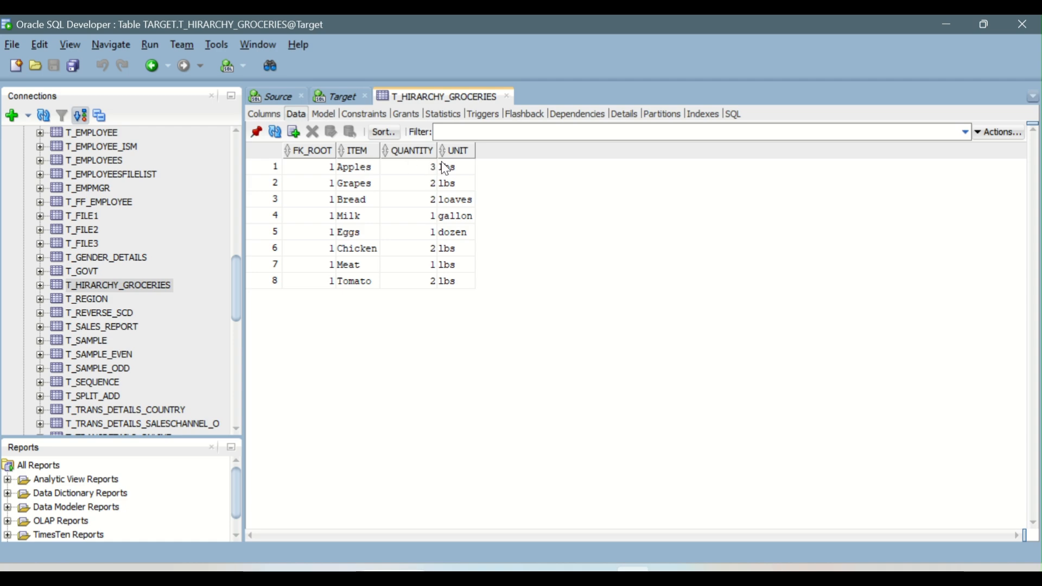
Step: Switch back to the browser and inspect the HierarchyParser's output fields in the m_Hierarchical_Groceries mapping
{"action": "mouse_move", "coordinate": [596, 570]}
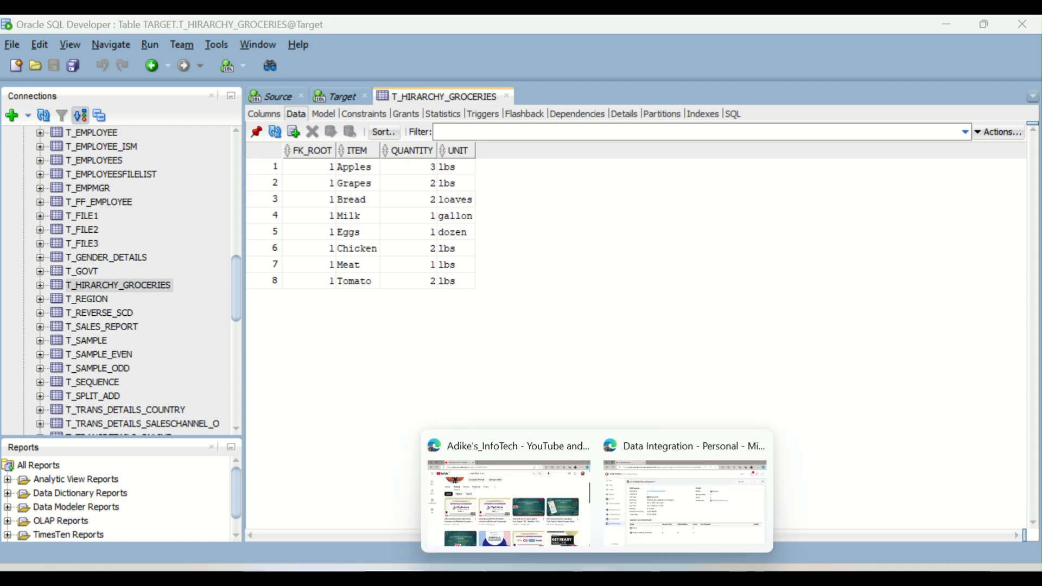
{"action": "left_click", "coordinate": [645, 497]}
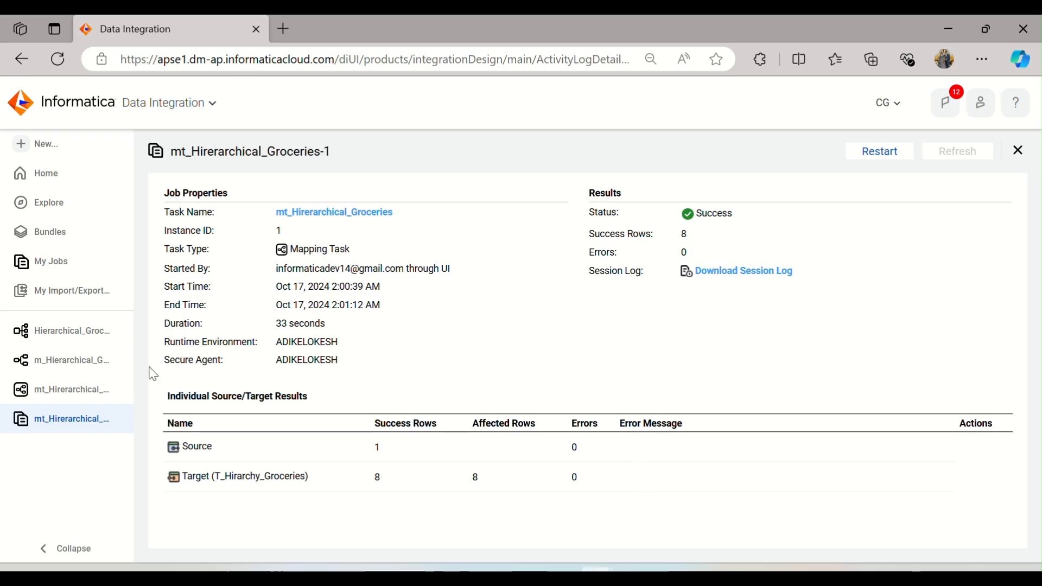
{"action": "left_click", "coordinate": [63, 369]}
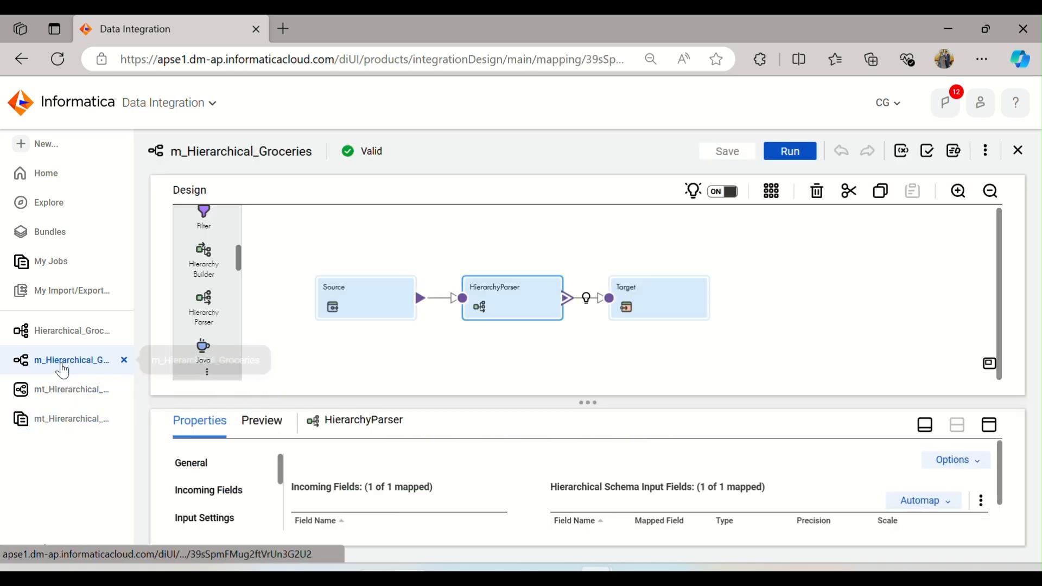
{"action": "left_click", "coordinate": [989, 427]}
{"action": "left_click", "coordinate": [224, 369]}
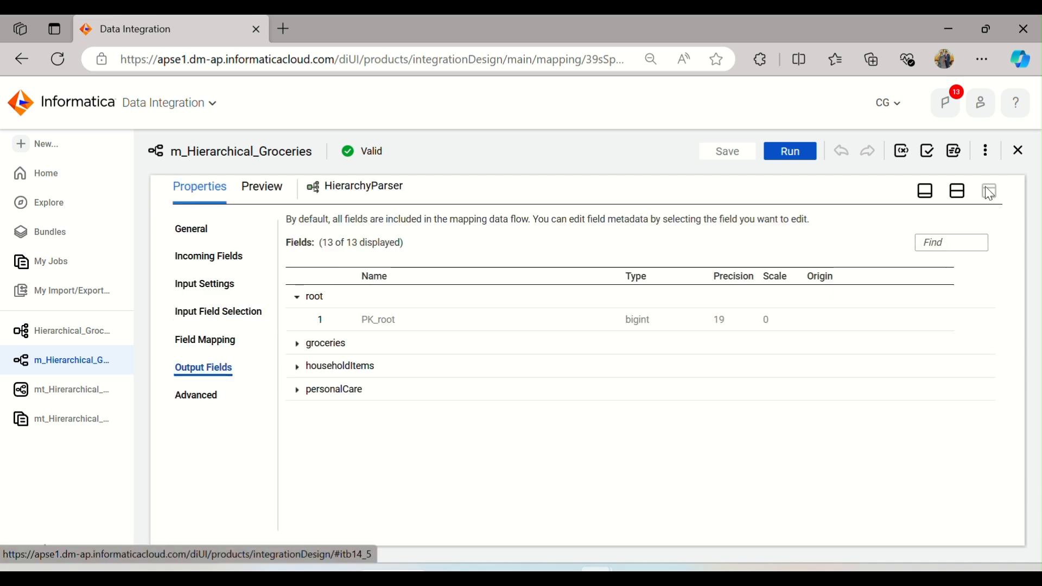
Step: Change the Target's incoming field rule to Exclude the named field FK_root
{"action": "left_click", "coordinate": [955, 191]}
{"action": "left_click", "coordinate": [678, 289]}
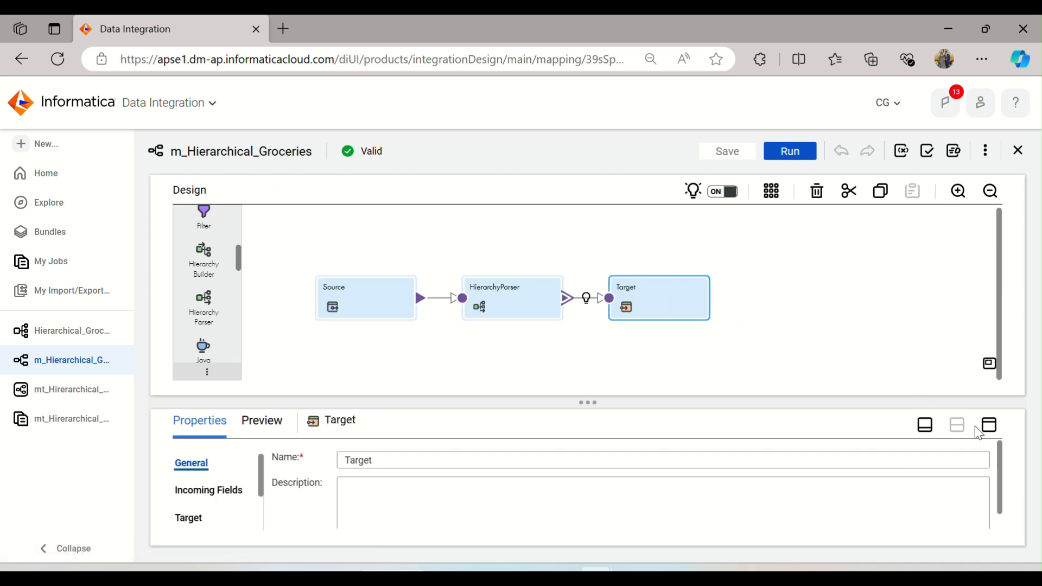
{"action": "left_click", "coordinate": [988, 426]}
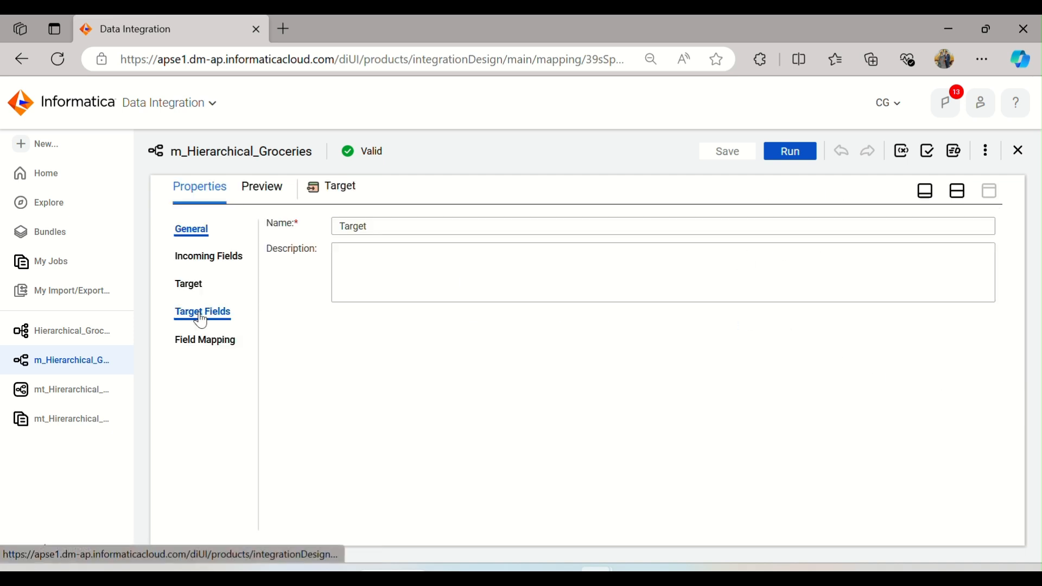
{"action": "left_click", "coordinate": [211, 258]}
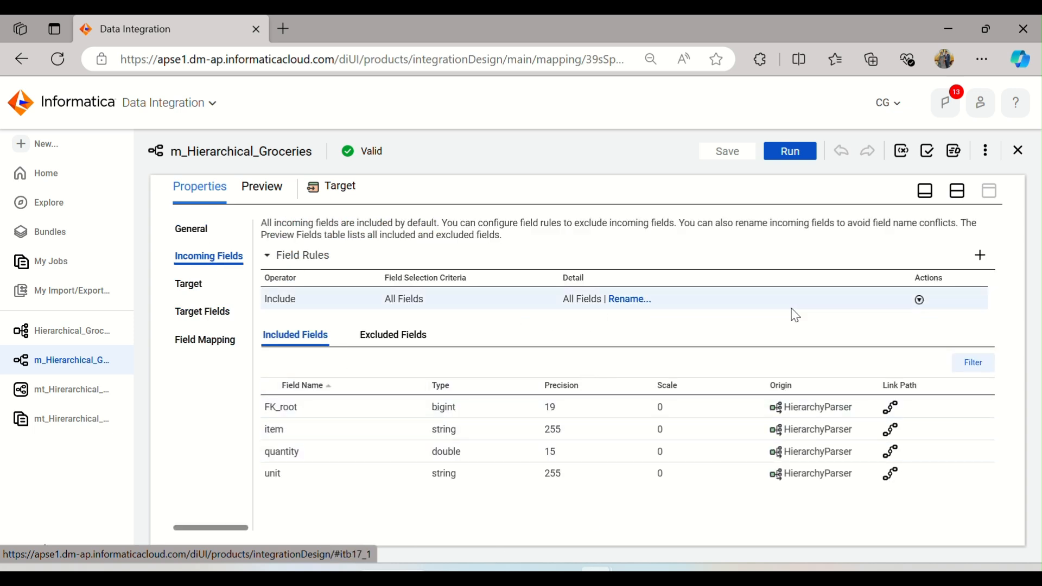
{"action": "left_click", "coordinate": [918, 300]}
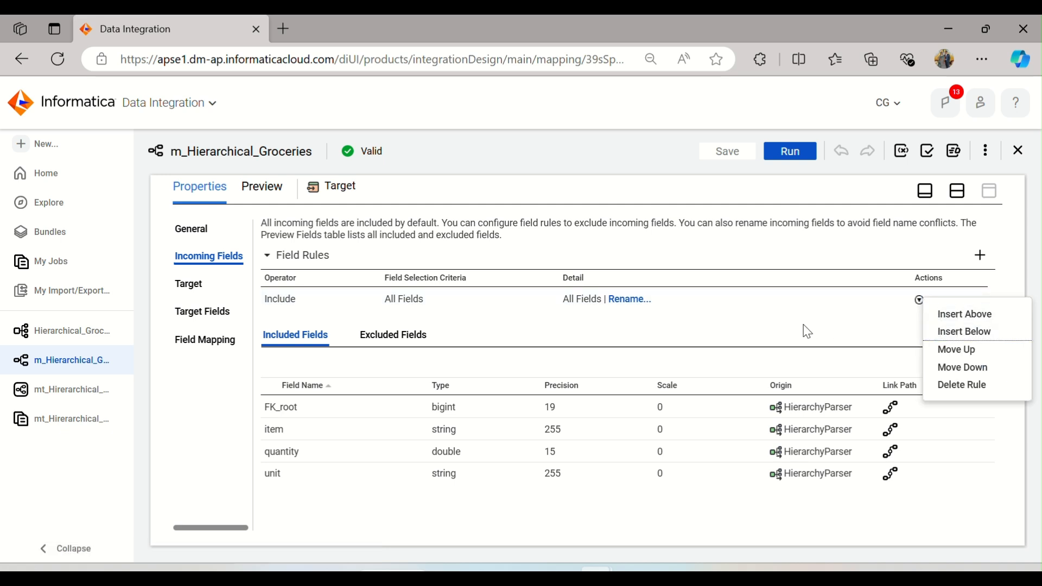
{"action": "left_click", "coordinate": [431, 302]}
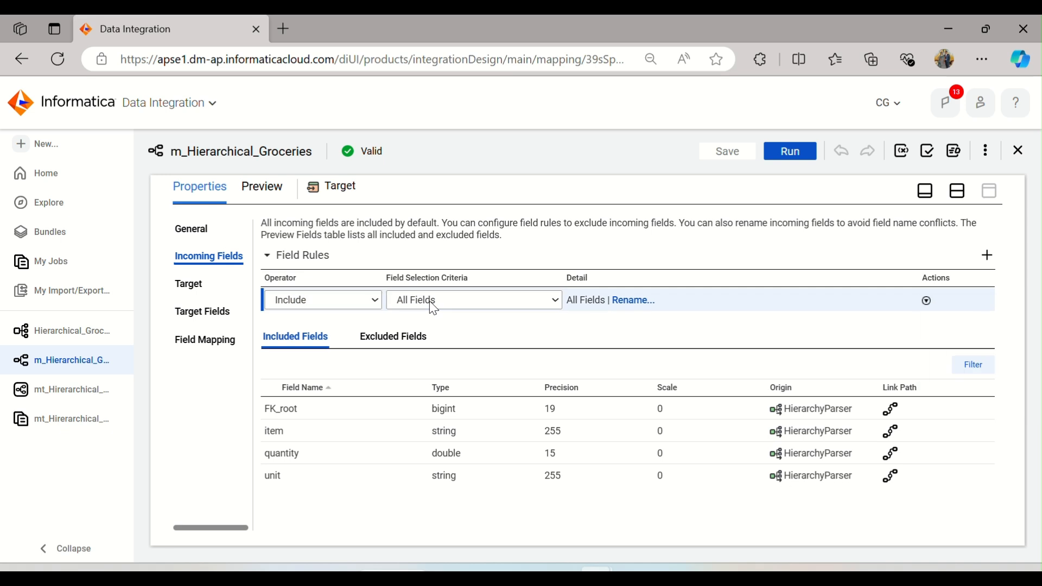
{"action": "left_click", "coordinate": [355, 300]}
{"action": "left_click", "coordinate": [331, 344]}
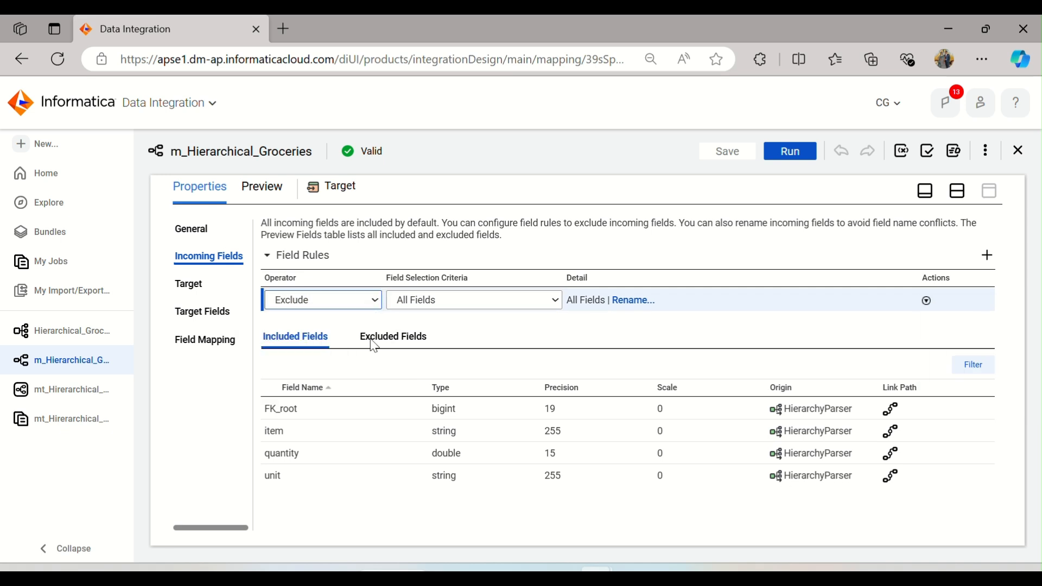
{"action": "left_click", "coordinate": [540, 304]}
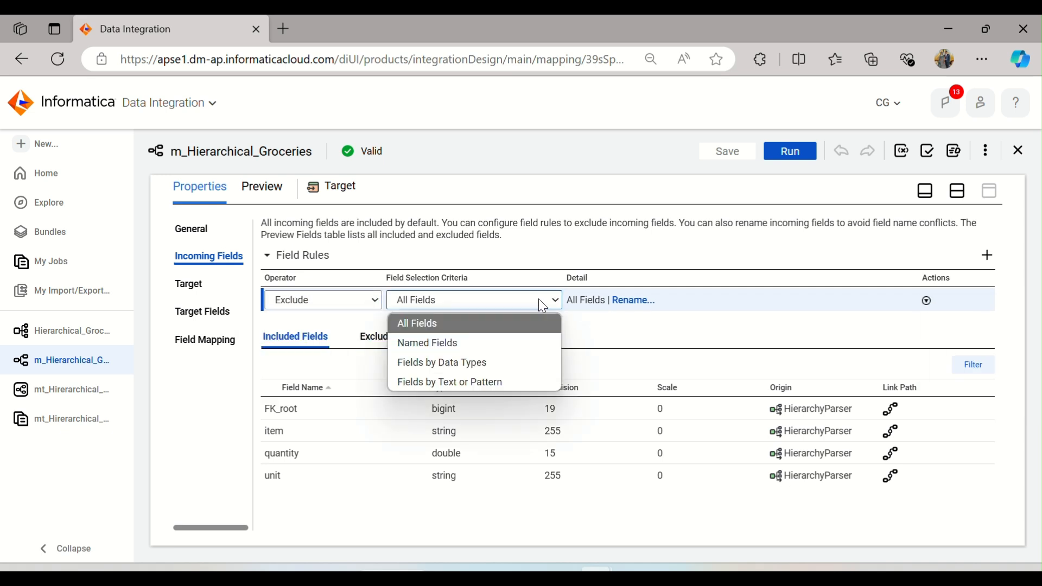
{"action": "left_click", "coordinate": [527, 344]}
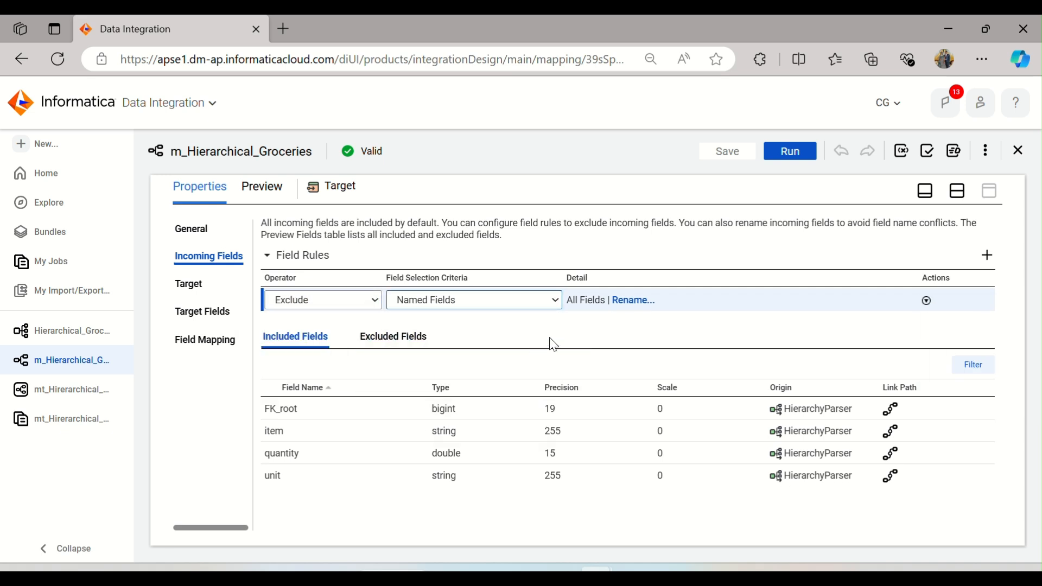
{"action": "left_click", "coordinate": [630, 301]}
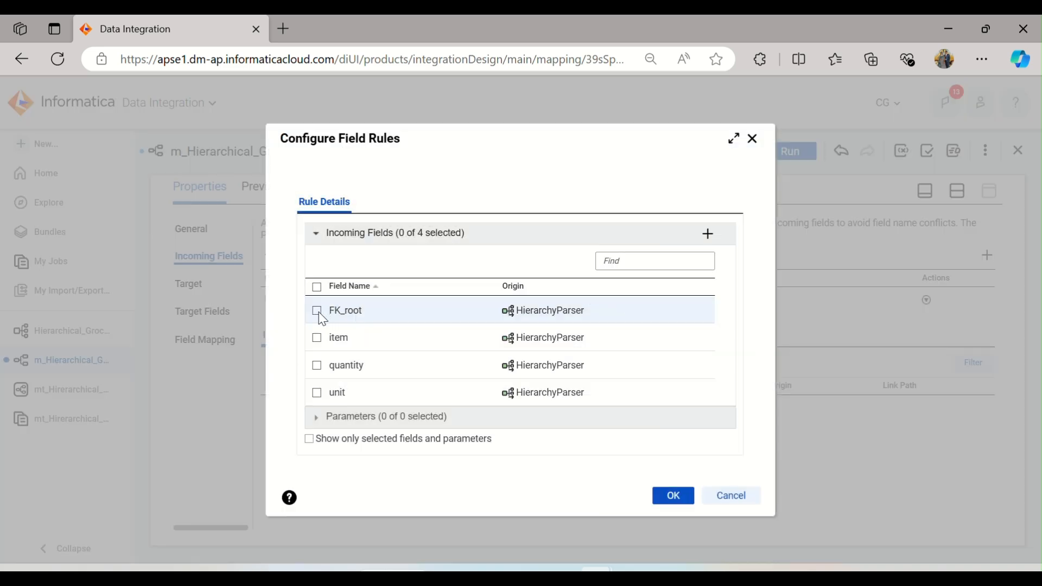
{"action": "left_click", "coordinate": [317, 311]}
{"action": "left_click", "coordinate": [665, 497]}
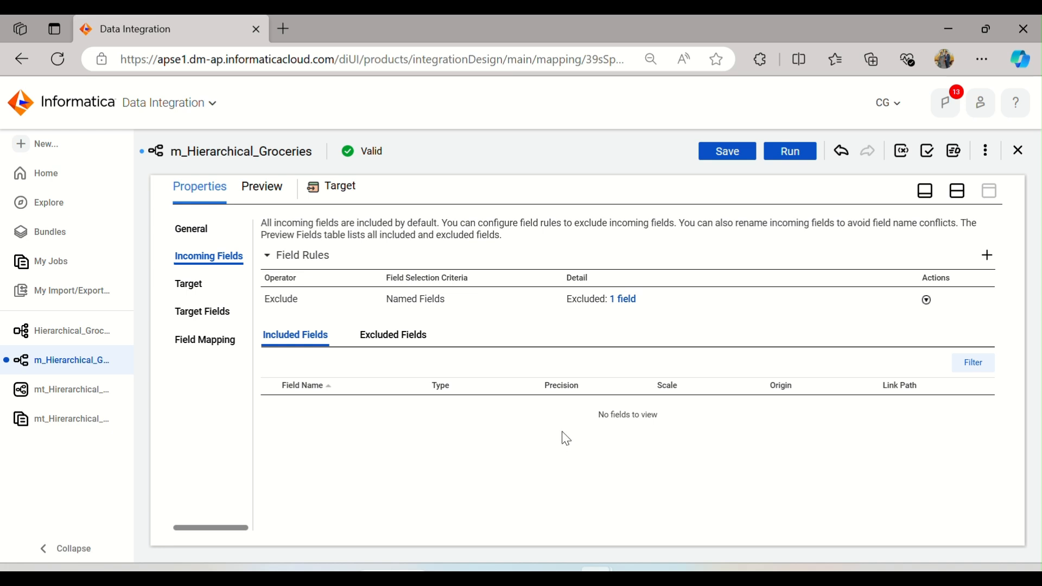
{"action": "left_click", "coordinate": [479, 299]}
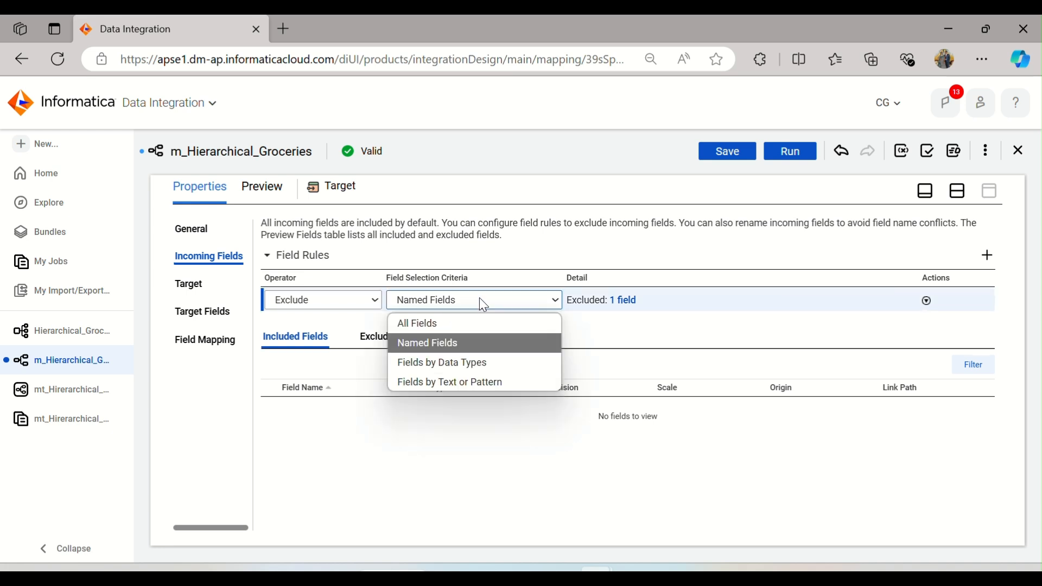
{"action": "left_click", "coordinate": [474, 326]}
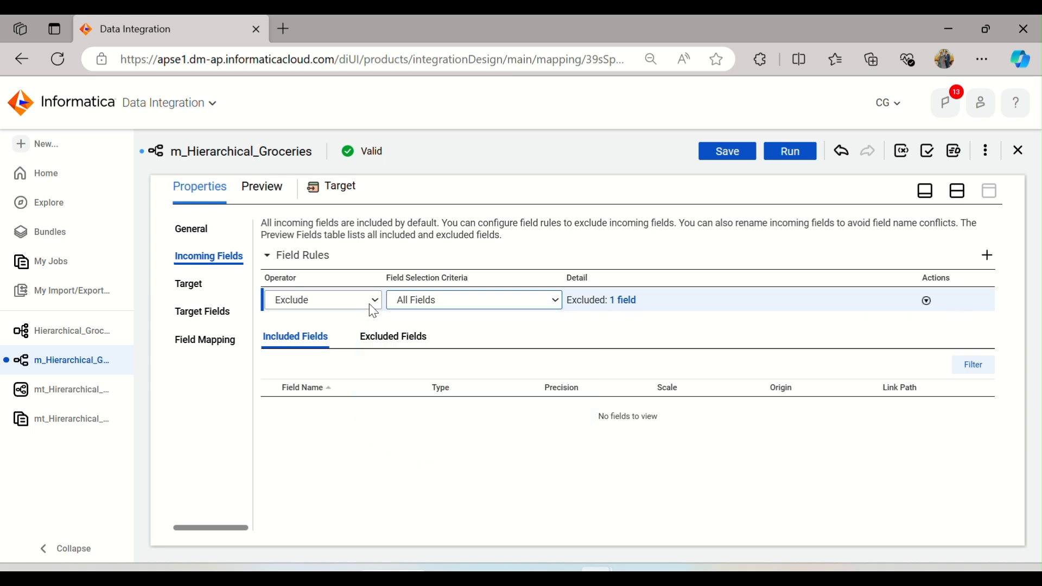
{"action": "left_click", "coordinate": [925, 300]}
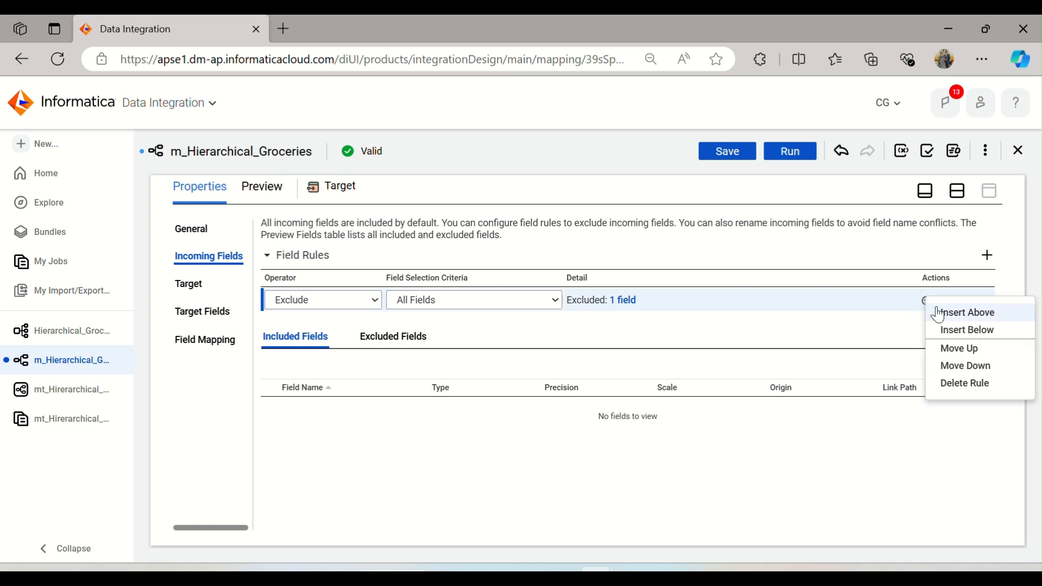
Step: Add an Include rule for the named fields item, quantity and unit on the Target's incoming fields
{"action": "left_click", "coordinate": [986, 256]}
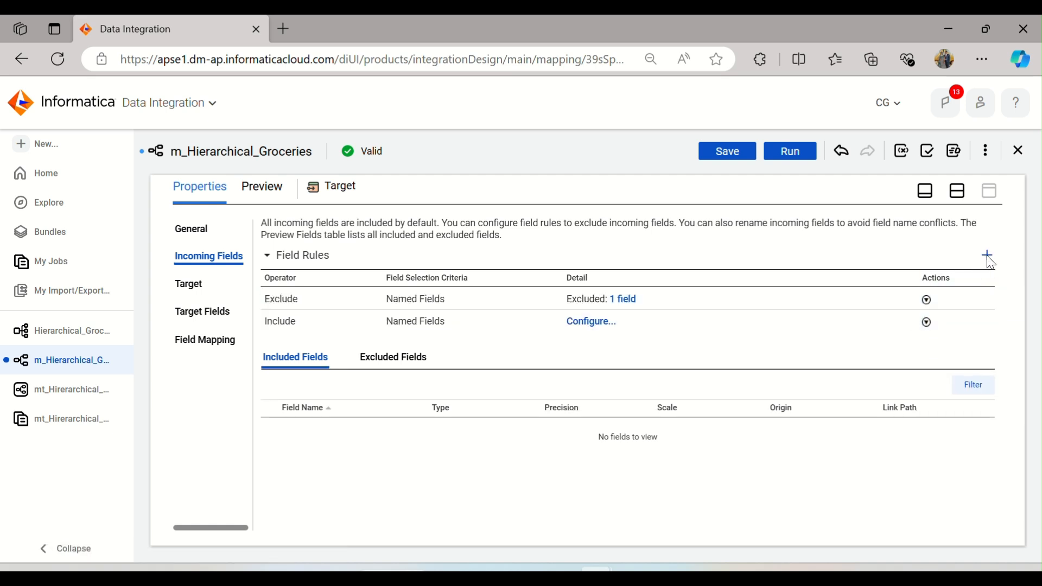
{"action": "left_click", "coordinate": [495, 324]}
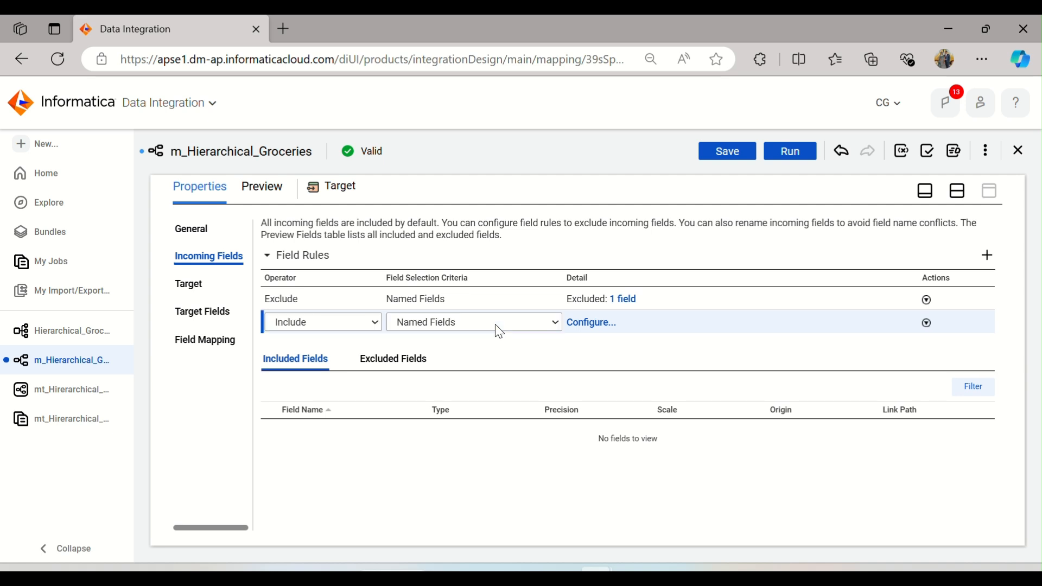
{"action": "left_click", "coordinate": [610, 327]}
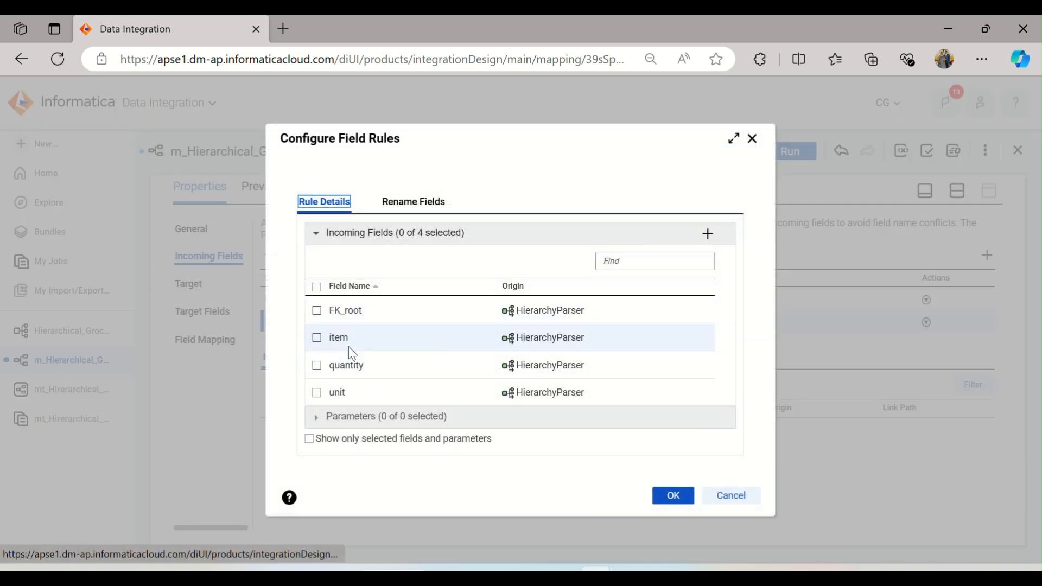
{"action": "left_click", "coordinate": [352, 350]}
{"action": "left_click", "coordinate": [360, 365]}
{"action": "left_click", "coordinate": [362, 390]}
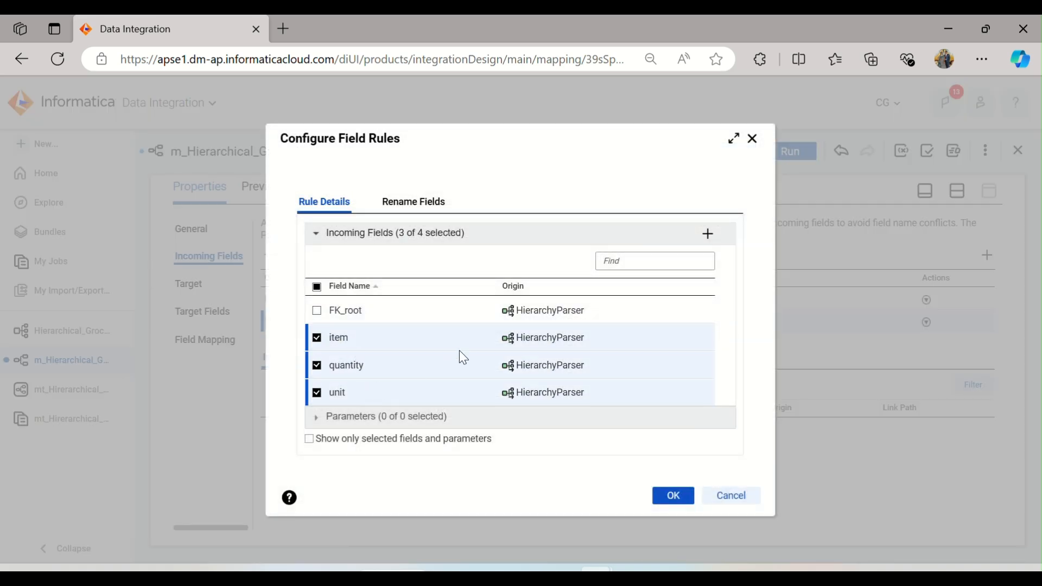
{"action": "left_click", "coordinate": [681, 502]}
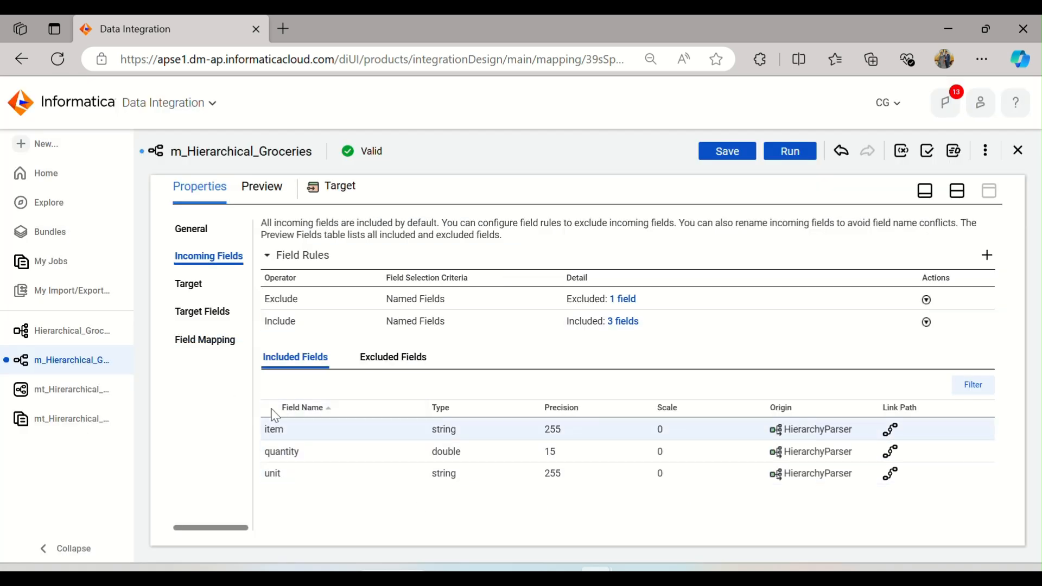
Step: Check the Target fields, restore the design canvas and save the mapping
{"action": "left_click", "coordinate": [207, 313]}
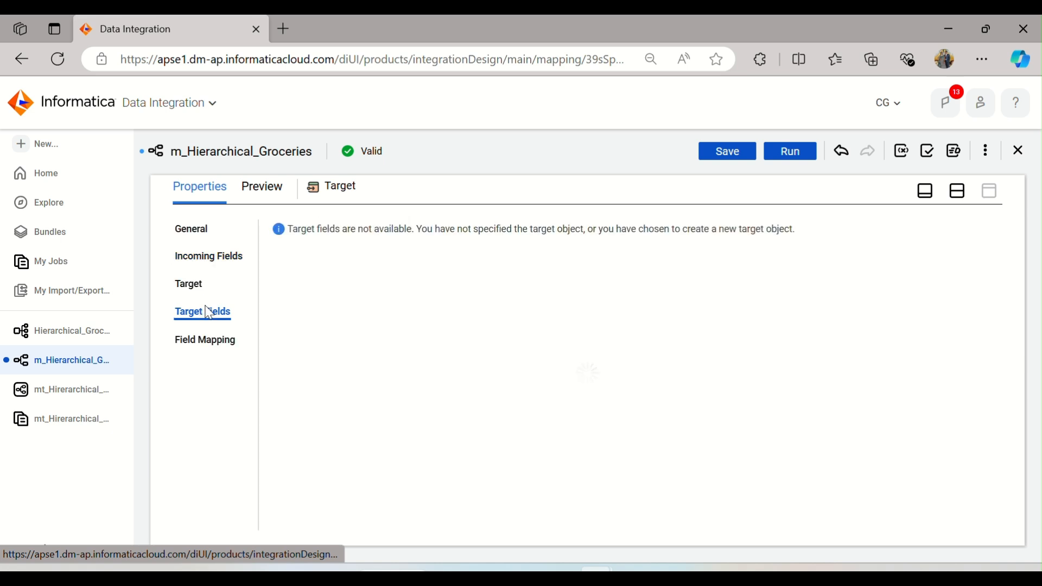
{"action": "left_click", "coordinate": [958, 191]}
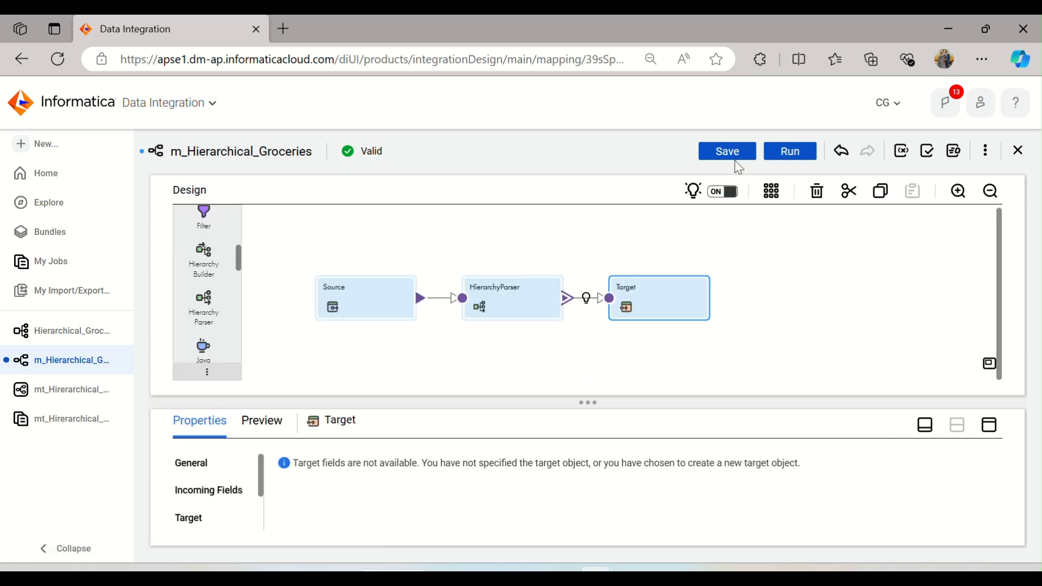
{"action": "left_click", "coordinate": [728, 152]}
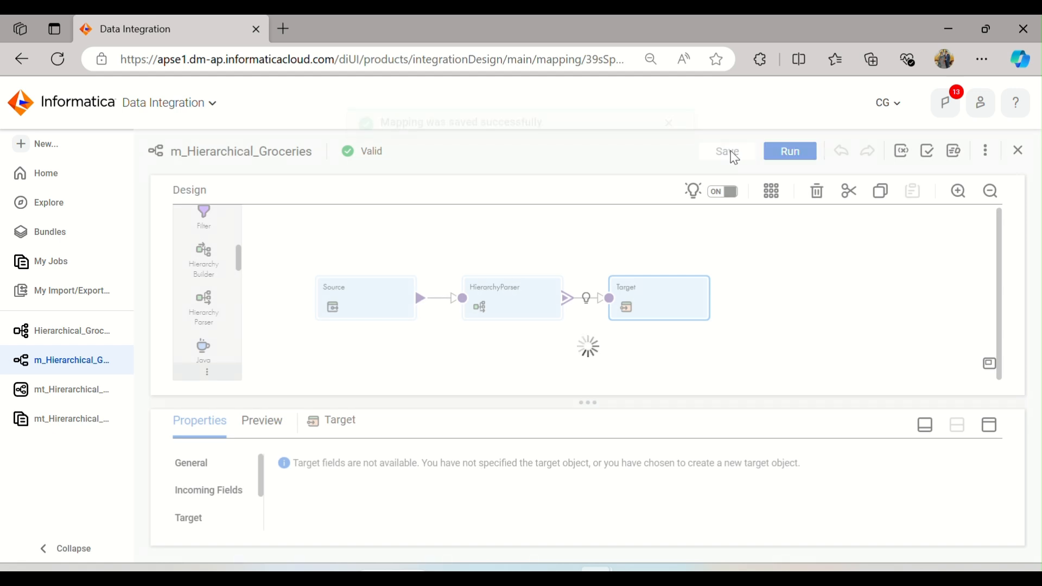
{"action": "left_click", "coordinate": [668, 147]}
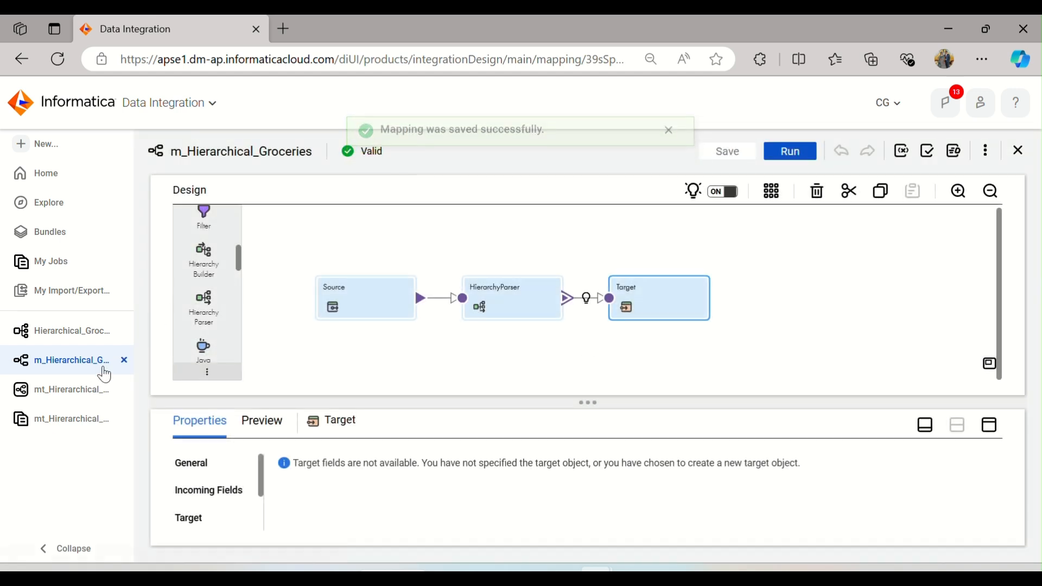
Step: Reselect m_Hierarchical_Groceries as the mapping in the mt_Hirerarchical_Groceries task and save the task
{"action": "left_click", "coordinate": [124, 419]}
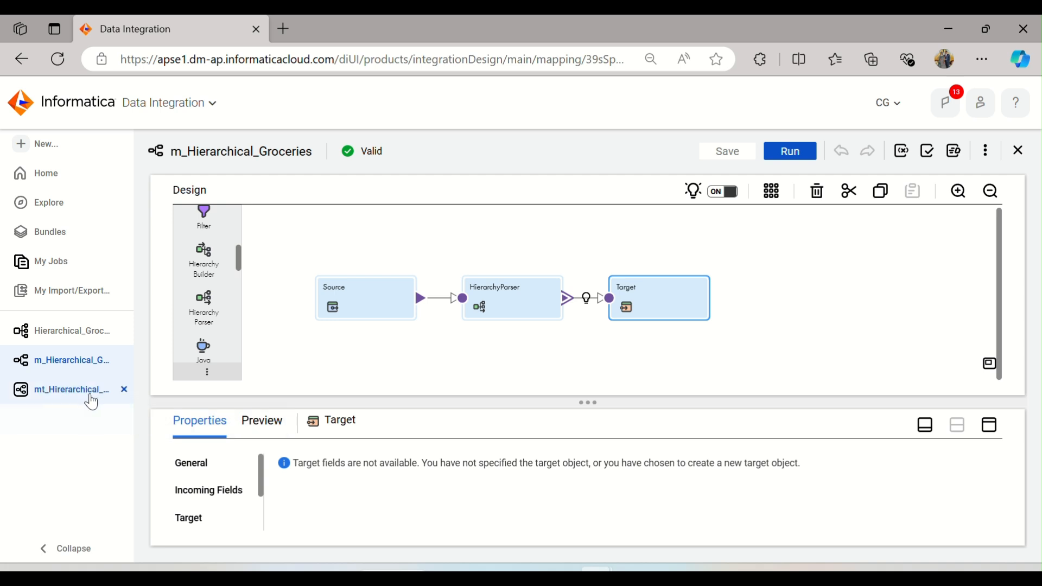
{"action": "left_click", "coordinate": [82, 399]}
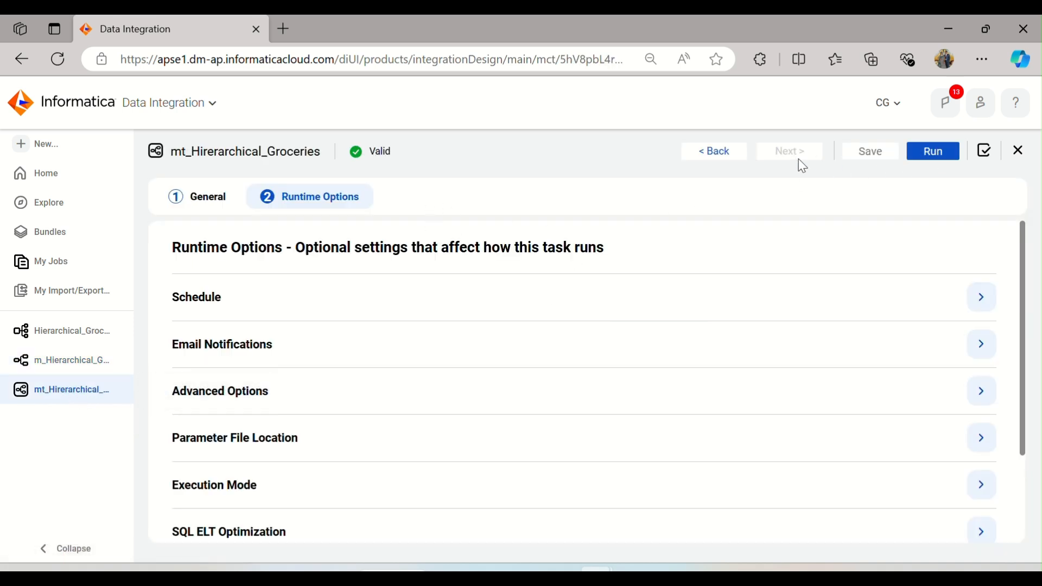
{"action": "left_click", "coordinate": [730, 153]}
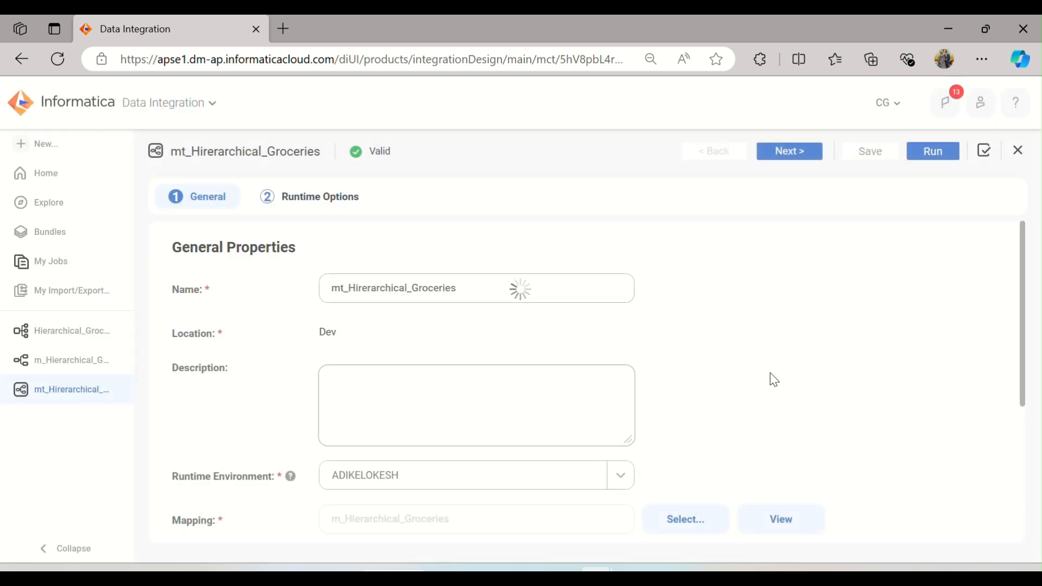
{"action": "left_click", "coordinate": [696, 536]}
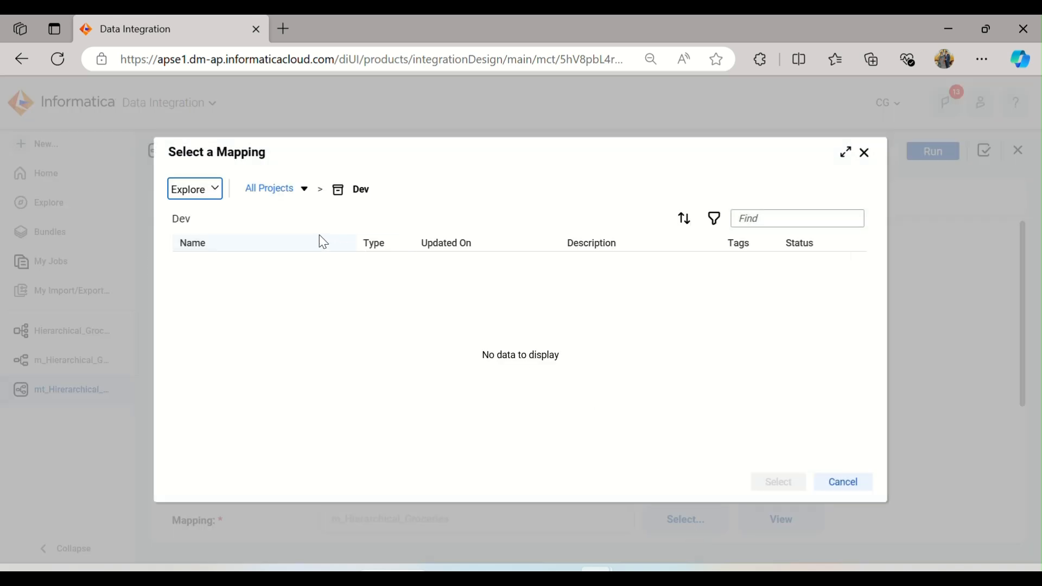
{"action": "left_click", "coordinate": [252, 301]}
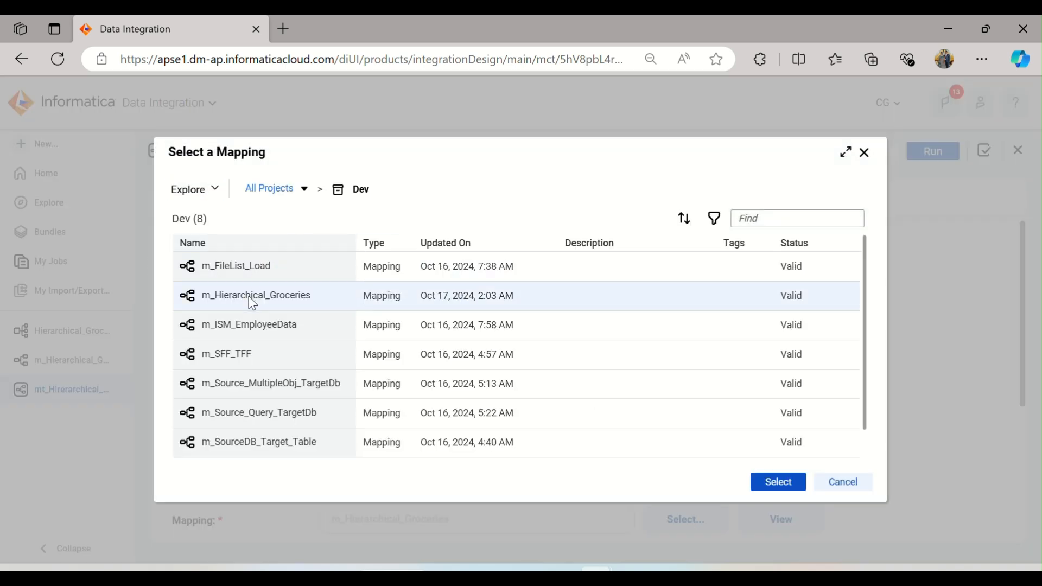
{"action": "left_click", "coordinate": [778, 482]}
{"action": "scroll", "coordinate": [814, 423], "scroll_direction": "down", "scroll_amount": 4}
{"action": "scroll", "coordinate": [828, 399], "scroll_direction": "up", "scroll_amount": 4}
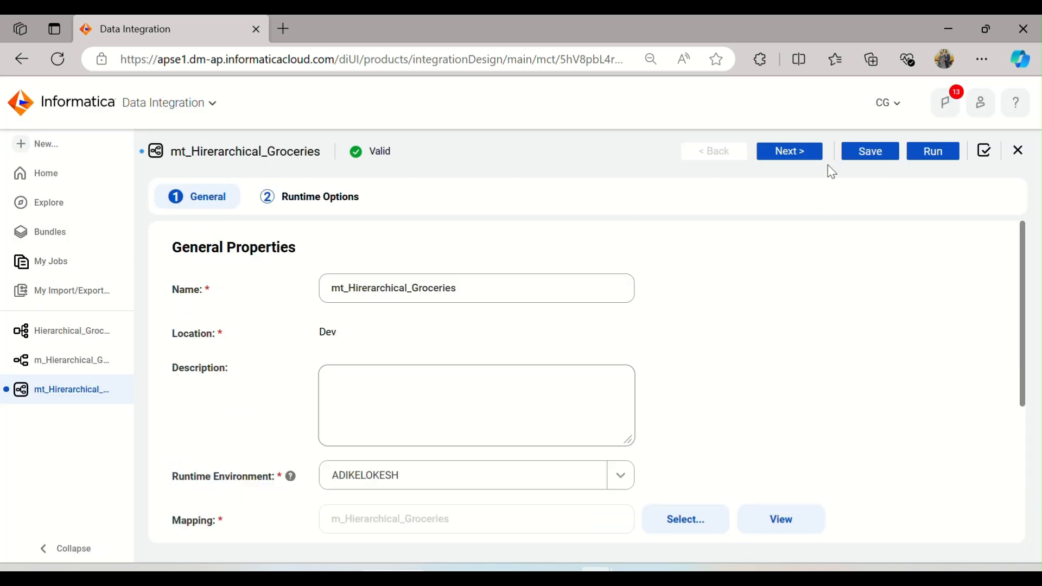
{"action": "left_click", "coordinate": [792, 154]}
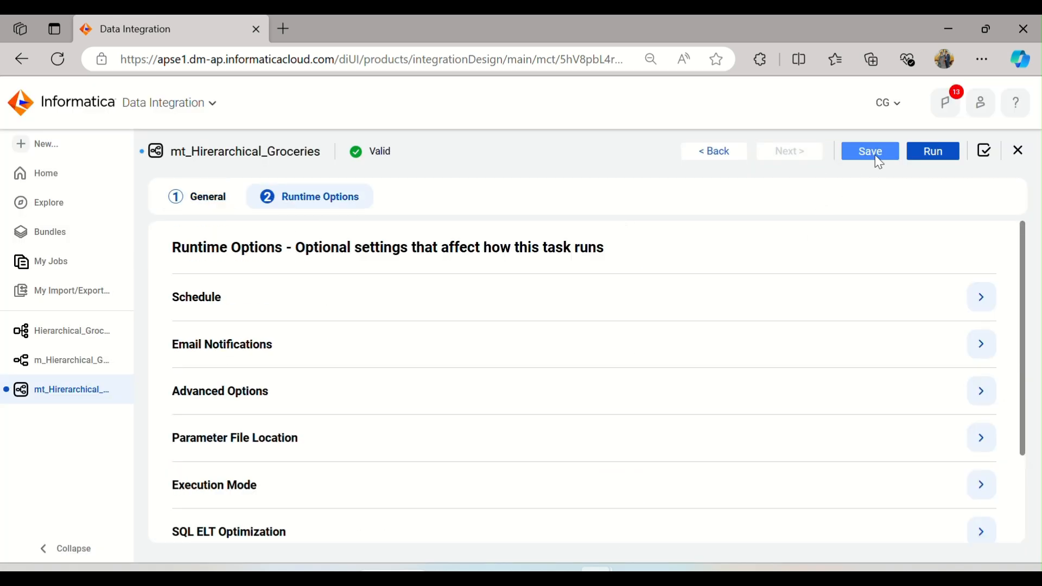
{"action": "left_click", "coordinate": [874, 155]}
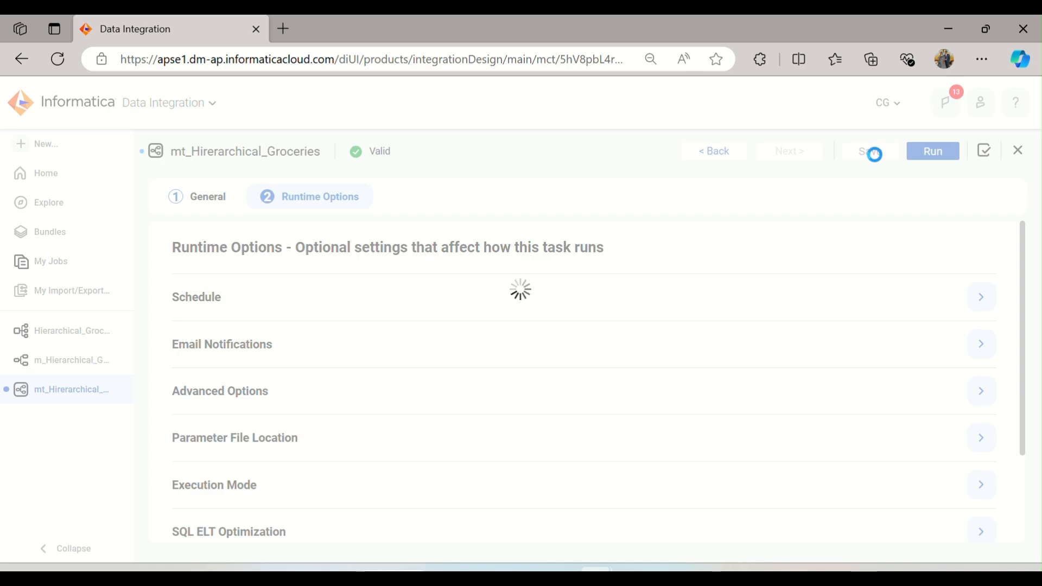
{"action": "left_click", "coordinate": [652, 523]}
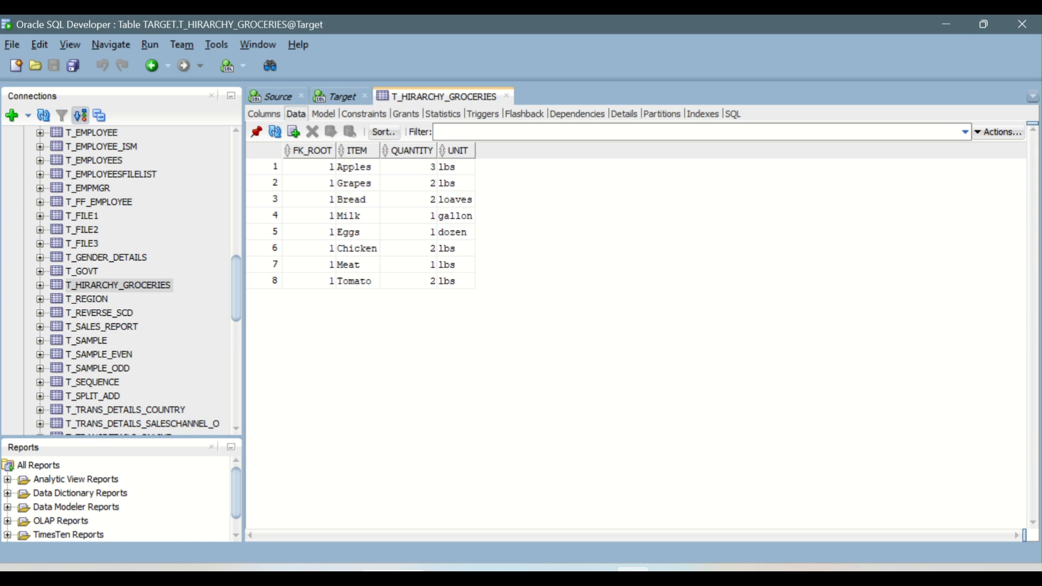
Step: Truncate the t_hirarchy_groceries table from the Target SQL worksheet
{"action": "left_click", "coordinate": [340, 97]}
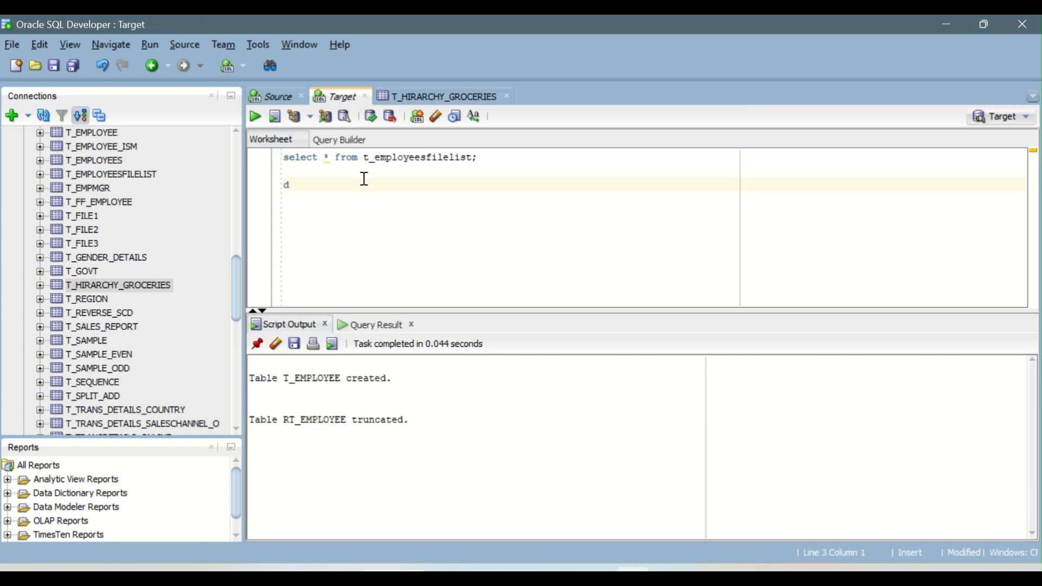
{"action": "key", "text": "BackSpace"}
{"action": "type", "text": "tru"}
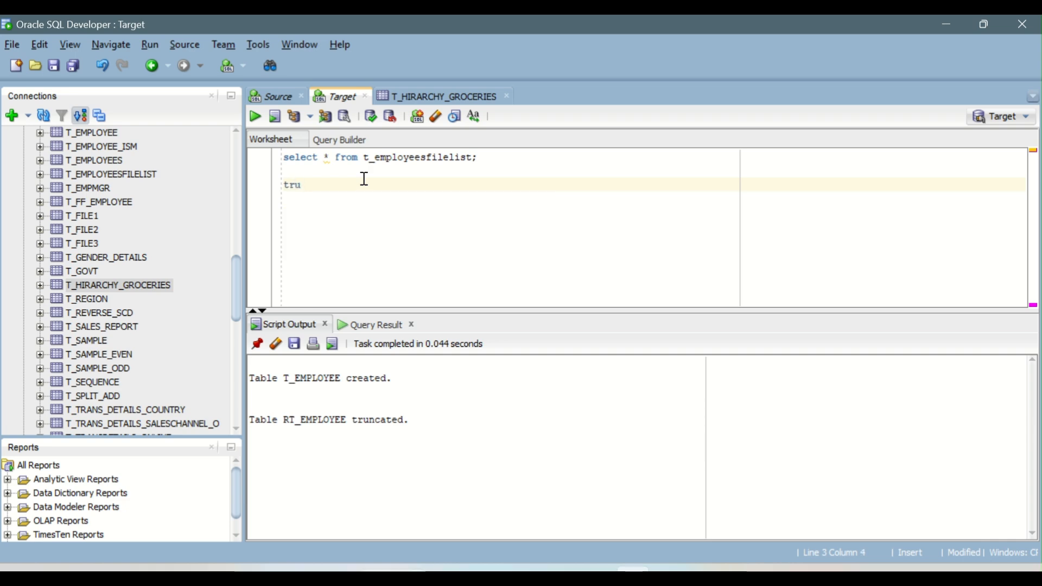
{"action": "type", "text": "ncate table t_hirarchy_grocerie"}
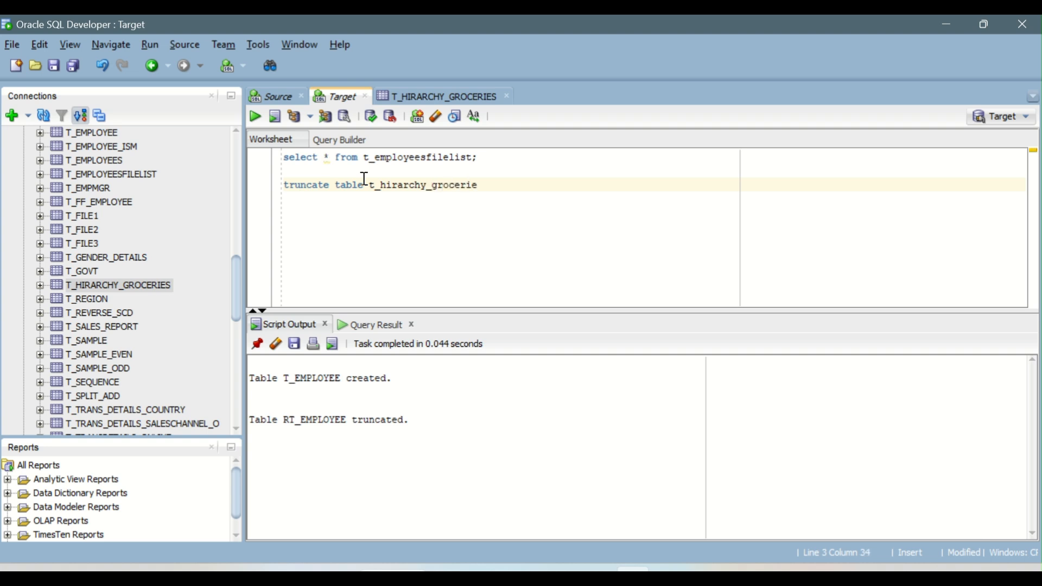
{"action": "key", "text": "ctrl+Return"}
Step: Change the select statement to query t_hirarchy_groceries and run it to check the table's contents
{"action": "key", "text": "Up"}
{"action": "key", "text": "Up"}
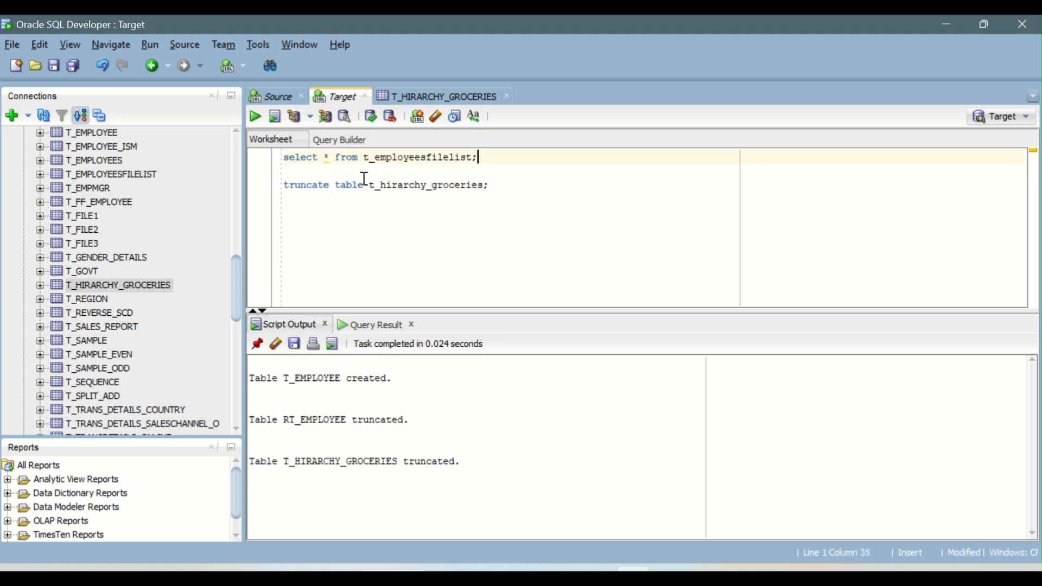
{"action": "key", "text": "ctrl+Return"}
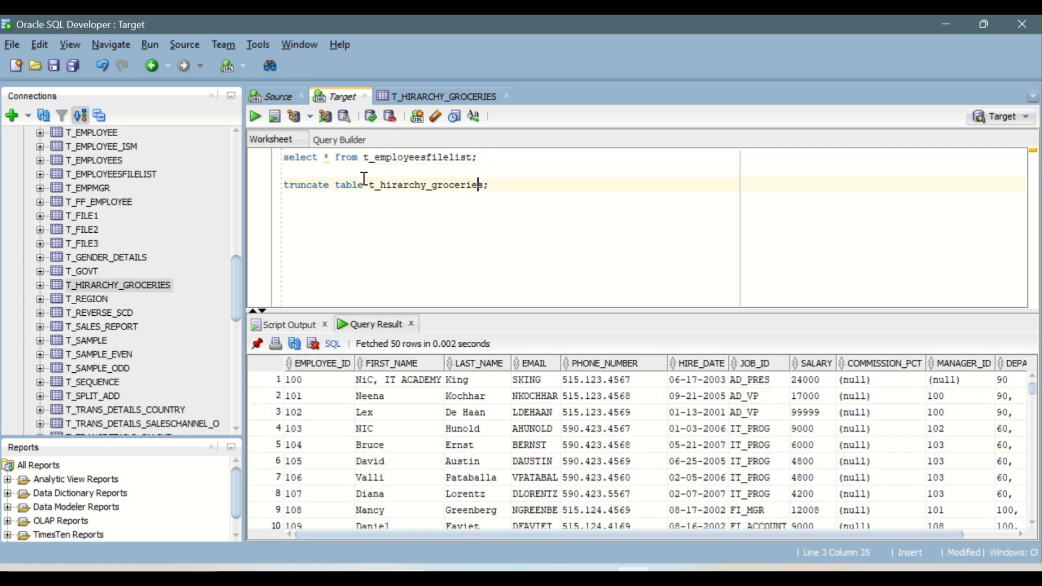
{"action": "double_click", "coordinate": [386, 187]}
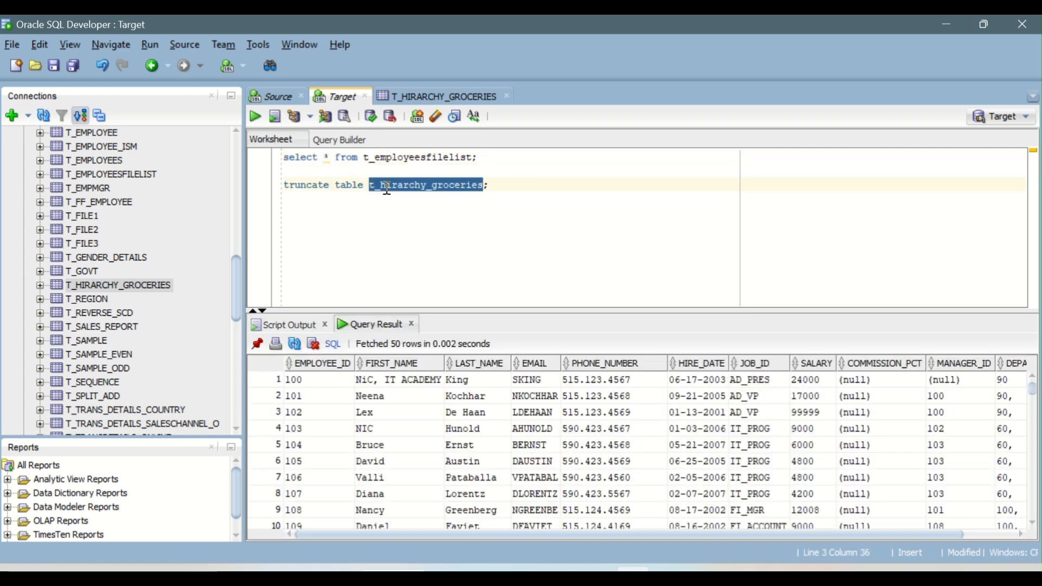
{"action": "key", "text": "ctrl+c"}
{"action": "double_click", "coordinate": [394, 159]}
{"action": "key", "text": "ctrl+v"}
{"action": "key", "text": "ctrl+Return"}
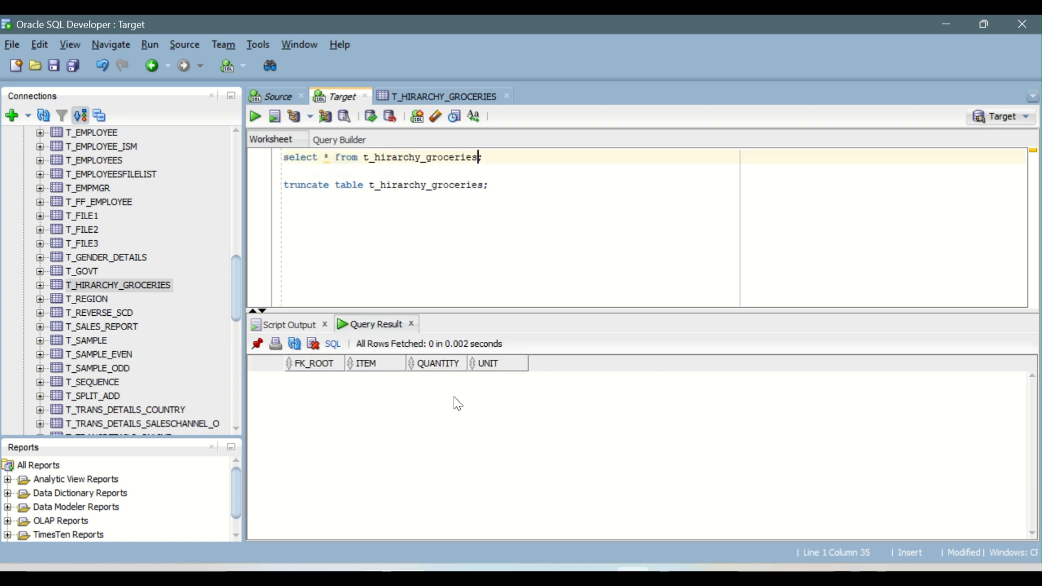
Step: Switch back to the browser, run the mapping task and open My Jobs
{"action": "key", "text": "alt+Tab"}
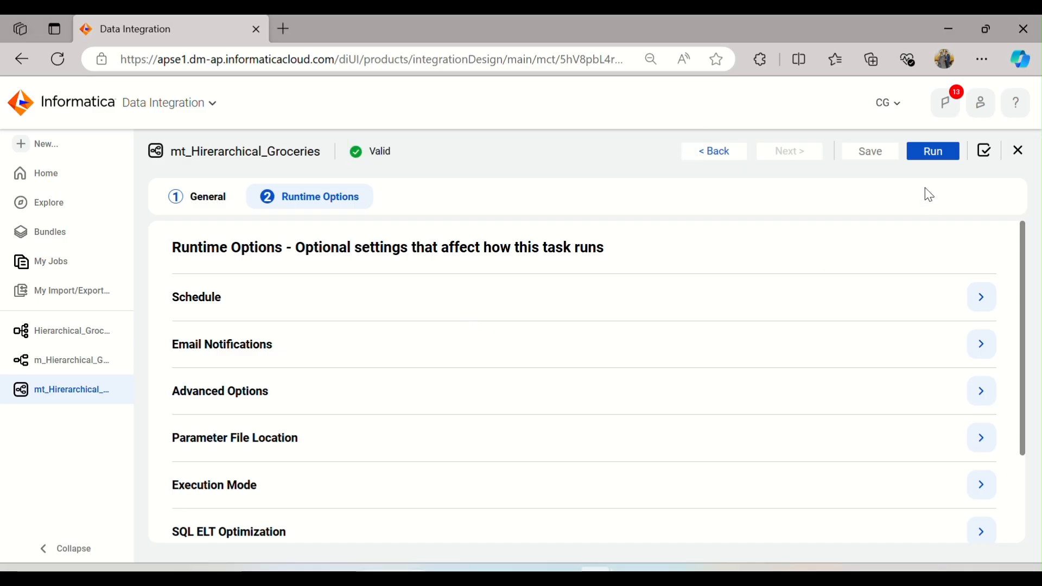
{"action": "left_click", "coordinate": [937, 147]}
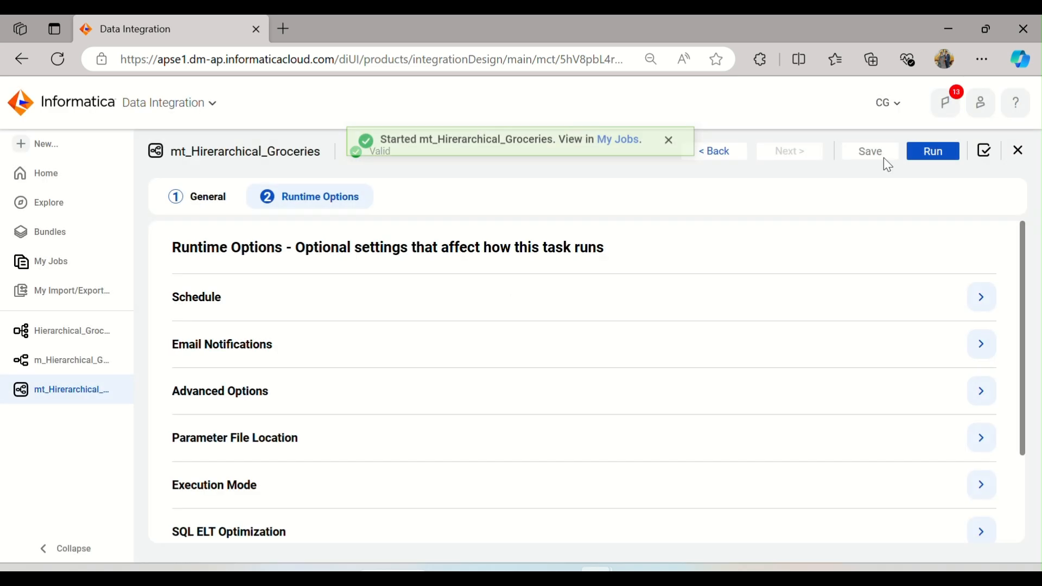
{"action": "left_click", "coordinate": [617, 151]}
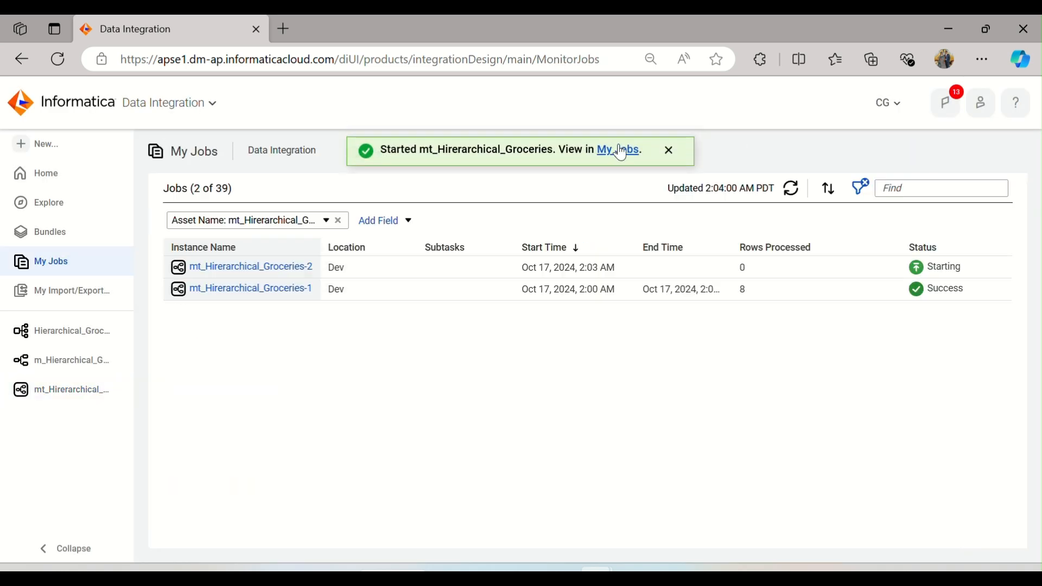
Step: Open the latest job run and read its error message
{"action": "left_click", "coordinate": [792, 190]}
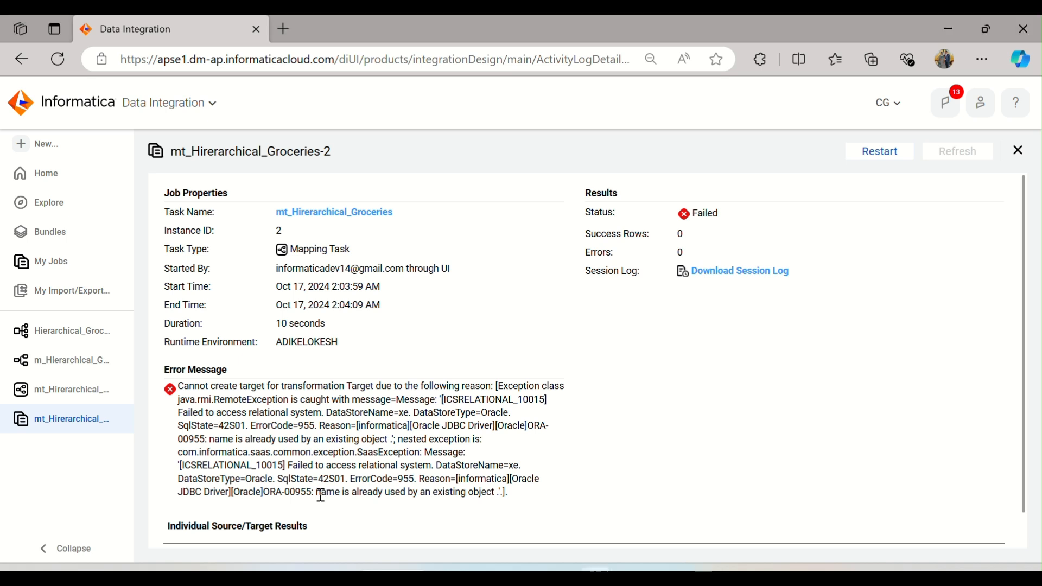
{"action": "left_click_drag", "start_coordinate": [321, 494], "coordinate": [499, 497]}
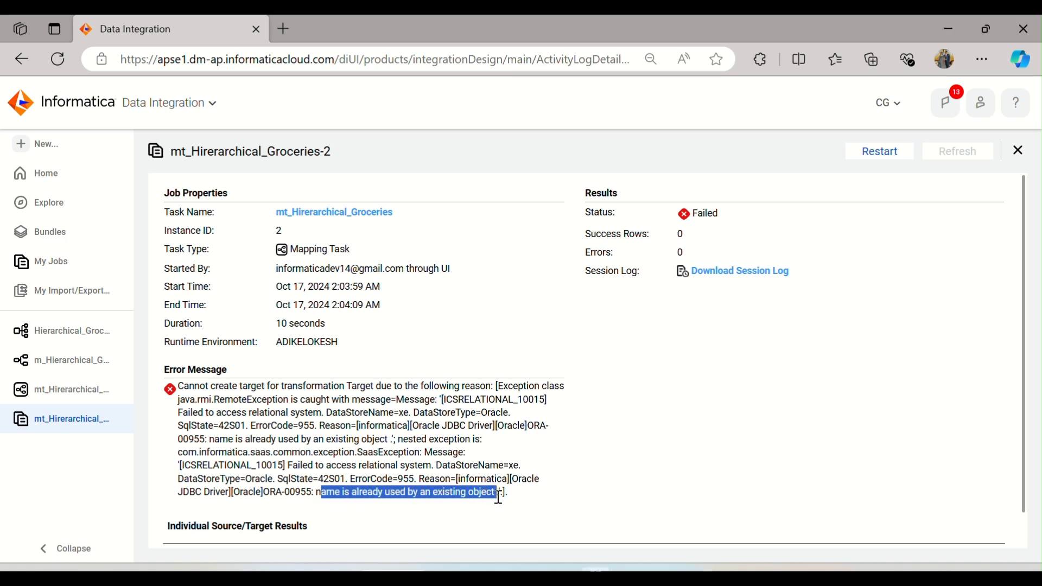
{"action": "left_click", "coordinate": [444, 459]}
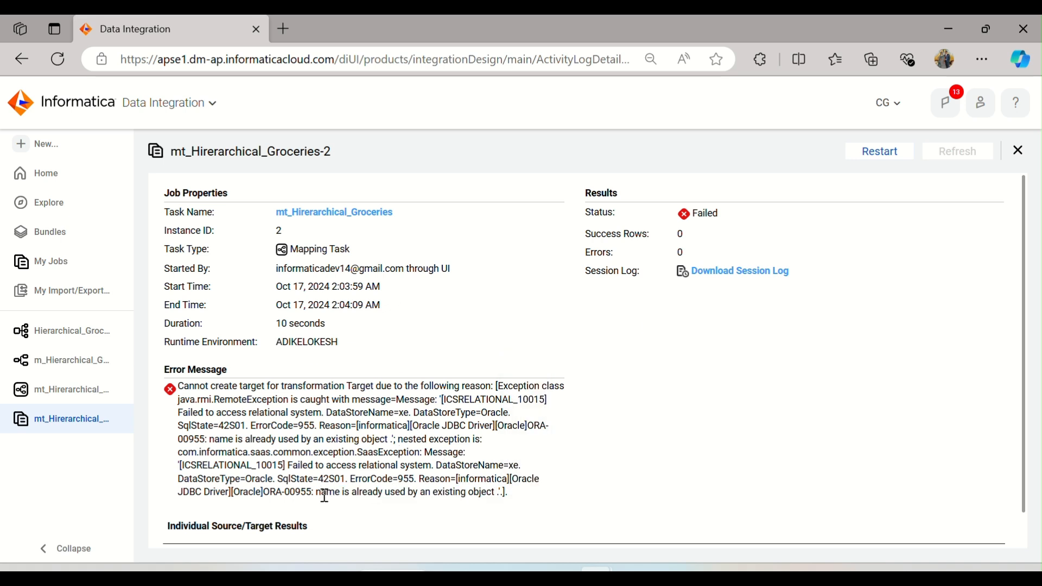
{"action": "left_click_drag", "start_coordinate": [325, 497], "coordinate": [482, 495]}
Step: Point the mapping's Target to the existing T_HIRARCHY_GROCERIES table instead of creating a new one, and save the mapping
{"action": "left_click", "coordinate": [84, 369]}
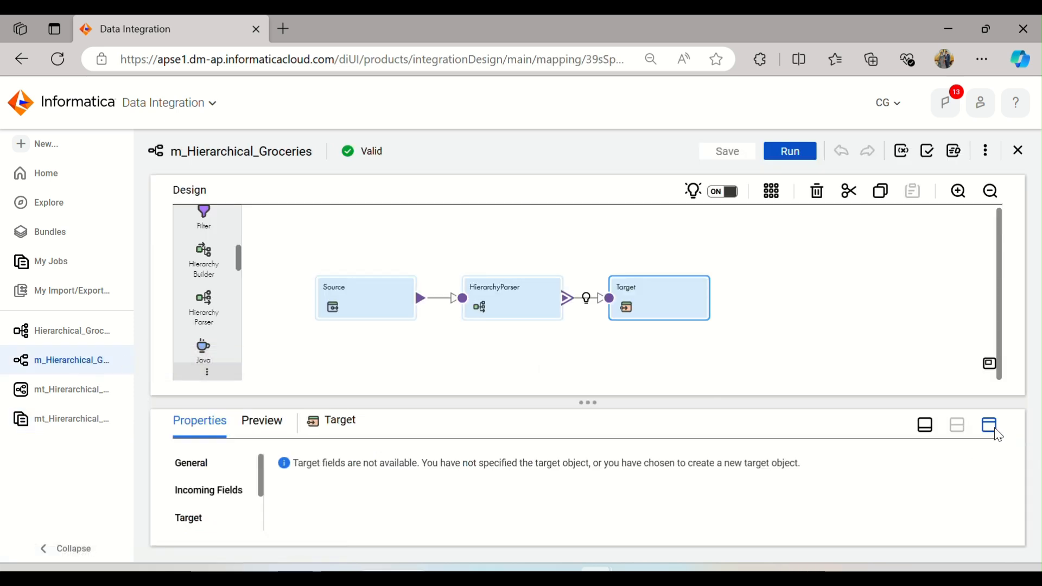
{"action": "left_click", "coordinate": [989, 426]}
{"action": "left_click", "coordinate": [189, 283]}
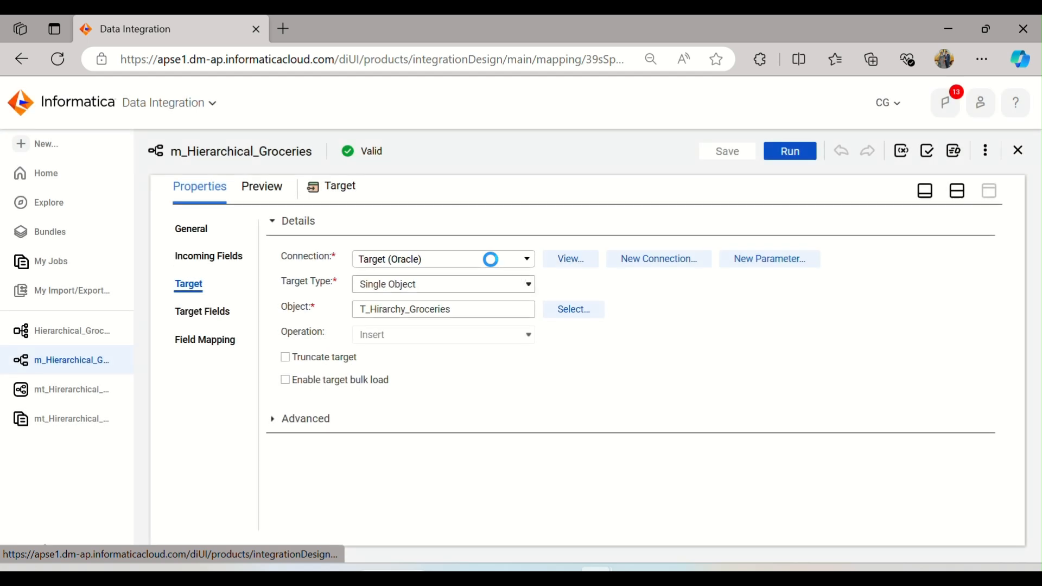
{"action": "left_click", "coordinate": [564, 306]}
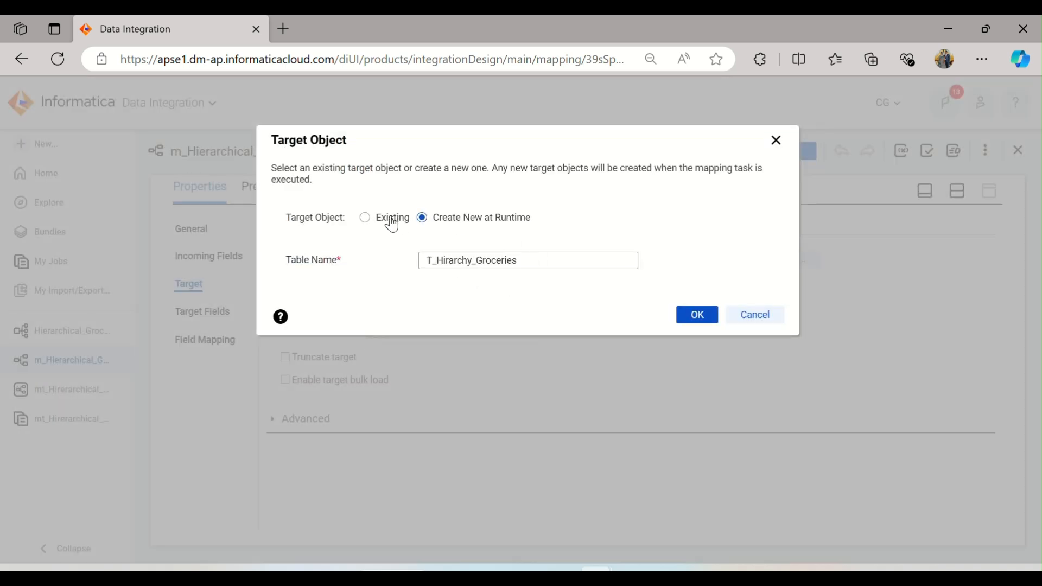
{"action": "left_click", "coordinate": [392, 220]}
{"action": "scroll", "coordinate": [507, 342], "scroll_direction": "down", "scroll_amount": 5}
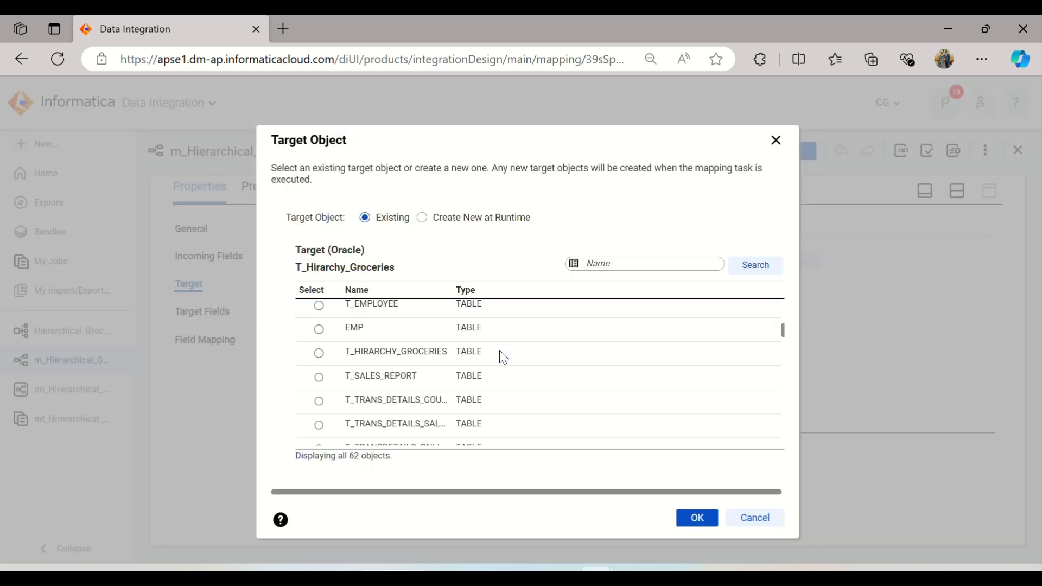
{"action": "left_click", "coordinate": [438, 353]}
{"action": "left_click", "coordinate": [688, 517]}
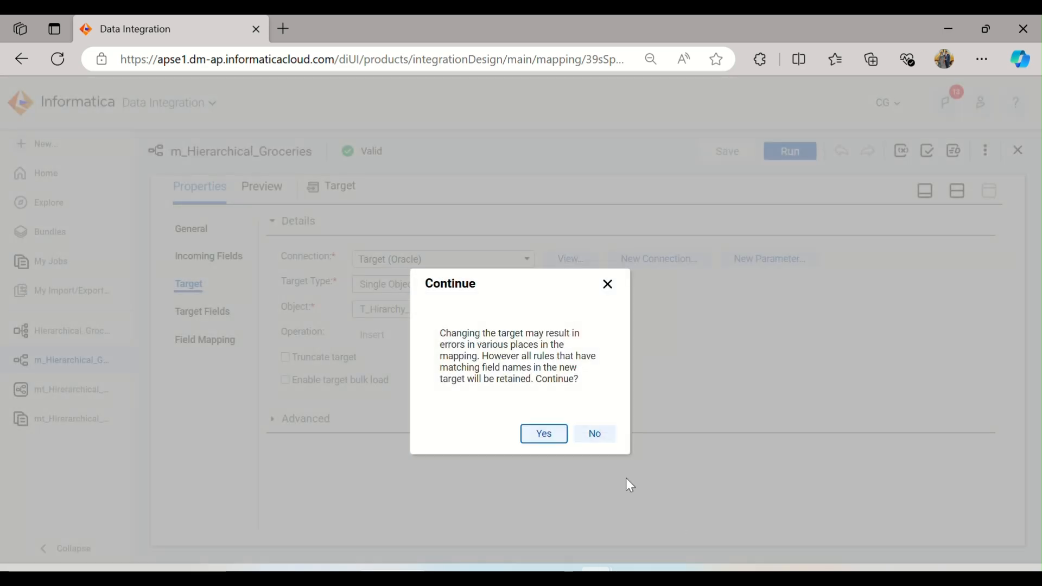
{"action": "left_click", "coordinate": [543, 433]}
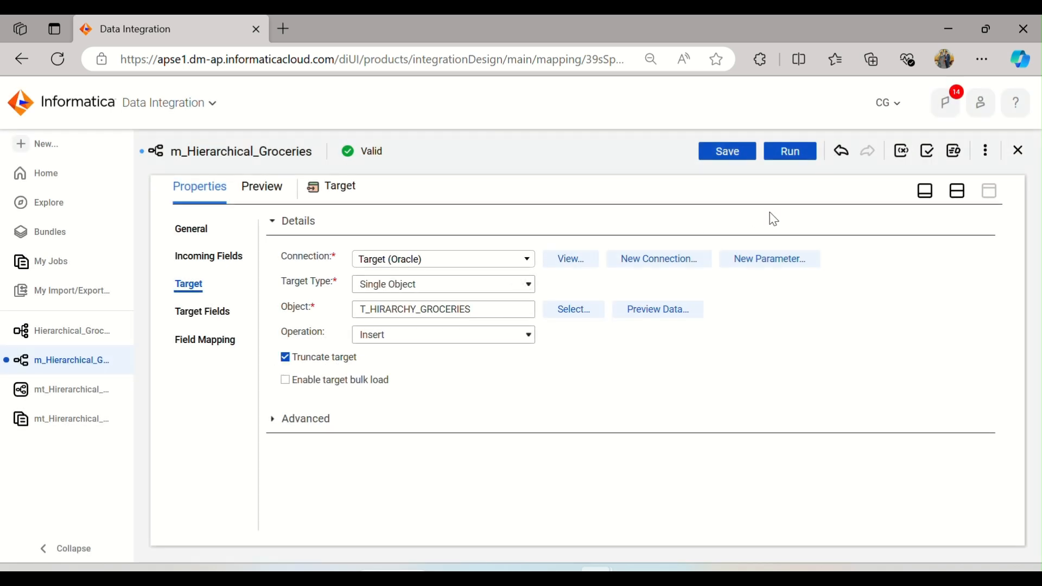
{"action": "left_click", "coordinate": [957, 193]}
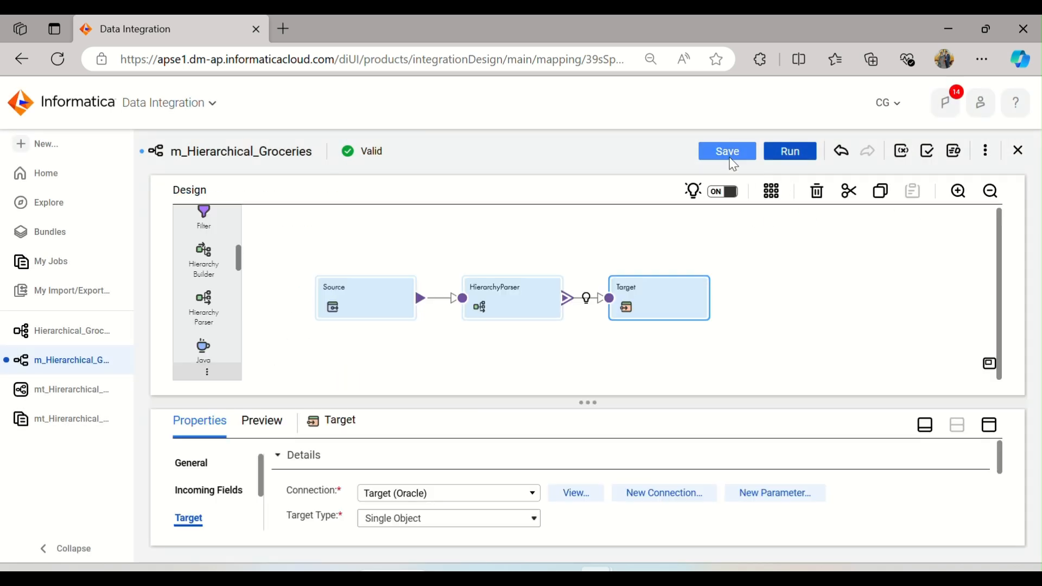
{"action": "left_click", "coordinate": [730, 157]}
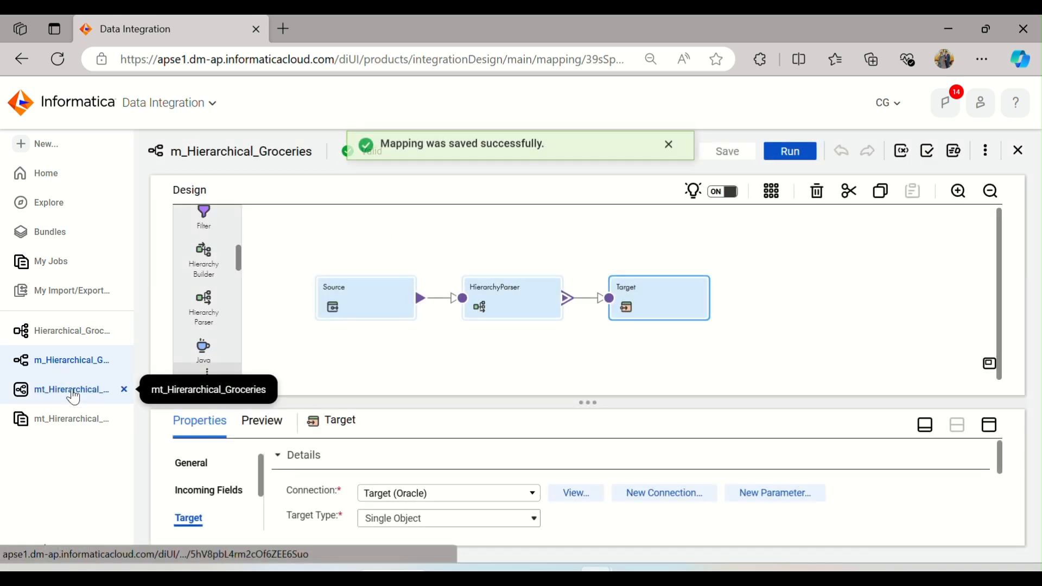
Step: Restart the mapping task from the failed job's page and refresh its status in My Jobs
{"action": "left_click", "coordinate": [73, 393]}
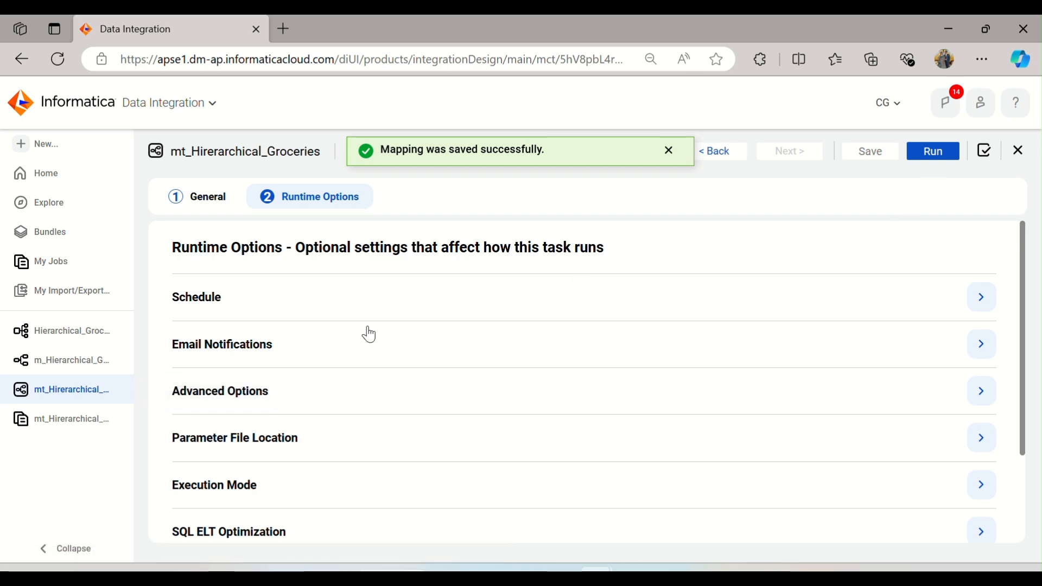
{"action": "left_click", "coordinate": [48, 418]}
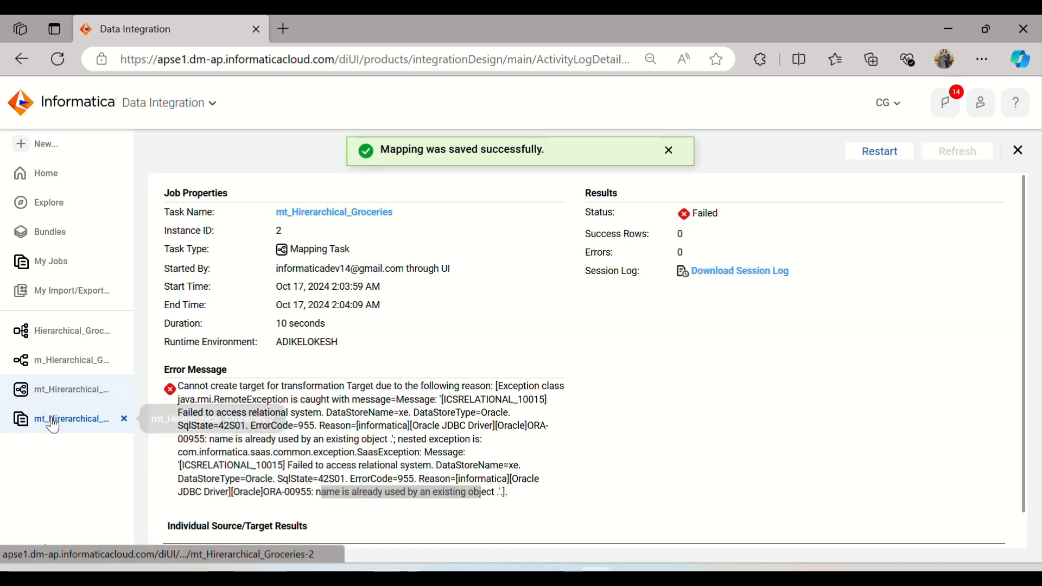
{"action": "left_click", "coordinate": [883, 152]}
{"action": "left_click", "coordinate": [552, 353]}
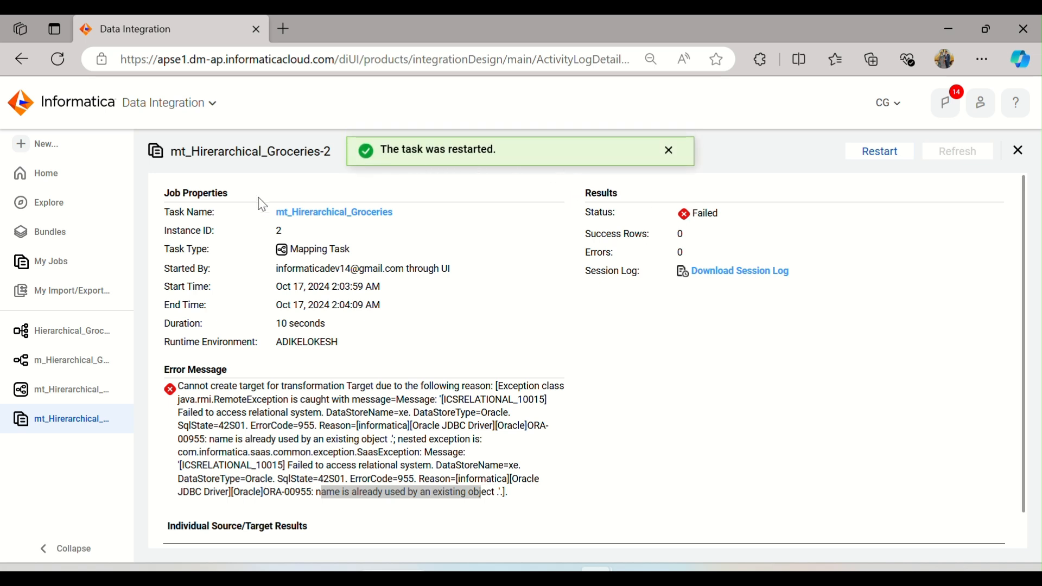
{"action": "left_click", "coordinate": [51, 261]}
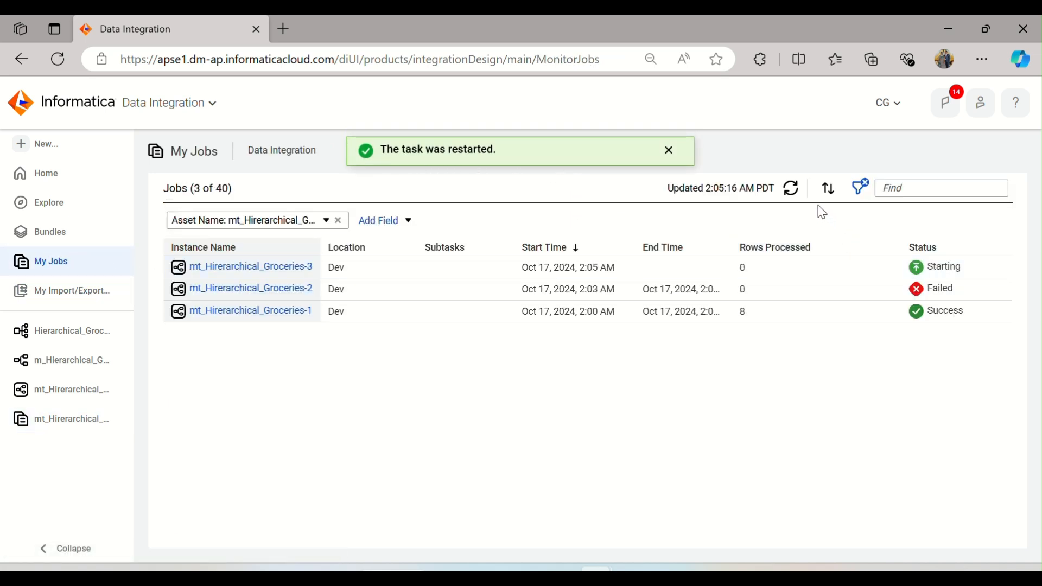
{"action": "left_click", "coordinate": [793, 190]}
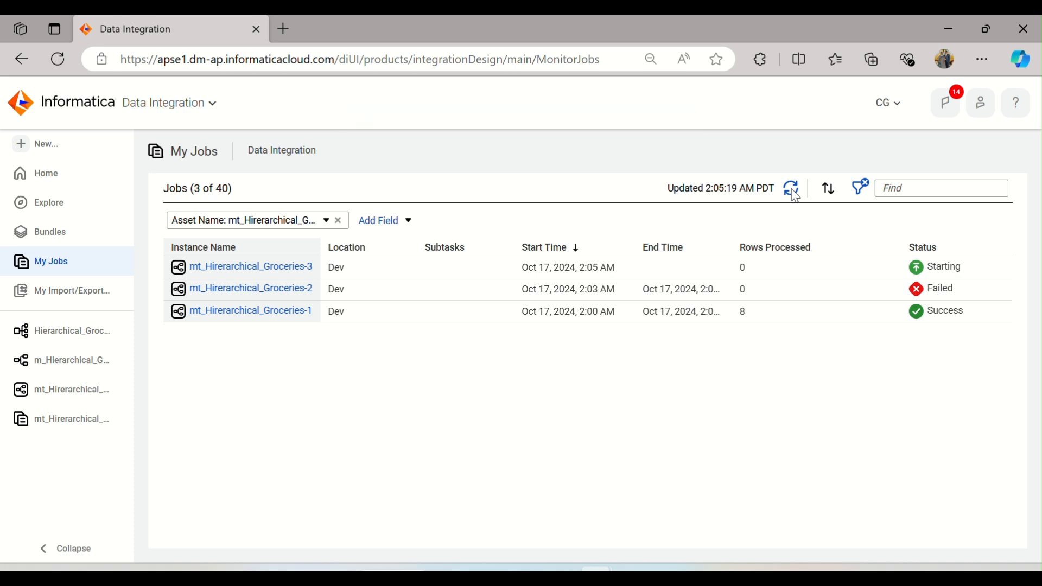
Step: Refresh the job list in My Jobs until the latest mapping task run finishes
{"action": "left_click", "coordinate": [793, 191]}
{"action": "left_click", "coordinate": [794, 191]}
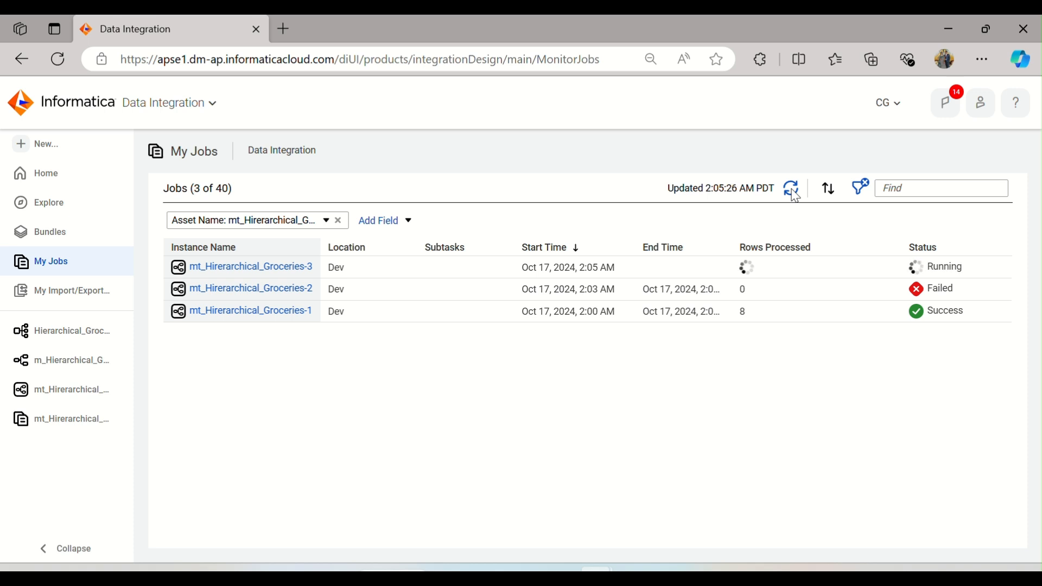
{"action": "left_click", "coordinate": [793, 191]}
{"action": "left_click", "coordinate": [793, 191]}
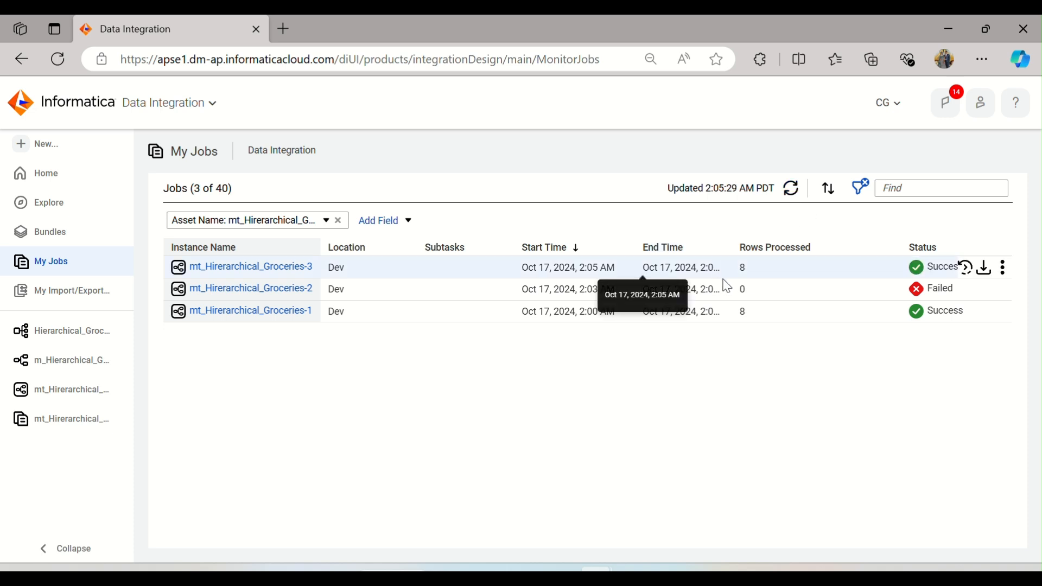
Step: Switch to SQL Developer and run the select query on t_hirarchy_groceries to check the loaded rows
{"action": "left_click", "coordinate": [633, 576]}
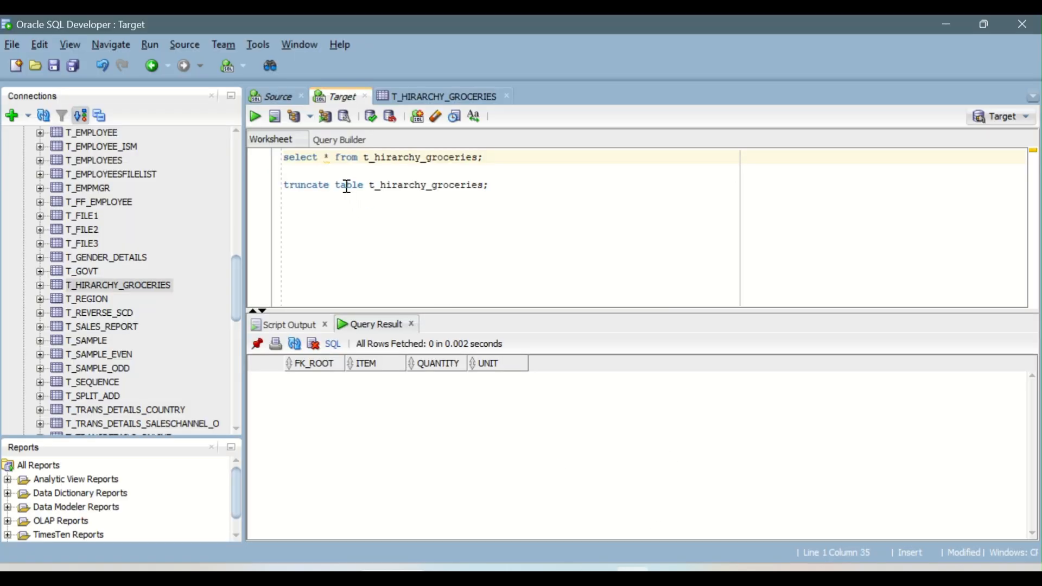
{"action": "left_click", "coordinate": [327, 158]}
{"action": "left_click", "coordinate": [255, 117]}
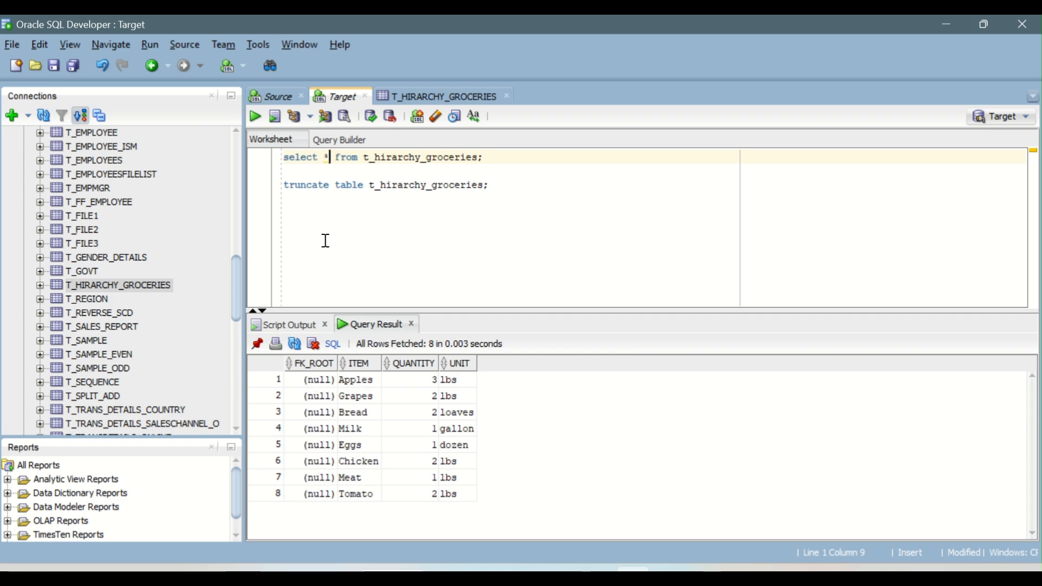
Step: Write and execute an ALTER TABLE statement dropping the FK_Root column from t_hirarchy_groceries
{"action": "mouse_move", "coordinate": [302, 368]}
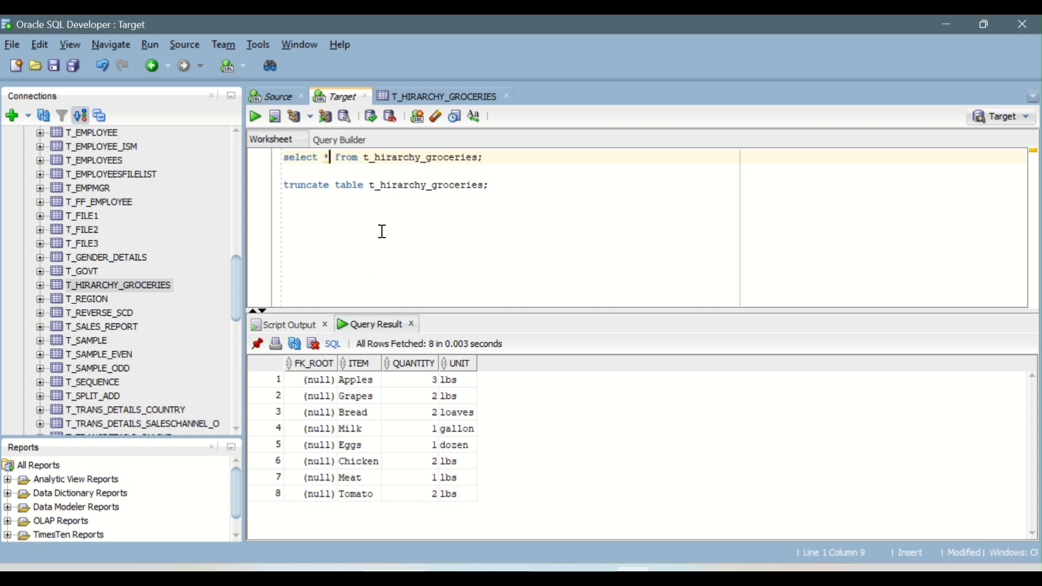
{"action": "left_click", "coordinate": [315, 172]}
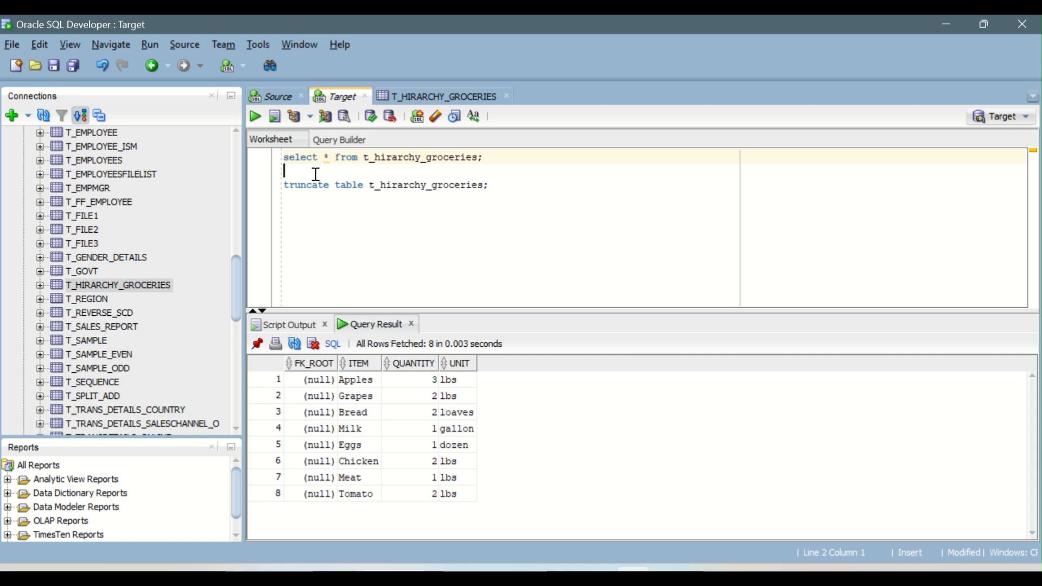
{"action": "key", "text": "Return"}
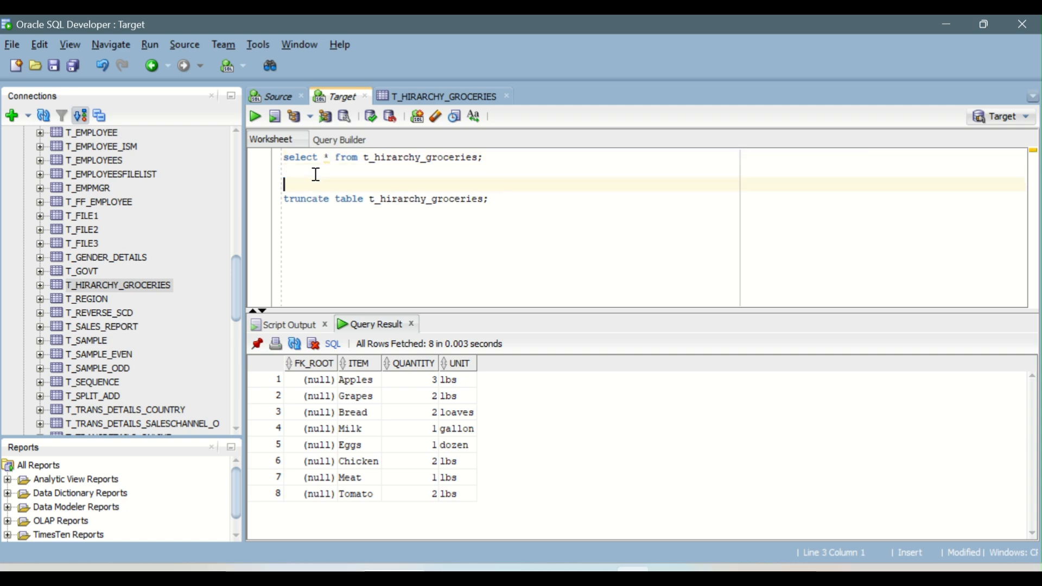
{"action": "type", "text": "alter table"}
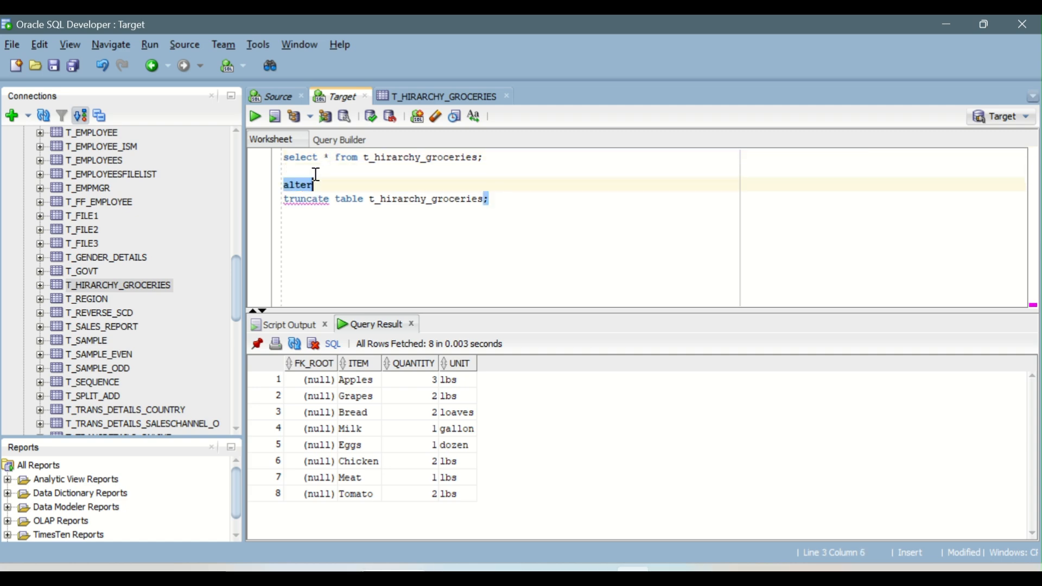
{"action": "double_click", "coordinate": [369, 158]}
{"action": "left_click", "coordinate": [369, 157]}
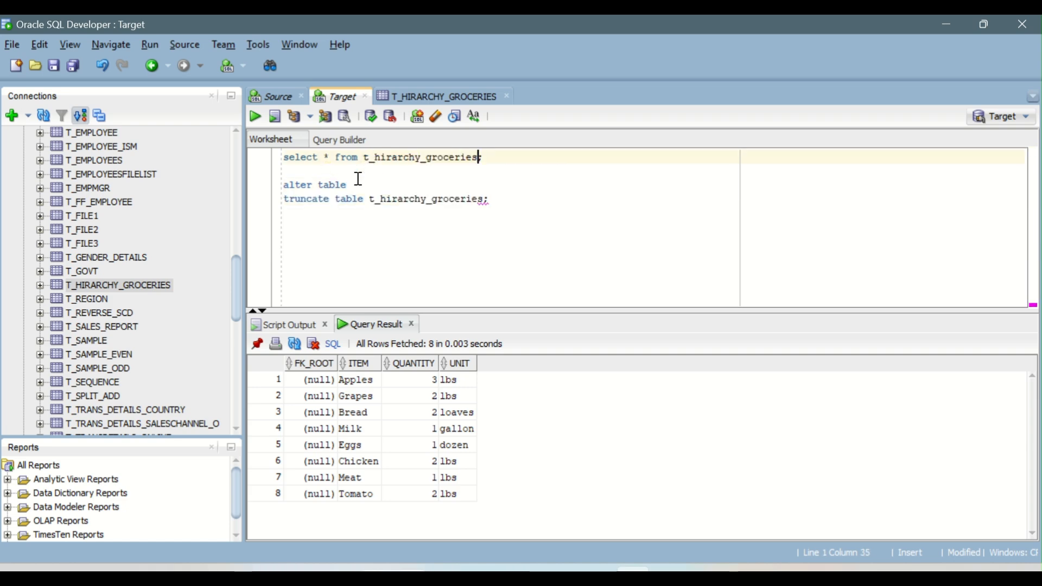
{"action": "double_click", "coordinate": [382, 158]}
{"action": "key", "text": "ctrl+c"}
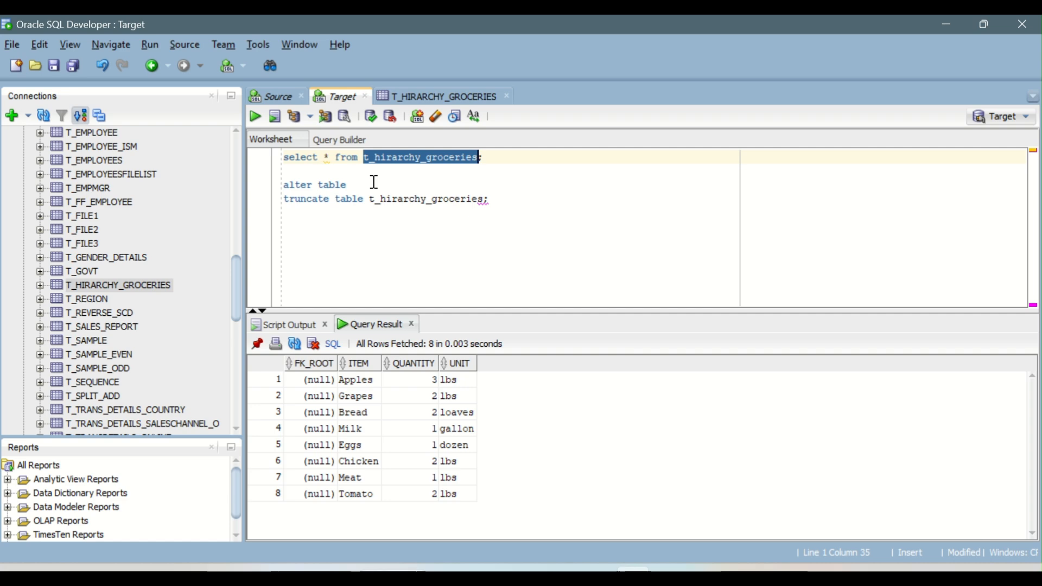
{"action": "left_click", "coordinate": [375, 185]}
{"action": "key", "text": "ctrl+v"}
{"action": "type", "text": "drop"}
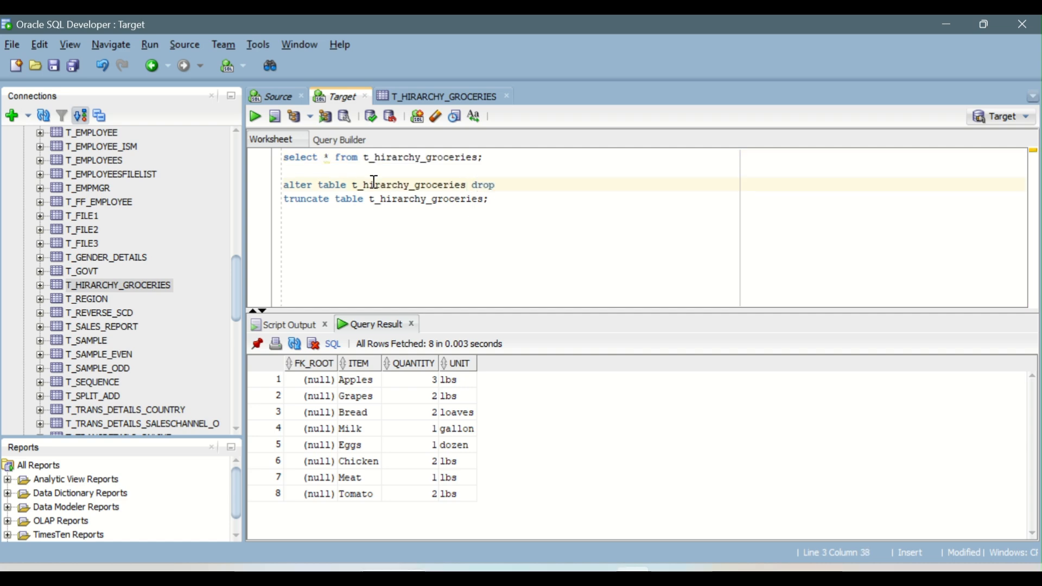
{"action": "type", "text": " column FK_Root;"}
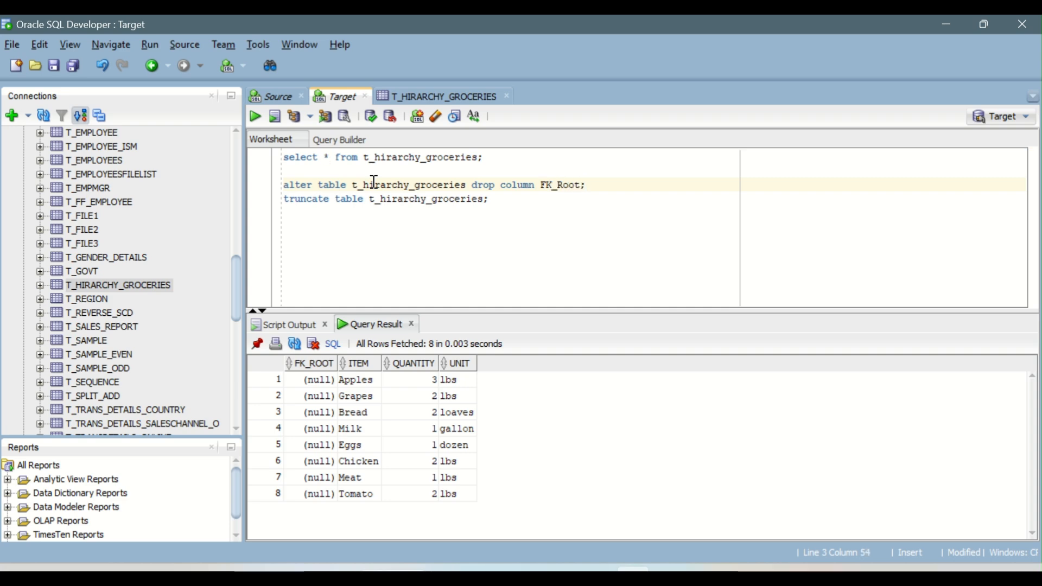
{"action": "key", "text": "ctrl+Return"}
Step: Rerun the select query on t_hirarchy_groceries and delete the ALTER TABLE statement from the worksheet
{"action": "key", "text": "Up"}
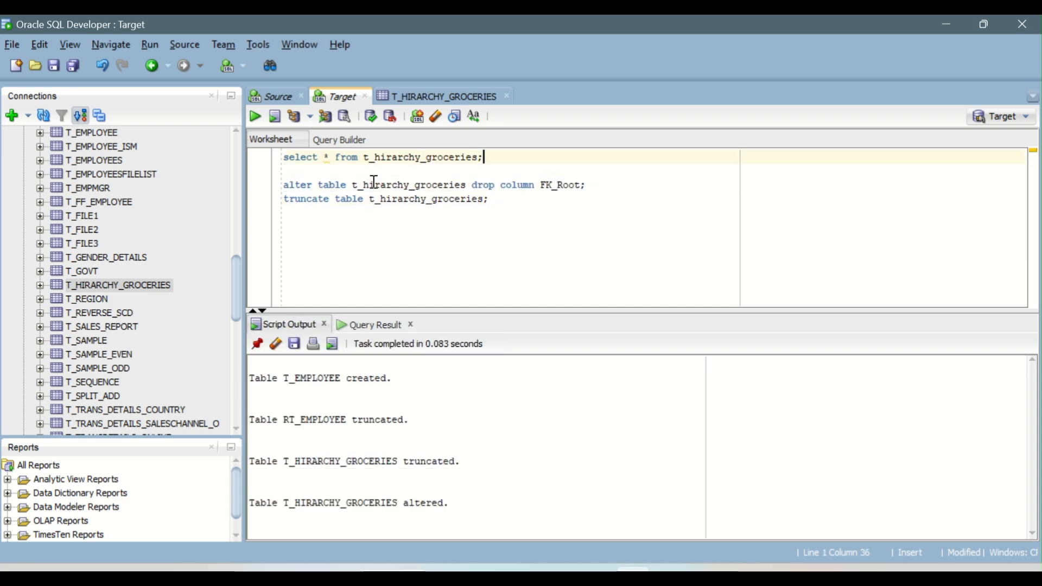
{"action": "key", "text": "ctrl+Return"}
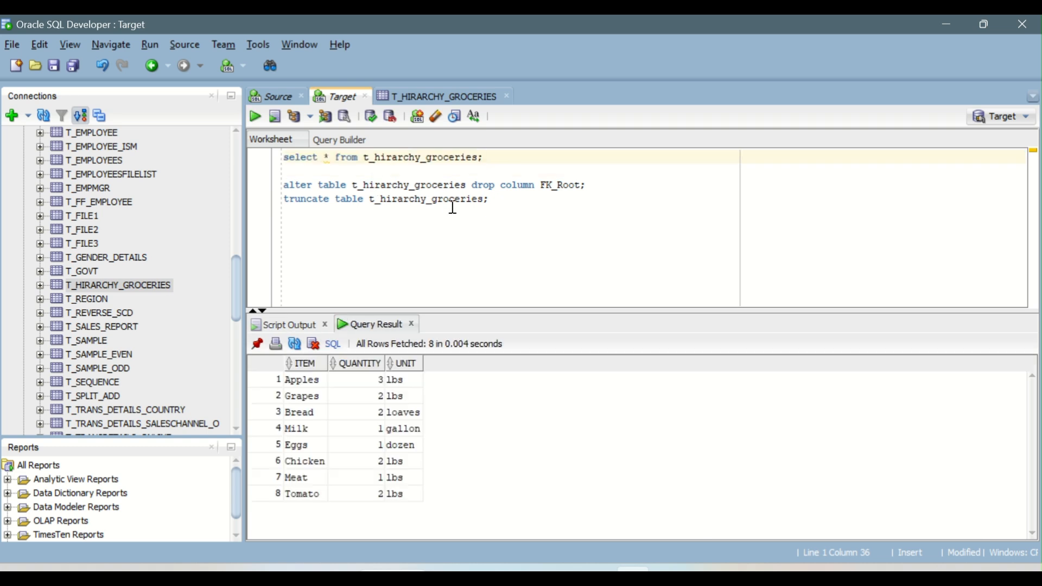
{"action": "left_click_drag", "start_coordinate": [589, 187], "coordinate": [270, 187]}
{"action": "key", "text": "Delete"}
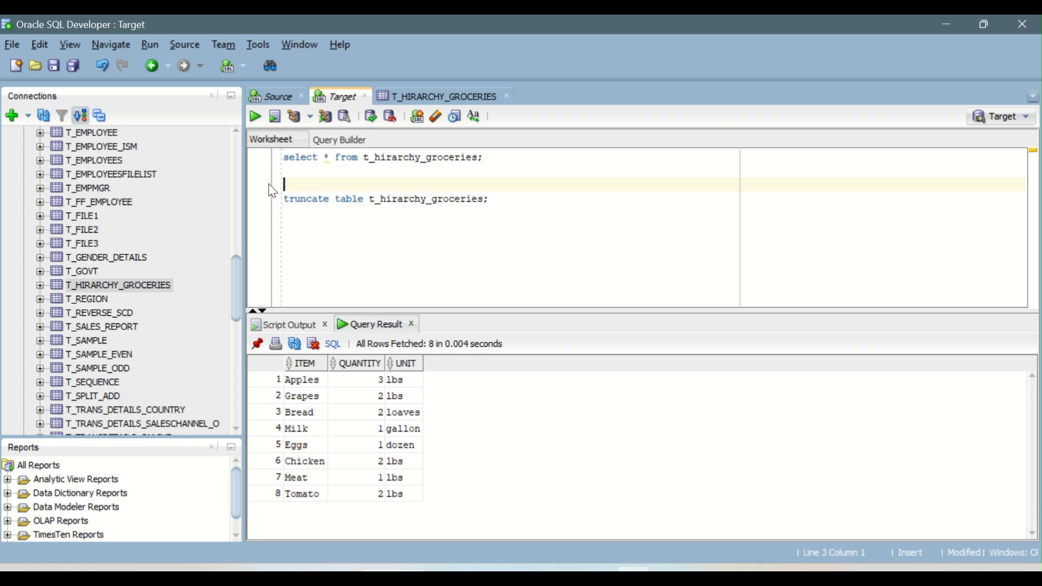
Step: Return to the browser's My Jobs page
{"action": "left_click_drag", "start_coordinate": [312, 383], "coordinate": [360, 493]}
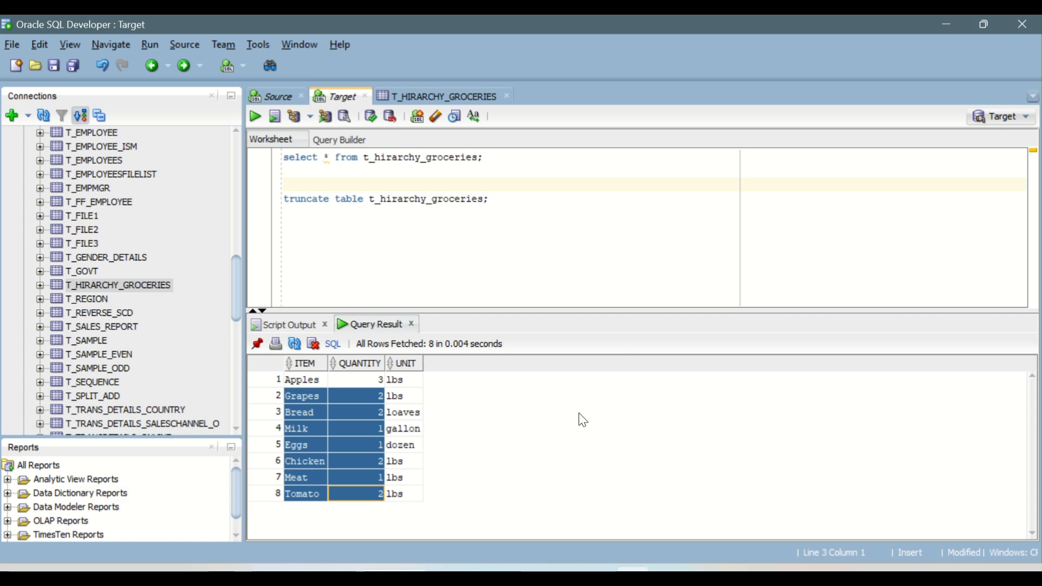
{"action": "left_click", "coordinate": [508, 187]}
{"action": "mouse_move", "coordinate": [595, 571]}
{"action": "left_click", "coordinate": [649, 516]}
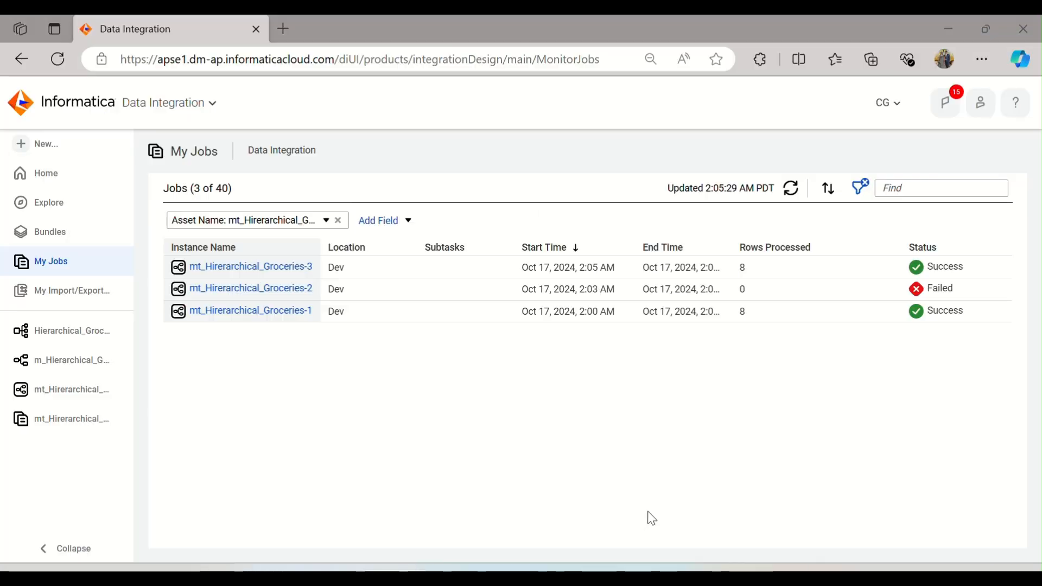
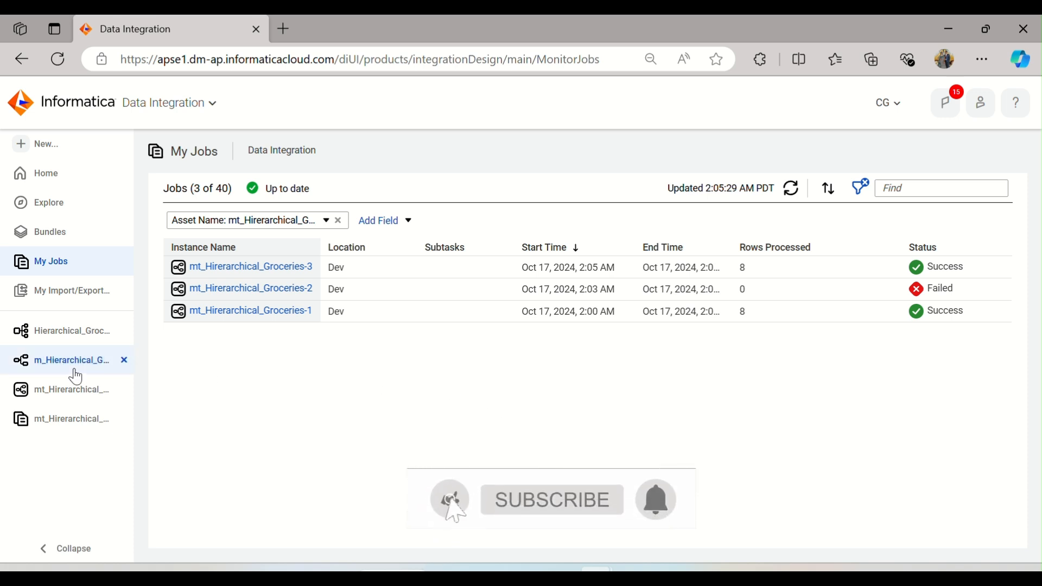
Step: Close the open mapping, mapping task and hierarchical schema tabs in the navigation pane
{"action": "left_click", "coordinate": [124, 390]}
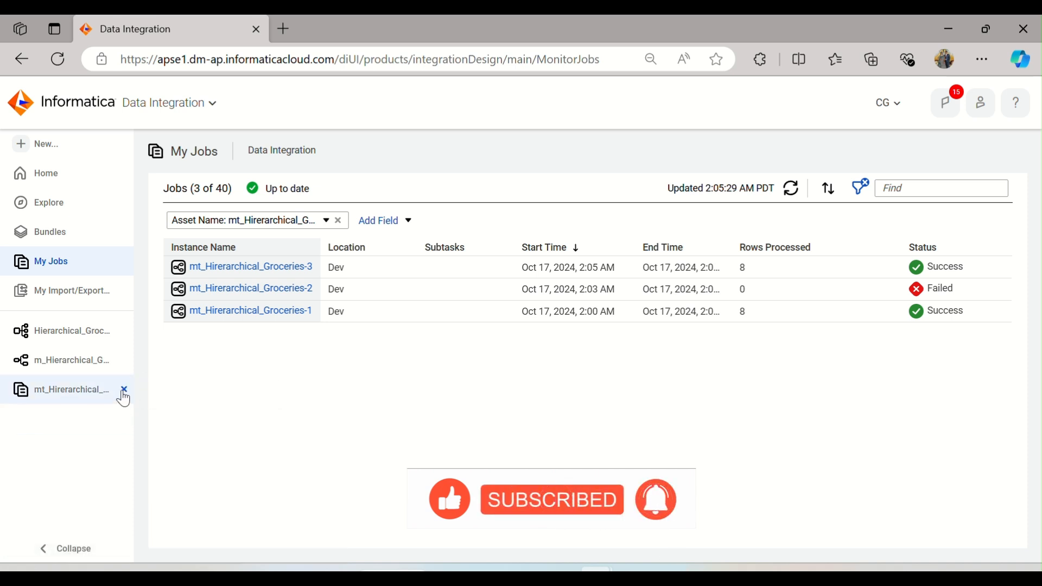
{"action": "left_click", "coordinate": [124, 390]}
{"action": "left_click", "coordinate": [125, 360]}
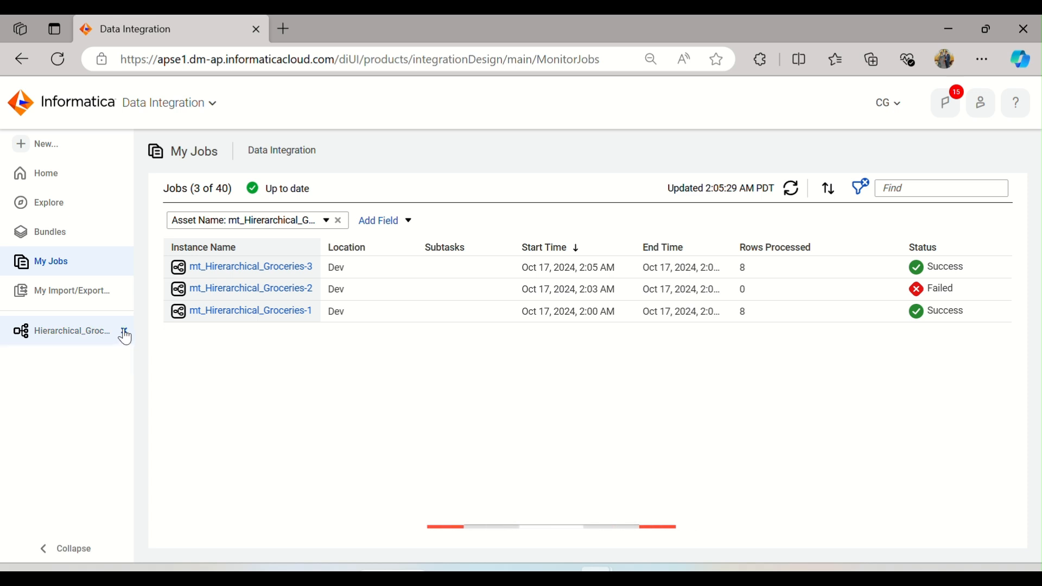
{"action": "left_click", "coordinate": [125, 332]}
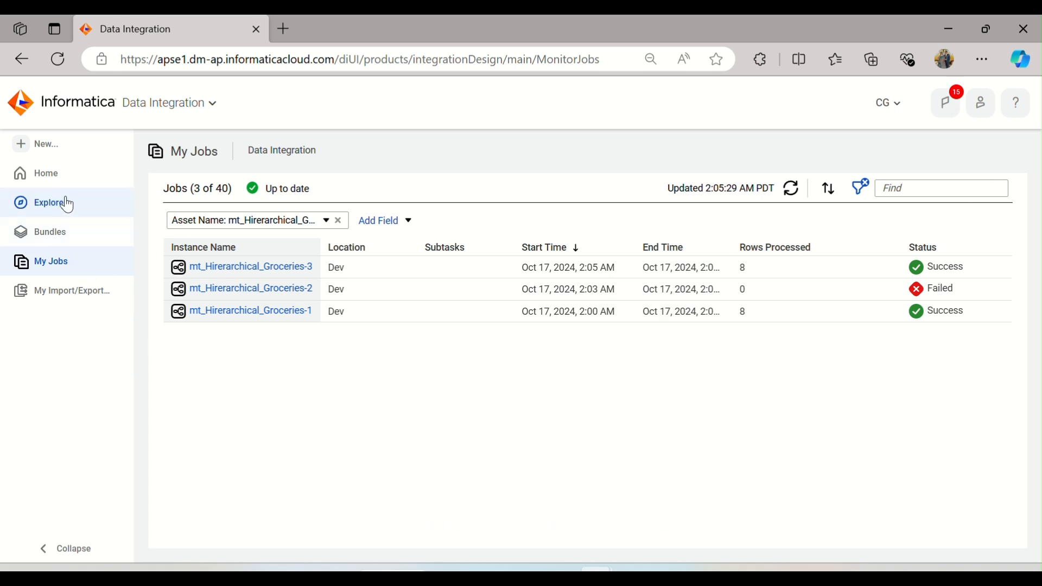
Step: Create a new Hierarchical Schema component and start renaming it Hierarchical_XML_
{"action": "left_click", "coordinate": [51, 145]}
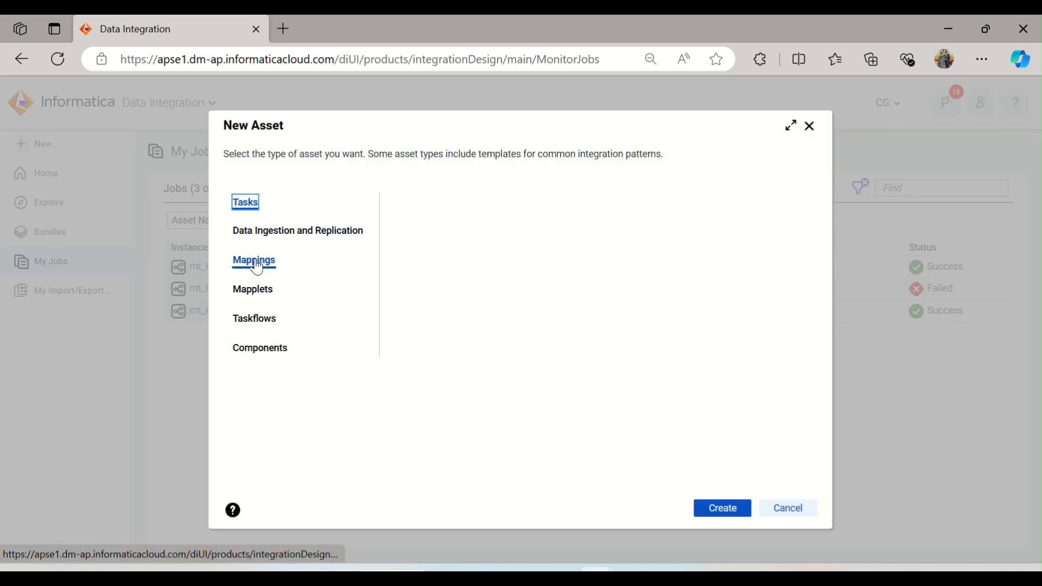
{"action": "left_click", "coordinate": [266, 351]}
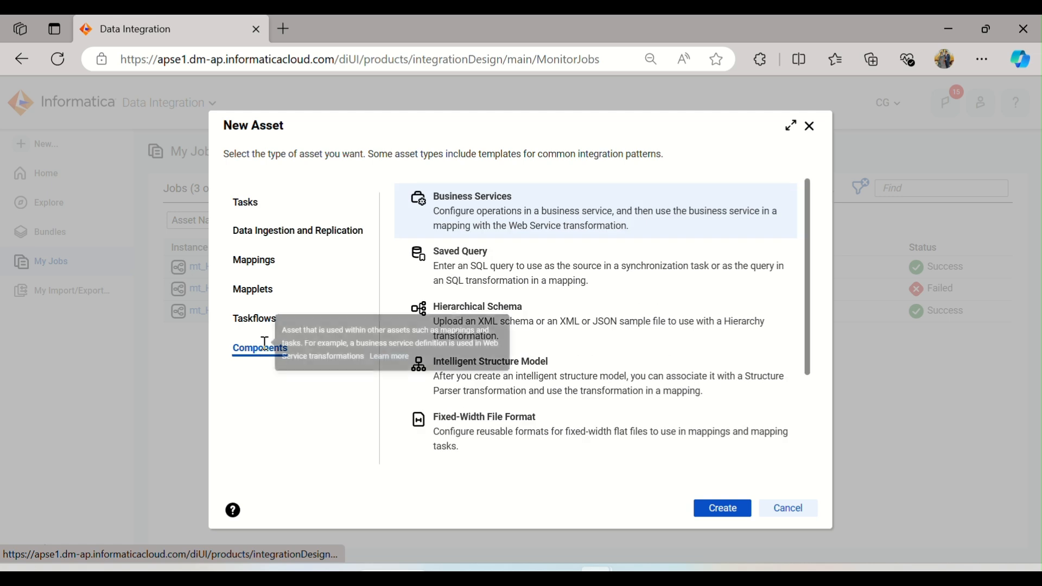
{"action": "left_click", "coordinate": [624, 326]}
{"action": "left_click", "coordinate": [732, 512]}
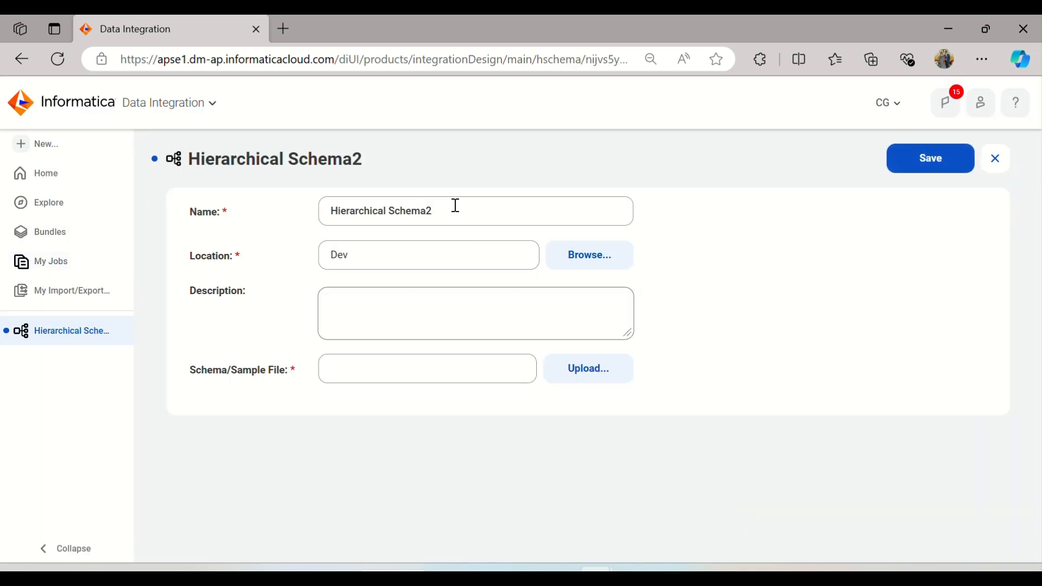
{"action": "left_click_drag", "start_coordinate": [453, 205], "coordinate": [389, 204]}
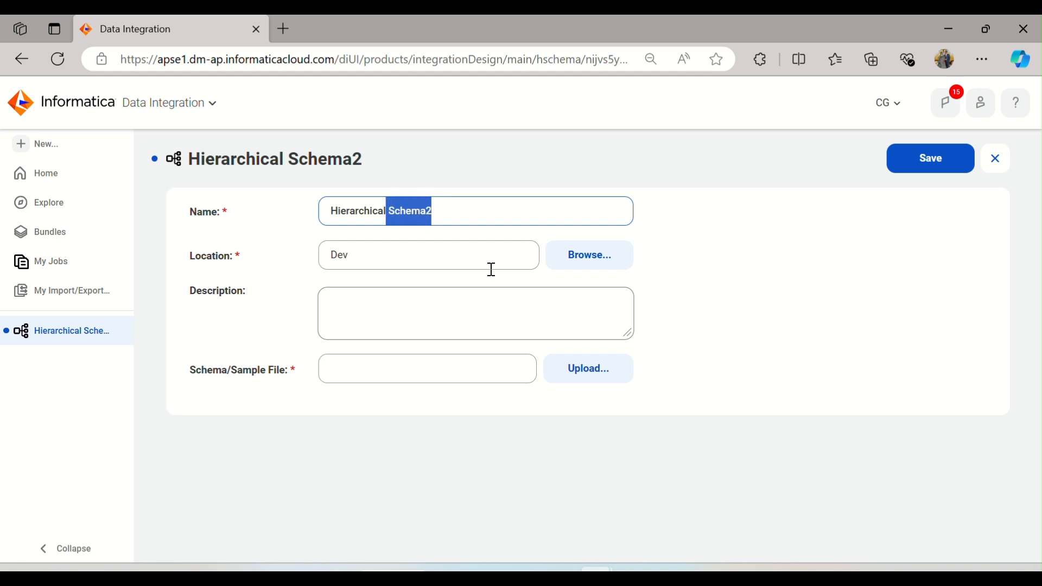
{"action": "type", "text": "_"}
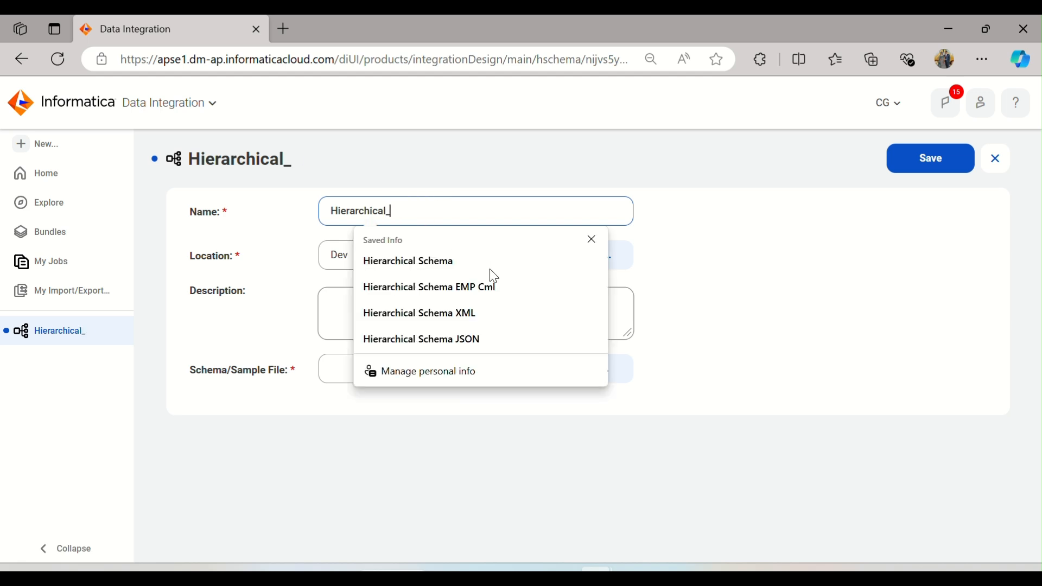
{"action": "type", "text": "XML_"}
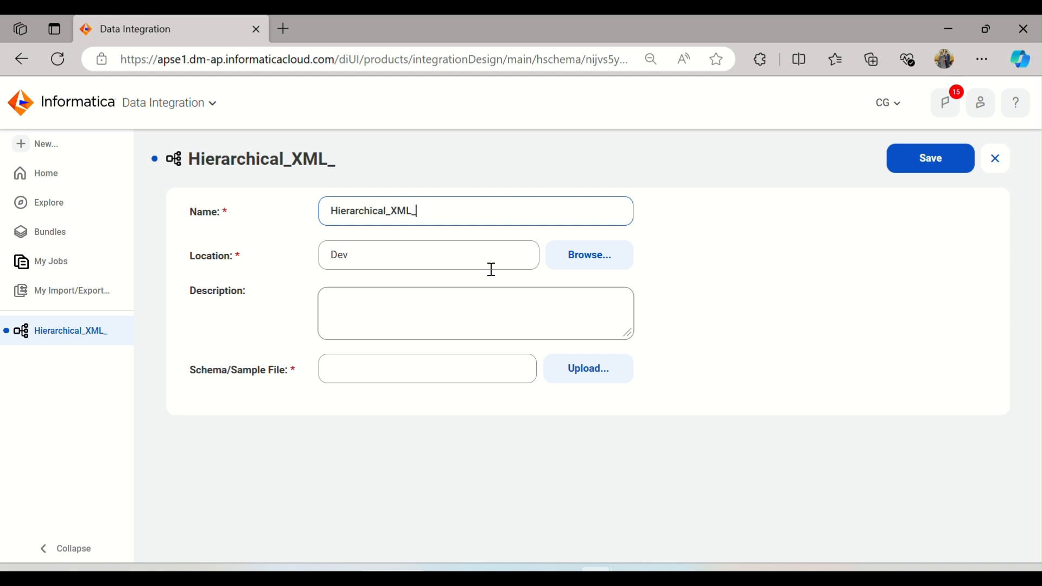
Step: Open people_details.xml from the Source_Files folder in the browser to examine its XML structure, then close that tab
{"action": "mouse_move", "coordinate": [487, 578]}
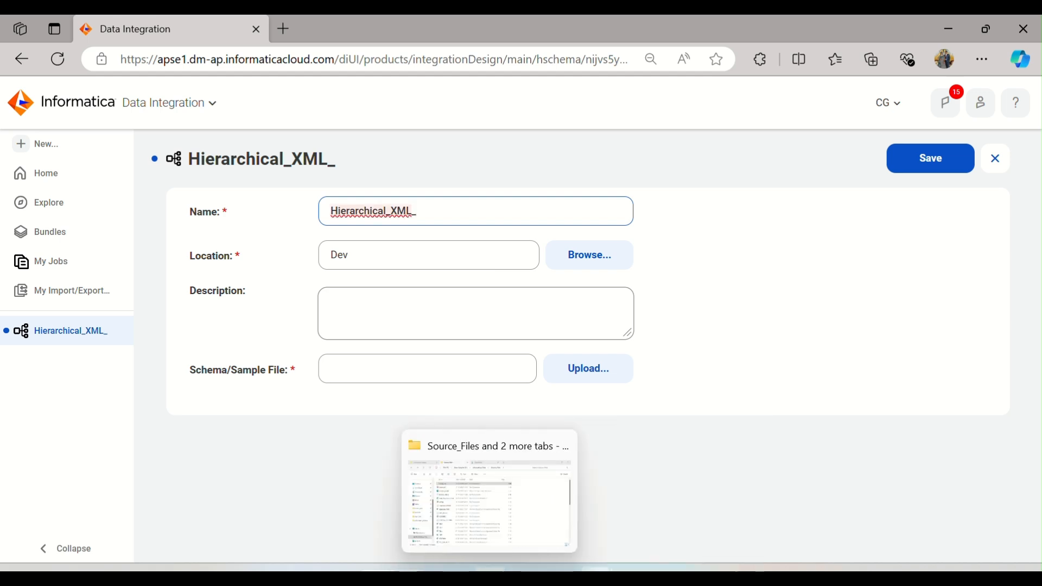
{"action": "left_click", "coordinate": [484, 522]}
{"action": "double_click", "coordinate": [240, 213]}
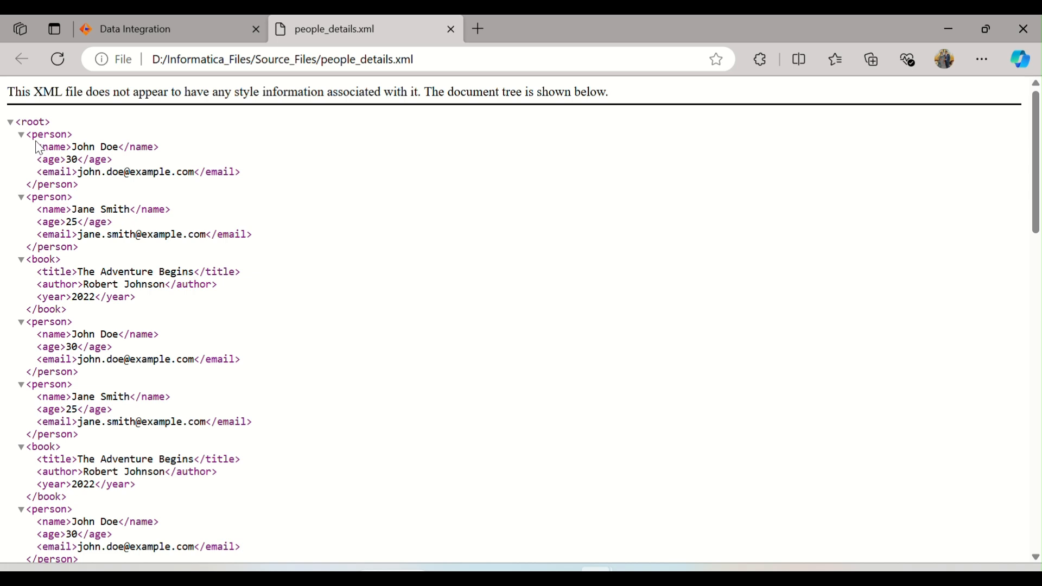
{"action": "left_click_drag", "start_coordinate": [43, 146], "coordinate": [76, 171]}
{"action": "left_click", "coordinate": [104, 191]}
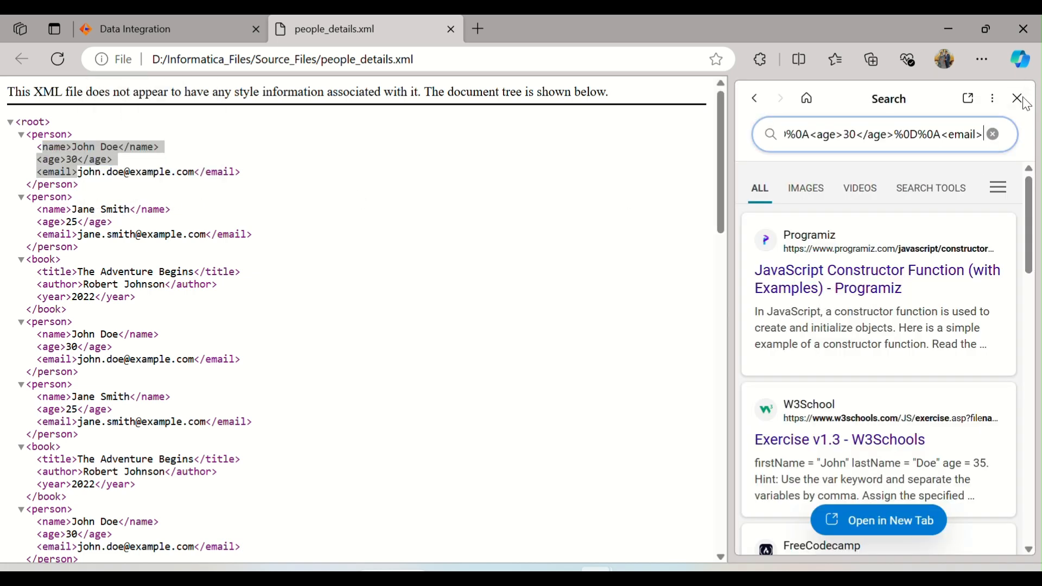
{"action": "left_click", "coordinate": [1016, 98]}
{"action": "left_click", "coordinate": [362, 104]}
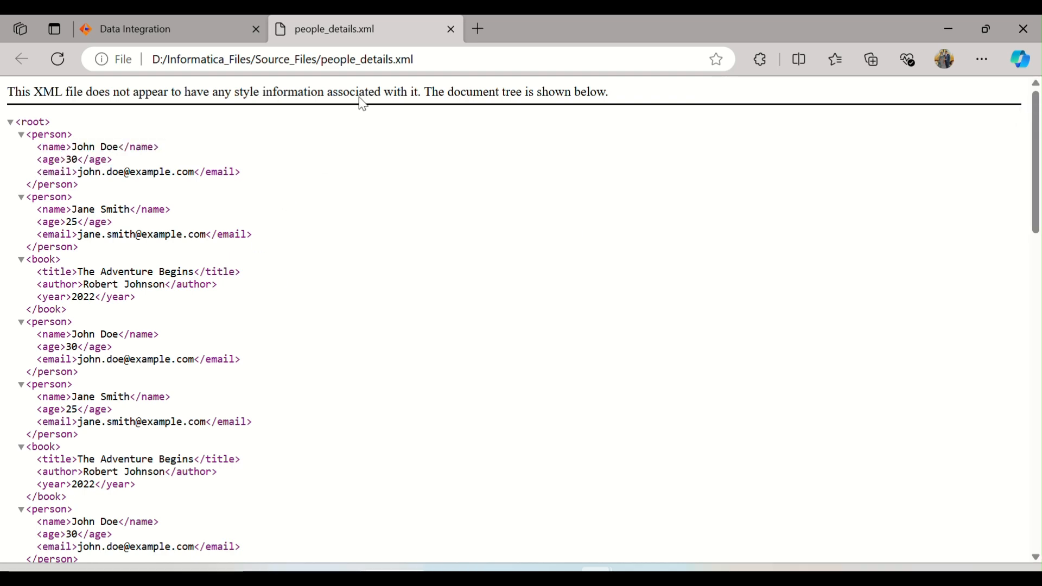
{"action": "right_click", "coordinate": [368, 33]}
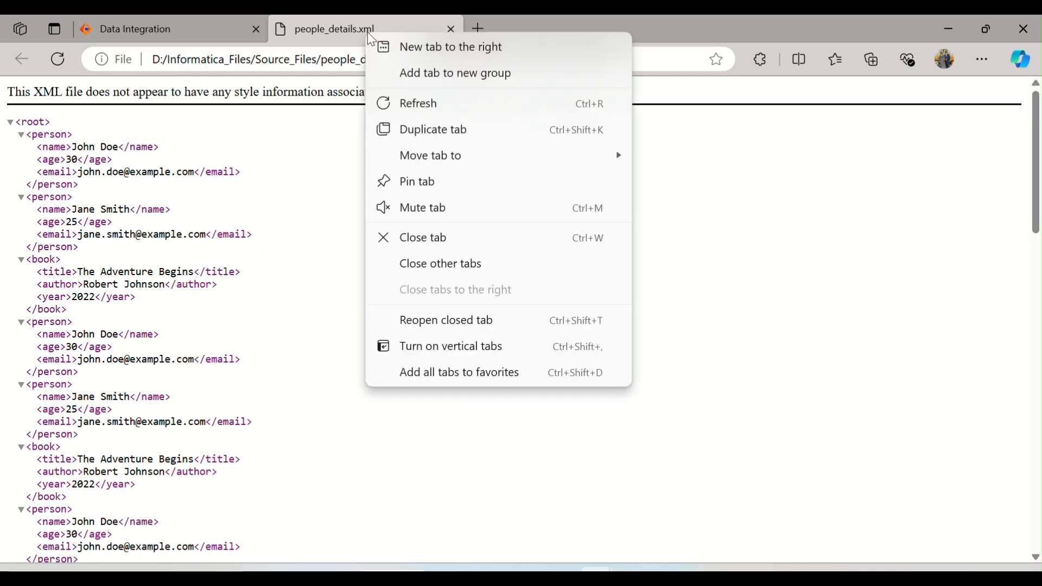
{"action": "left_click", "coordinate": [425, 244]}
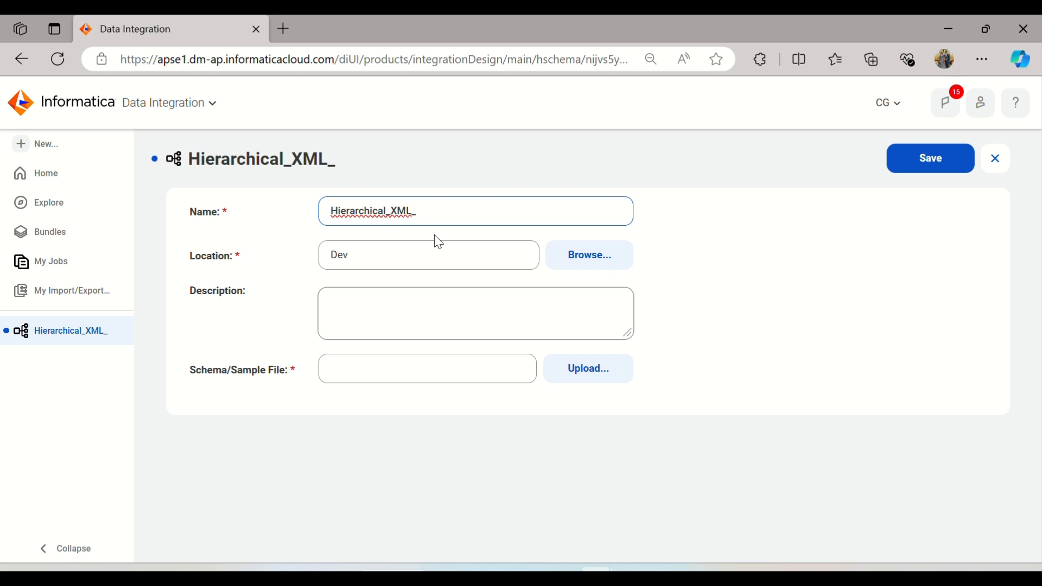
Step: Name the schema Hierarchical_XML_Peoples and choose people_details.xml as its schema/sample file
{"action": "type", "text": "People"}
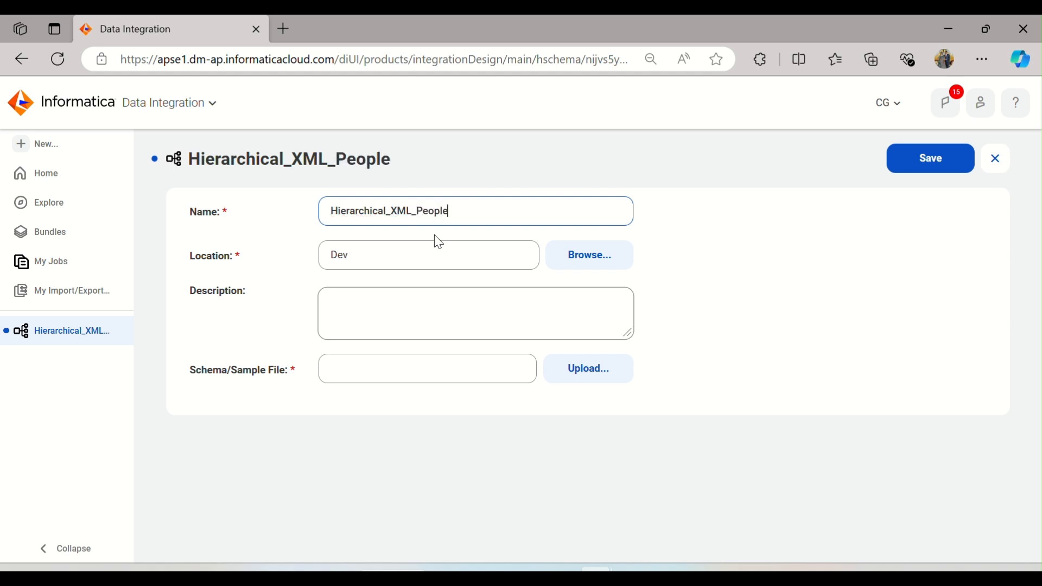
{"action": "type", "text": "s"}
{"action": "left_click", "coordinate": [416, 372]}
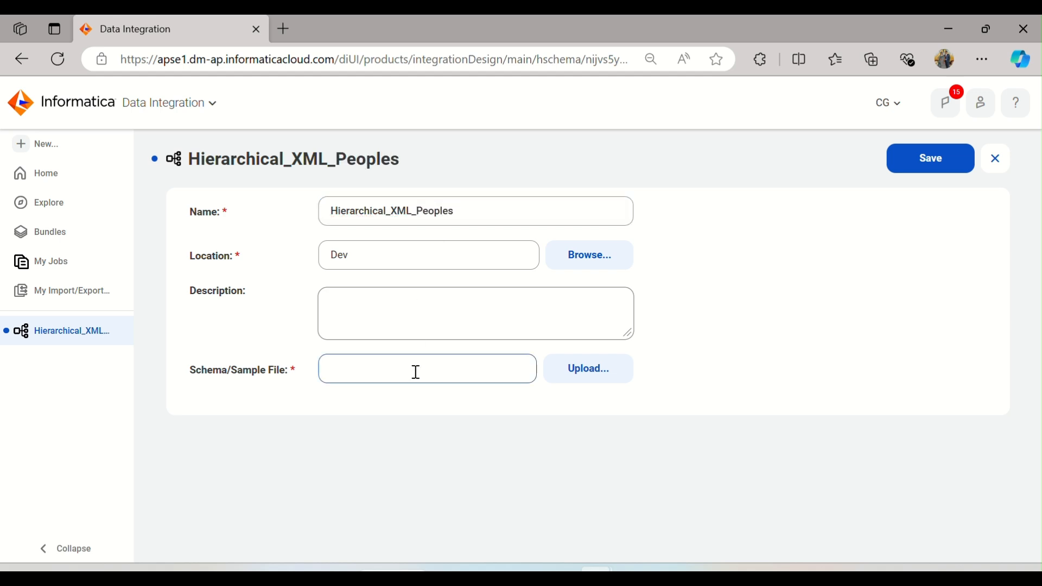
{"action": "left_click", "coordinate": [622, 382]}
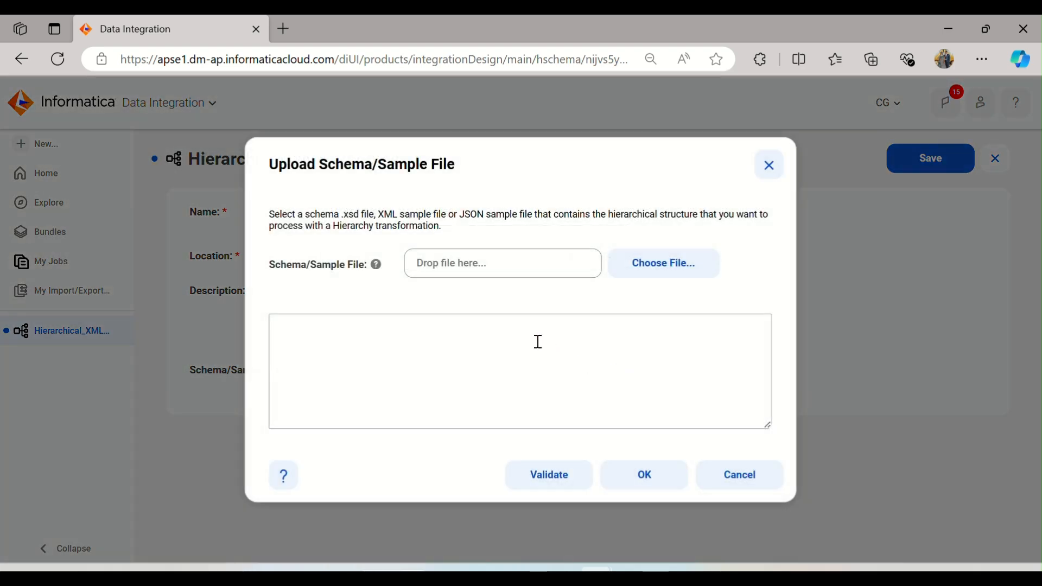
{"action": "left_click", "coordinate": [673, 266]}
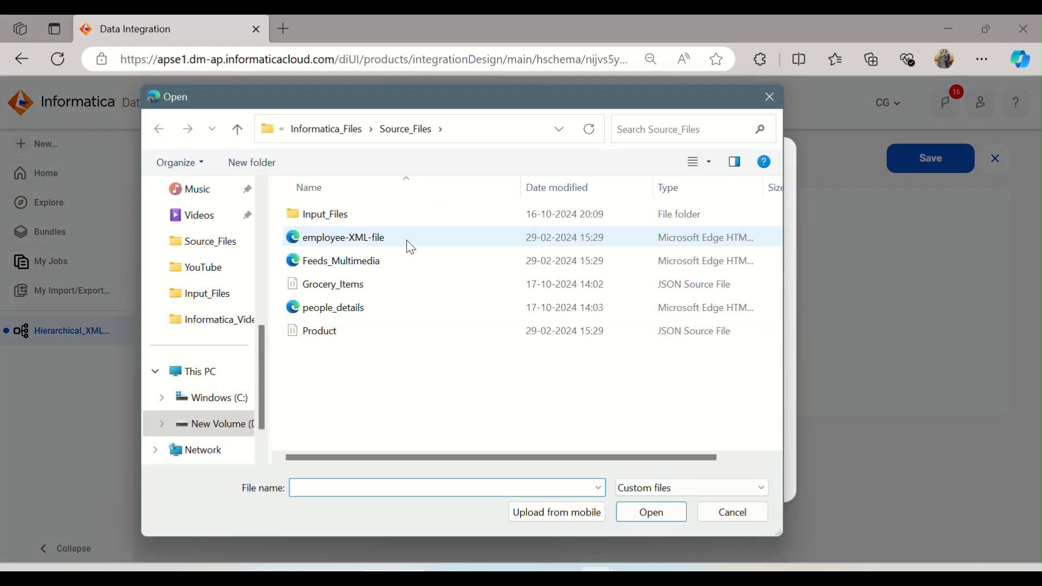
{"action": "left_click", "coordinate": [361, 308]}
{"action": "left_click", "coordinate": [664, 519]}
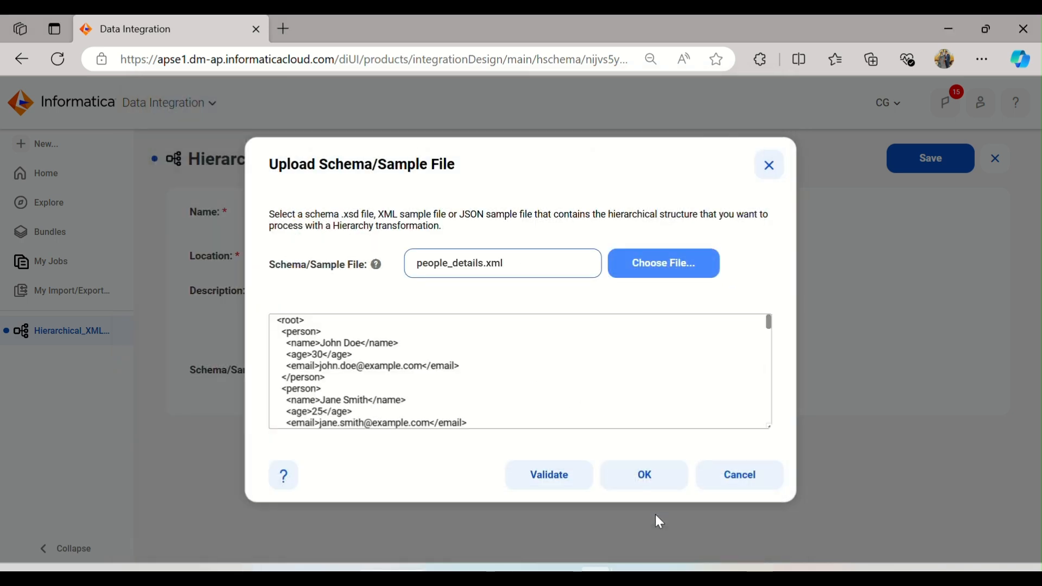
Step: Validate the uploaded XML sample, confirm the upload, and save the hierarchical schema
{"action": "scroll", "coordinate": [410, 360], "scroll_direction": "down", "scroll_amount": 3}
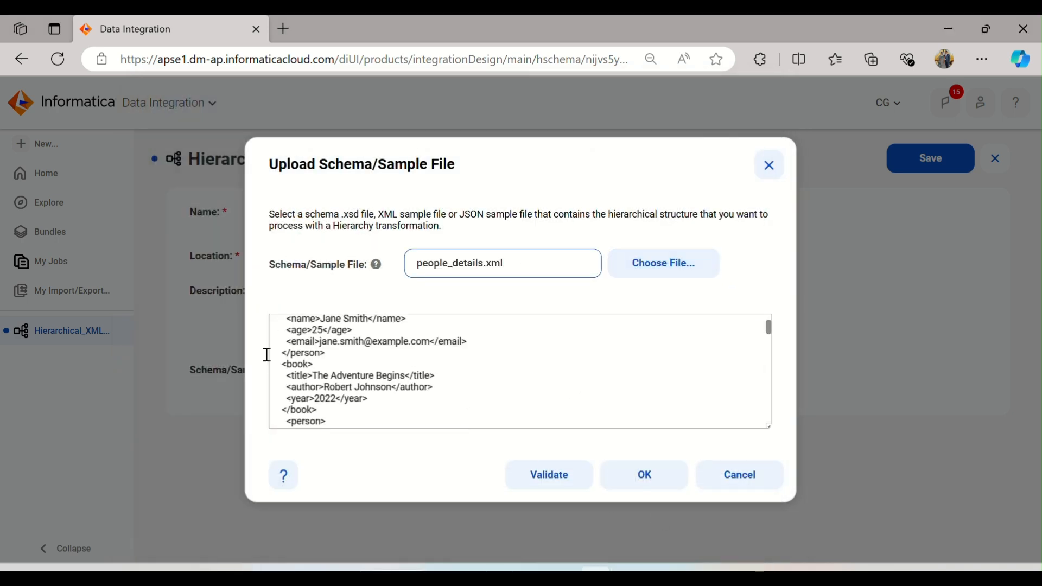
{"action": "scroll", "coordinate": [325, 350], "scroll_direction": "up", "scroll_amount": 3}
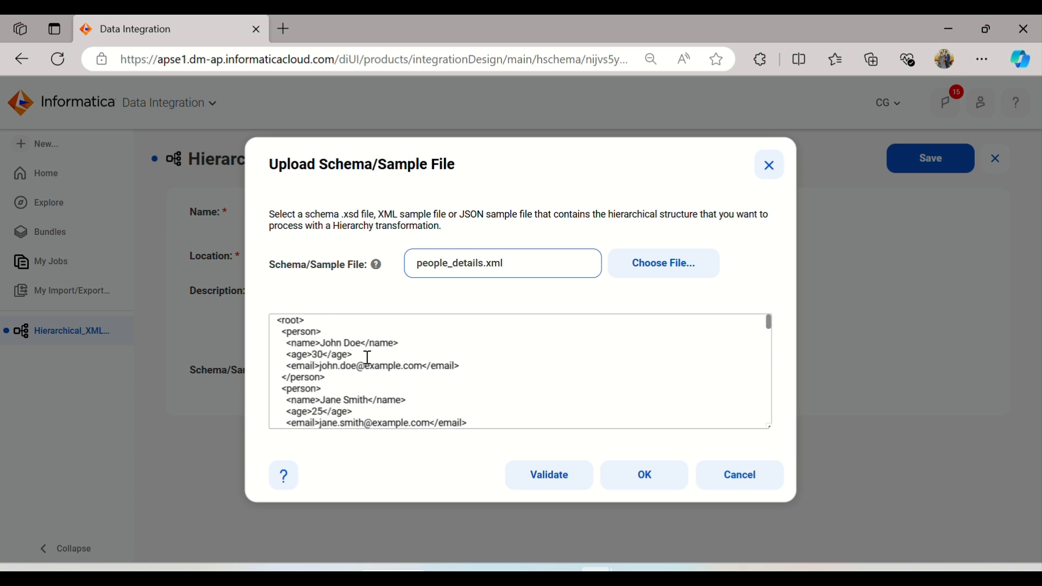
{"action": "left_click", "coordinate": [548, 474]}
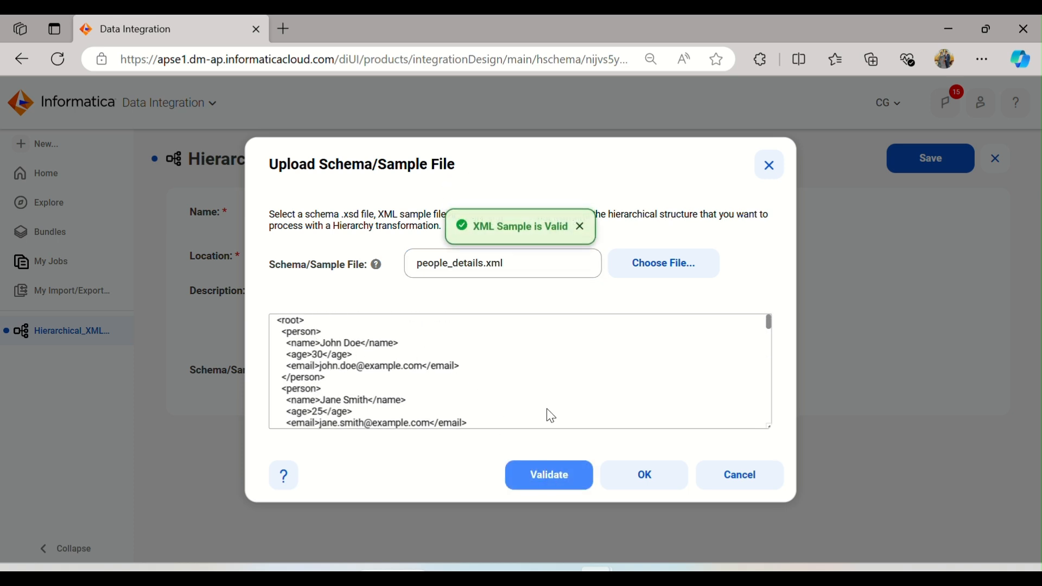
{"action": "left_click", "coordinate": [646, 476]}
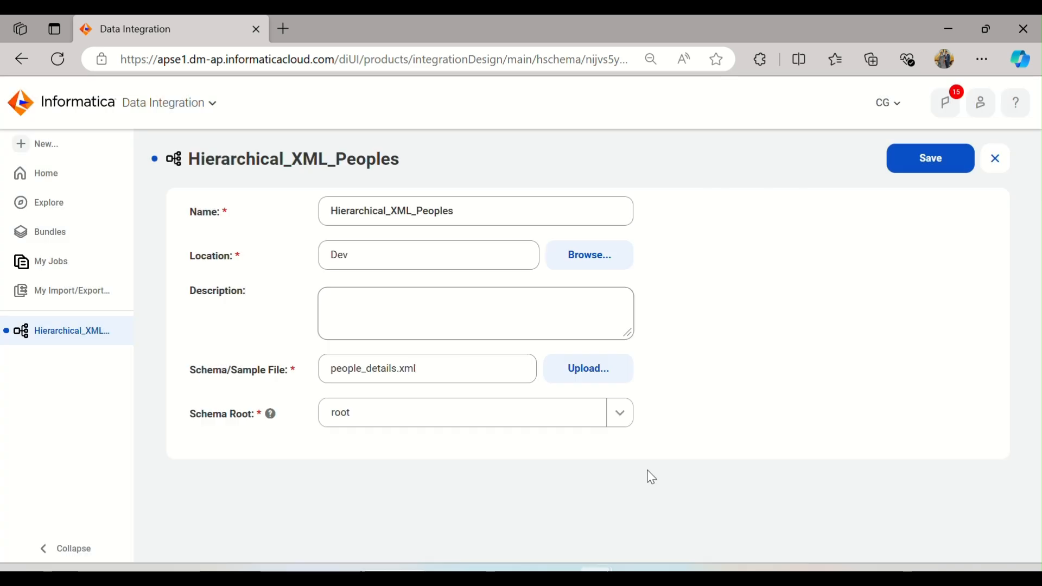
{"action": "left_click", "coordinate": [941, 171]}
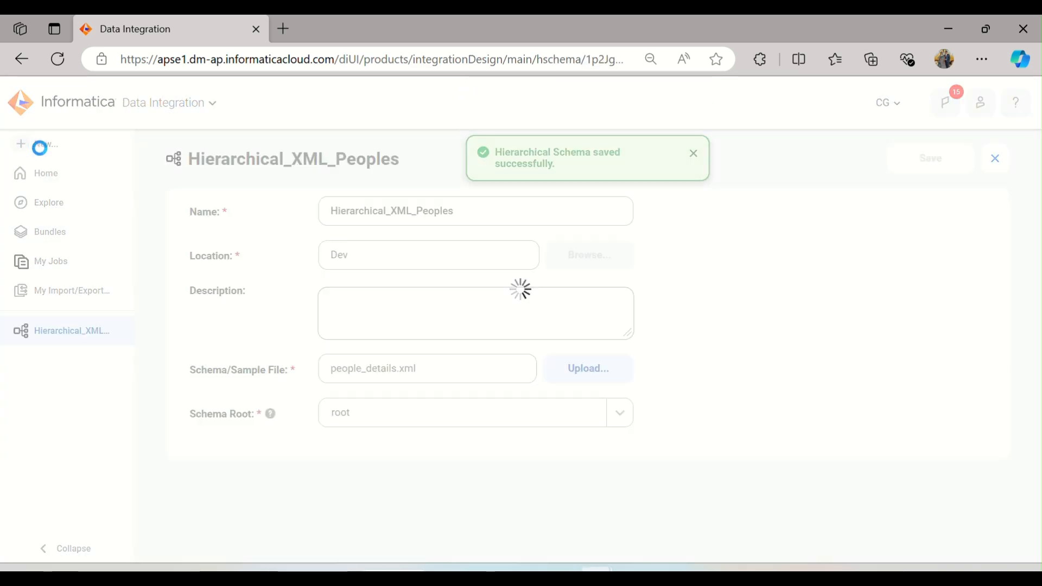
Step: Create a new mapping asset
{"action": "left_click", "coordinate": [43, 145]}
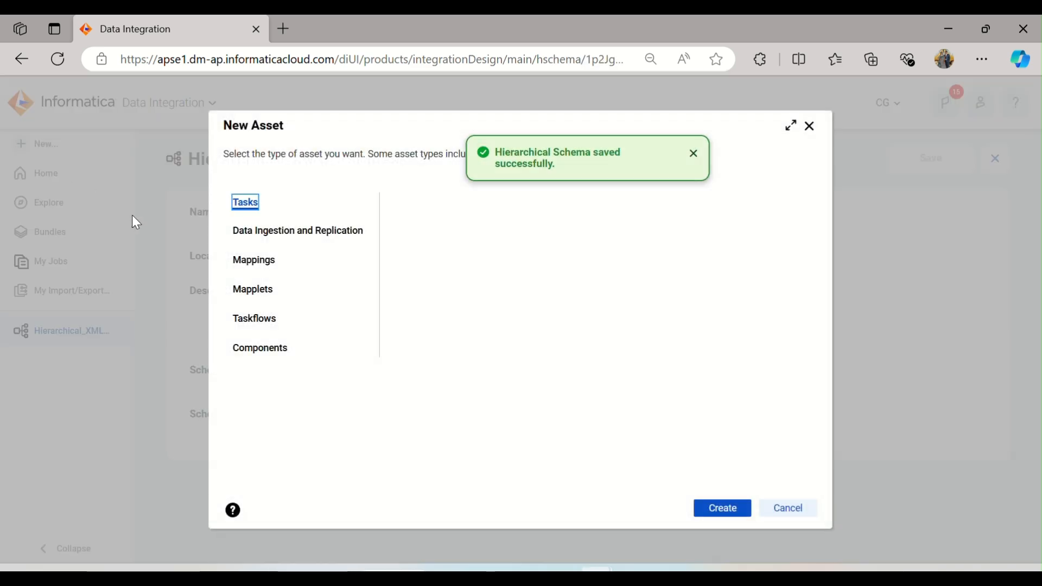
{"action": "left_click", "coordinate": [259, 349]}
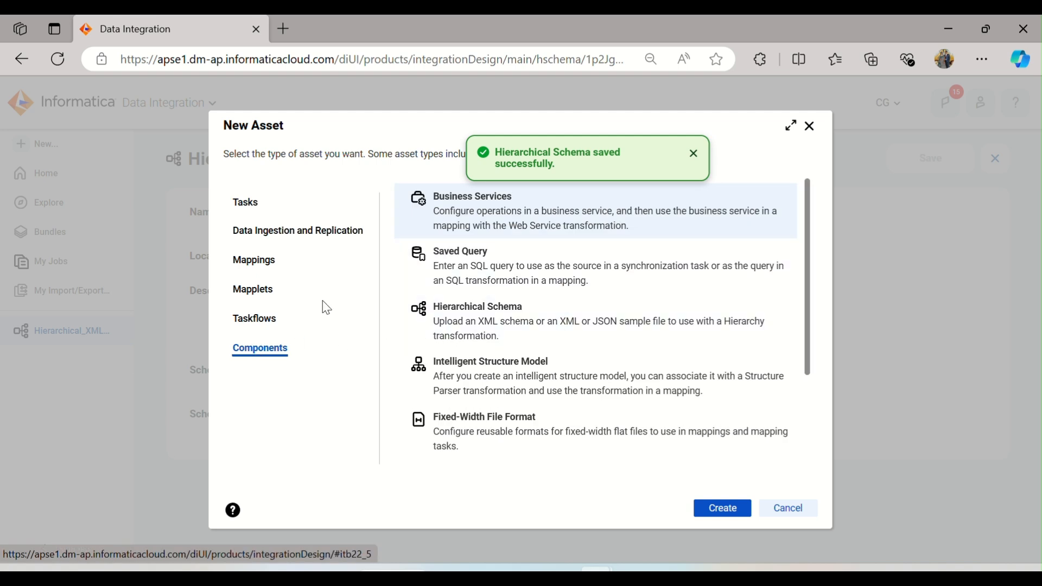
{"action": "left_click", "coordinate": [255, 261]}
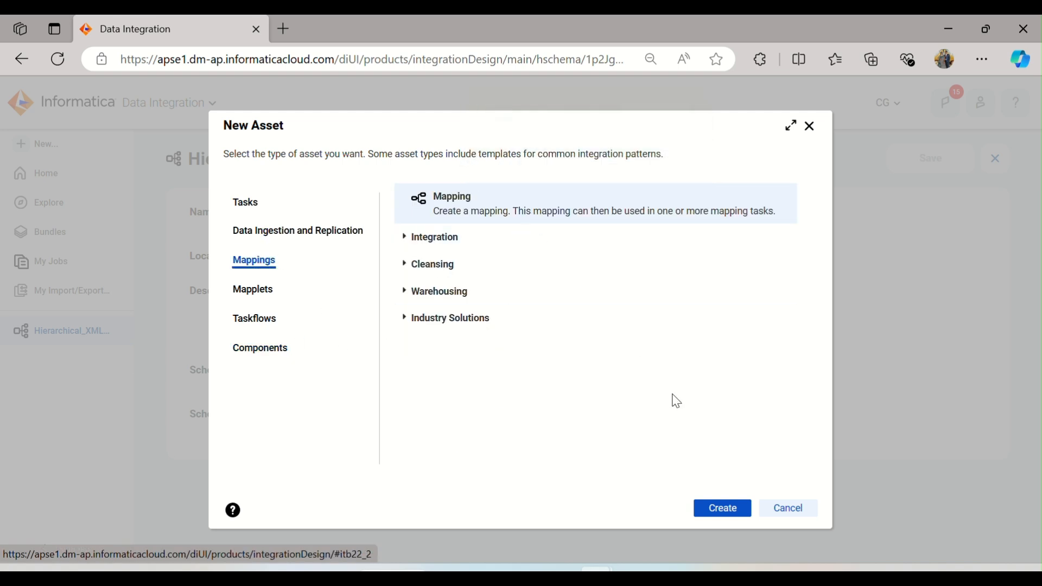
{"action": "left_click", "coordinate": [717, 513]}
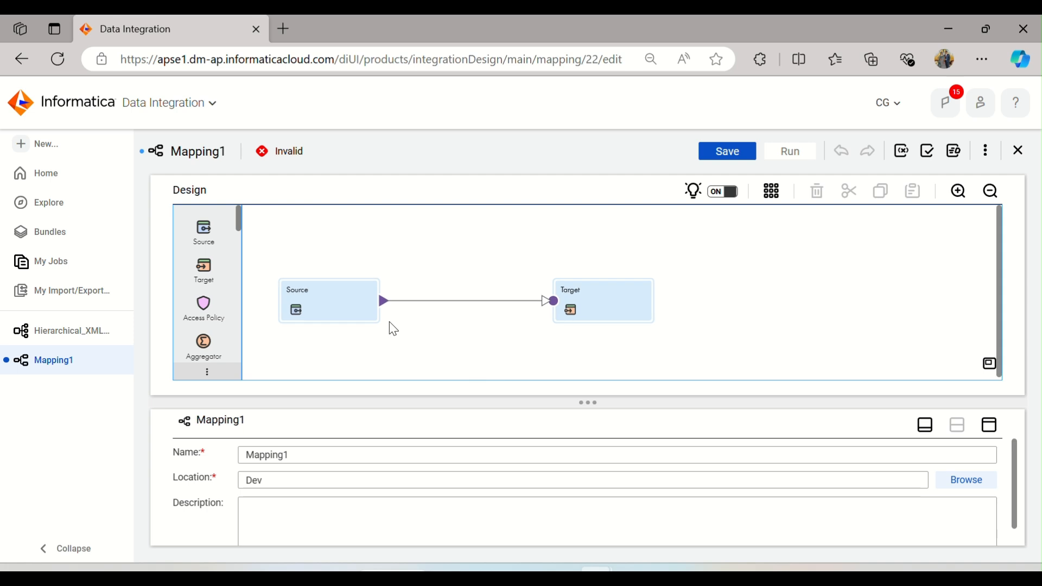
Step: Rename the mapping m_Hierarchical_XML_People
{"action": "left_click", "coordinate": [333, 309]}
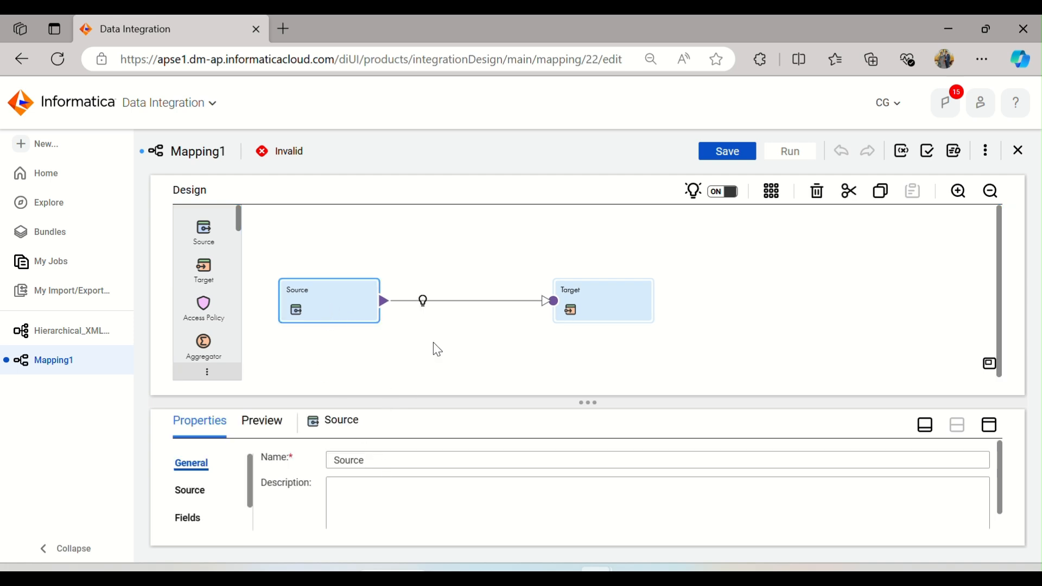
{"action": "left_click", "coordinate": [451, 280]}
{"action": "left_click", "coordinate": [305, 451]}
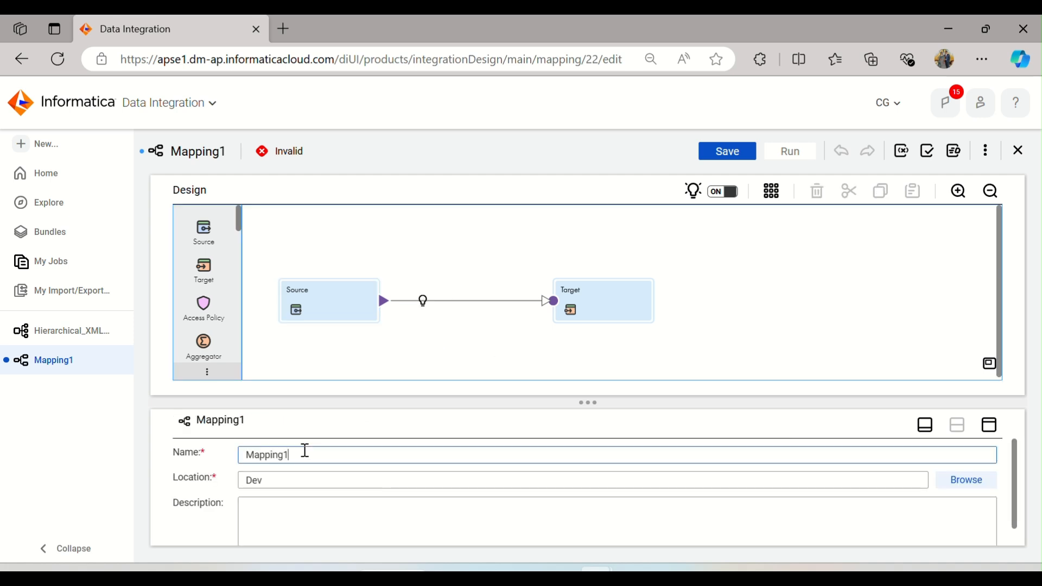
{"action": "left_click_drag", "start_coordinate": [307, 452], "coordinate": [211, 462]}
{"action": "type", "text": "m_Hierarchical_XML_People"}
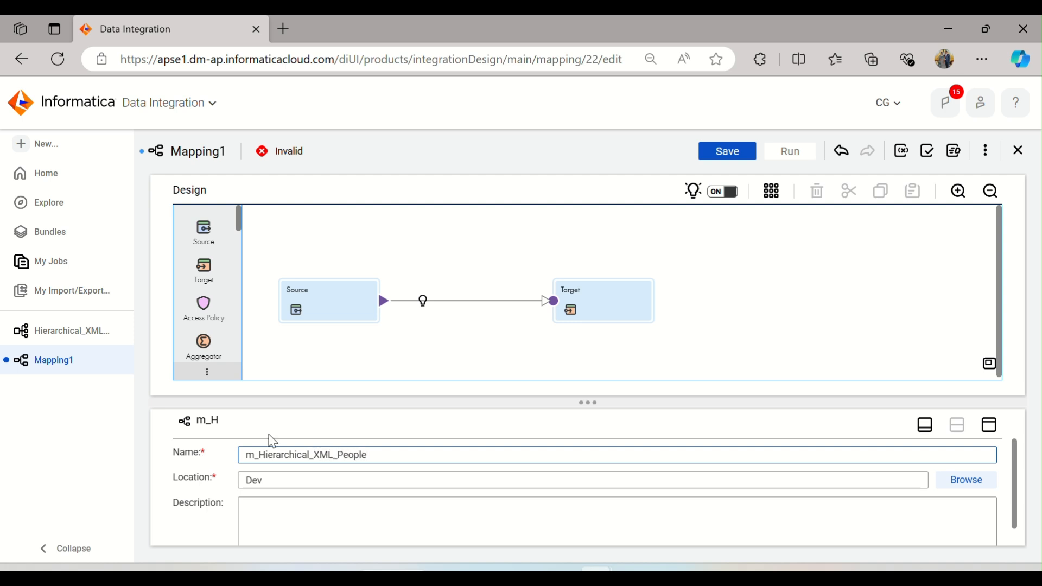
Step: Set the Source transformation's connection to FF_Source (Flat File)
{"action": "left_click", "coordinate": [362, 304]}
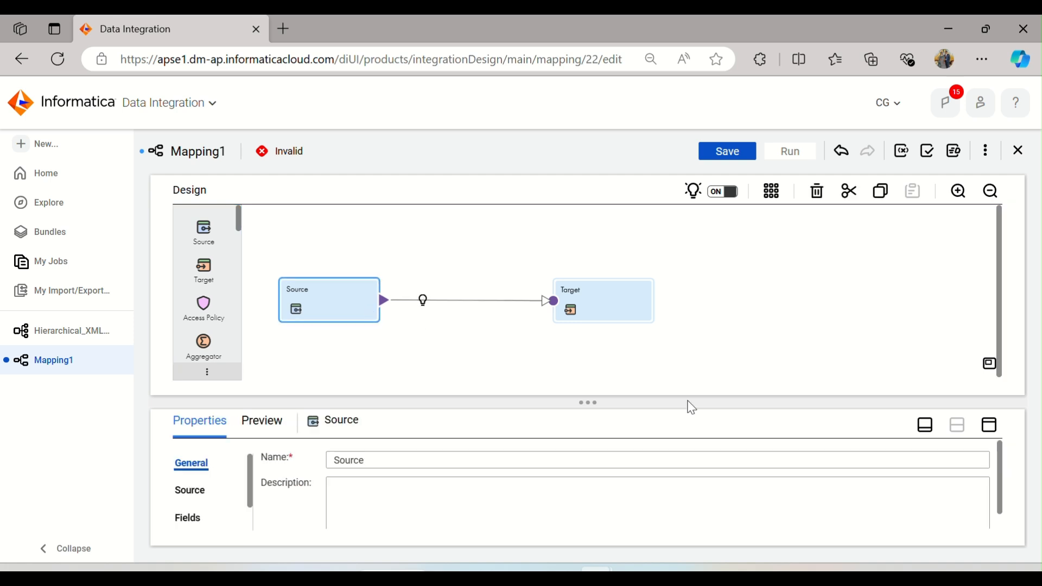
{"action": "left_click", "coordinate": [989, 424]}
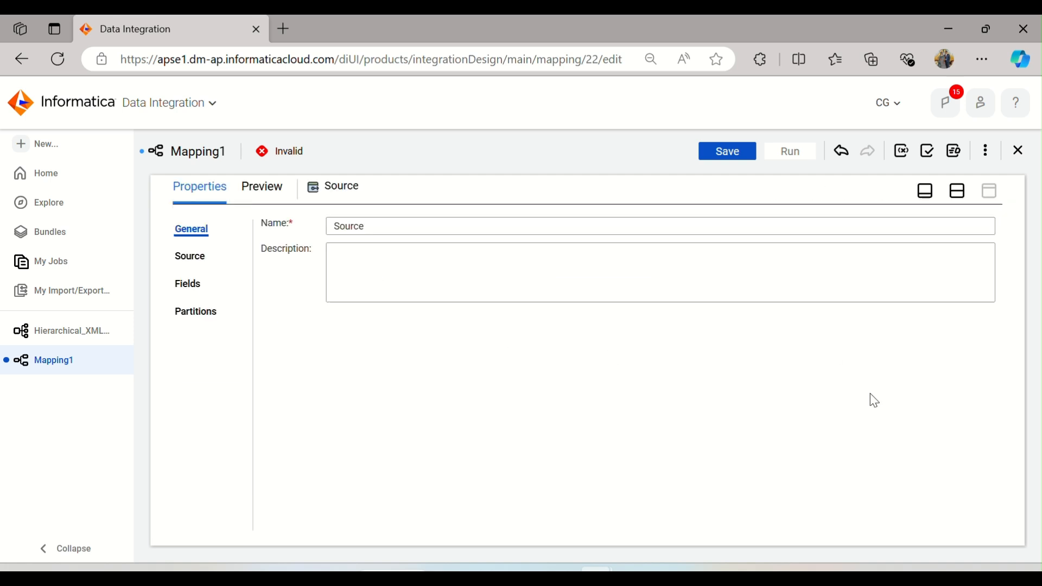
{"action": "left_click", "coordinate": [187, 259]}
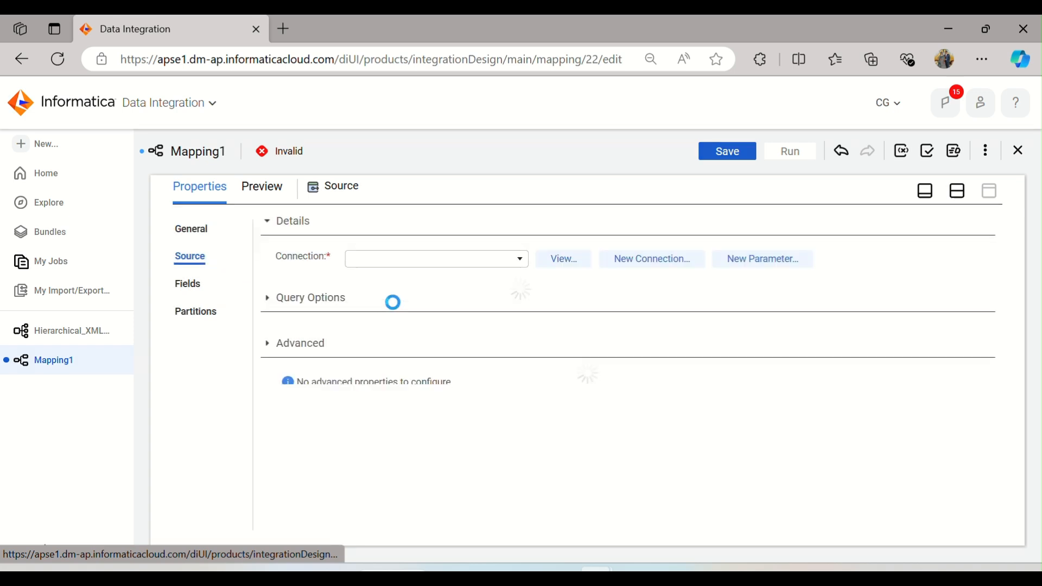
{"action": "left_click", "coordinate": [491, 274]}
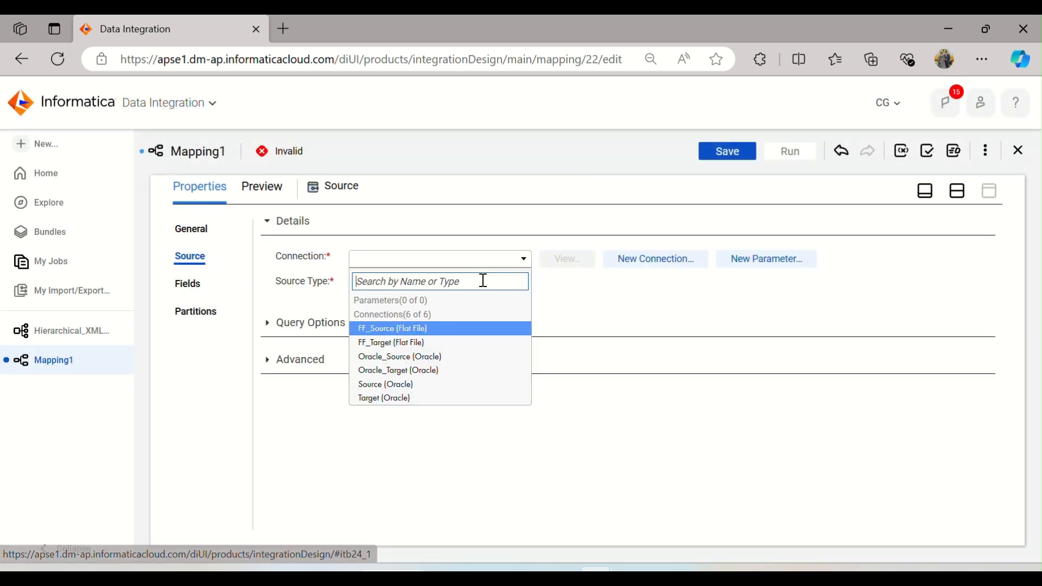
{"action": "left_click", "coordinate": [458, 325]}
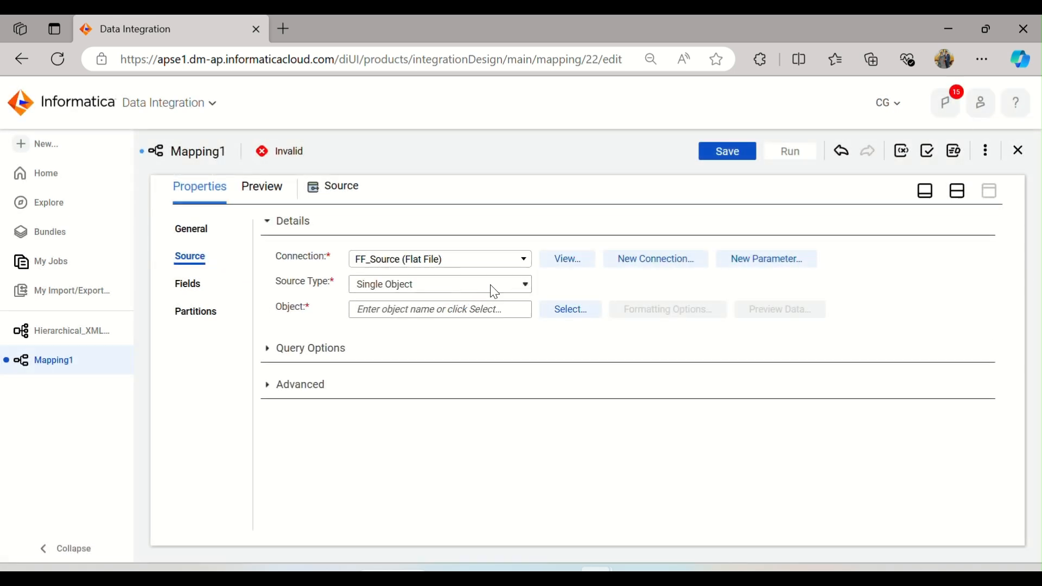
Step: Check the file path stored in input_xml.txt and select input_xml.txt as the Source object
{"action": "left_click", "coordinate": [569, 310]}
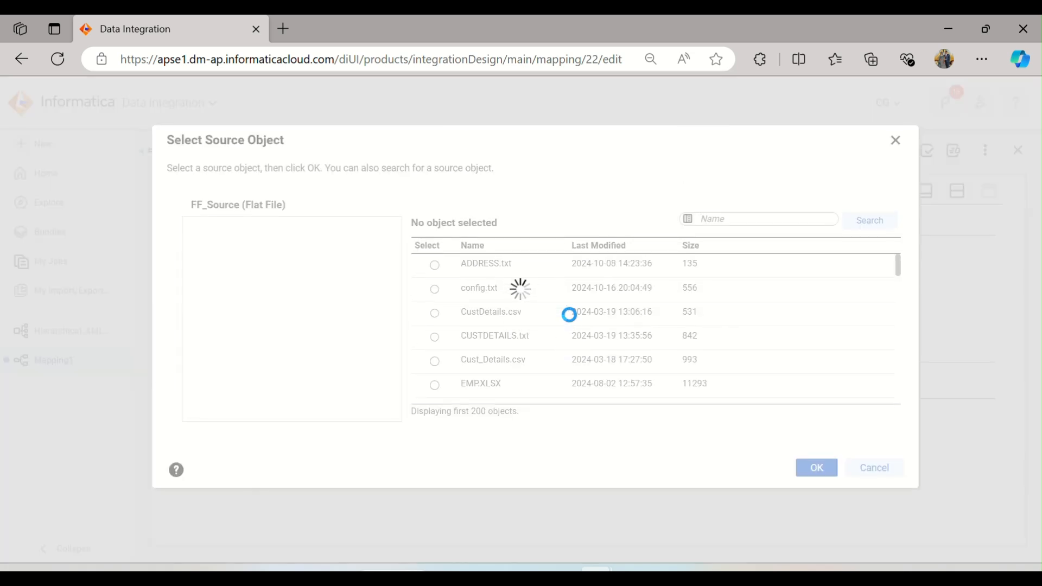
{"action": "mouse_move", "coordinate": [524, 570]}
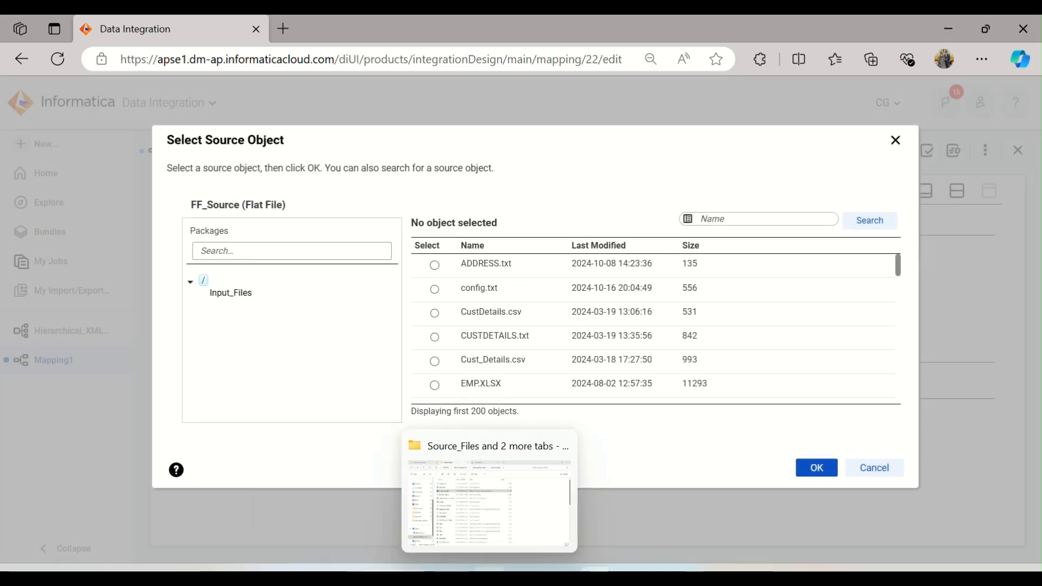
{"action": "left_click", "coordinate": [489, 570]}
{"action": "double_click", "coordinate": [226, 199]}
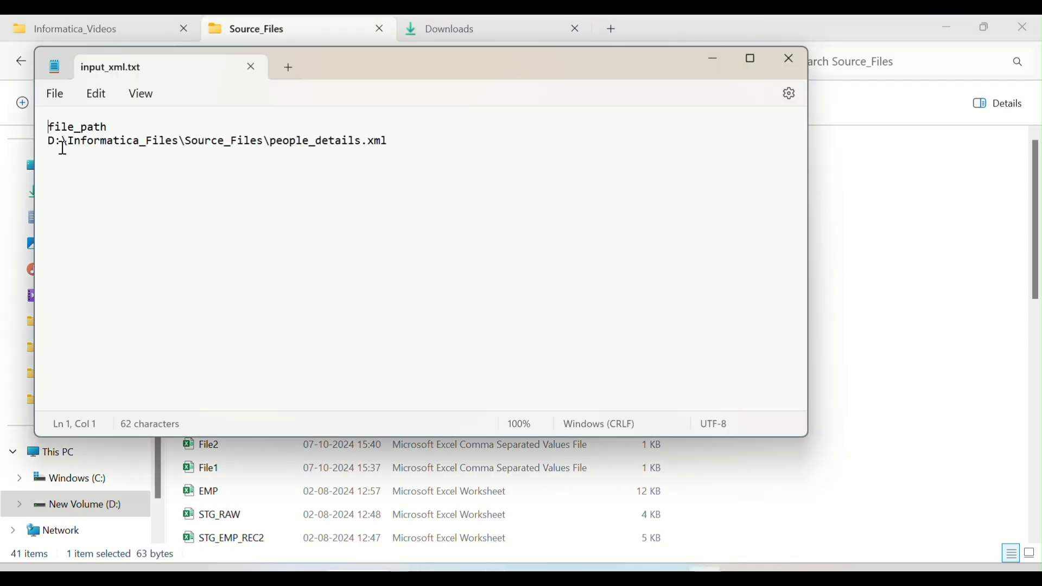
{"action": "left_click", "coordinate": [252, 69]}
{"action": "key", "text": "alt+Tab"}
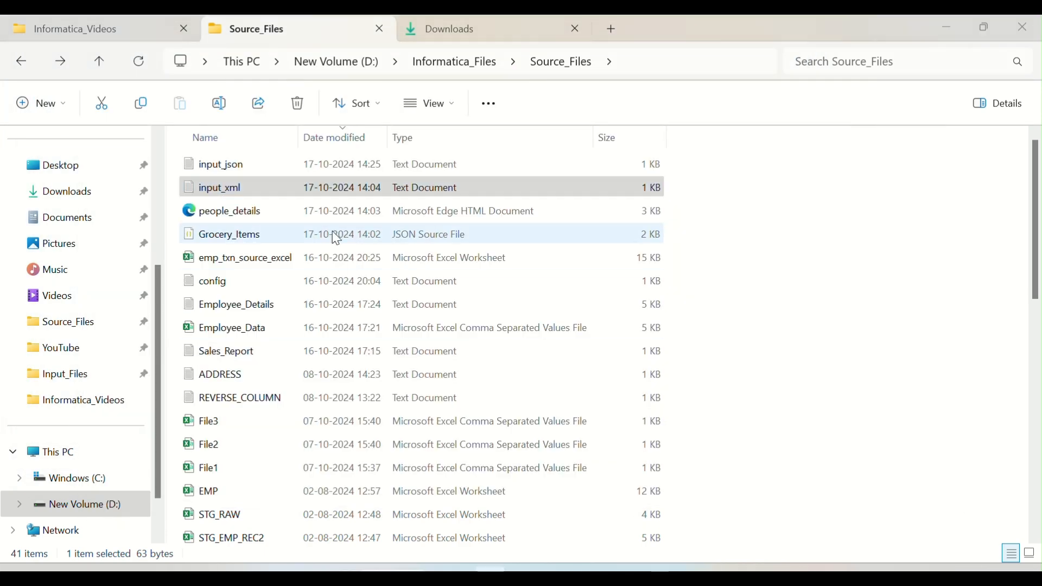
{"action": "key", "text": "alt+Tab"}
{"action": "scroll", "coordinate": [567, 298], "scroll_direction": "down", "scroll_amount": 3}
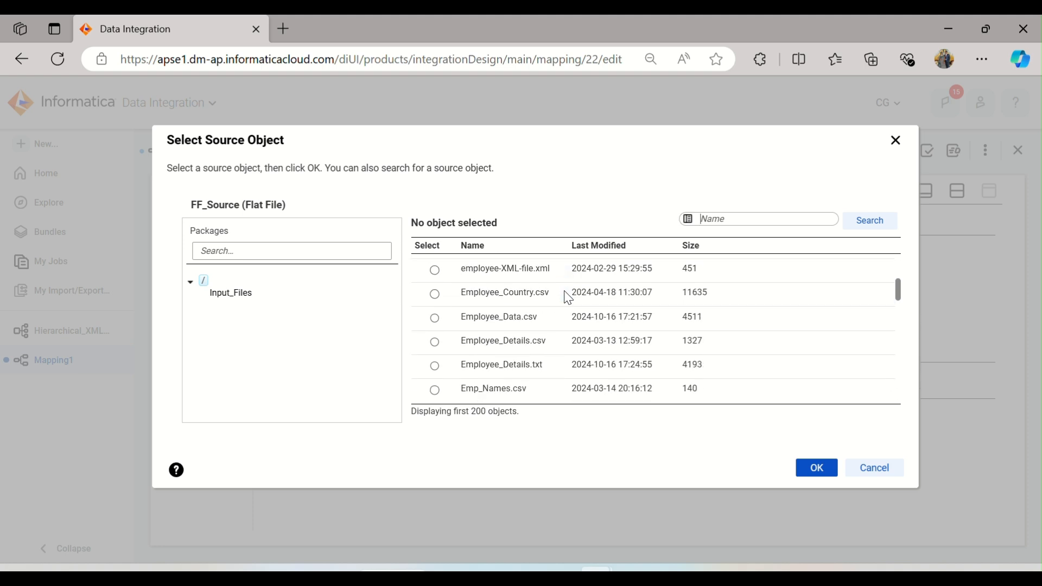
{"action": "scroll", "coordinate": [567, 298], "scroll_direction": "down", "scroll_amount": 3}
{"action": "scroll", "coordinate": [567, 296], "scroll_direction": "down", "scroll_amount": 5}
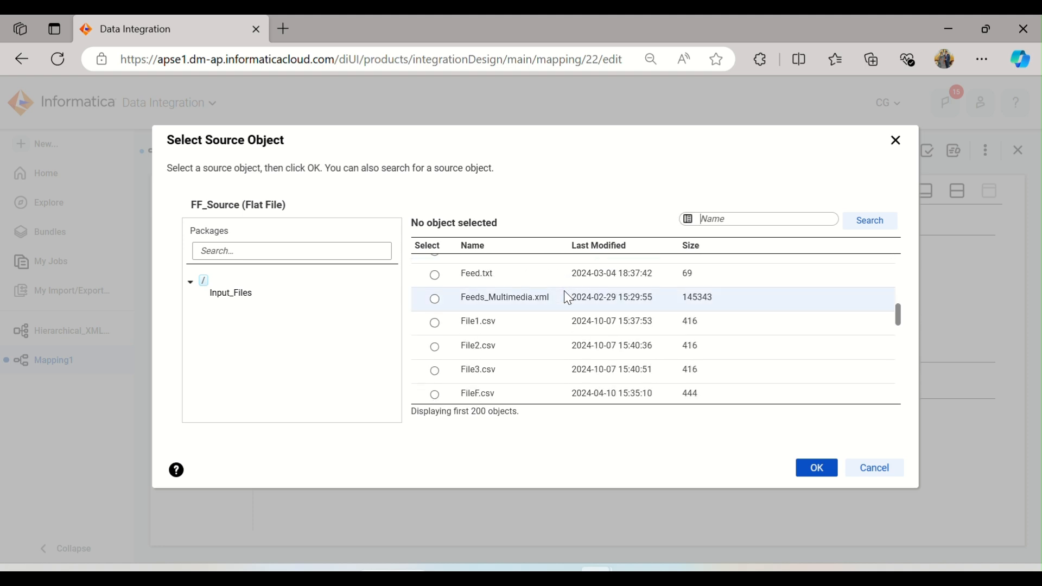
{"action": "left_click", "coordinate": [511, 325]}
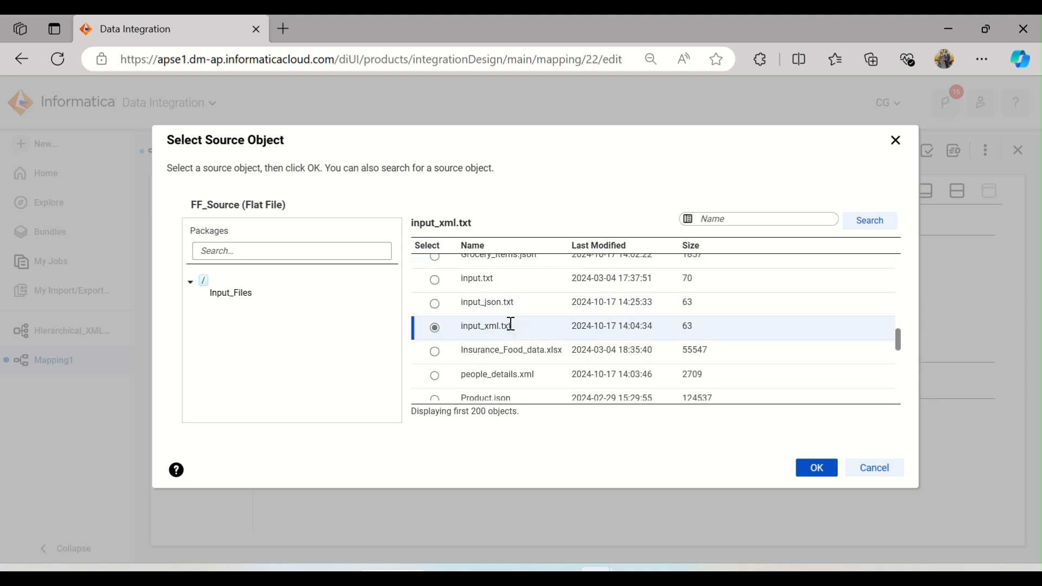
{"action": "left_click", "coordinate": [814, 467]}
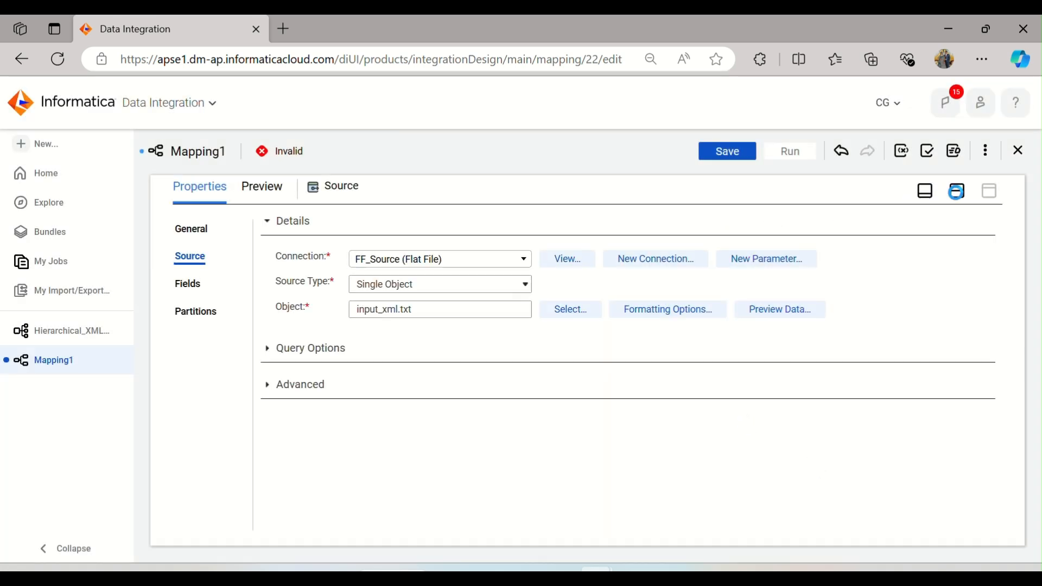
Step: Delete the link between the Source and the Target
{"action": "left_click", "coordinate": [956, 190]}
{"action": "left_click_drag", "start_coordinate": [430, 240], "coordinate": [474, 359]}
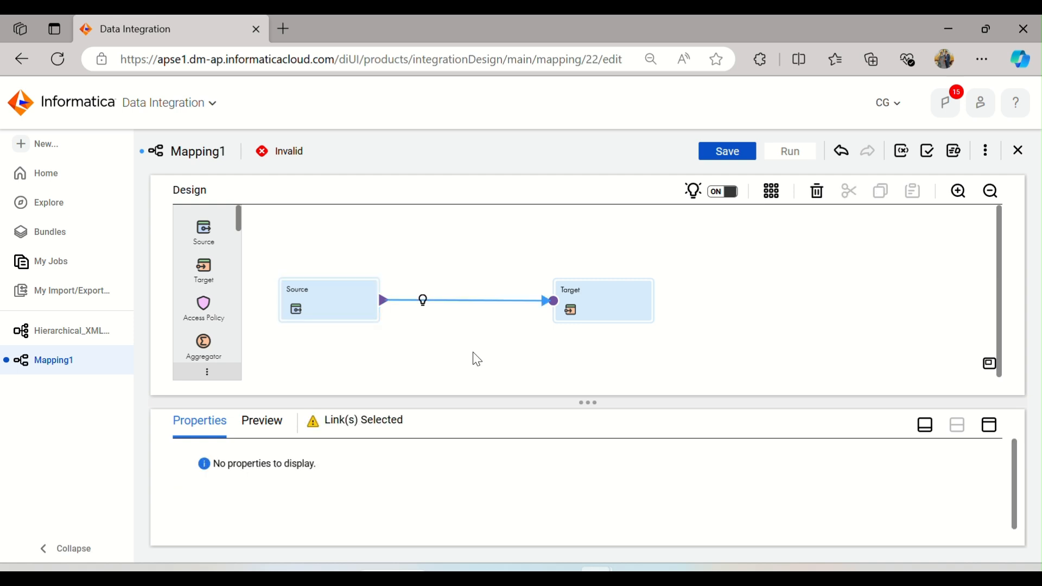
{"action": "key", "text": "Delete"}
Step: Add a Hierarchy Parser transformation to the canvas between the Source and the Target
{"action": "scroll", "coordinate": [232, 277], "scroll_direction": "down", "scroll_amount": 3}
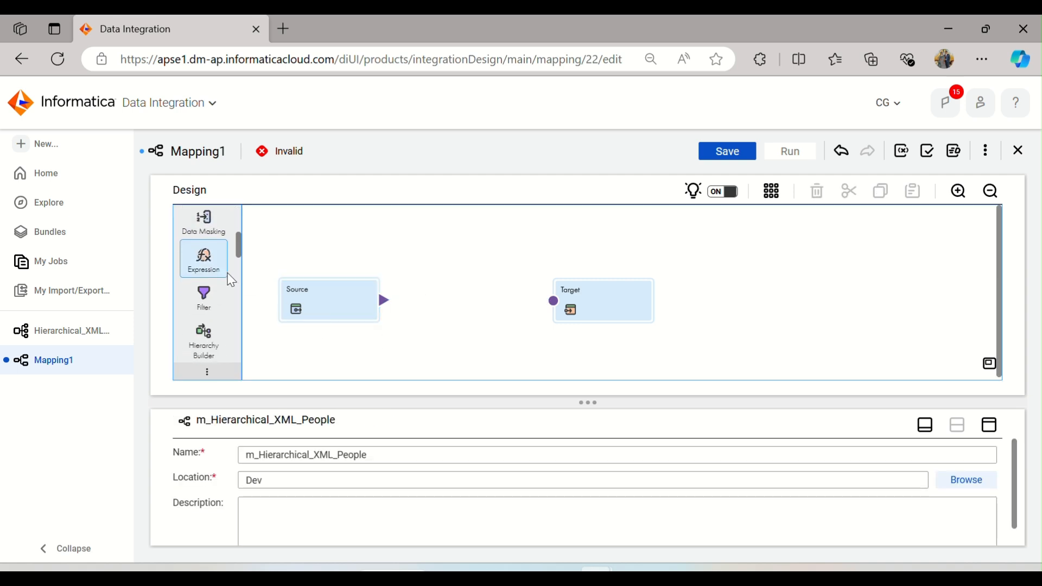
{"action": "scroll", "coordinate": [232, 280], "scroll_direction": "down", "scroll_amount": 2}
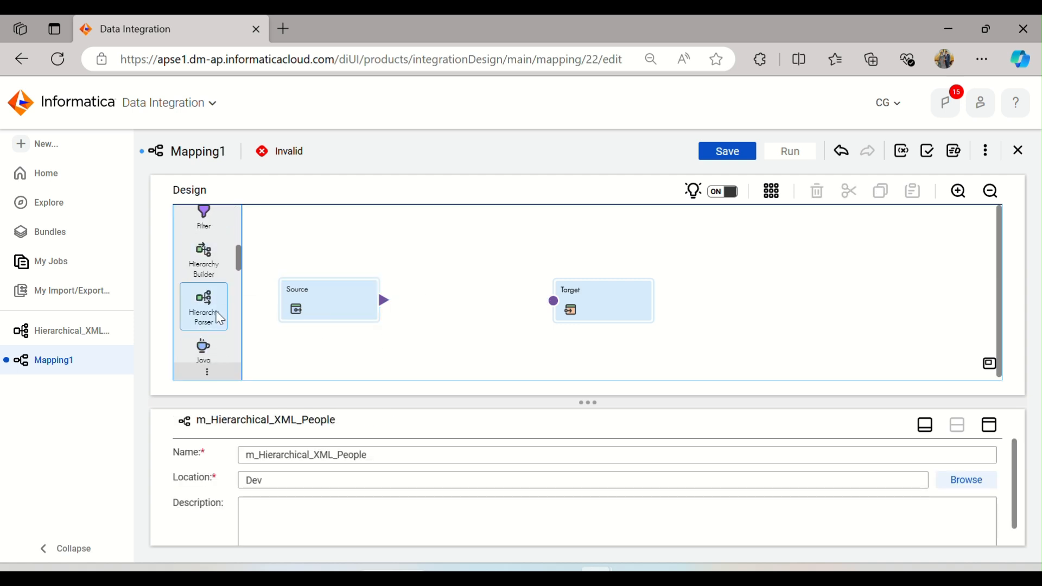
{"action": "left_click_drag", "start_coordinate": [209, 312], "coordinate": [416, 294]}
{"action": "left_click_drag", "start_coordinate": [593, 298], "coordinate": [745, 275]}
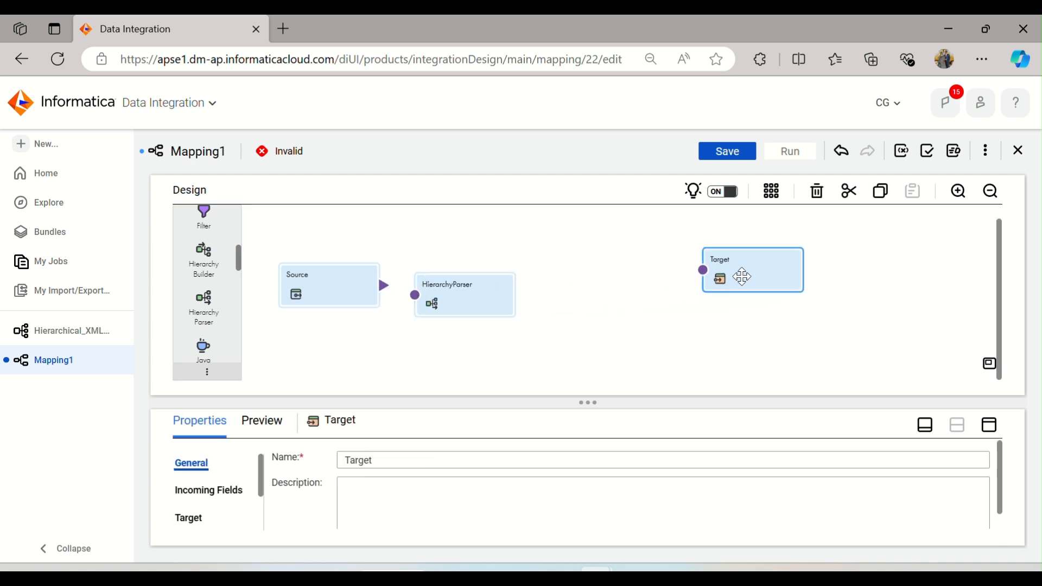
{"action": "left_click_drag", "start_coordinate": [466, 315], "coordinate": [566, 297]}
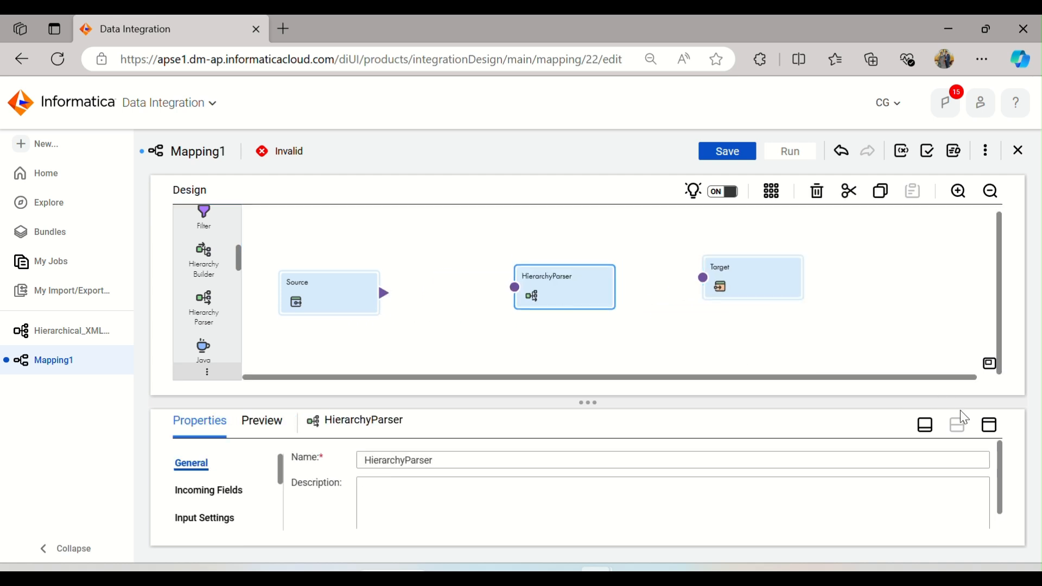
Step: Set the Hierarchy Parser's input type to File and select the schema Dev\Hierarchical_XML_Peoples
{"action": "left_click", "coordinate": [989, 424]}
{"action": "left_click", "coordinate": [208, 256]}
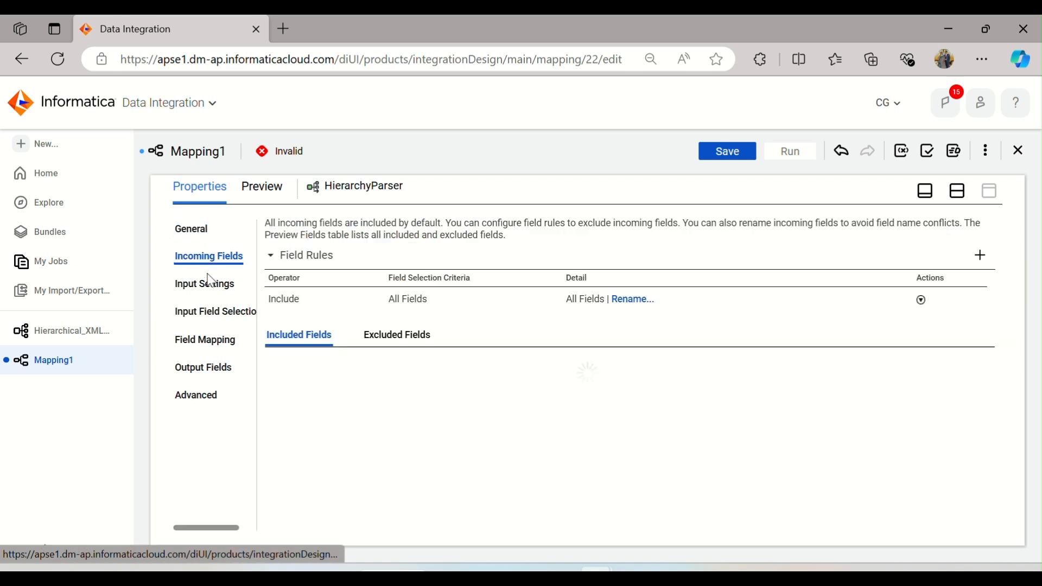
{"action": "left_click", "coordinate": [211, 281]}
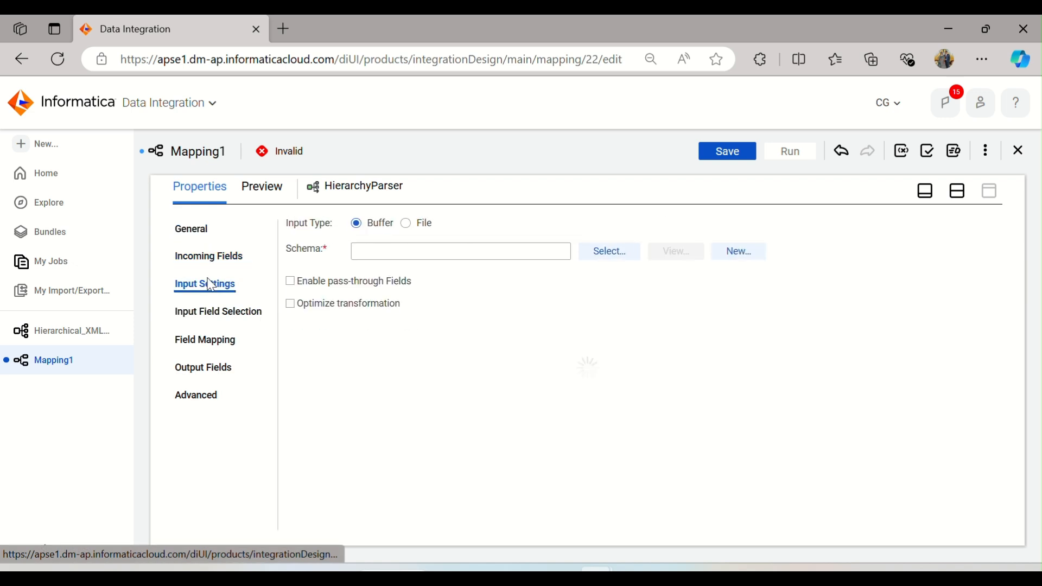
{"action": "left_click", "coordinate": [418, 232]}
{"action": "left_click", "coordinate": [601, 256]}
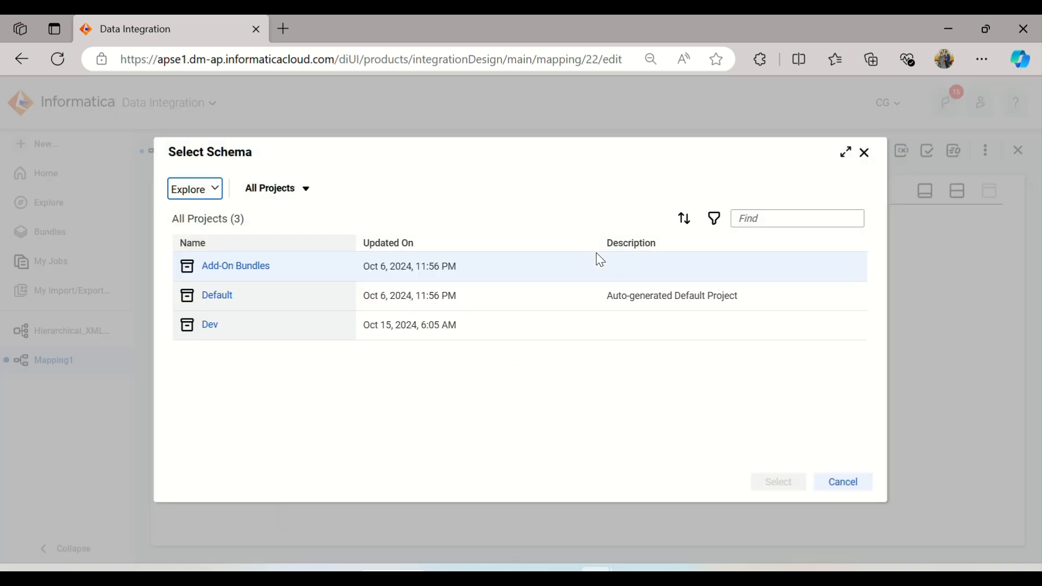
{"action": "left_click", "coordinate": [212, 328]}
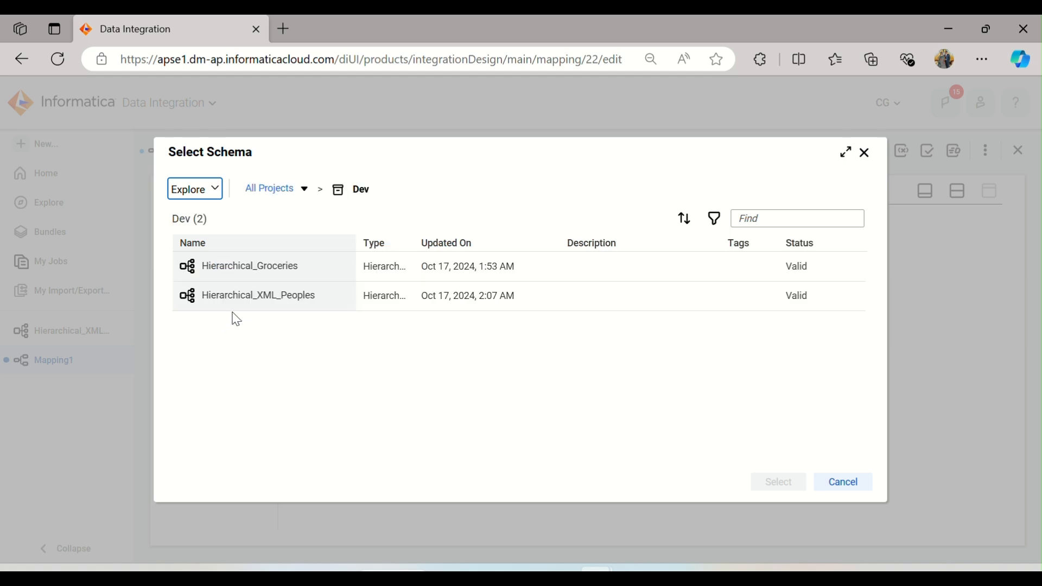
{"action": "left_click", "coordinate": [263, 298]}
{"action": "left_click", "coordinate": [781, 487]}
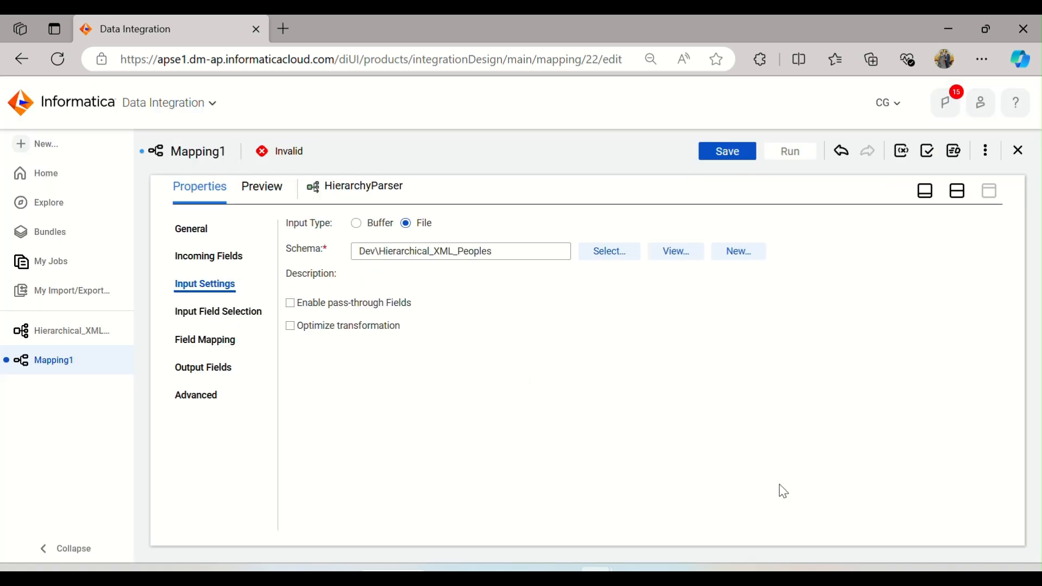
Step: Map all descendants of the person element to relational fields in the parser's field mapping
{"action": "left_click", "coordinate": [215, 319]}
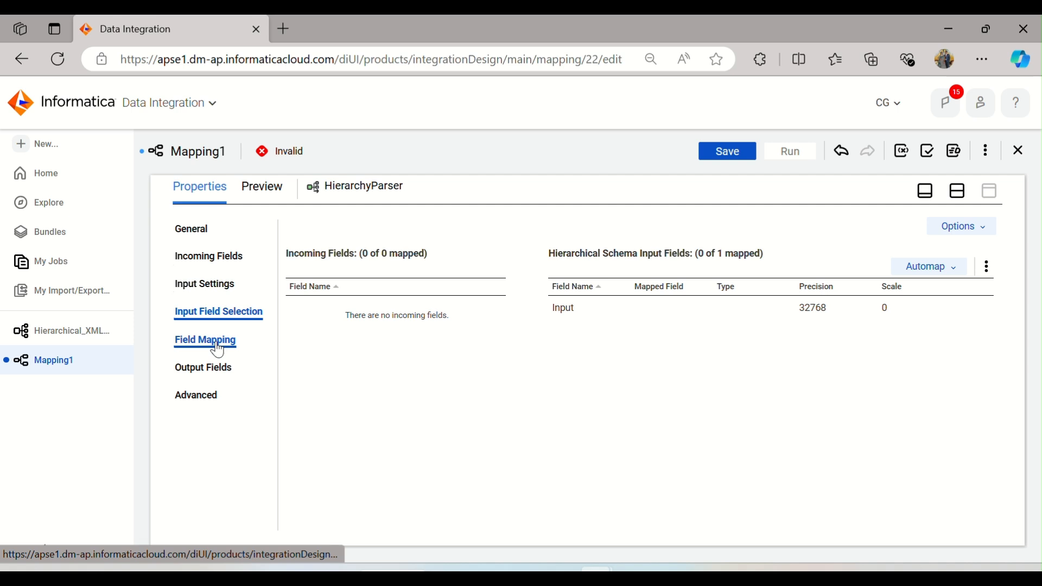
{"action": "left_click", "coordinate": [216, 345]}
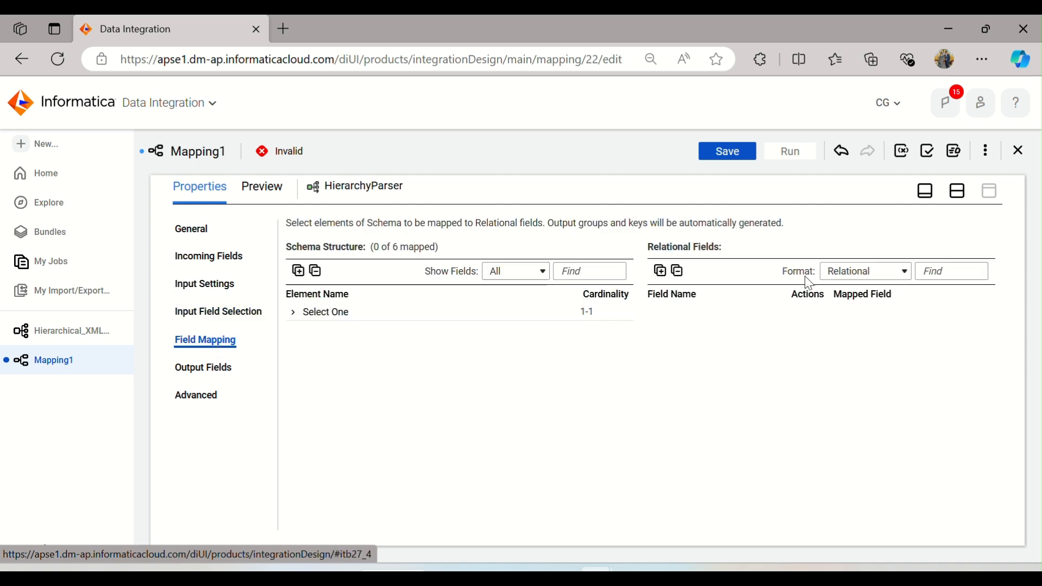
{"action": "left_click", "coordinate": [293, 312]}
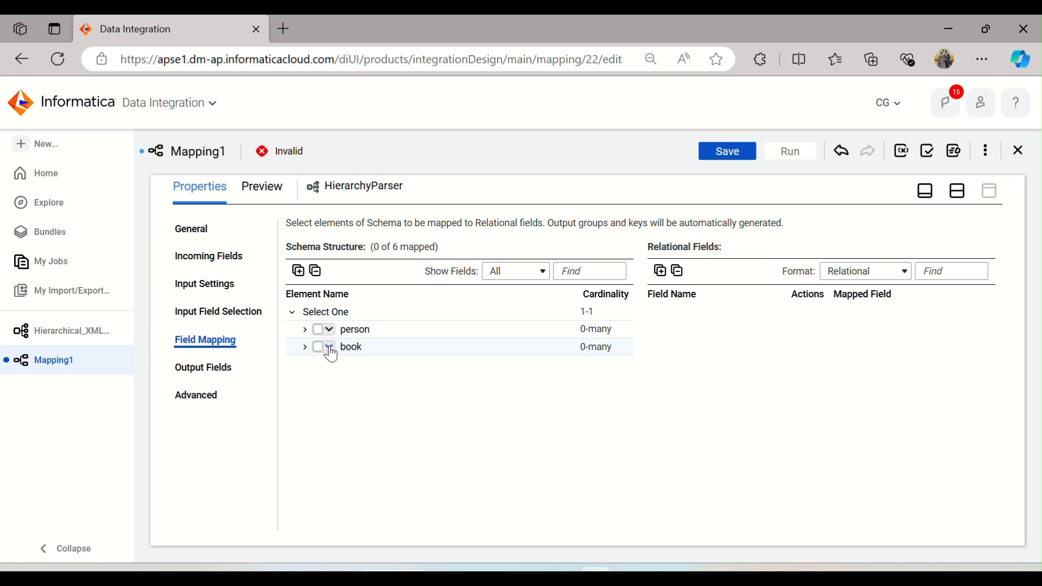
{"action": "left_click", "coordinate": [305, 330]}
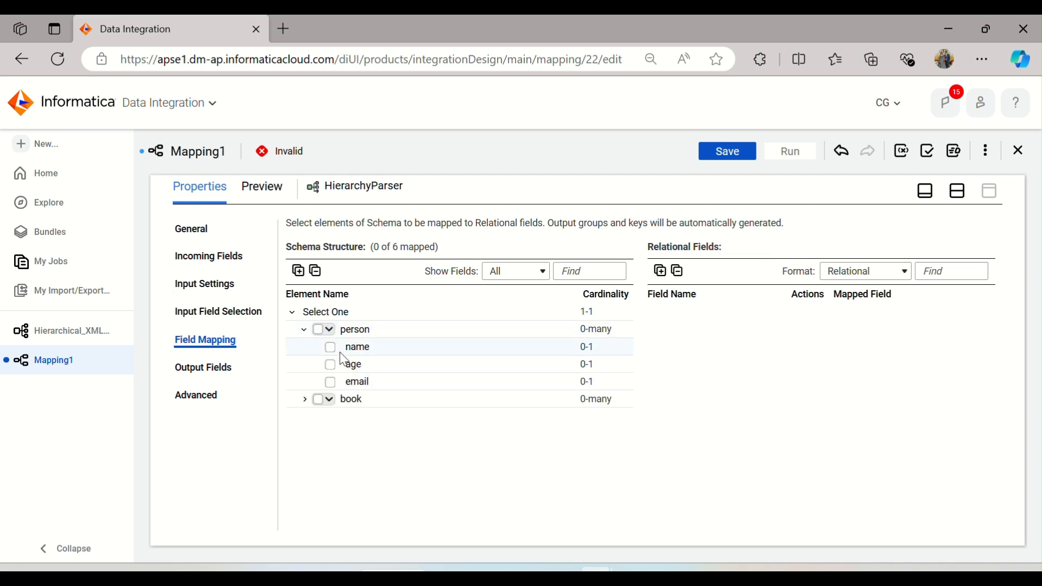
{"action": "left_click", "coordinate": [319, 332]}
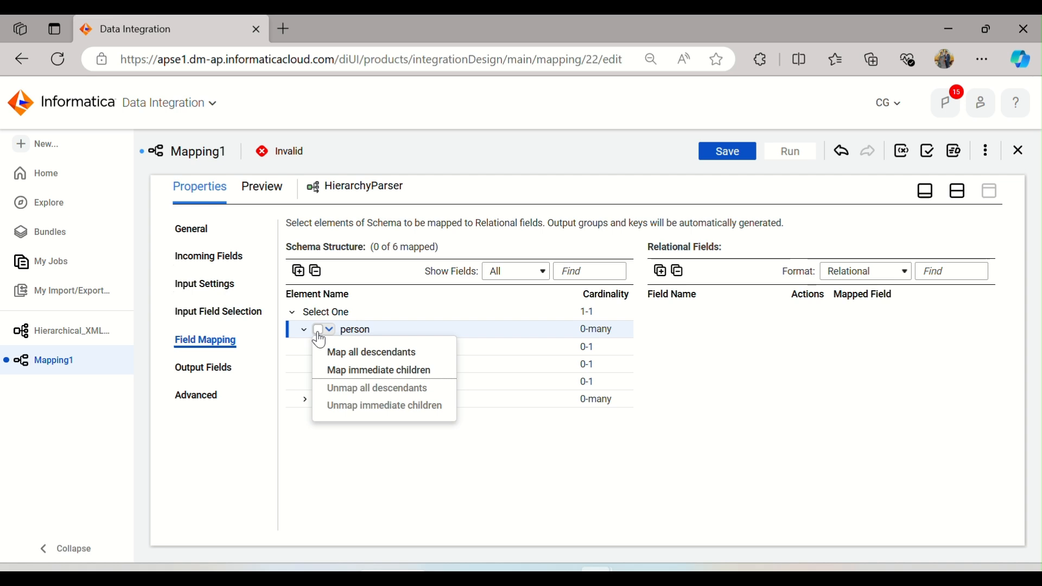
{"action": "left_click", "coordinate": [334, 352]}
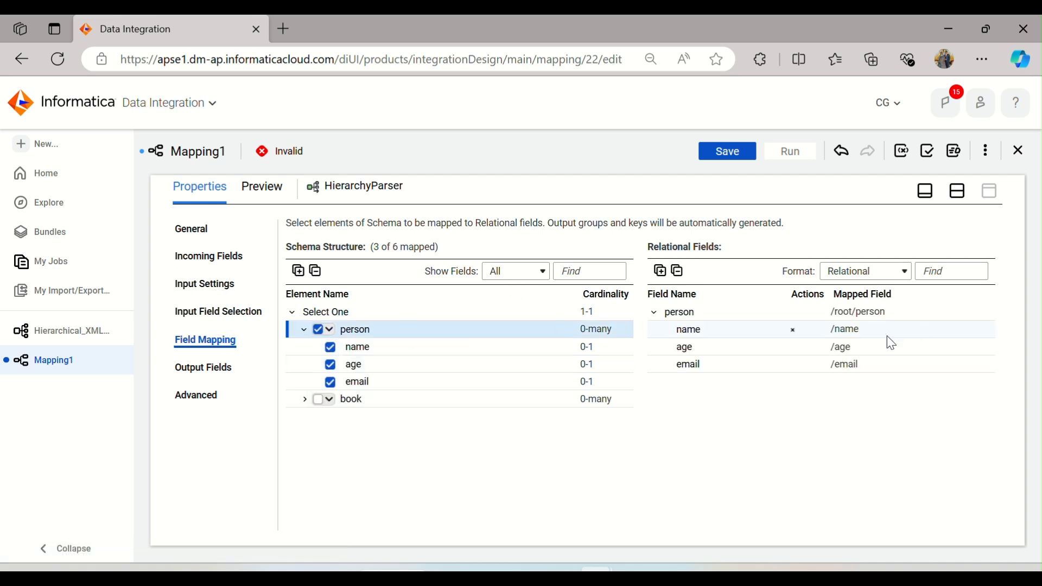
Step: Review the parser's output fields and link the Source to the Hierarchy Parser
{"action": "left_click", "coordinate": [225, 368]}
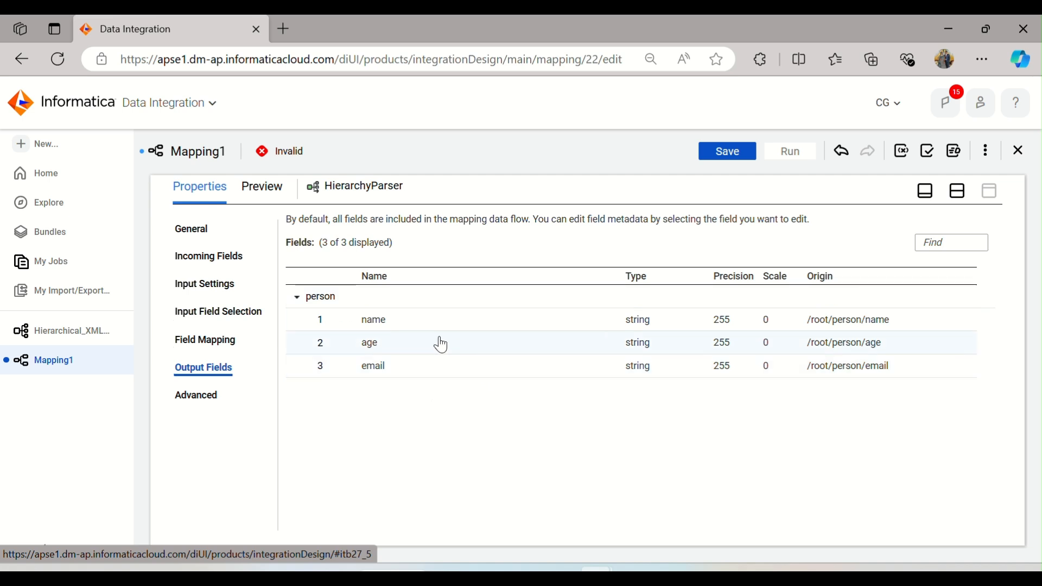
{"action": "left_click", "coordinate": [961, 198]}
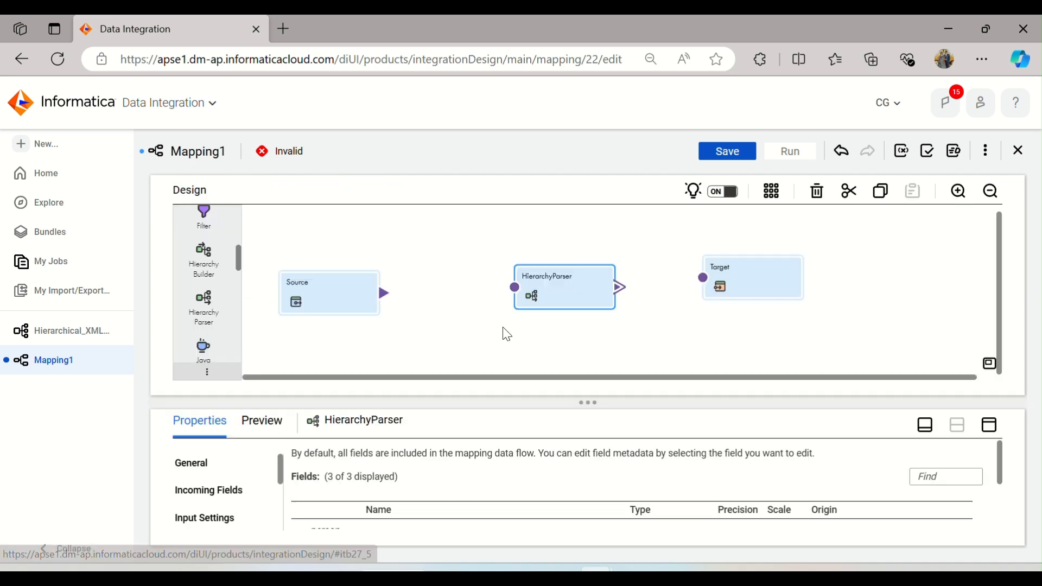
{"action": "left_click_drag", "start_coordinate": [384, 293], "coordinate": [514, 290]}
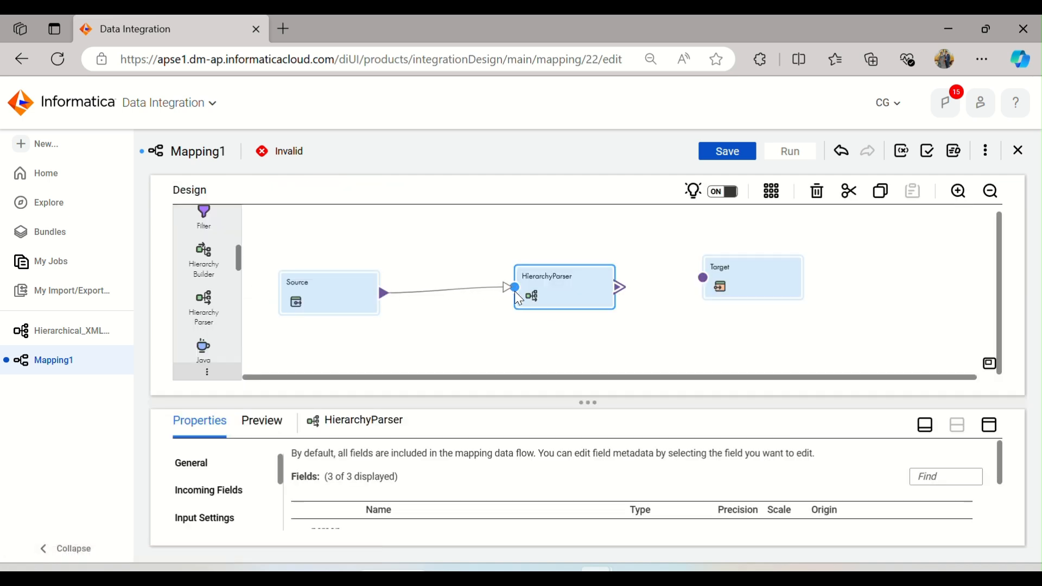
Step: Map the incoming file_path field to the Hierarchy Parser's Input field in the input field selection
{"action": "left_click", "coordinate": [987, 433]}
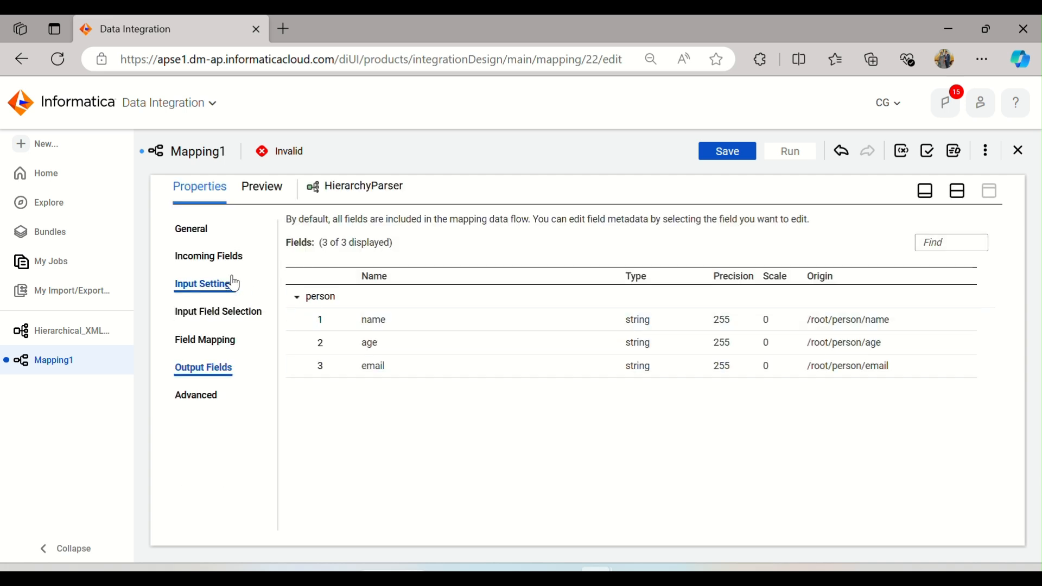
{"action": "left_click", "coordinate": [222, 256]}
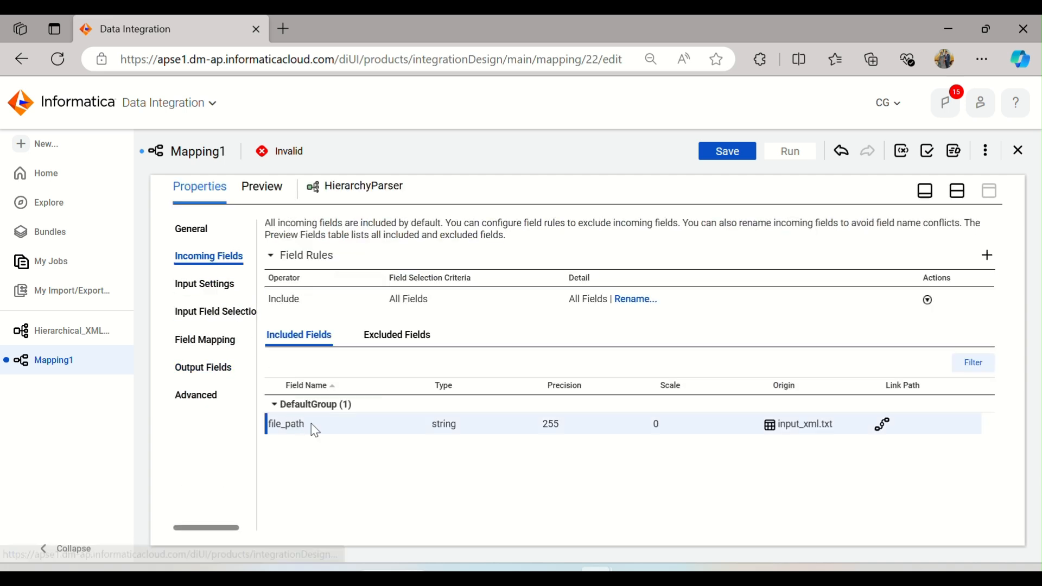
{"action": "left_click", "coordinate": [228, 284]}
{"action": "left_click", "coordinate": [212, 312]}
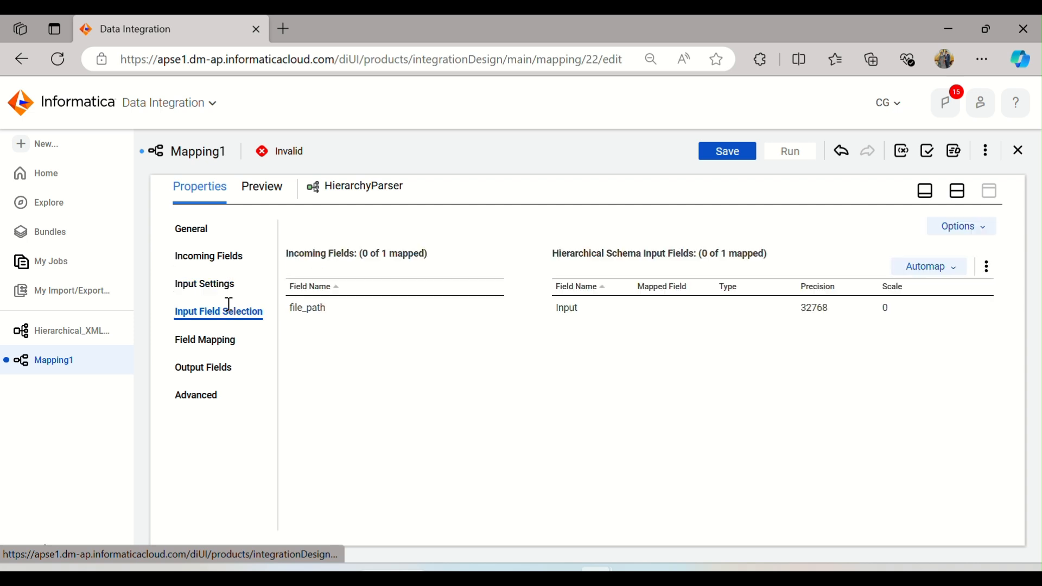
{"action": "left_click", "coordinate": [321, 309]}
{"action": "left_click_drag", "start_coordinate": [321, 311], "coordinate": [651, 306]}
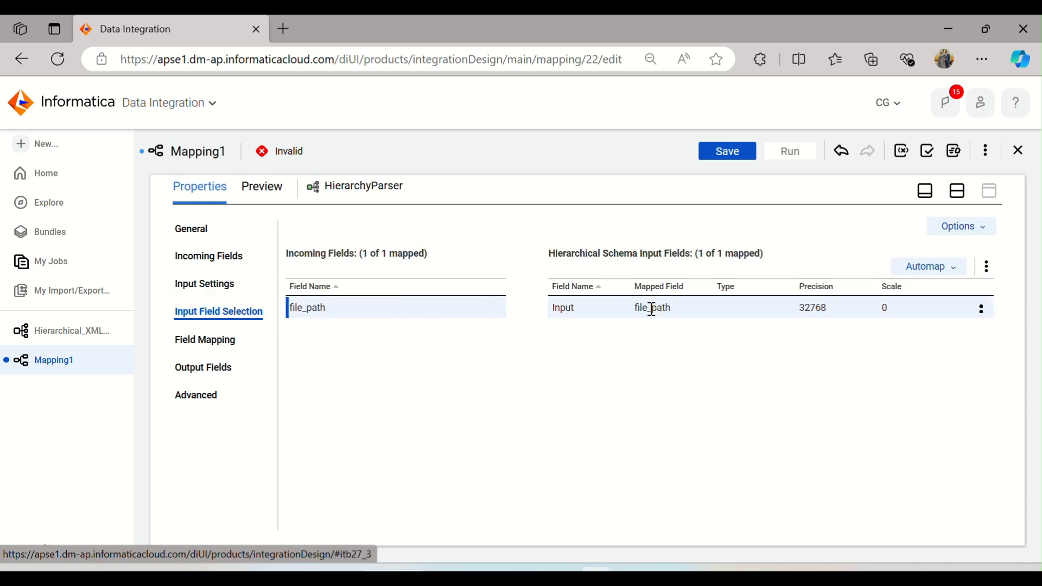
Step: Link the Hierarchy Parser to the Target using the person output group
{"action": "left_click", "coordinate": [212, 349]}
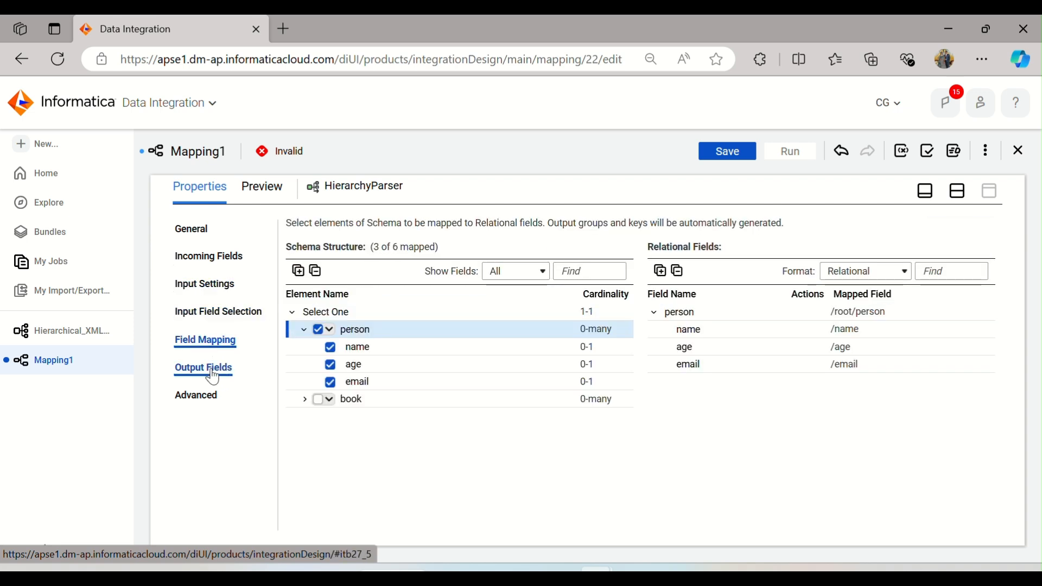
{"action": "left_click", "coordinate": [957, 191]}
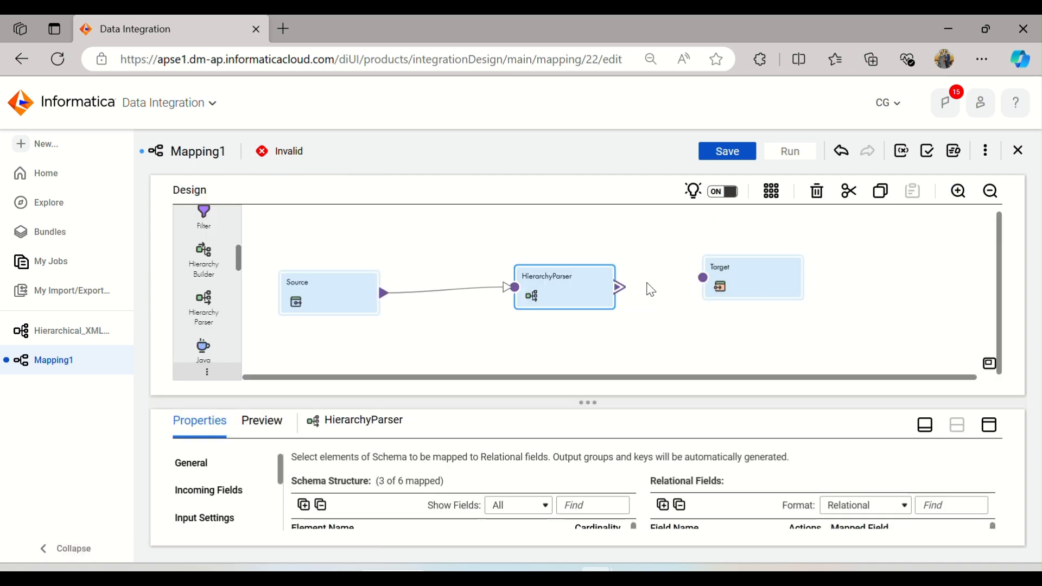
{"action": "left_click_drag", "start_coordinate": [621, 290], "coordinate": [703, 278]}
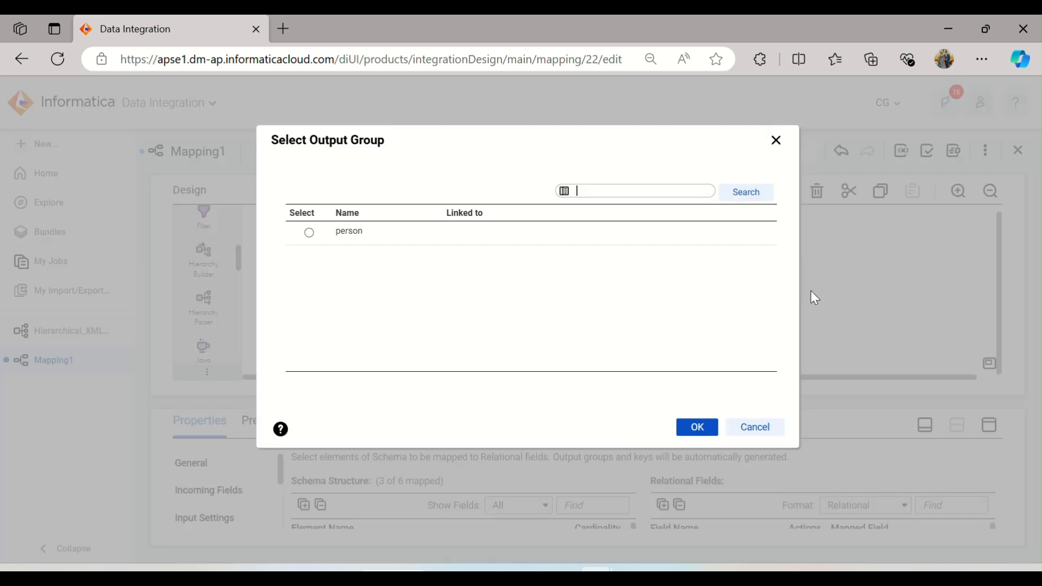
{"action": "left_click", "coordinate": [353, 232]}
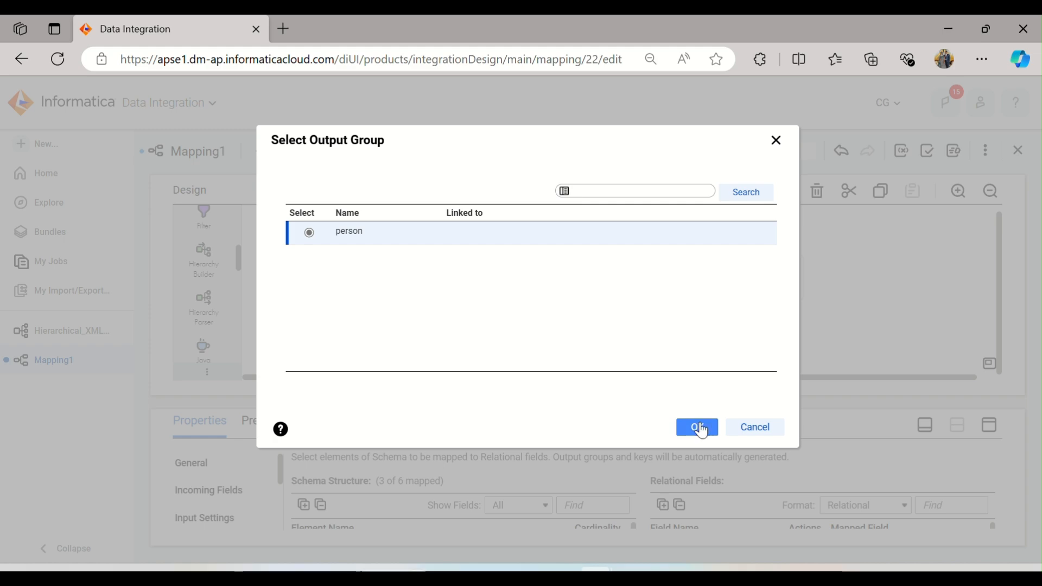
{"action": "left_click", "coordinate": [697, 427]}
Step: Set the Target's connection to Target (Oracle)
{"action": "left_click", "coordinate": [989, 425]}
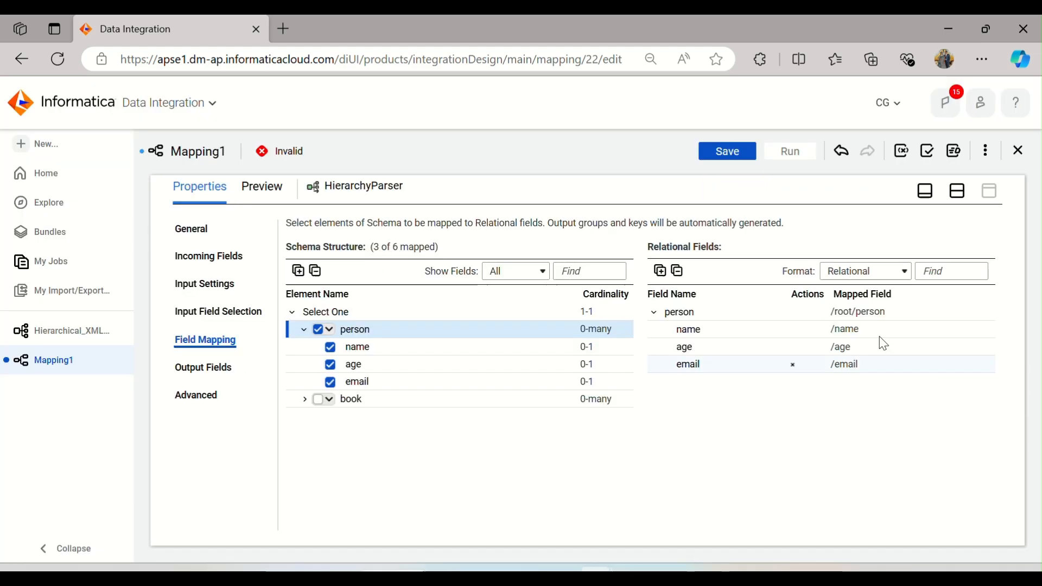
{"action": "left_click", "coordinate": [925, 191]}
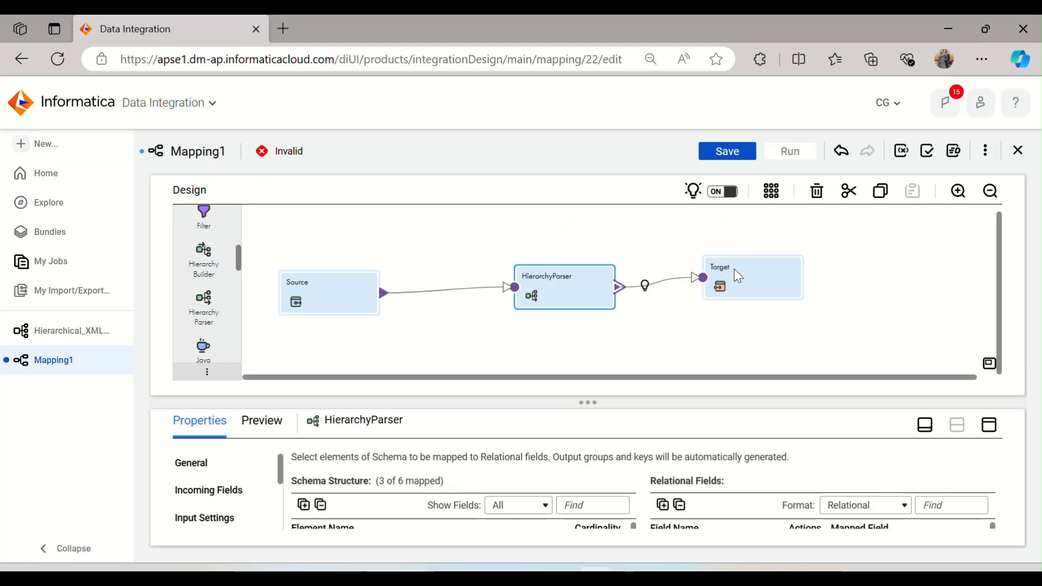
{"action": "left_click", "coordinate": [735, 276]}
{"action": "left_click", "coordinate": [990, 426]}
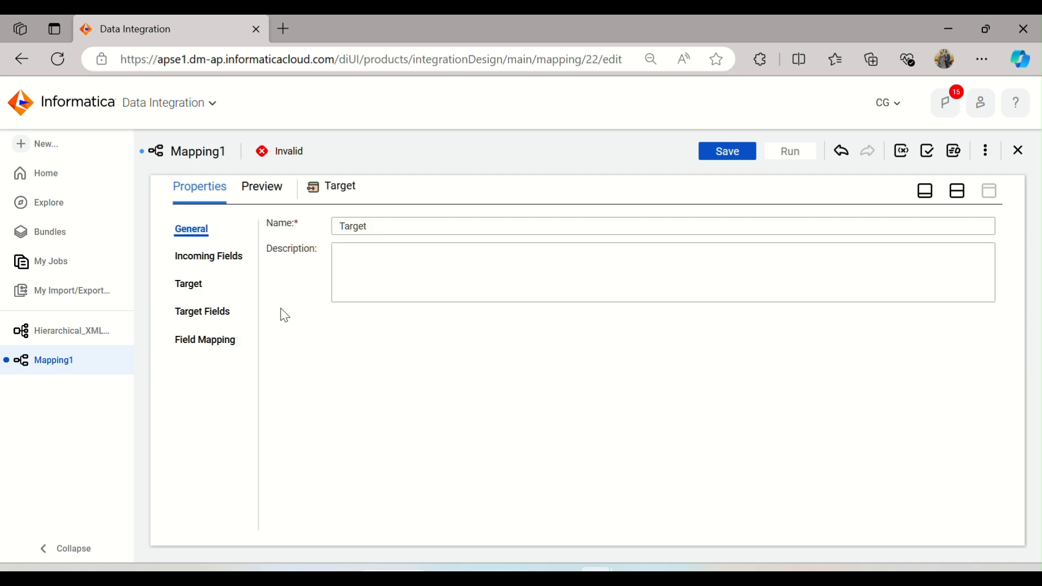
{"action": "left_click", "coordinate": [207, 291]}
{"action": "left_click", "coordinate": [510, 262]}
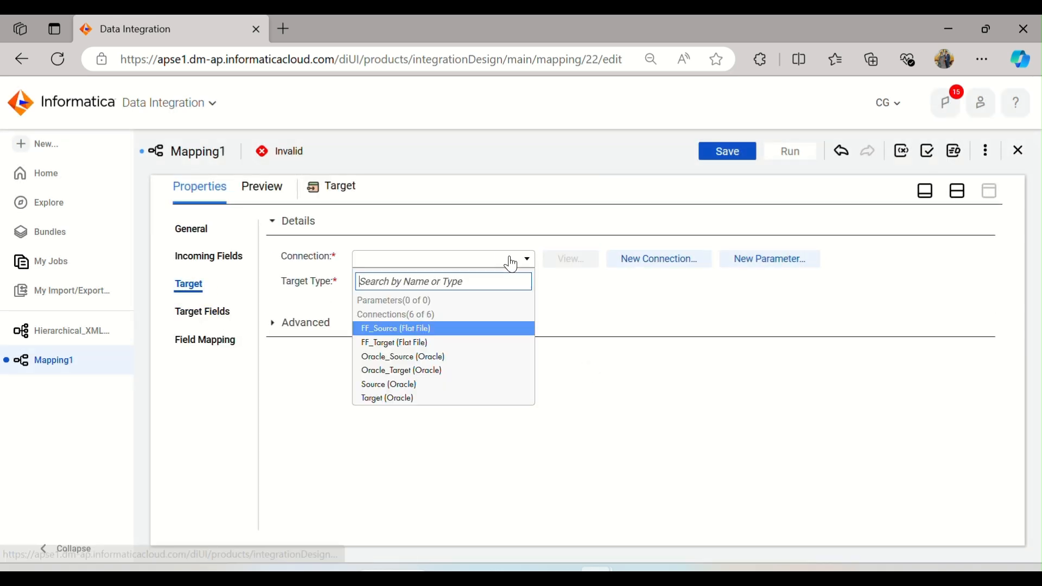
{"action": "left_click", "coordinate": [434, 396]}
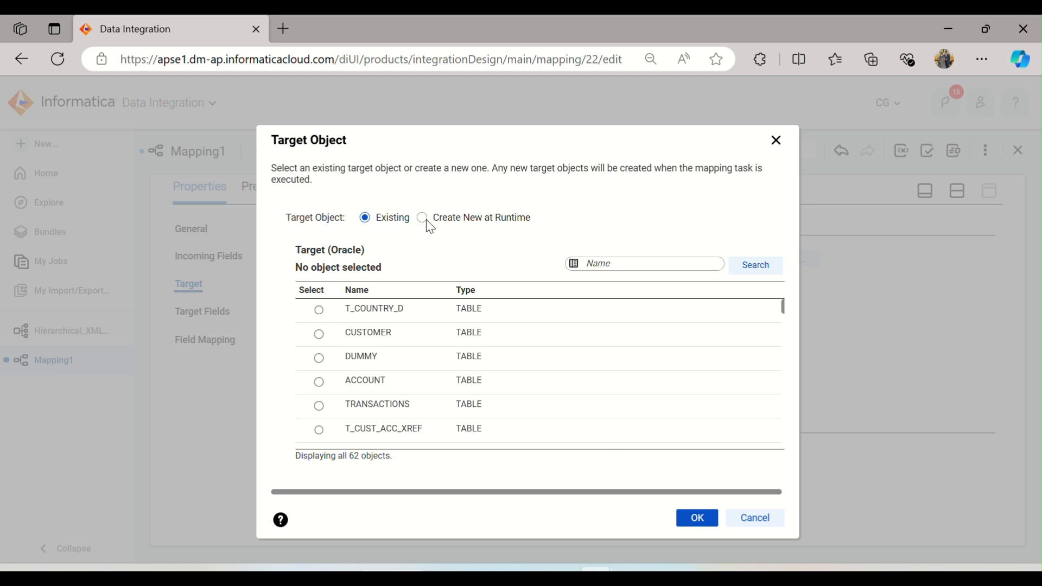
Step: Create a new target table at runtime named T_Hier_xml_People
{"action": "left_click", "coordinate": [424, 219]}
{"action": "left_click", "coordinate": [456, 262]}
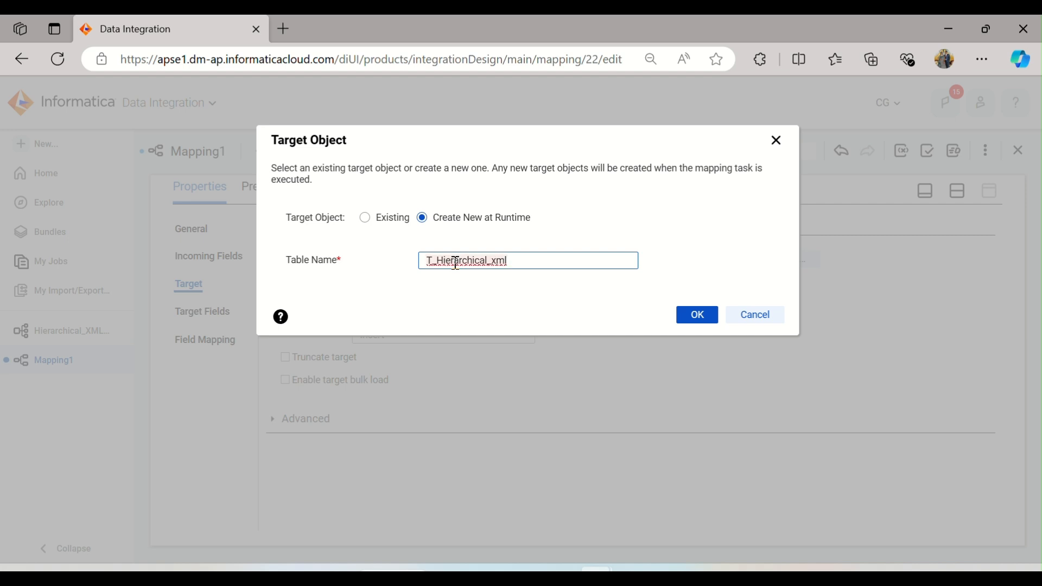
{"action": "type", "text": "_People"}
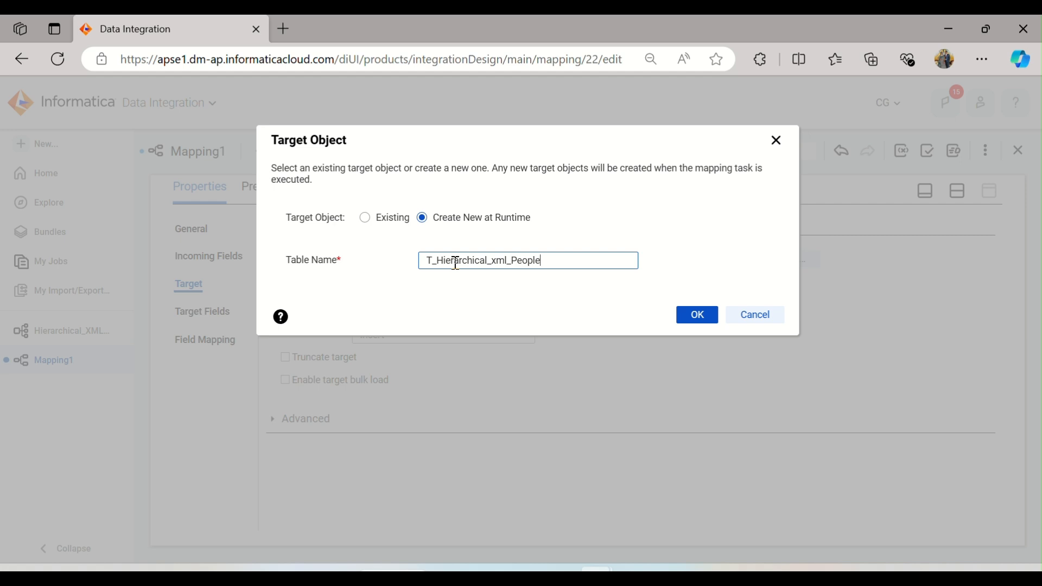
{"action": "double_click", "coordinate": [486, 256]}
{"action": "left_click", "coordinate": [486, 258]}
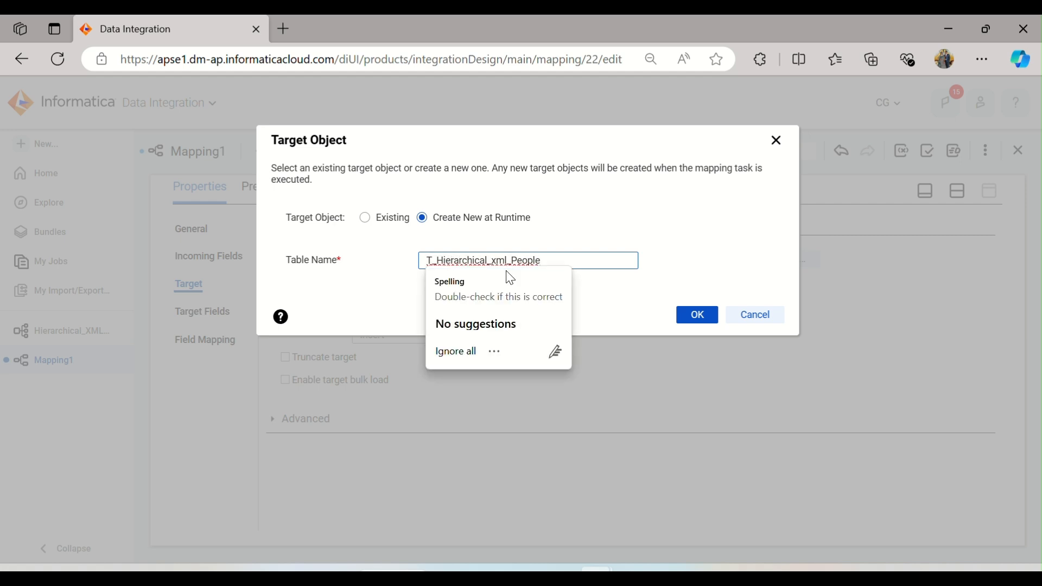
{"action": "key", "text": "BackSpace"}
{"action": "key", "text": "BackSpace"}
{"action": "key", "text": "BackSpace"}
{"action": "key", "text": "BackSpace"}
{"action": "key", "text": "BackSpace"}
{"action": "key", "text": "BackSpace"}
{"action": "key", "text": "BackSpace"}
{"action": "key", "text": "BackSpace"}
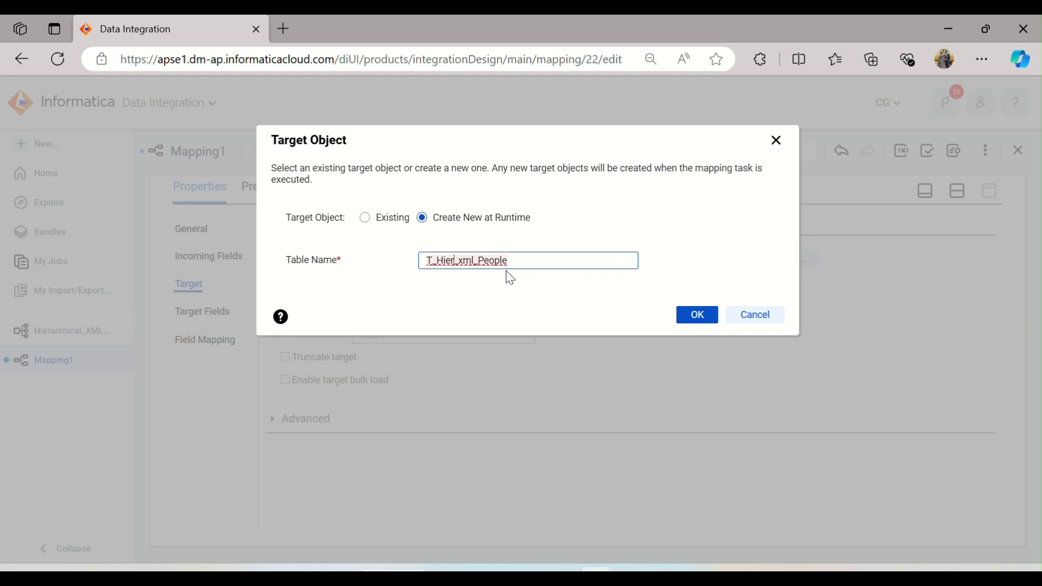
{"action": "left_click", "coordinate": [713, 319]}
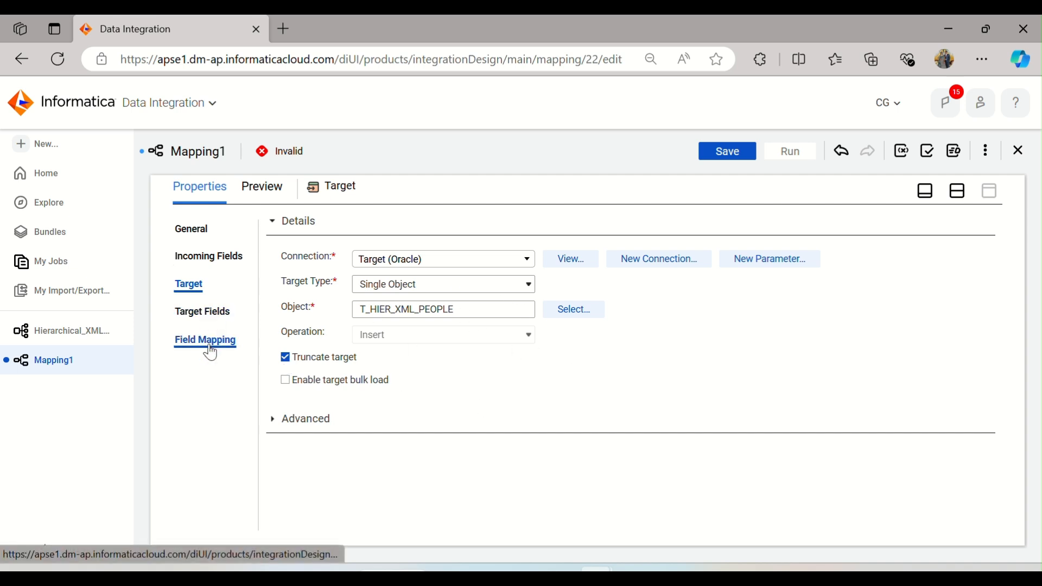
Step: Arrange the canvas and save the mapping as m_Hierarchical_XML_People
{"action": "left_click", "coordinate": [951, 196]}
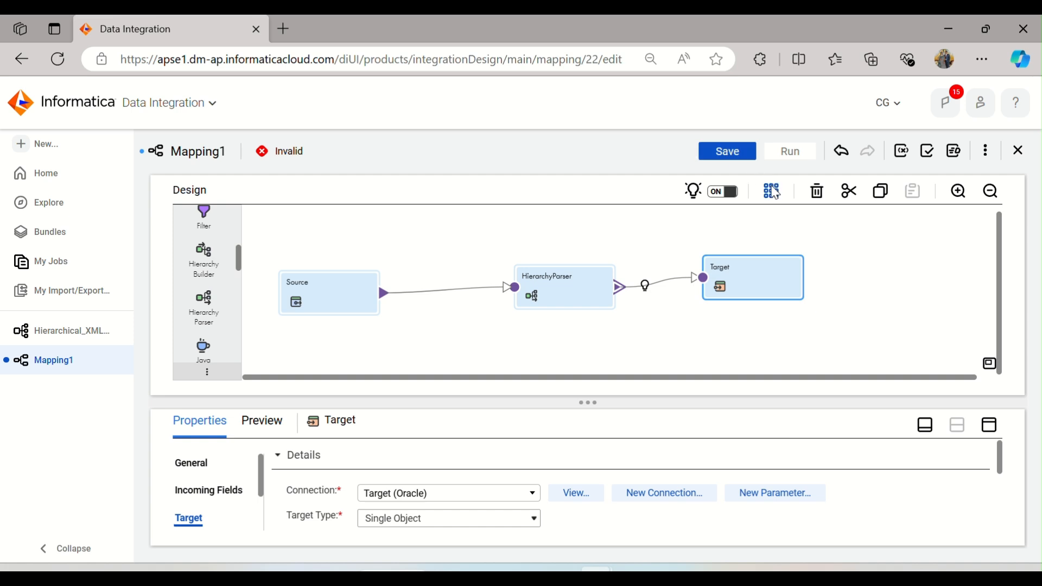
{"action": "left_click", "coordinate": [774, 193]}
{"action": "left_click", "coordinate": [739, 155]}
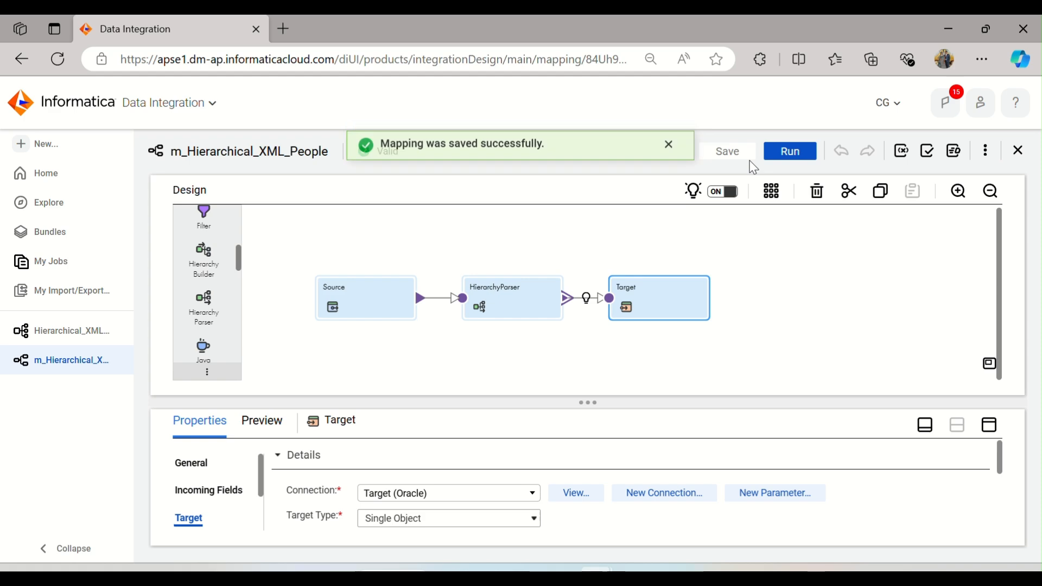
{"action": "left_click", "coordinate": [668, 146]}
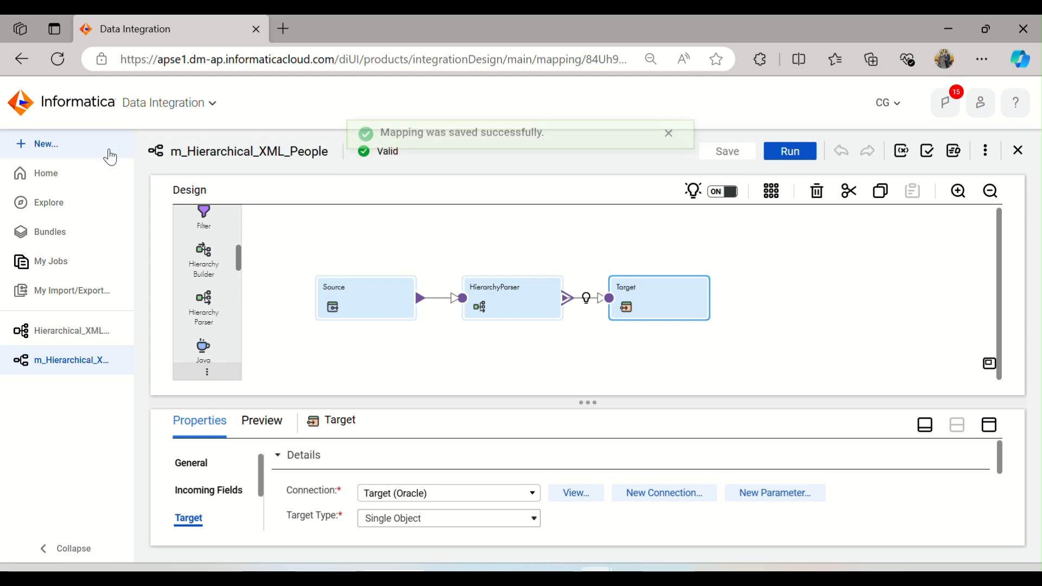
Step: Create a new mapping task named mt_Hierarchical_XML_People
{"action": "left_click", "coordinate": [31, 147]}
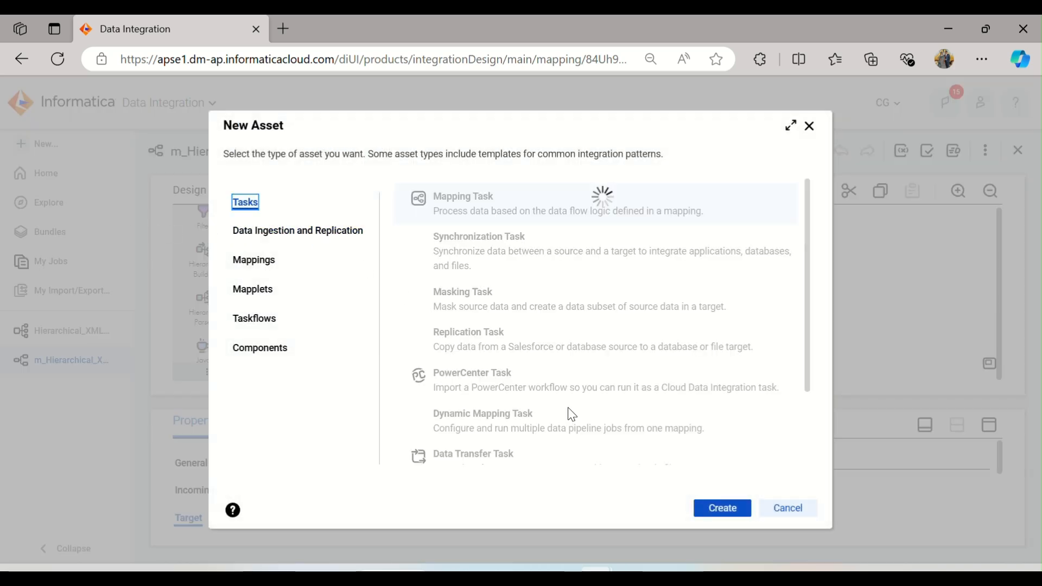
{"action": "left_click", "coordinate": [711, 507]}
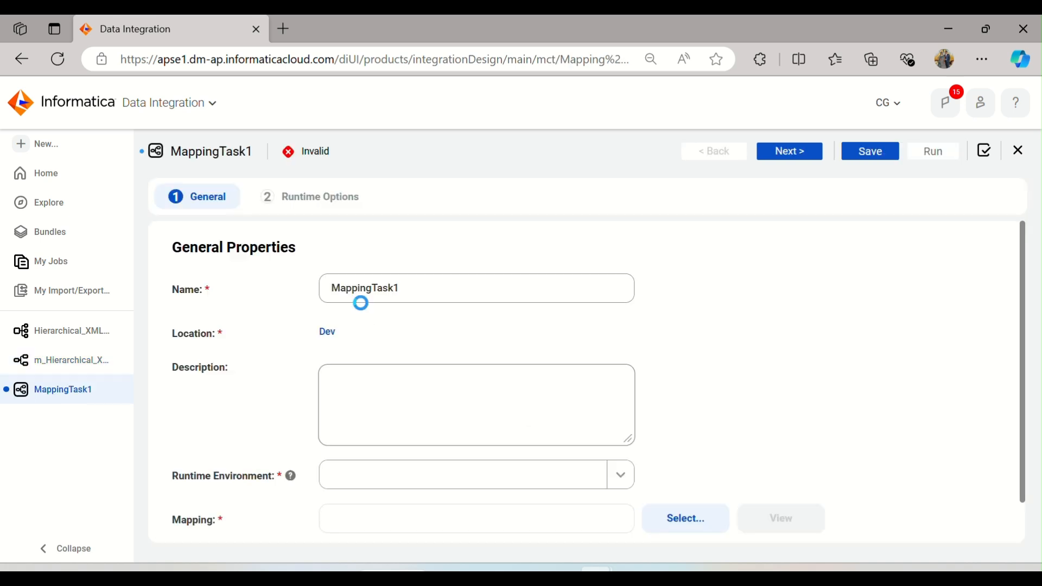
{"action": "left_click_drag", "start_coordinate": [421, 287], "coordinate": [329, 288]}
{"action": "type", "text": "m"}
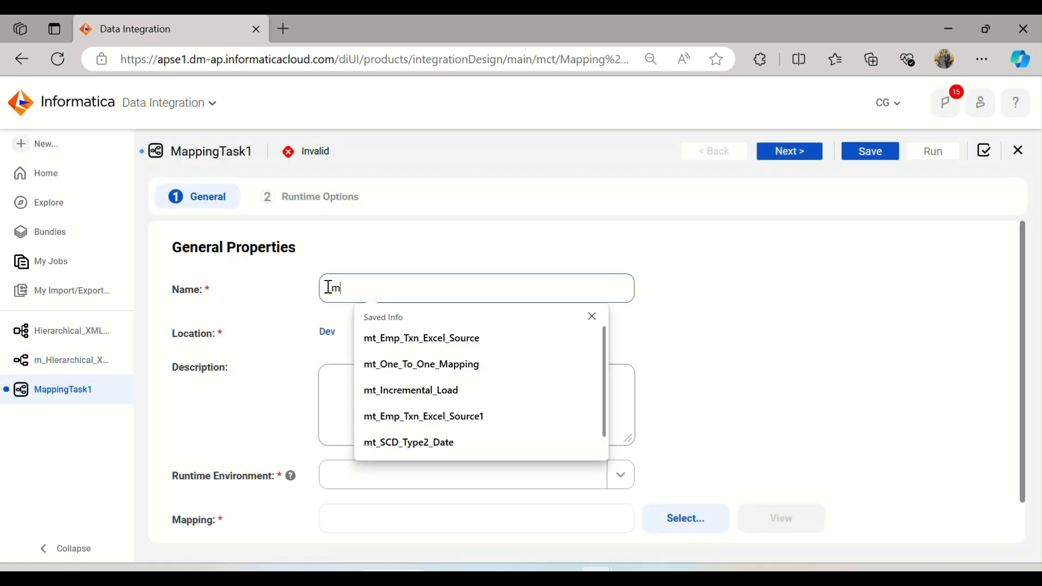
{"action": "type", "text": "t_Hierarchical_XML_People"}
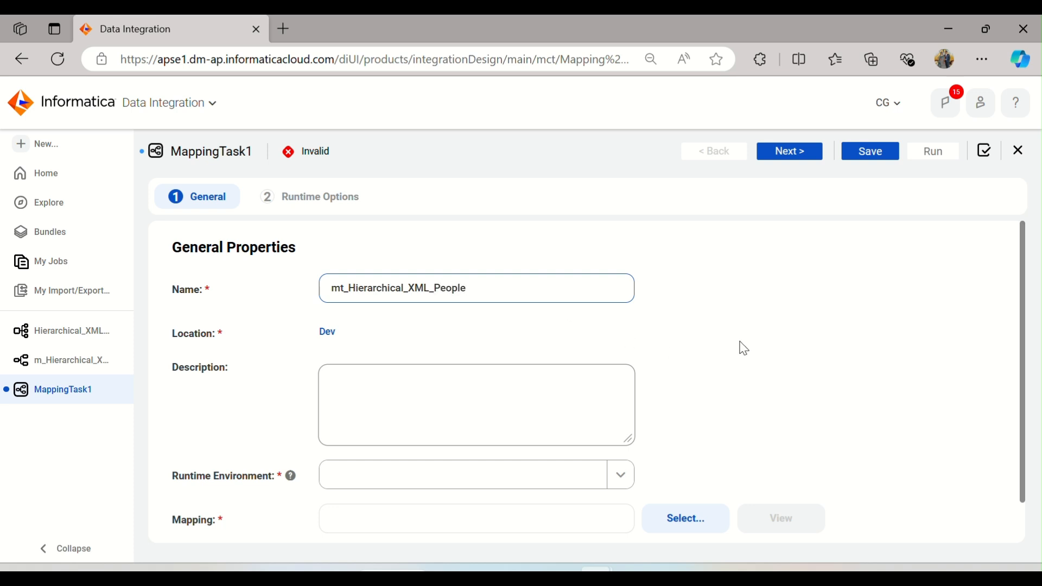
Step: Set the task's runtime environment to ADIKELOKESH and select the mapping m_Hierarchical_XML_People
{"action": "scroll", "coordinate": [743, 347], "scroll_direction": "down", "scroll_amount": 1}
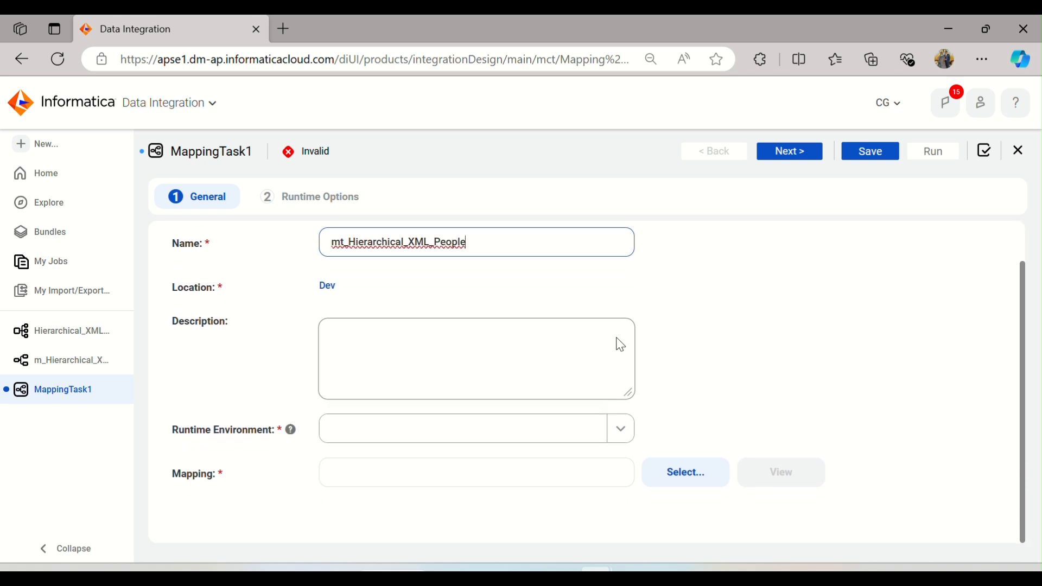
{"action": "left_click", "coordinate": [588, 428]}
{"action": "left_click", "coordinate": [484, 488]}
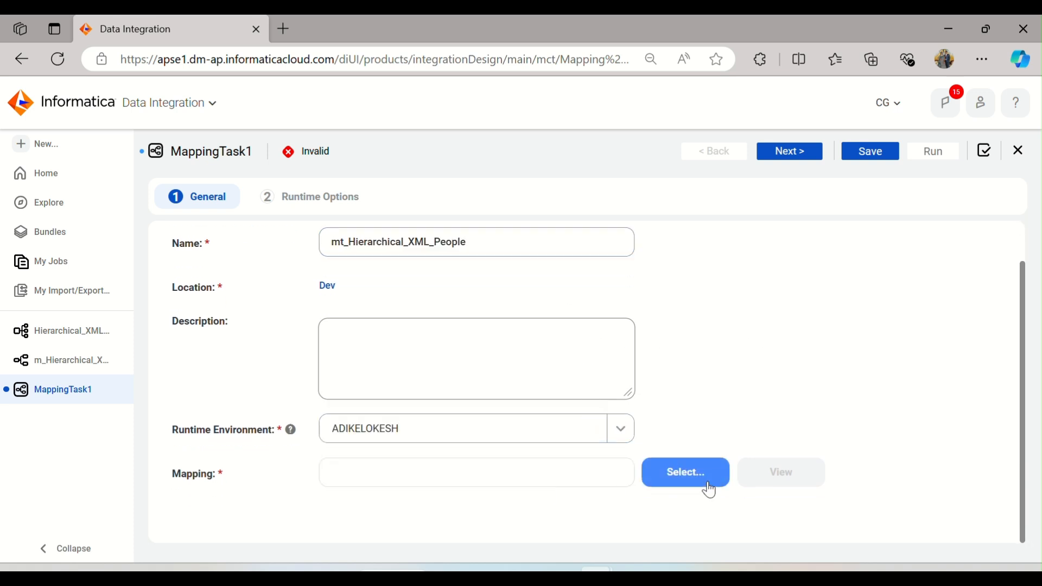
{"action": "left_click", "coordinate": [707, 484]}
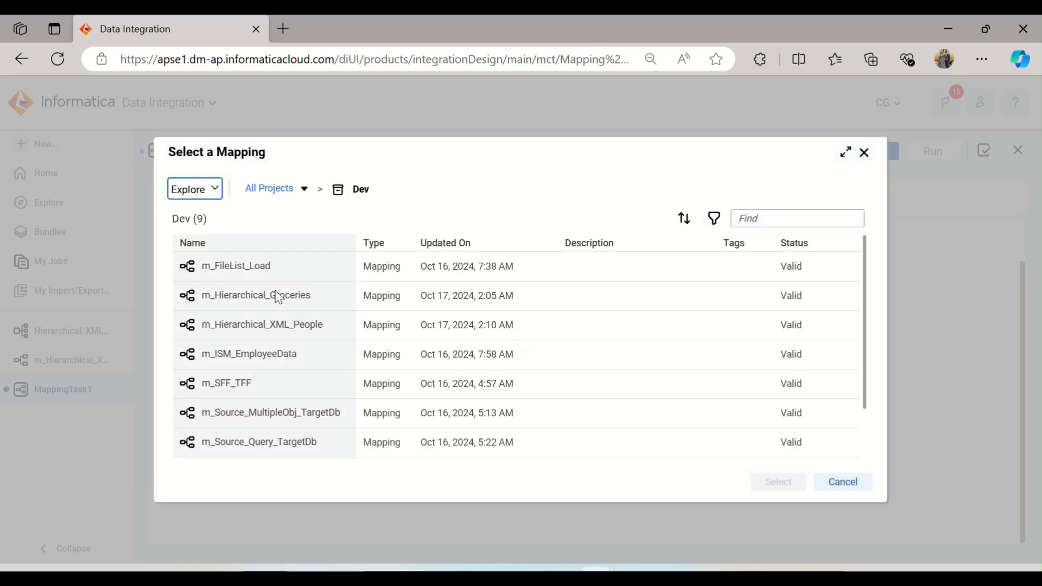
{"action": "left_click", "coordinate": [279, 298]}
{"action": "left_click", "coordinate": [286, 326]}
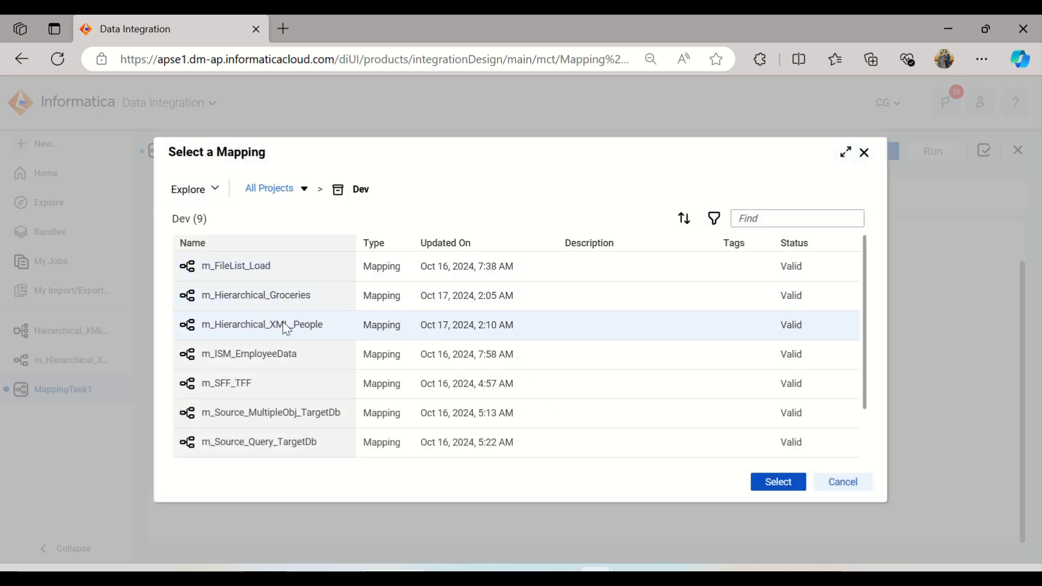
{"action": "left_click", "coordinate": [763, 484]}
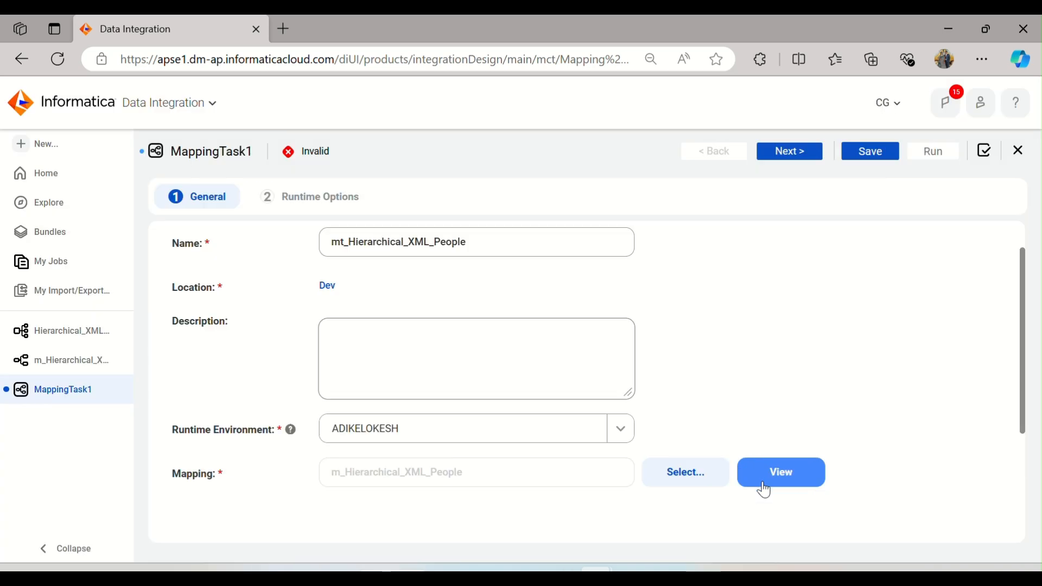
Step: Proceed to the runtime options and save the mapping task
{"action": "left_click", "coordinate": [775, 479]}
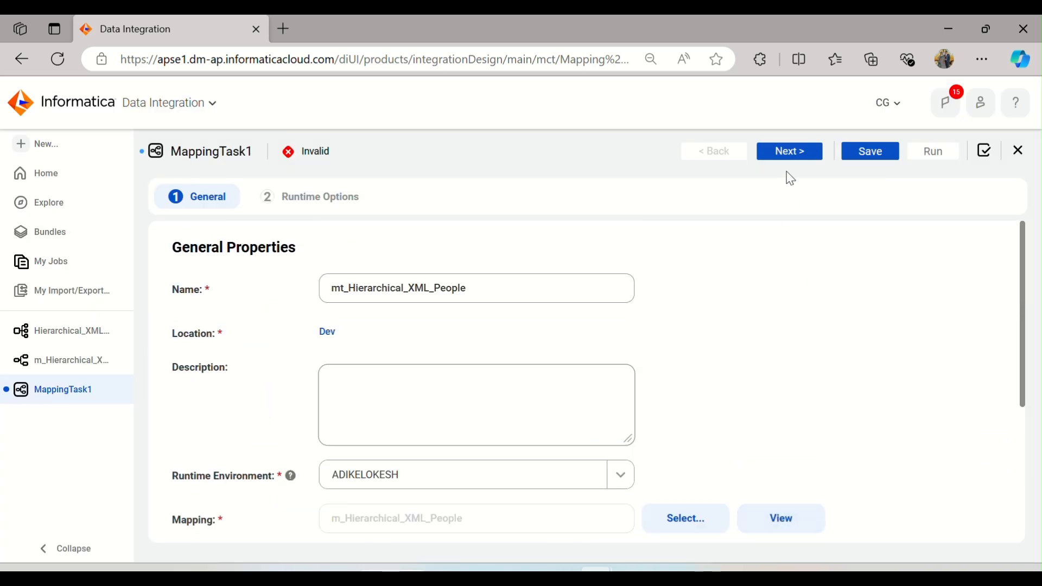
{"action": "left_click", "coordinate": [788, 151]}
{"action": "left_click", "coordinate": [864, 153]}
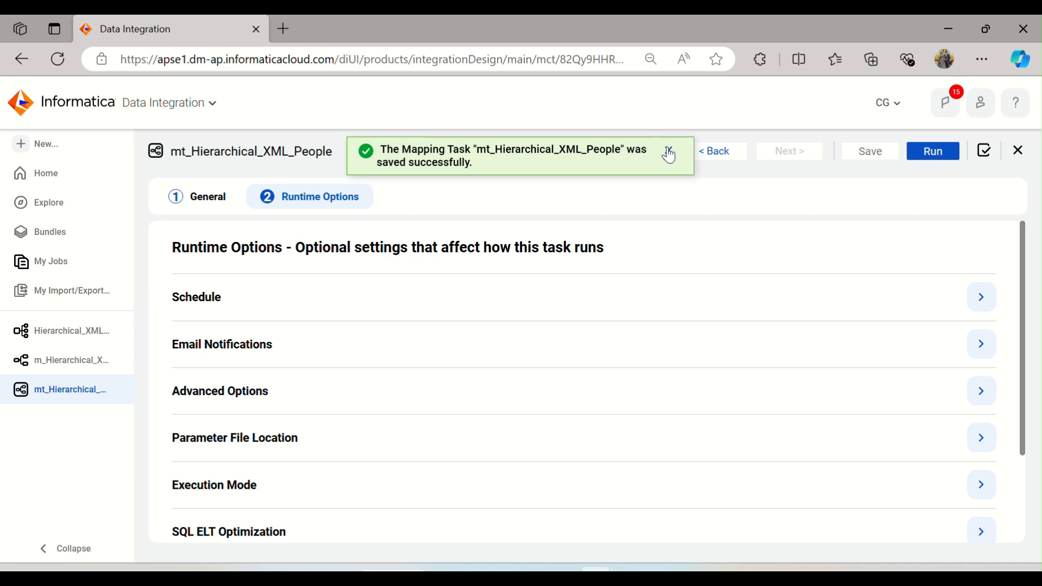
{"action": "left_click", "coordinate": [670, 156]}
Step: Run the mapping task and refresh its job status in My Jobs
{"action": "left_click", "coordinate": [933, 154]}
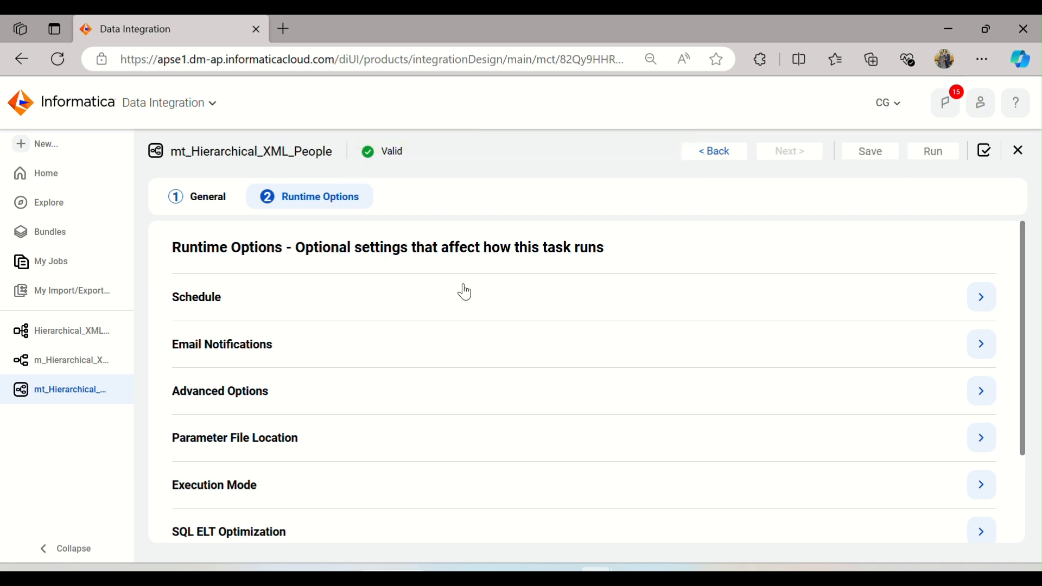
{"action": "left_click", "coordinate": [625, 150]}
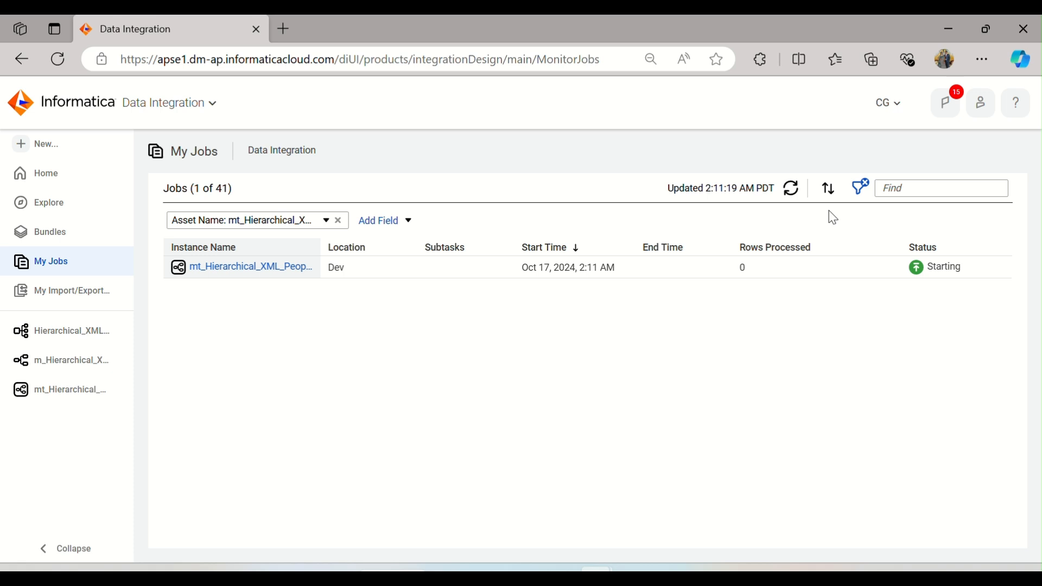
{"action": "left_click", "coordinate": [791, 199]}
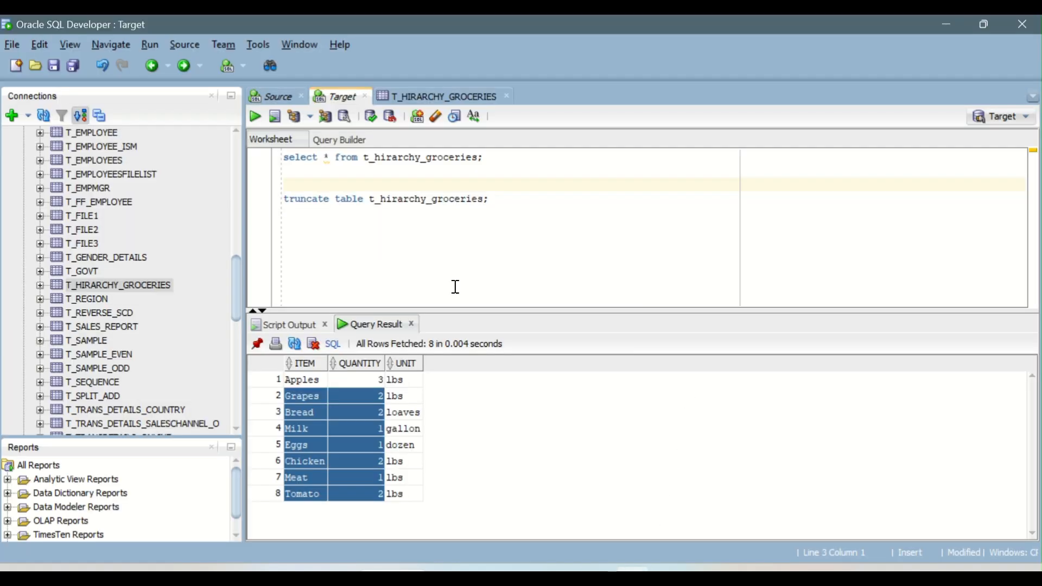
Step: Refresh the Target connection's tables and open T_HIER_XML_PEOPLE's data to review the loaded NAME, AGE and EMAIL rows
{"action": "scroll", "coordinate": [128, 207], "scroll_direction": "up", "scroll_amount": 20}
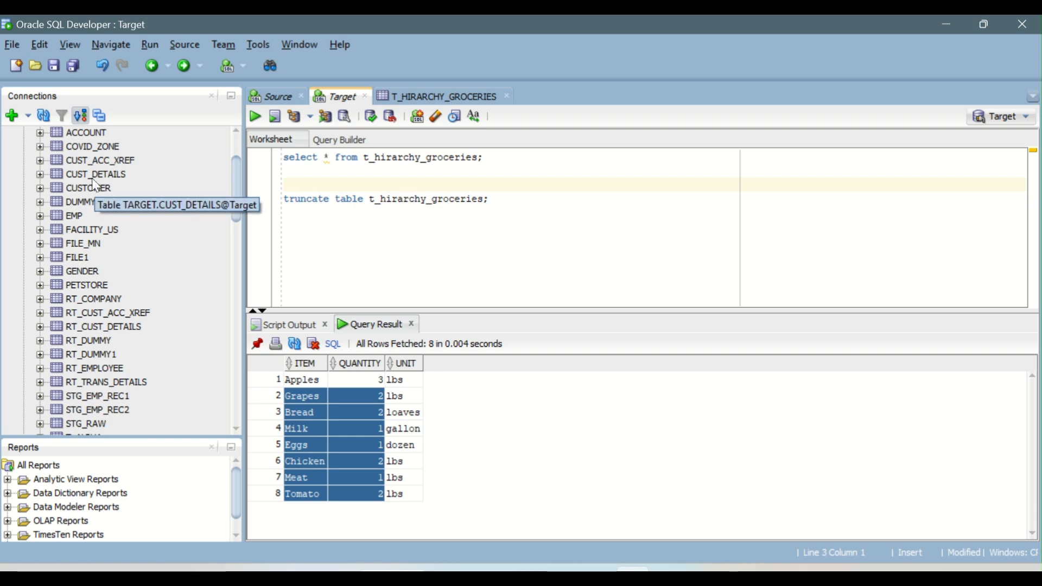
{"action": "left_click", "coordinate": [53, 187]}
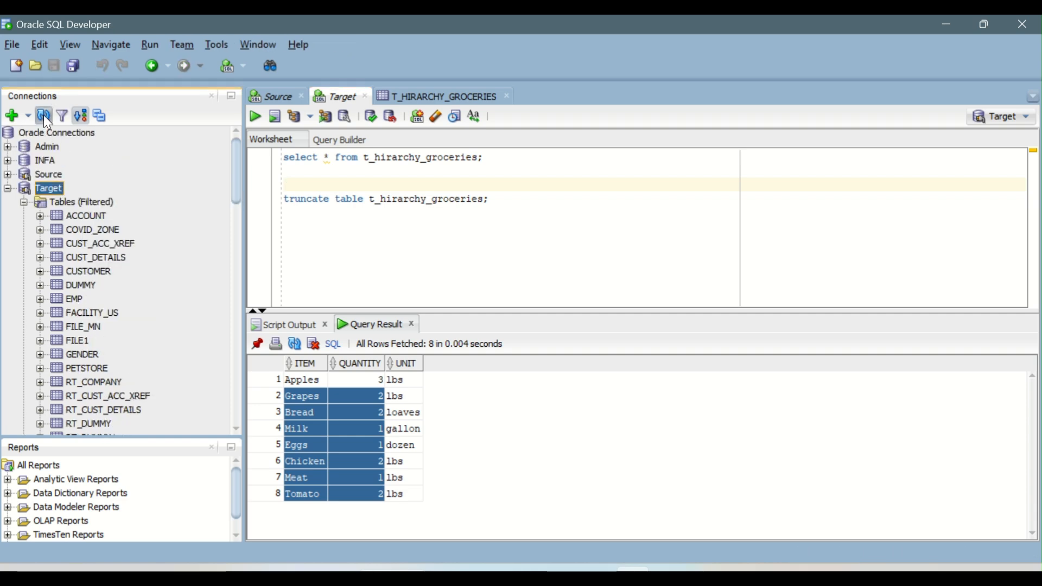
{"action": "left_click", "coordinate": [44, 115]}
{"action": "scroll", "coordinate": [124, 265], "scroll_direction": "down", "scroll_amount": 6}
{"action": "scroll", "coordinate": [124, 265], "scroll_direction": "down", "scroll_amount": 7}
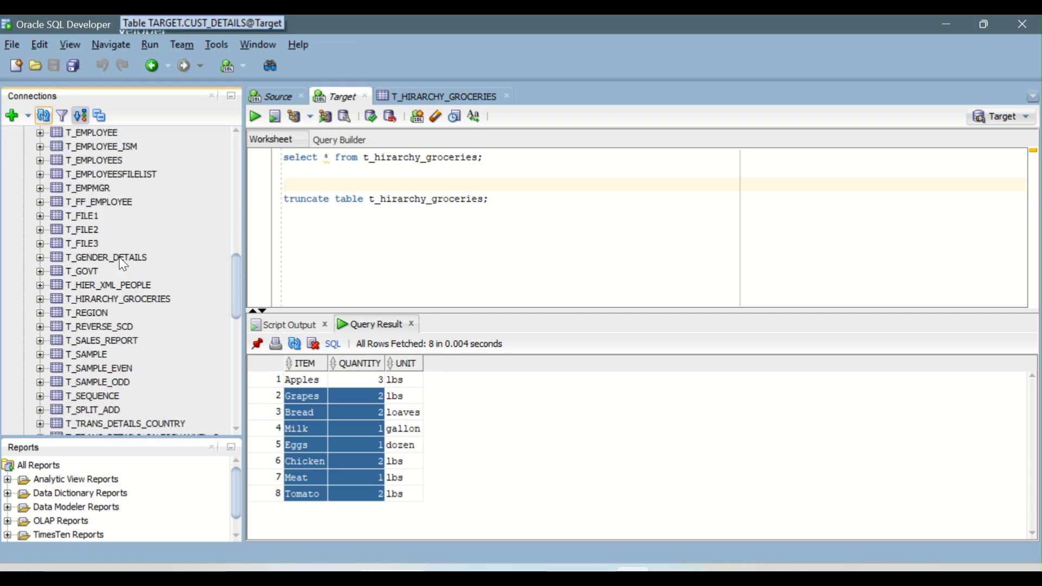
{"action": "double_click", "coordinate": [134, 289]}
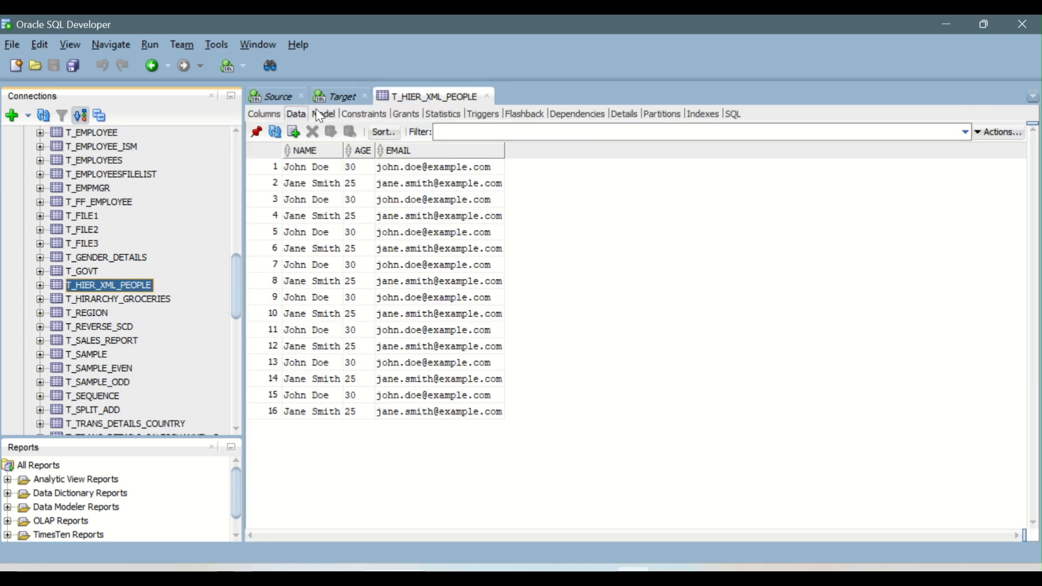
{"action": "left_click", "coordinate": [301, 111]}
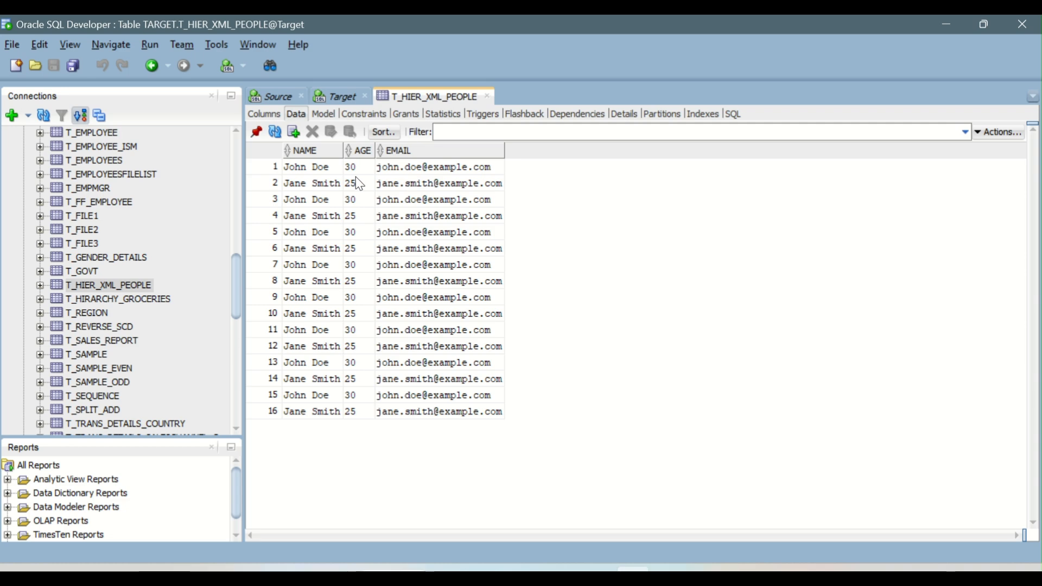
{"action": "left_click", "coordinate": [326, 168]}
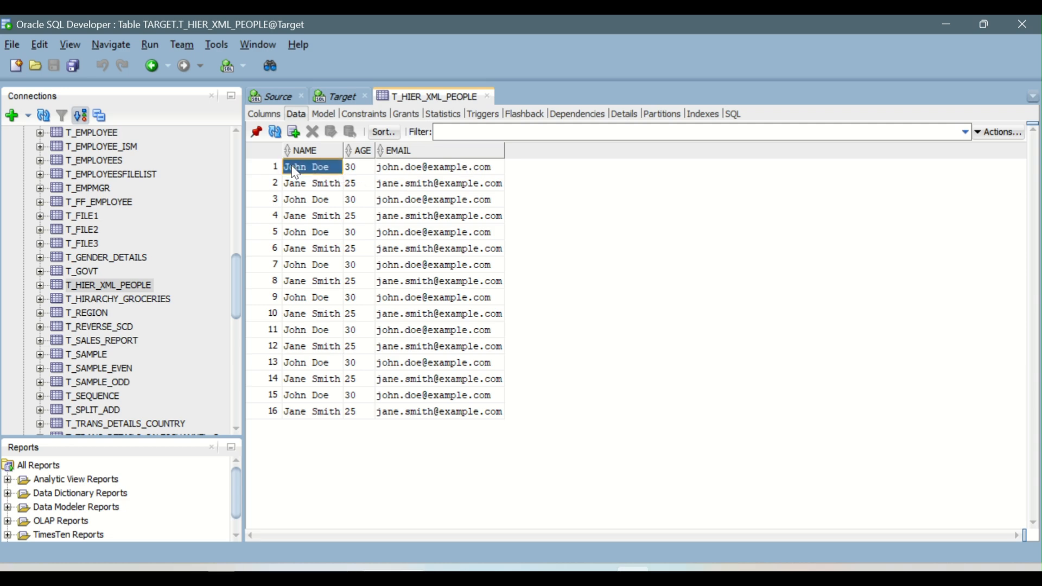
{"action": "left_click_drag", "start_coordinate": [333, 175], "coordinate": [368, 347]}
{"action": "left_click_drag", "start_coordinate": [424, 166], "coordinate": [443, 410]}
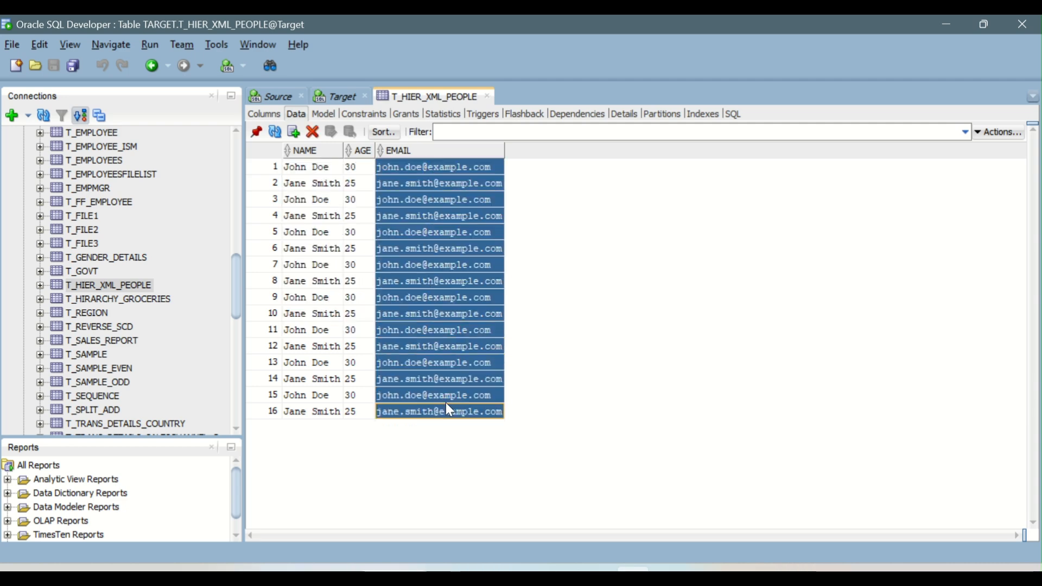
{"action": "left_click", "coordinate": [298, 170]}
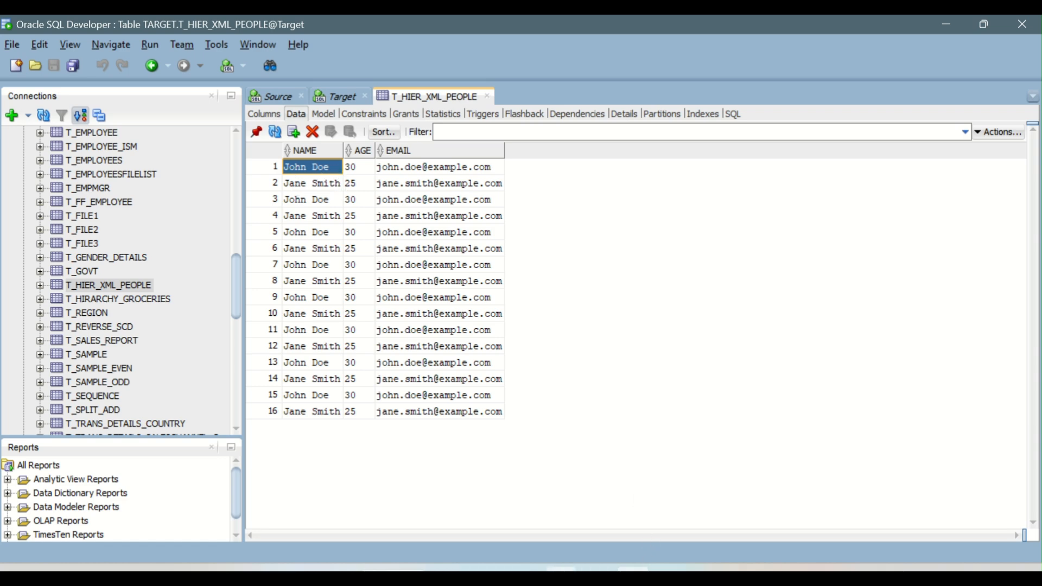
Step: Switch to the browser, open m_Hierarchical_XML_People and insert an Expression transformation between HierarchyParser and Target using the person output group
{"action": "left_click", "coordinate": [595, 569]}
{"action": "left_click", "coordinate": [596, 510]}
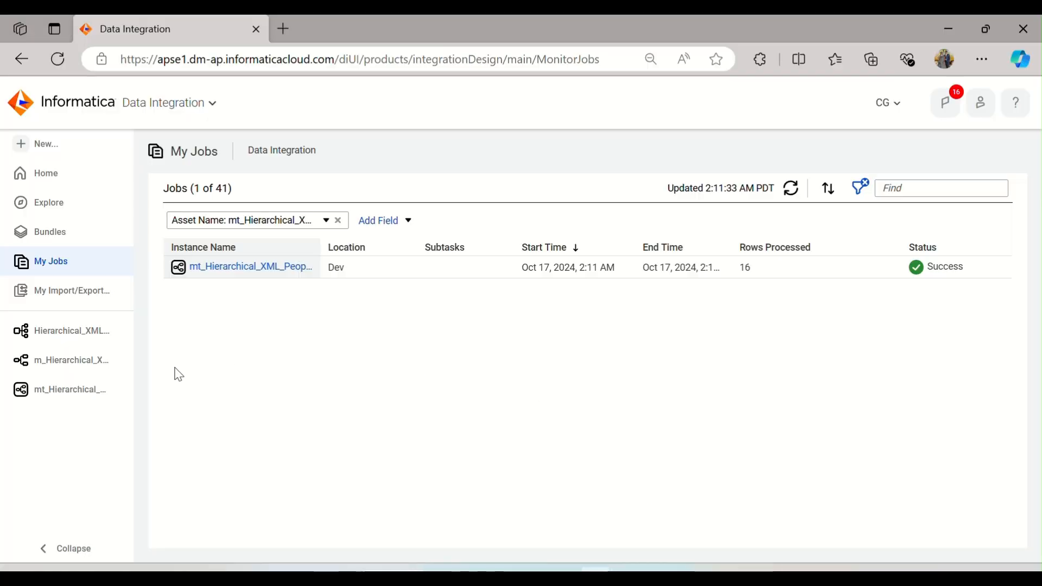
{"action": "left_click", "coordinate": [76, 360]}
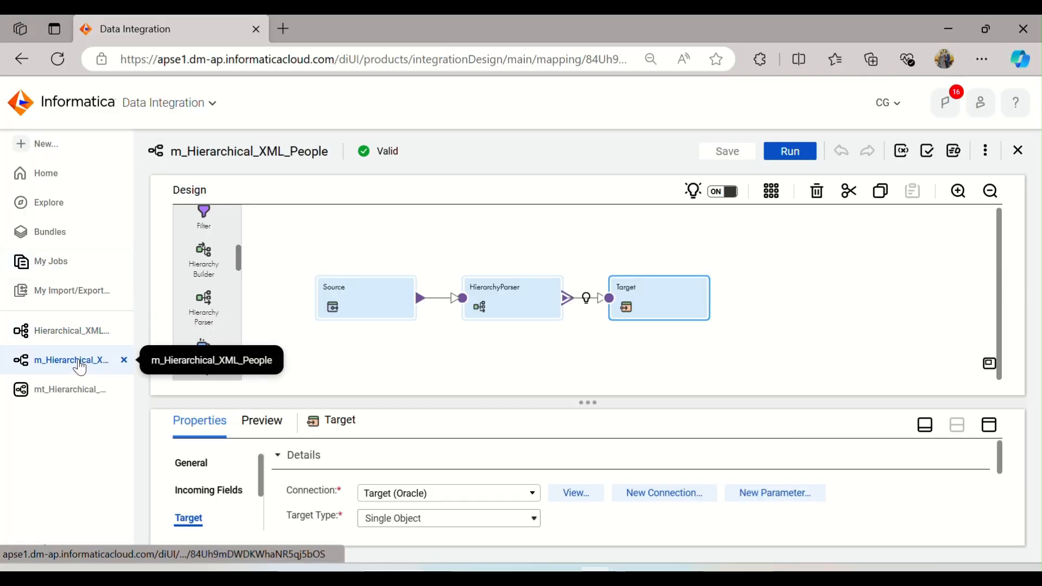
{"action": "left_click_drag", "start_coordinate": [672, 293], "coordinate": [864, 284]}
{"action": "left_click", "coordinate": [615, 298]}
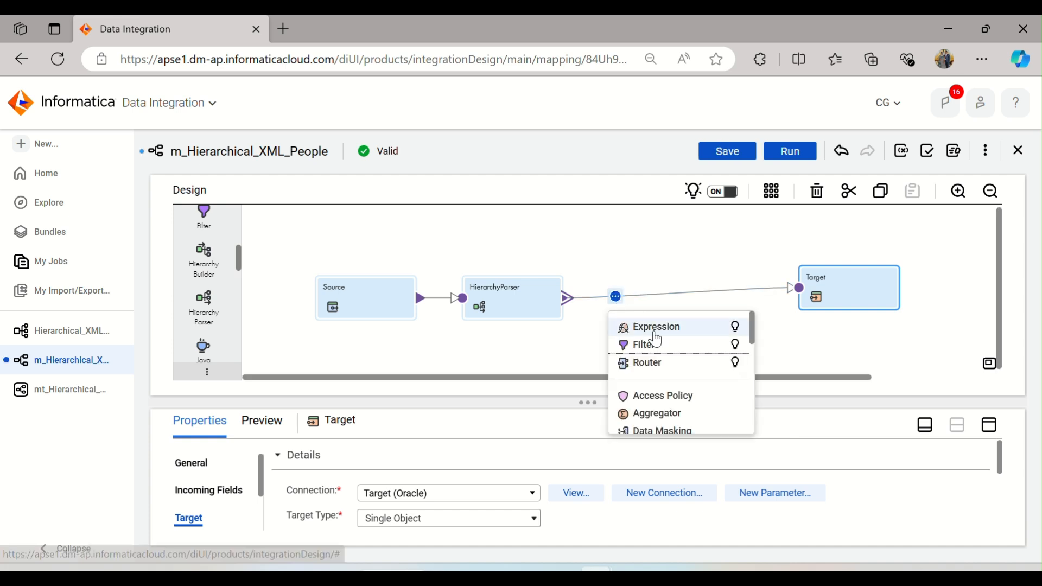
{"action": "left_click", "coordinate": [654, 329]}
{"action": "left_click", "coordinate": [365, 235]}
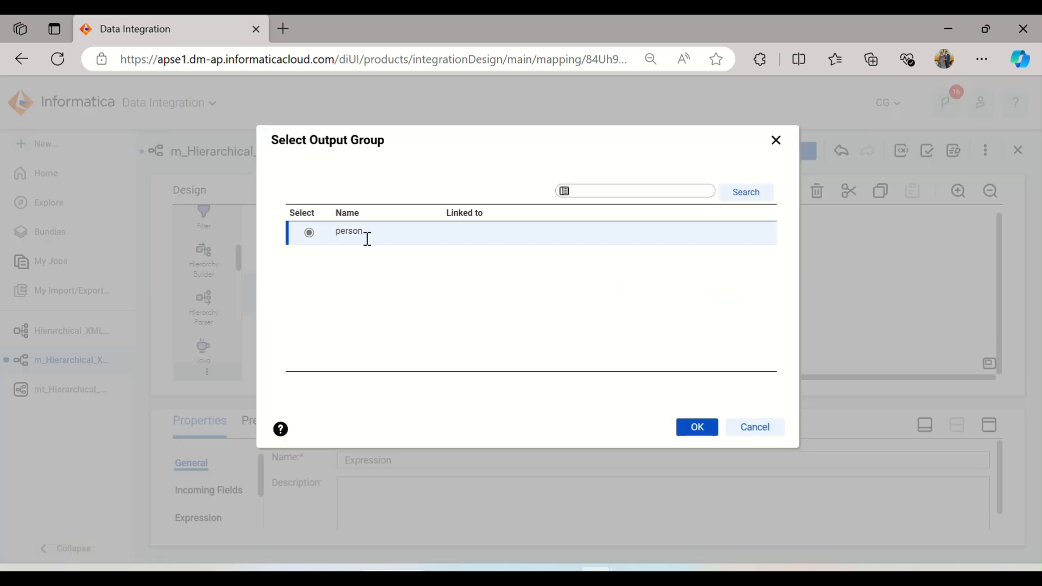
{"action": "left_click", "coordinate": [695, 429]}
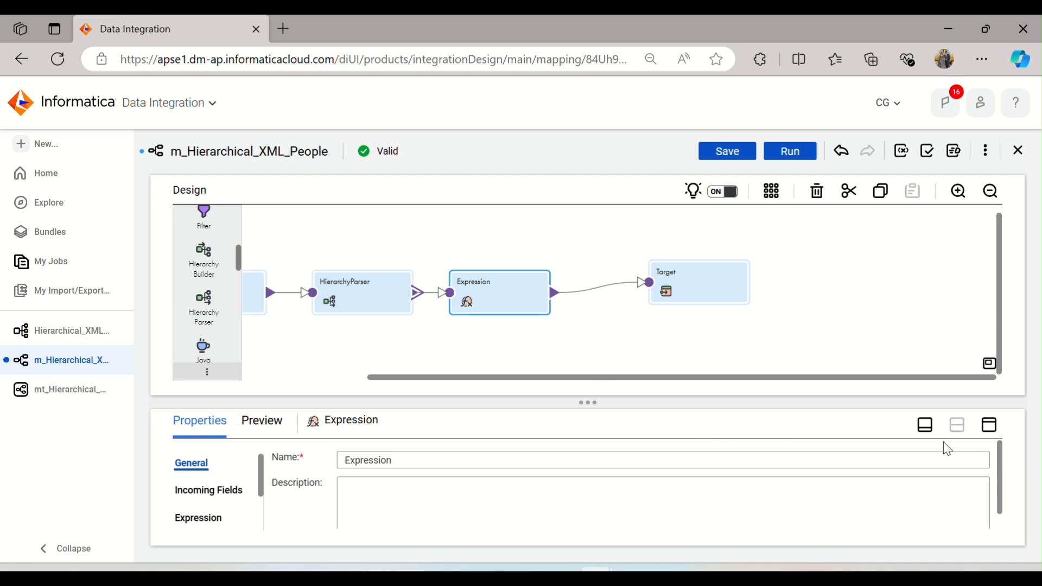
Step: Add a string output field named o_firstname to the Expression transformation
{"action": "left_click", "coordinate": [991, 426]}
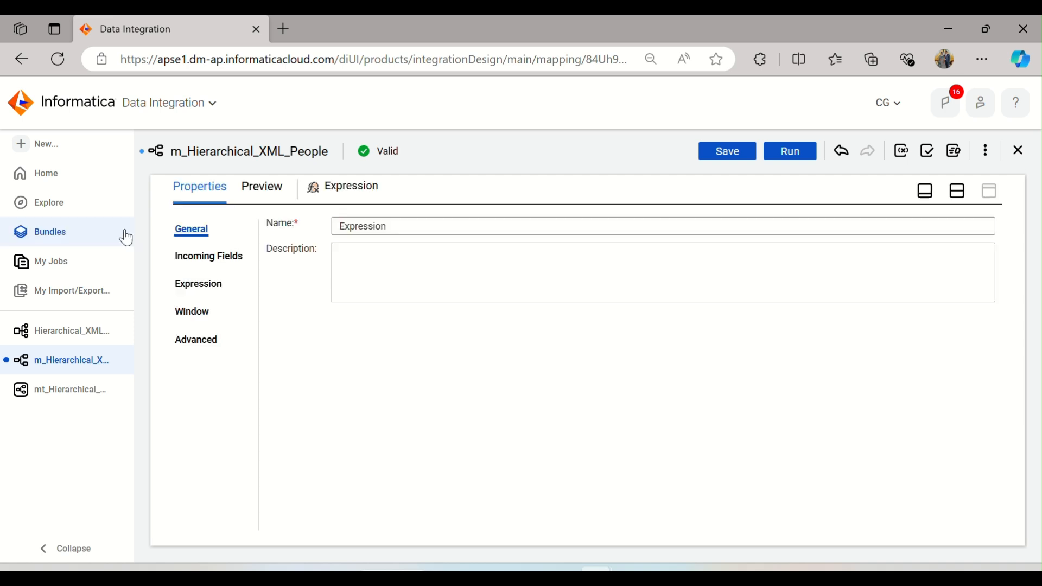
{"action": "left_click", "coordinate": [211, 281]}
{"action": "left_click", "coordinate": [206, 259]}
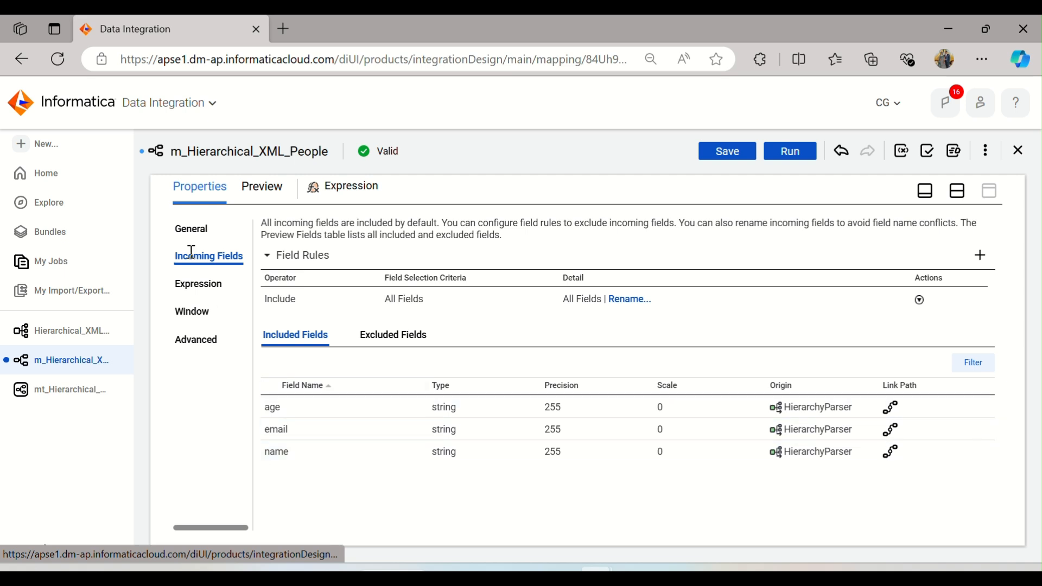
{"action": "left_click", "coordinate": [198, 284]}
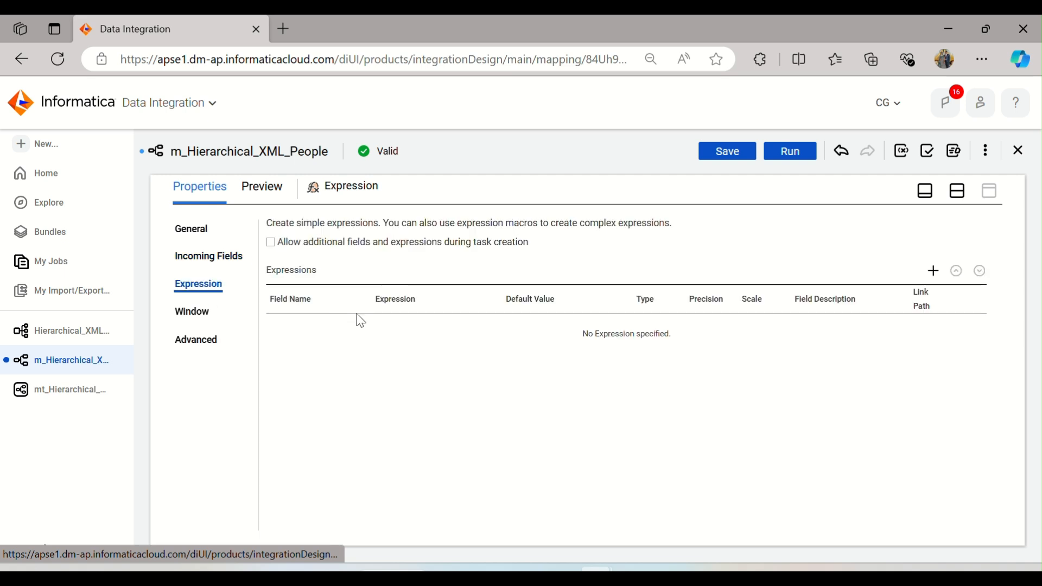
{"action": "left_click", "coordinate": [933, 270]}
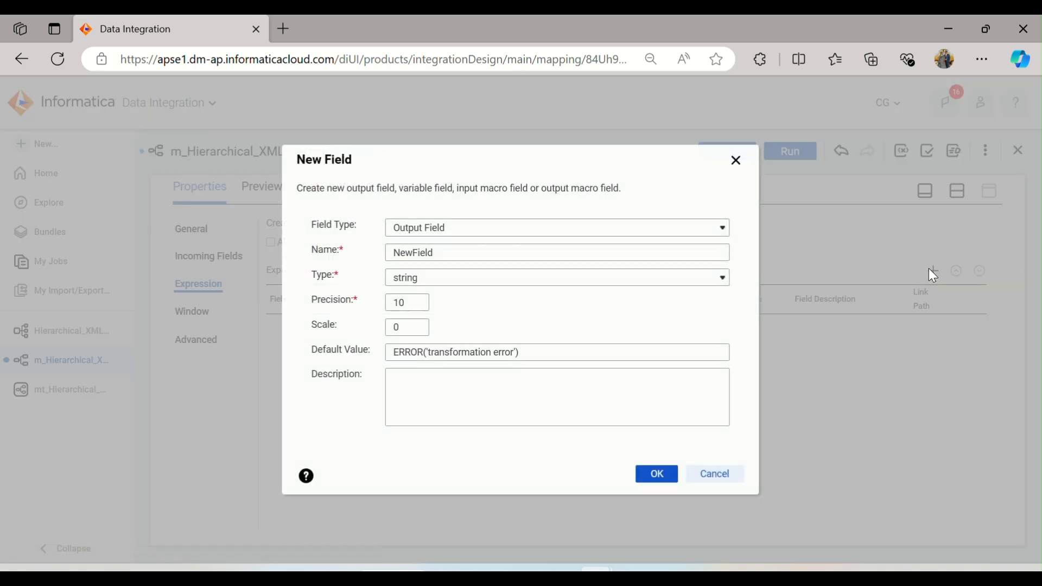
{"action": "double_click", "coordinate": [447, 253]}
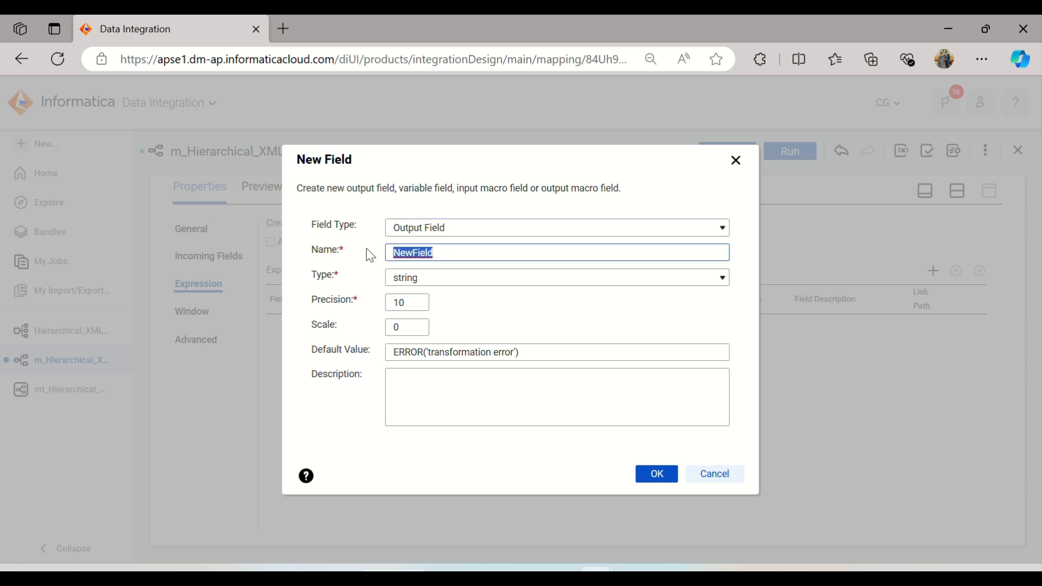
{"action": "type", "text": "o_firstname"}
{"action": "double_click", "coordinate": [410, 302]}
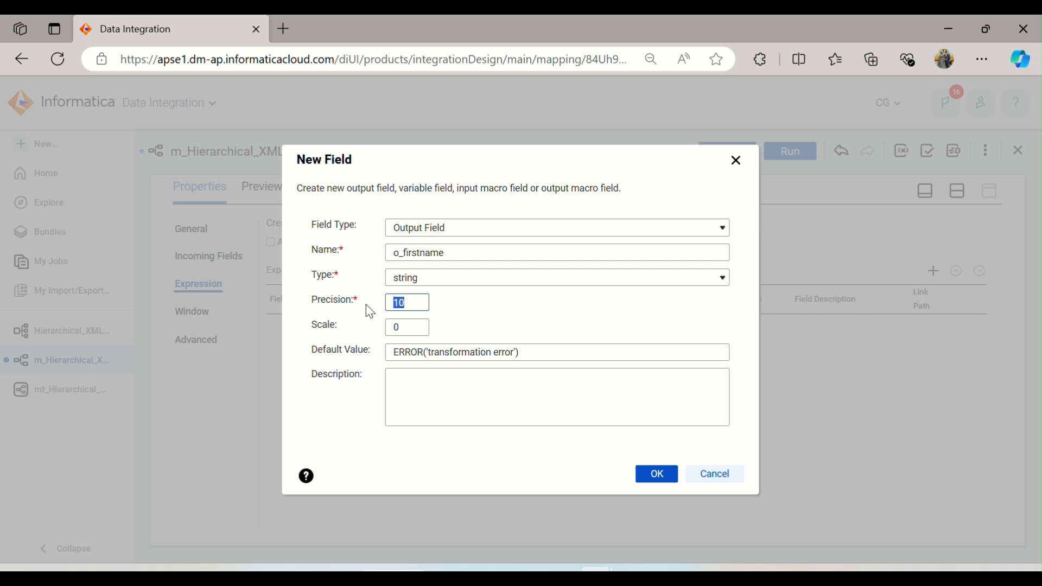
{"action": "left_click", "coordinate": [667, 481]}
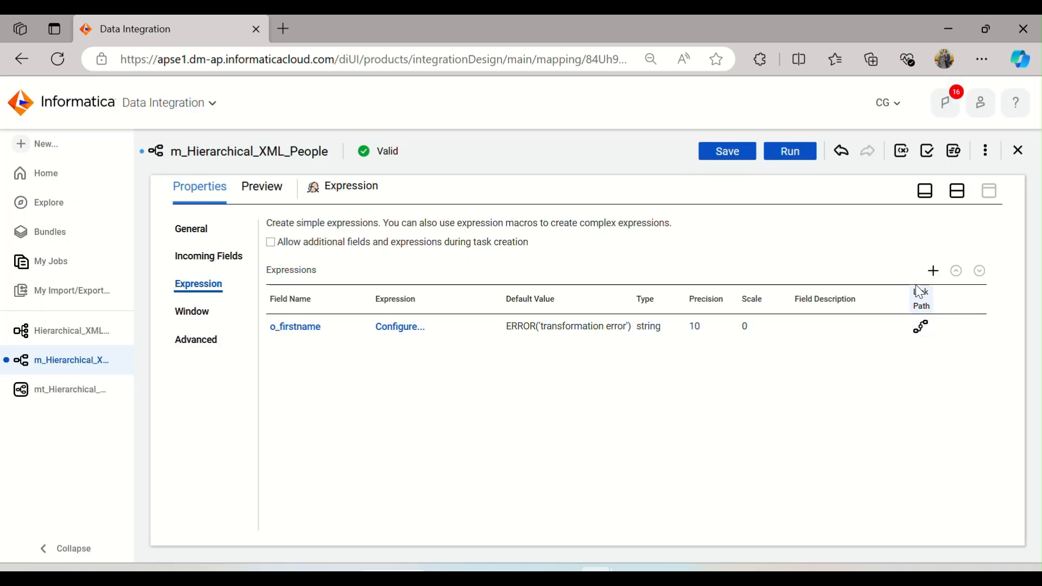
Step: Add a second string output field named o_Lastname
{"action": "left_click", "coordinate": [933, 271]}
{"action": "left_click", "coordinate": [443, 251]}
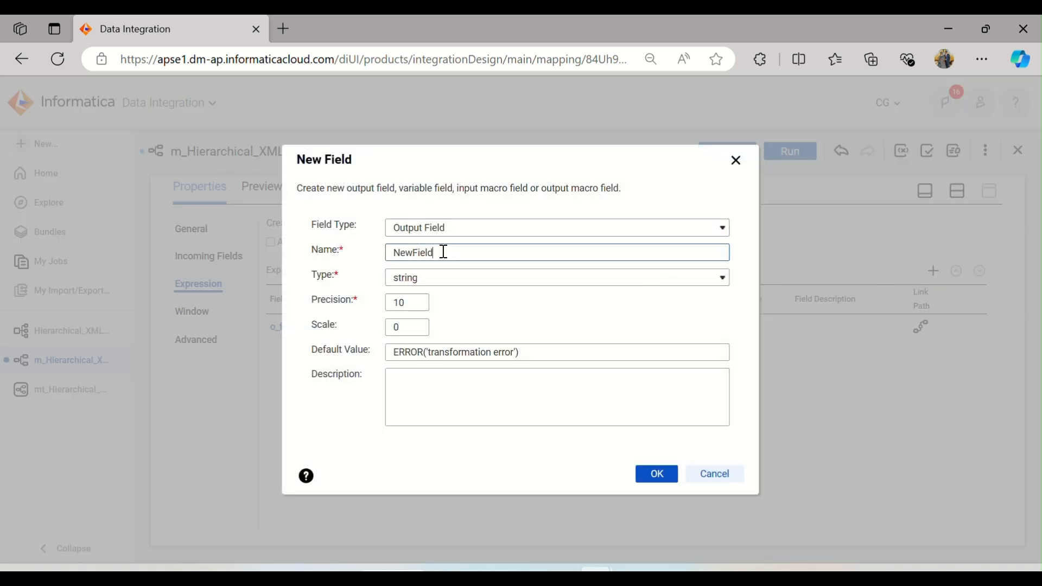
{"action": "left_click_drag", "start_coordinate": [443, 251], "coordinate": [377, 254]}
{"action": "type", "text": "o_Lstname"}
{"action": "key", "text": "Left"}
{"action": "key", "text": "Left"}
{"action": "key", "text": "Left"}
{"action": "key", "text": "Left"}
{"action": "key", "text": "Left"}
{"action": "key", "text": "Left"}
{"action": "type", "text": "a"}
{"action": "left_click", "coordinate": [669, 474]}
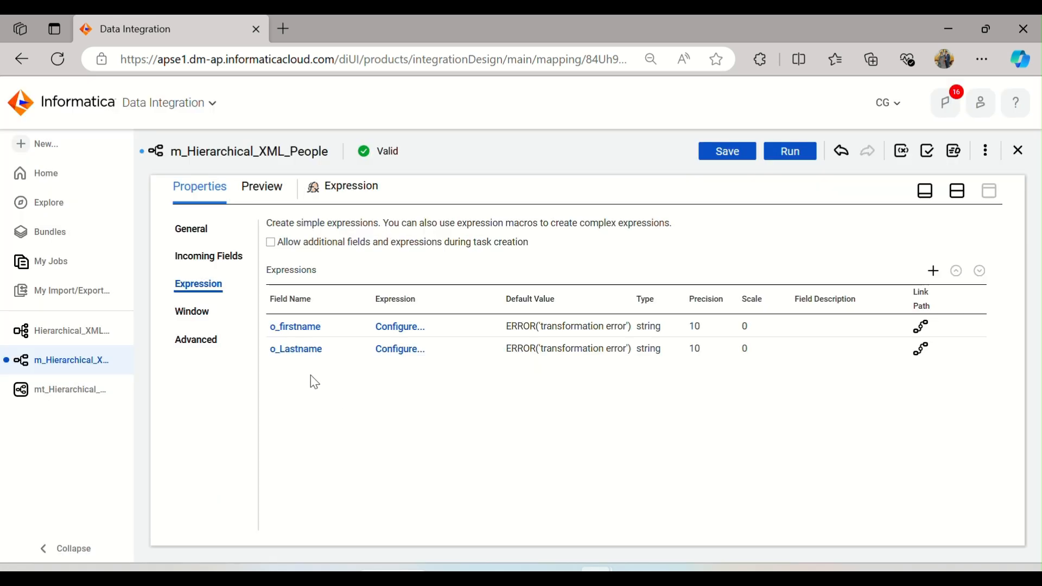
Step: Rename the o_firstname field to o_Firstname
{"action": "left_click", "coordinate": [302, 327]}
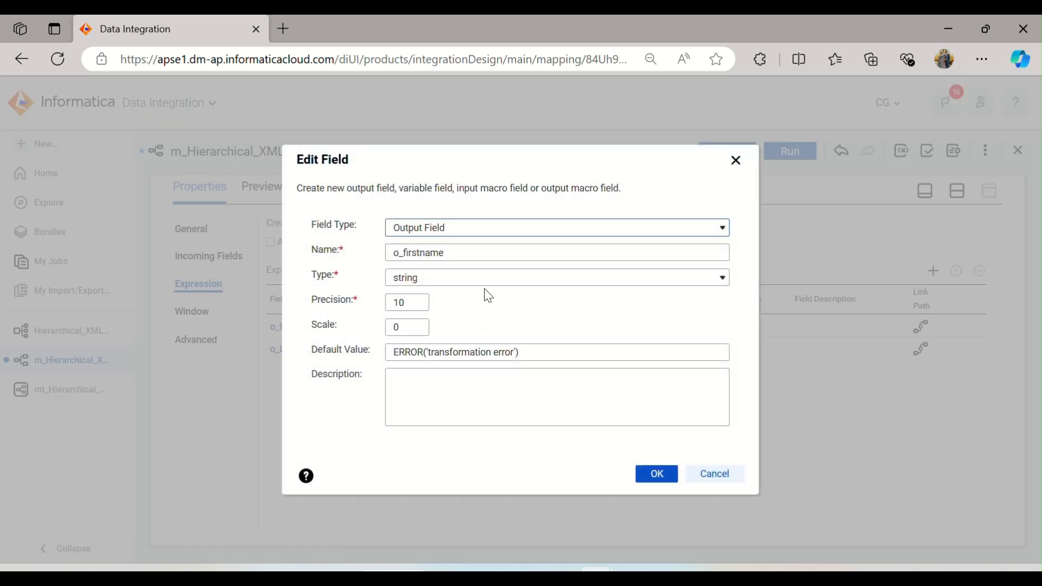
{"action": "left_click", "coordinate": [407, 254]}
{"action": "key", "text": "BackSpace"}
{"action": "type", "text": "F"}
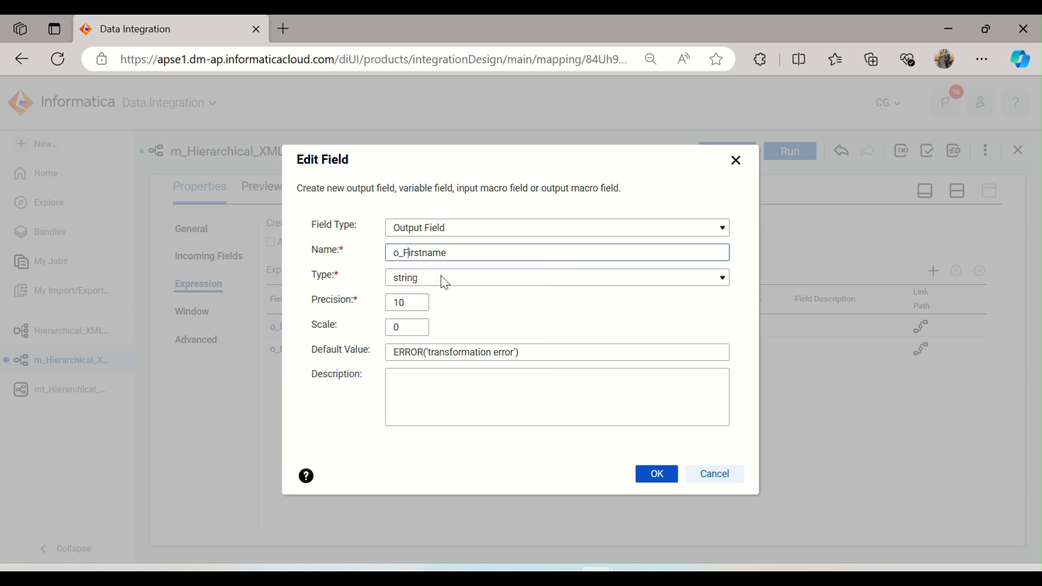
{"action": "left_click", "coordinate": [653, 475]}
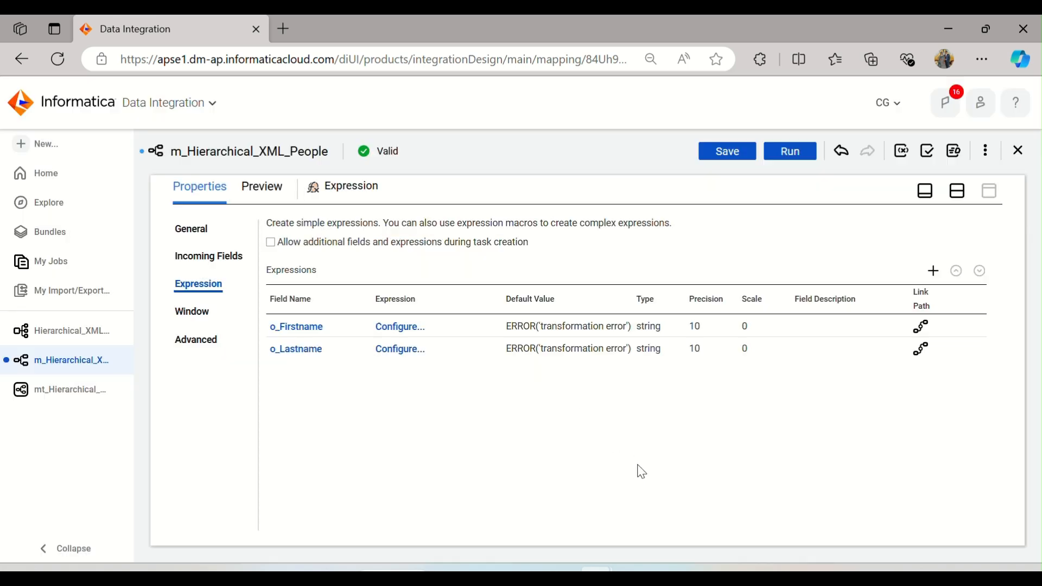
Step: Set o_Firstname's expression to SUBSTR(name,1,INSTR(name,' ')) and validate it
{"action": "left_click", "coordinate": [398, 326]}
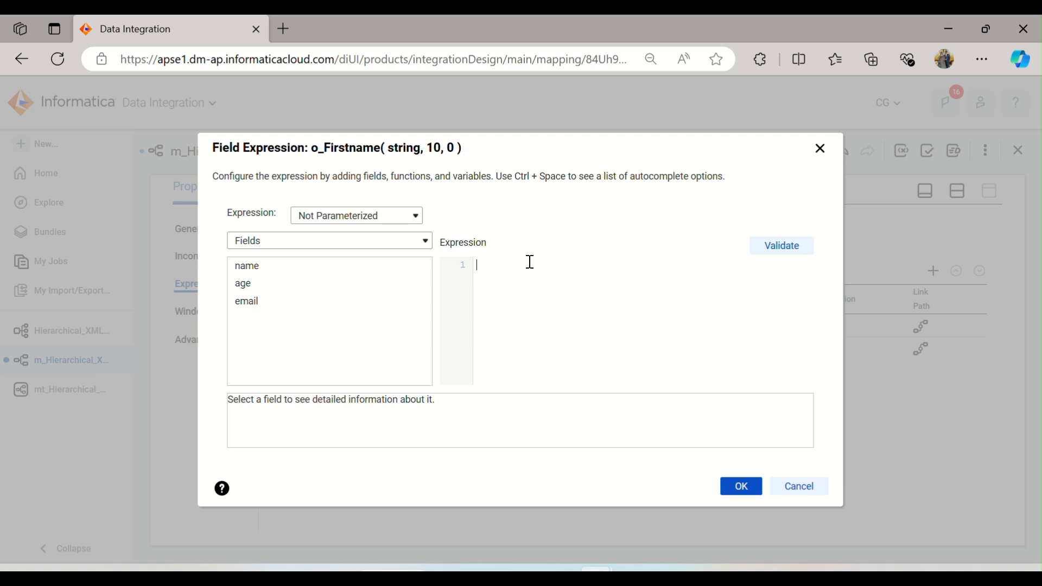
{"action": "type", "text": "Ins"}
{"action": "key", "text": "BackSpace"}
{"action": "key", "text": "BackSpace"}
{"action": "key", "text": "BackSpace"}
{"action": "type", "text": "SUBSTR"}
{"action": "type", "text": "("}
{"action": "type", "text": "NAME"}
{"action": "type", "text": ","}
{"action": "key", "text": "BackSpace"}
{"action": "key", "text": "BackSpace"}
{"action": "key", "text": "BackSpace"}
{"action": "key", "text": "BackSpace"}
{"action": "key", "text": "BackSpace"}
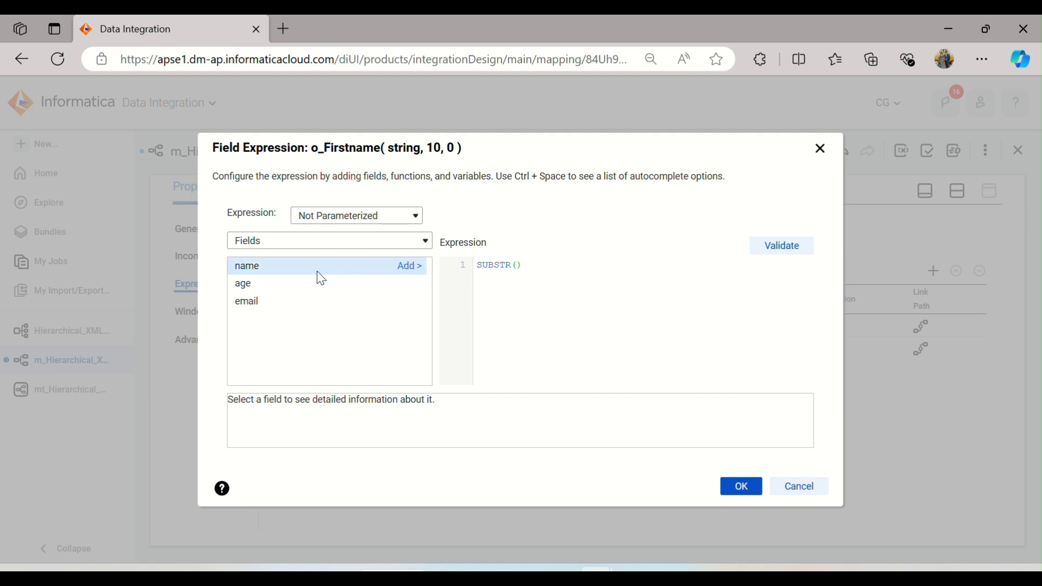
{"action": "left_click", "coordinate": [400, 268]}
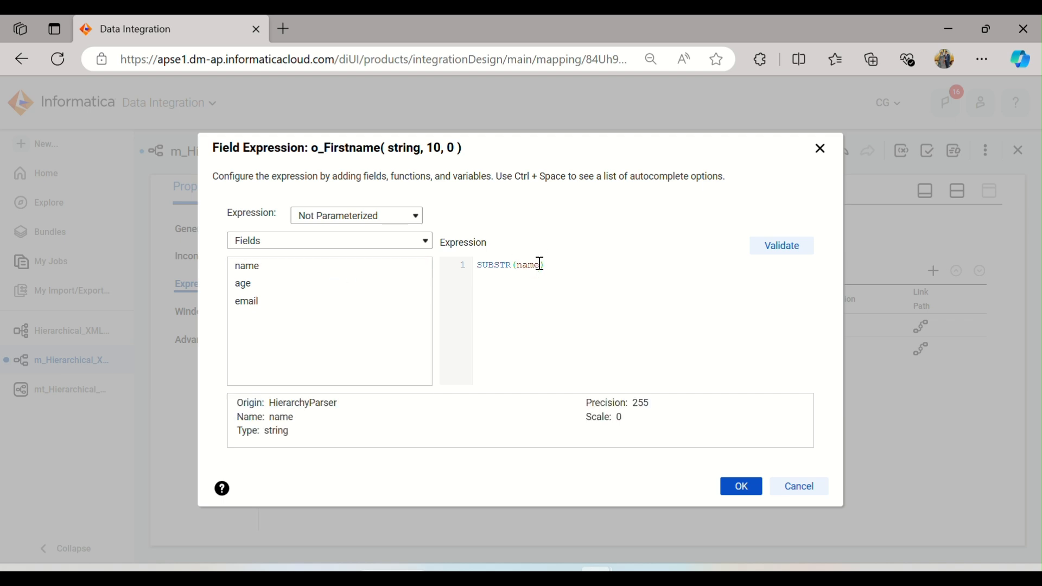
{"action": "type", "text": ","}
{"action": "type", "text": "1"}
{"action": "type", "text": ",INSTR"}
{"action": "type", "text": "(name"}
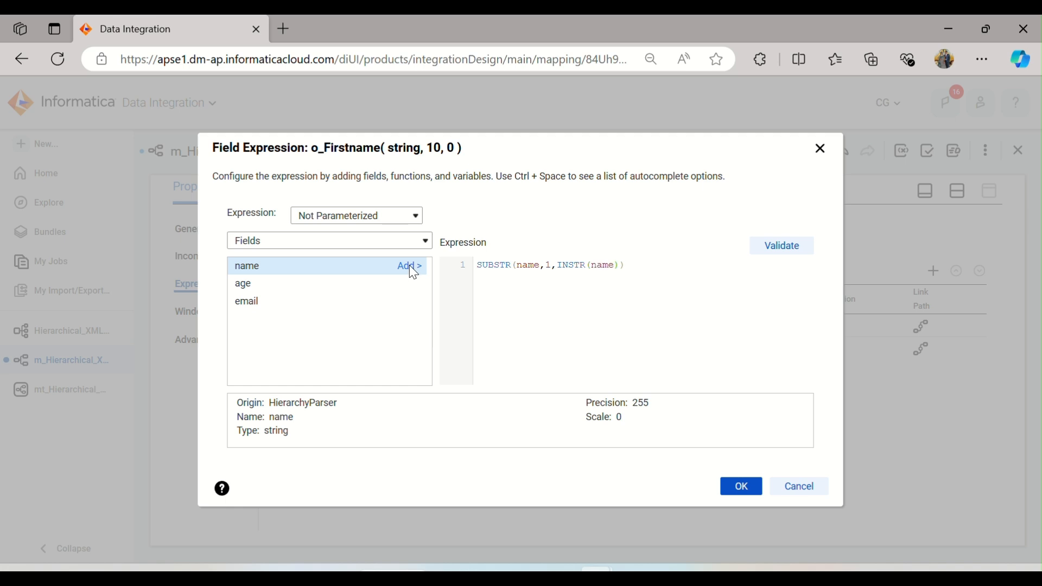
{"action": "left_click", "coordinate": [410, 266]}
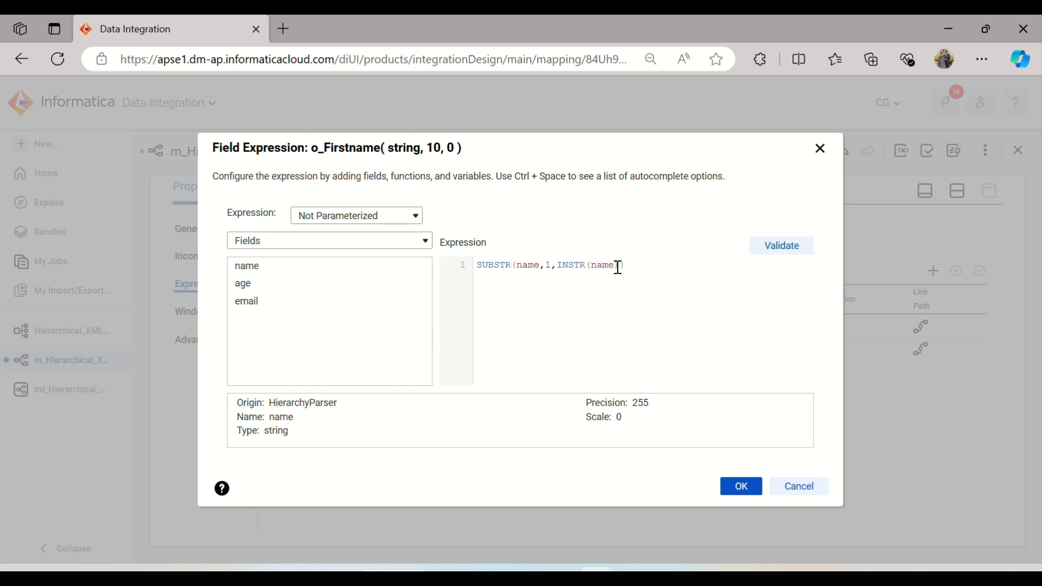
{"action": "type", "text": ")"}
{"action": "type", "text": "\"\""}
{"action": "key", "text": "BackSpace"}
{"action": "key", "text": "BackSpace"}
{"action": "type", "text": "'"}
{"action": "left_click", "coordinate": [616, 265]}
{"action": "type", "text": ","}
{"action": "left_click", "coordinate": [770, 249]}
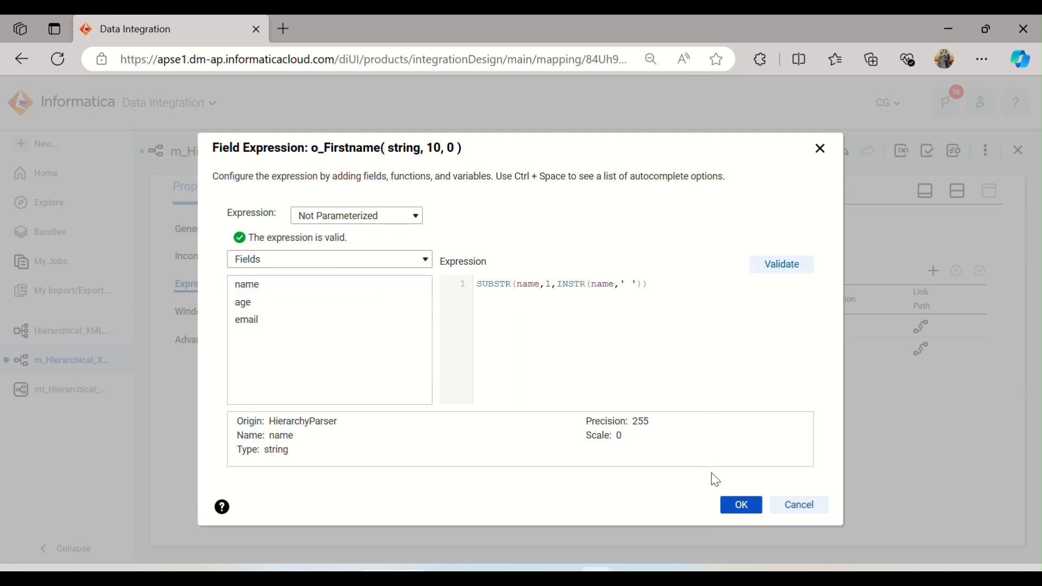
{"action": "left_click", "coordinate": [740, 505]}
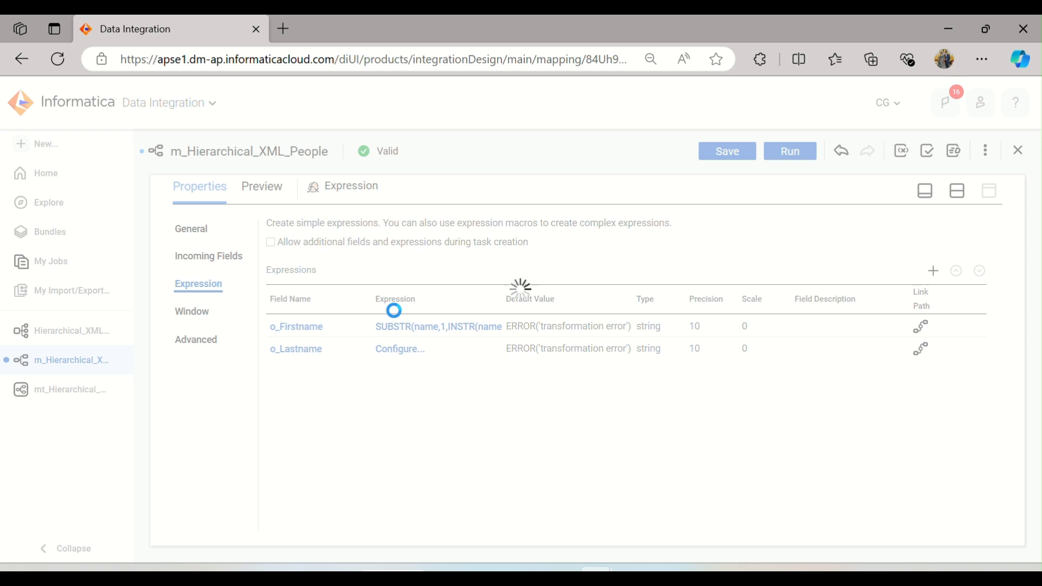
Step: Set o_Lastname's expression to SUBSTR(name,INSTR(name,' ')) and validate it
{"action": "left_click", "coordinate": [412, 359]}
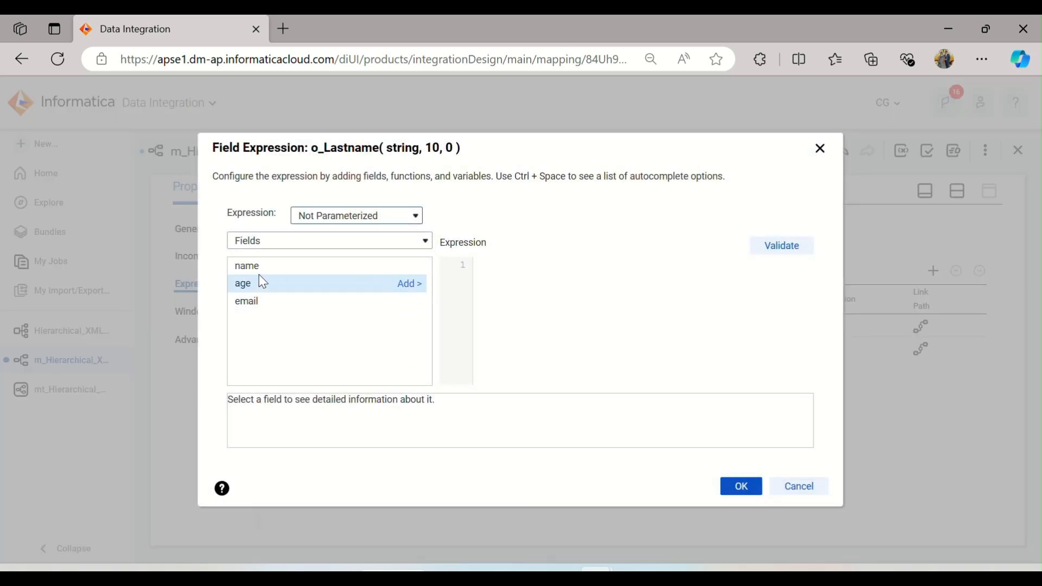
{"action": "type", "text": "SUBSTR("}
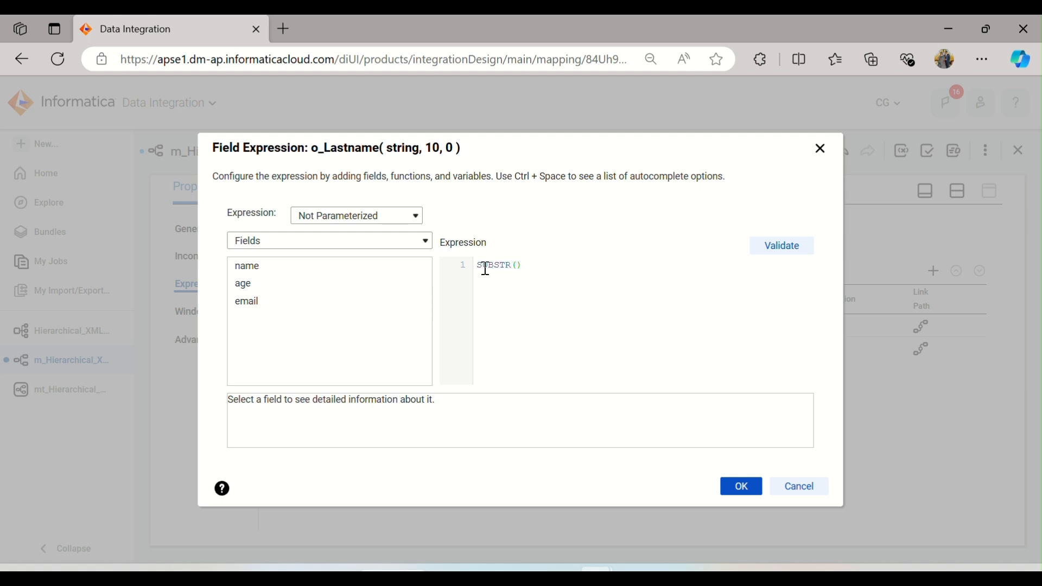
{"action": "left_click", "coordinate": [415, 268]}
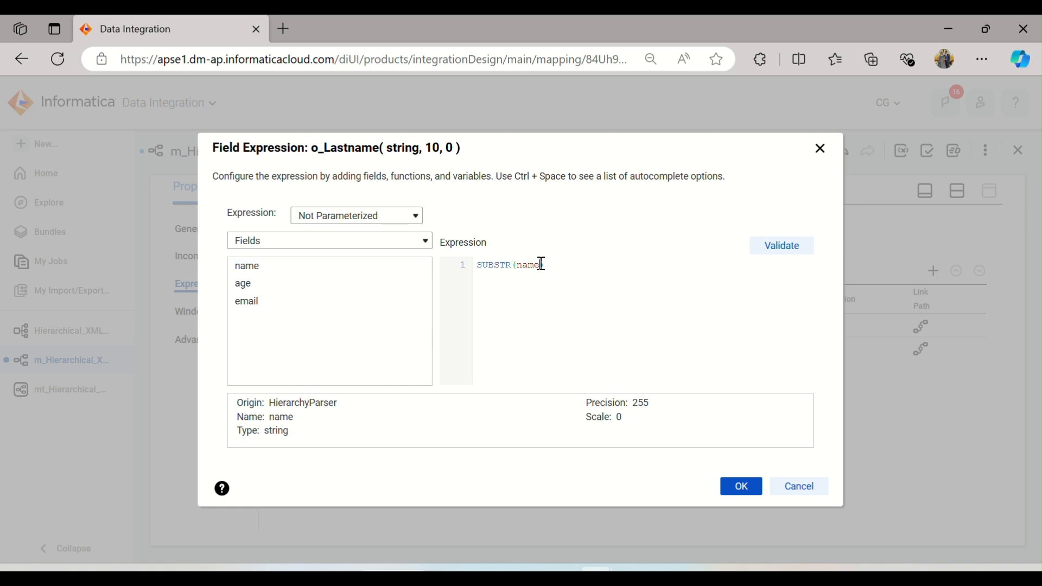
{"action": "type", "text": ",INSTR("}
{"action": "left_click", "coordinate": [414, 262]}
{"action": "type", "text": ",'"}
{"action": "type", "text": ",INSTR"}
{"action": "type", "text": "("}
{"action": "key", "text": "BackSpace"}
{"action": "key", "text": "BackSpace"}
{"action": "key", "text": "BackSpace"}
{"action": "key", "text": "BackSpace"}
{"action": "key", "text": "BackSpace"}
{"action": "key", "text": "BackSpace"}
{"action": "left_click", "coordinate": [789, 246]}
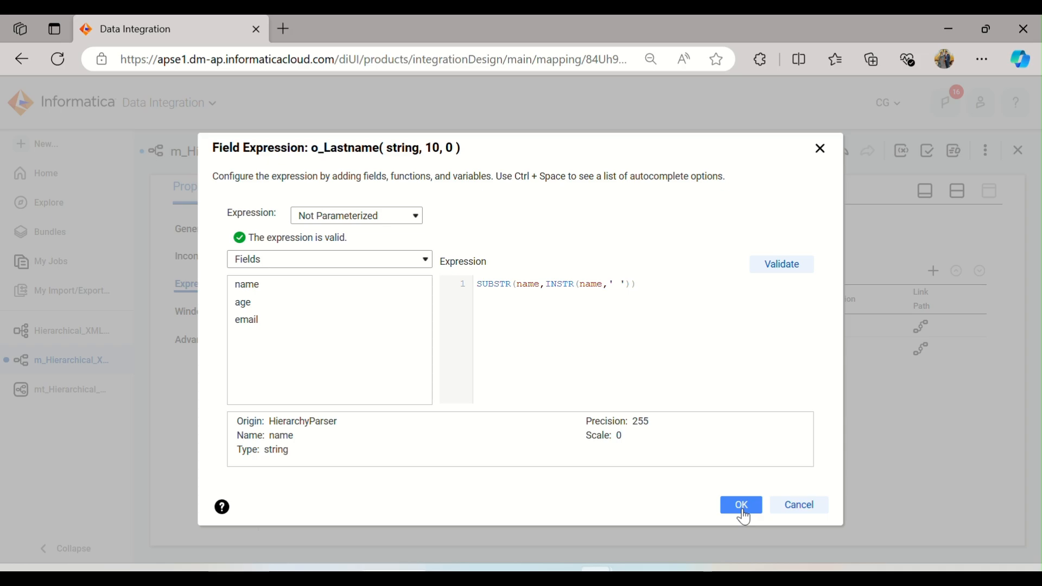
Step: Switch to Oracle SQL Developer and query all rows of T_HIER_XML_PEOPLE in the Target worksheet
{"action": "mouse_move", "coordinate": [636, 570]}
{"action": "left_click", "coordinate": [610, 528]}
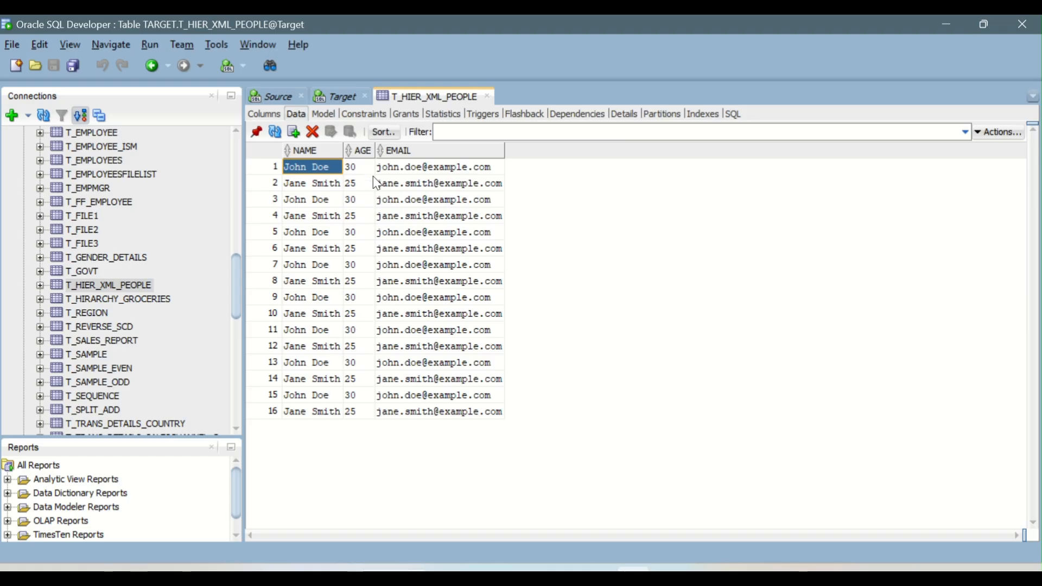
{"action": "left_click", "coordinate": [336, 99]}
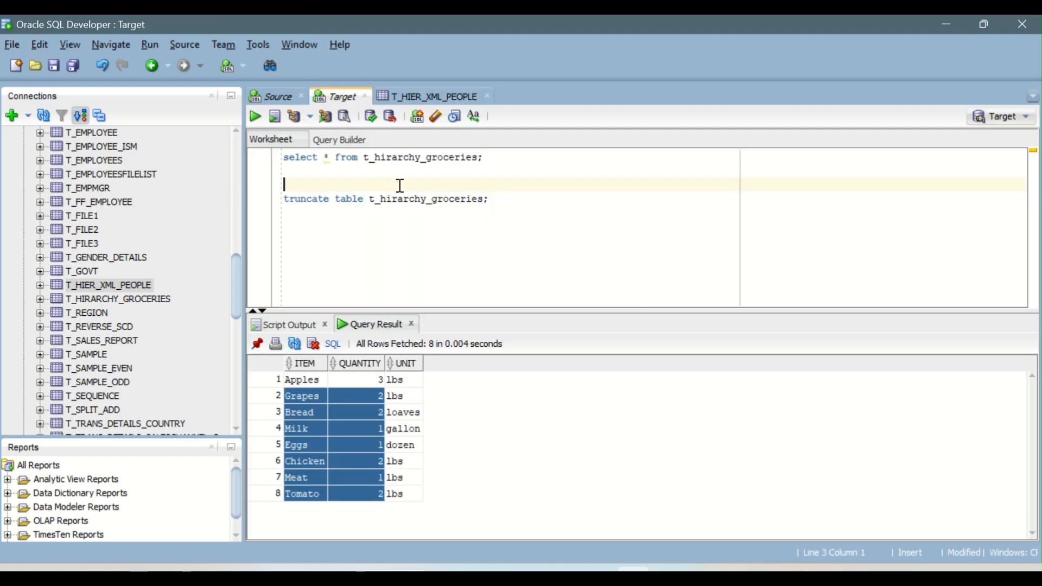
{"action": "double_click", "coordinate": [408, 158]}
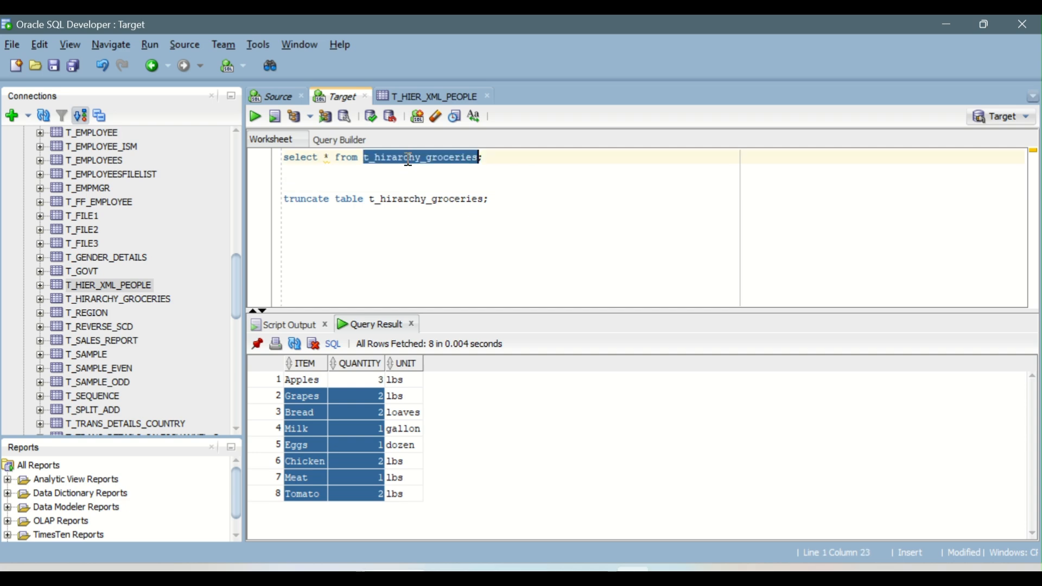
{"action": "type", "text": "T_H"}
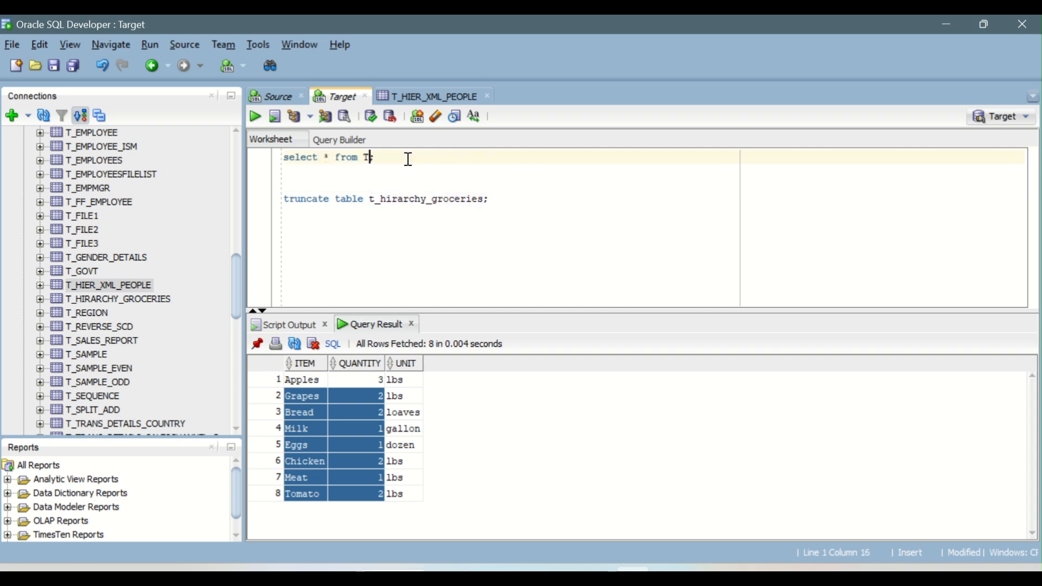
{"action": "type", "text": "IER_XM"}
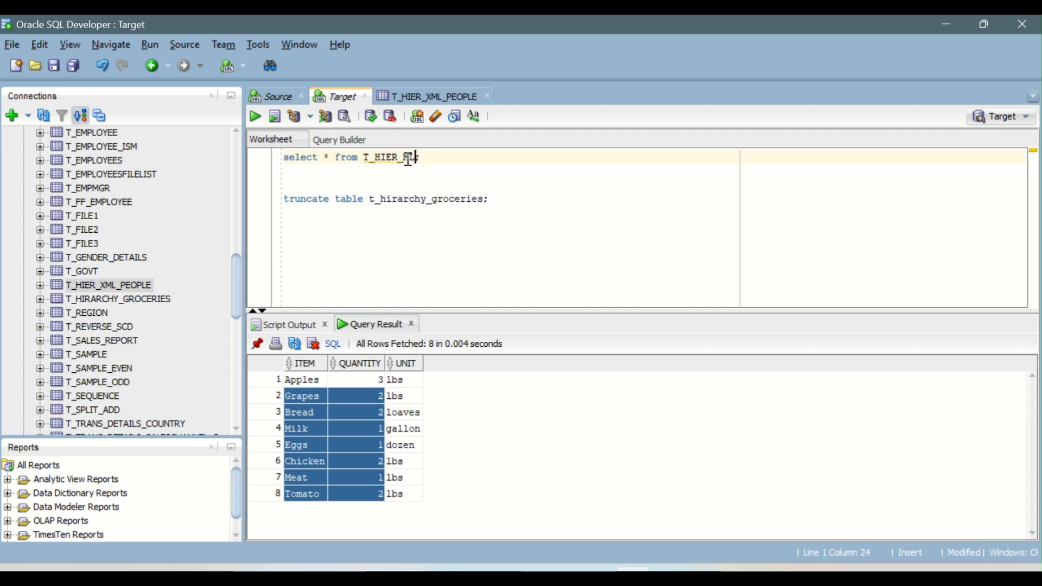
{"action": "type", "text": "L"}
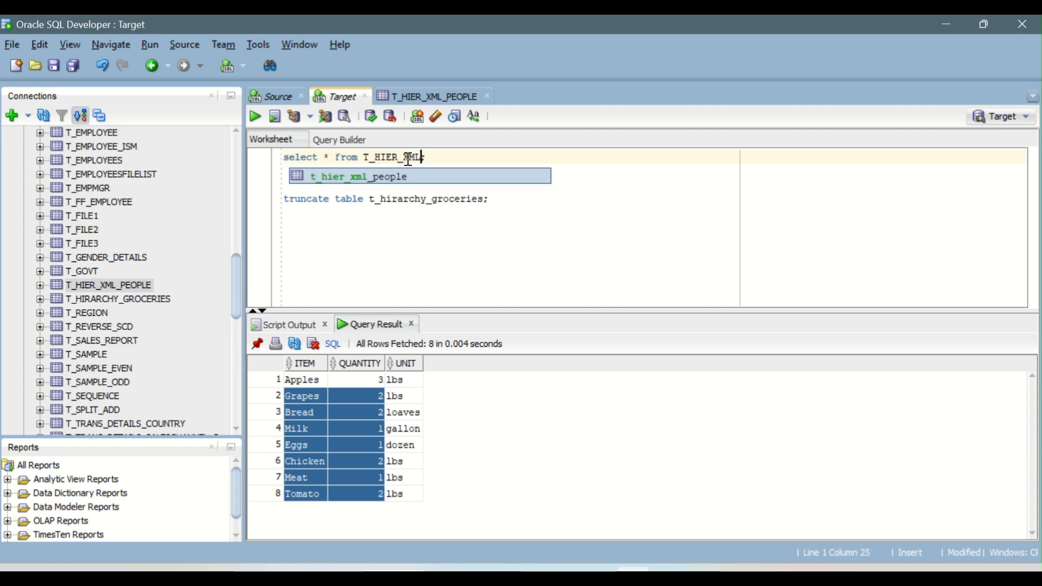
{"action": "type", "text": "_PEOPLE"}
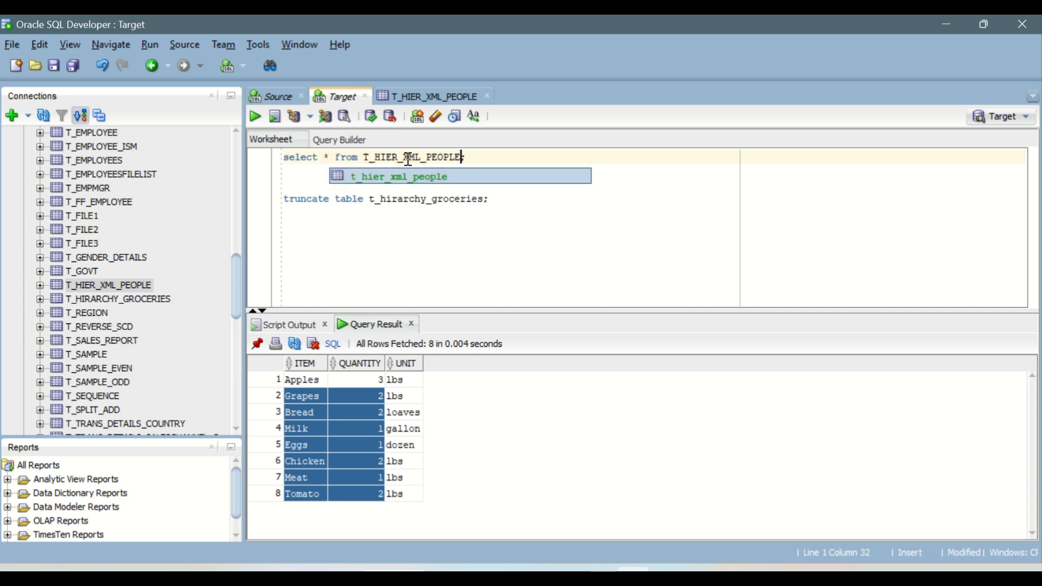
{"action": "key", "text": "ctrl+Return"}
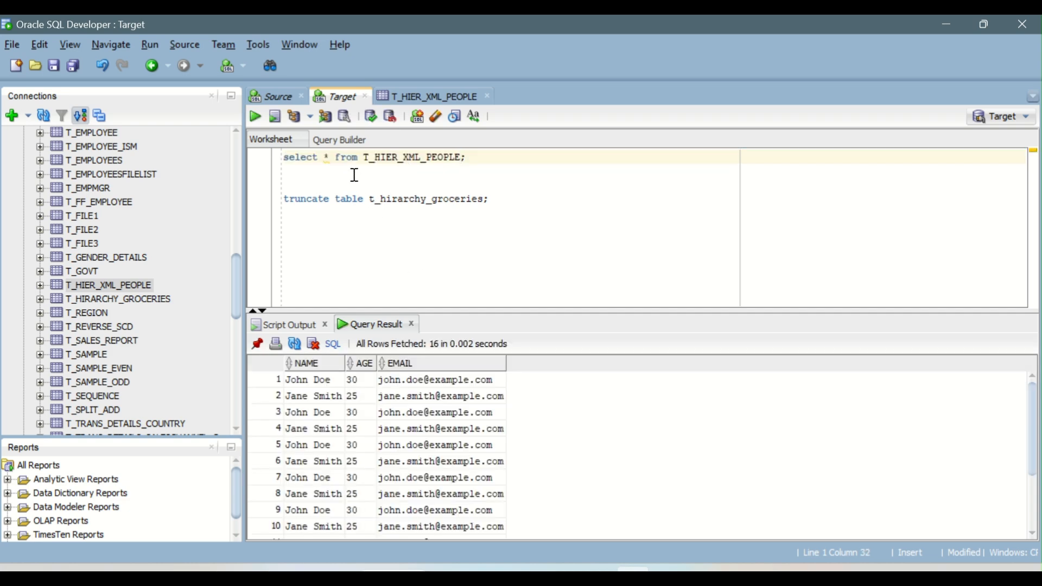
Step: Write a test query selecting NAME, SUBSTR(NAME,1,INSTR(NAME,' ')) AS FNAME and SUBSTR(NAME,INSTR(NAME,' ')) AS LNAME
{"action": "key", "text": "Return"}
{"action": "key", "text": "Return"}
{"action": "key", "text": "Return"}
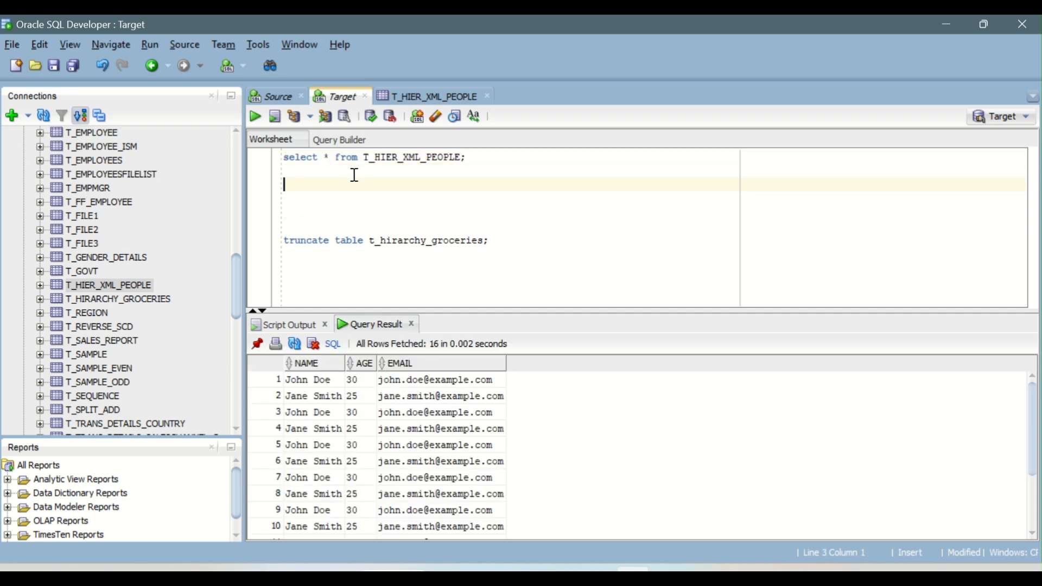
{"action": "type", "text": "SELE"}
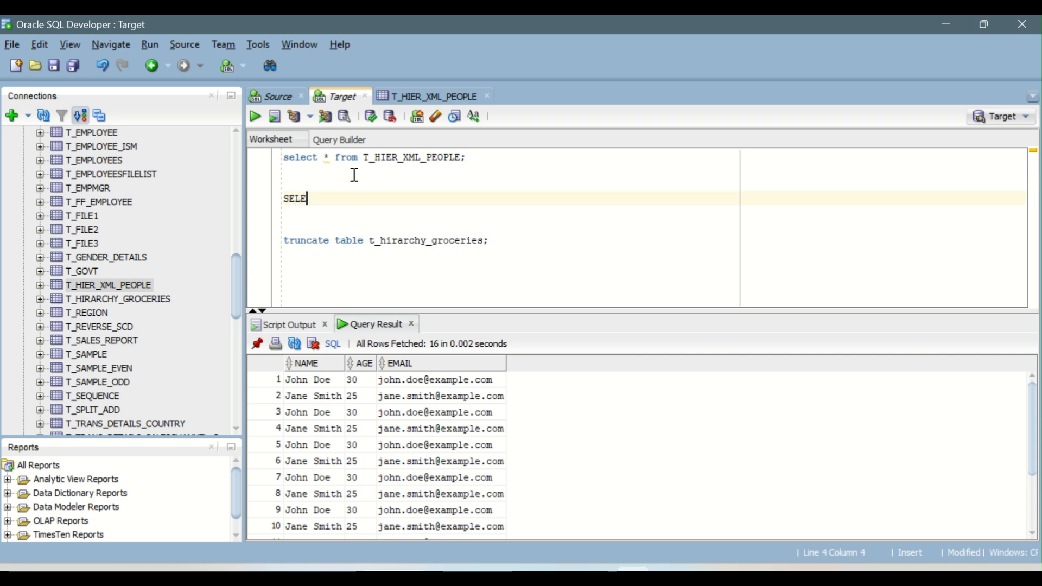
{"action": "type", "text": "CT NAME,"}
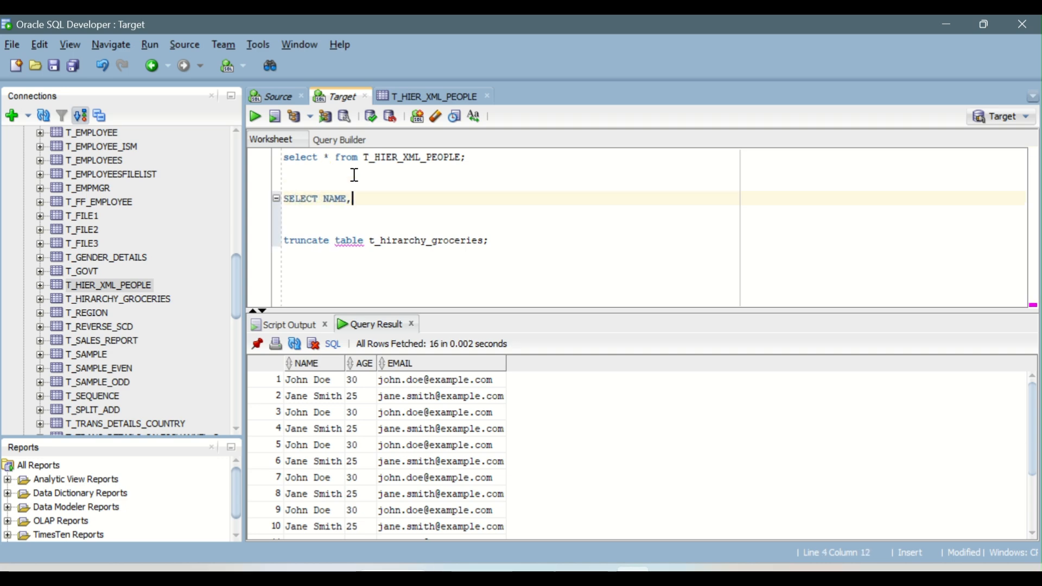
{"action": "key", "text": "Escape"}
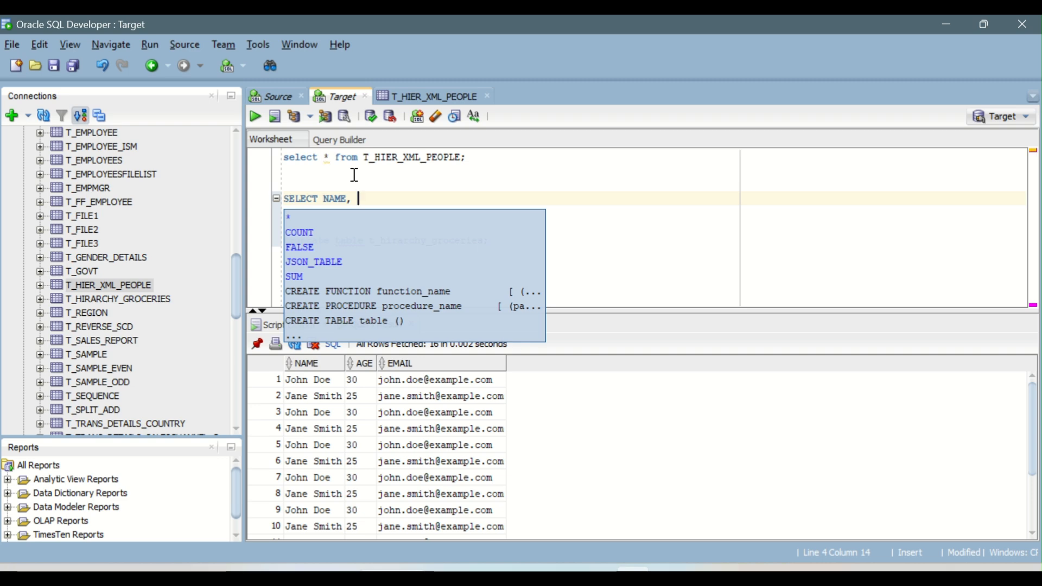
{"action": "type", "text": "SUBSTR(NA"}
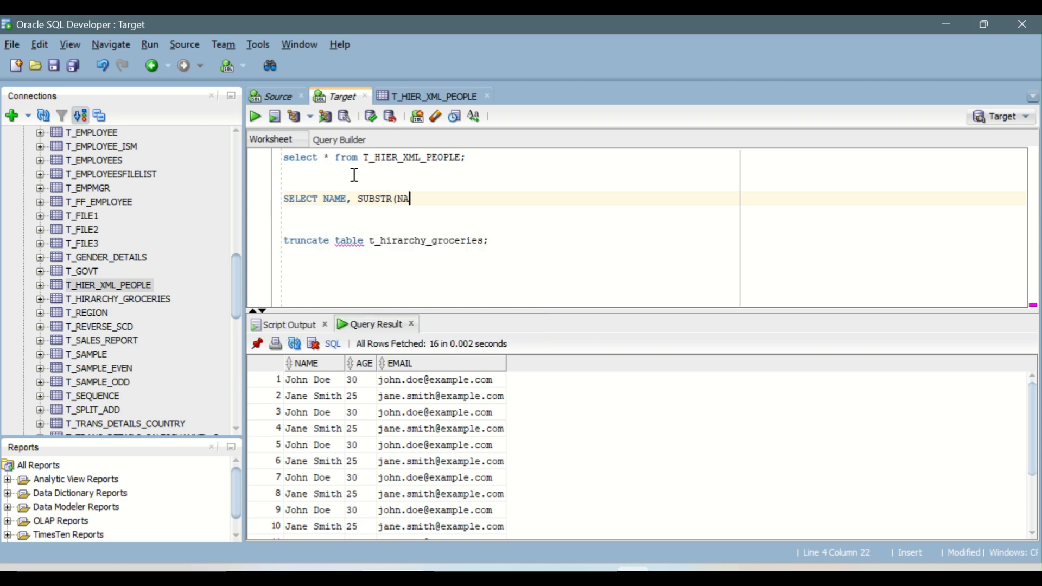
{"action": "type", "text": "ME,1,INSTR"}
{"action": "type", "text": "(NAME,'"}
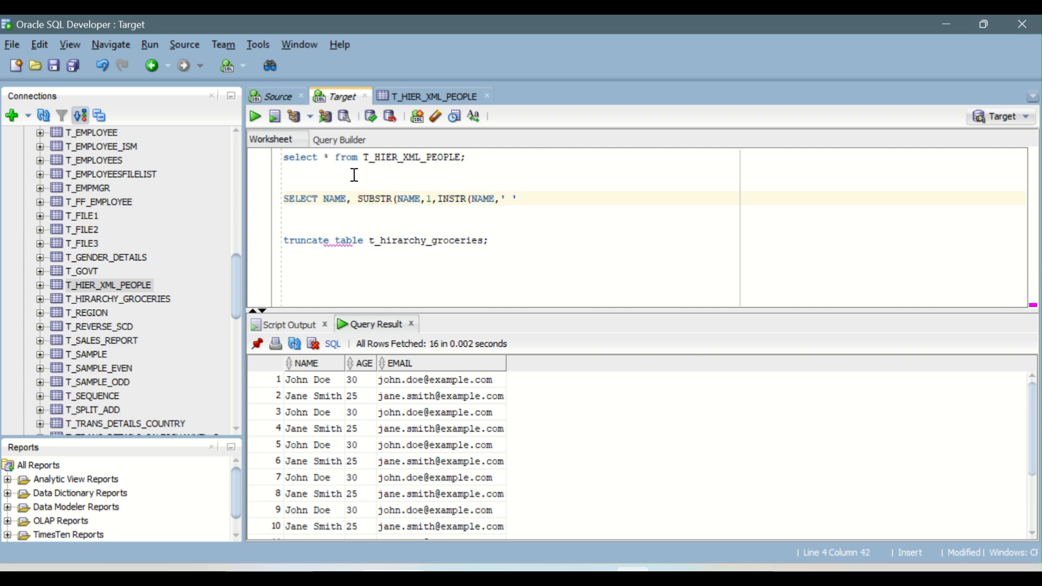
{"action": "type", "text": " ')"}
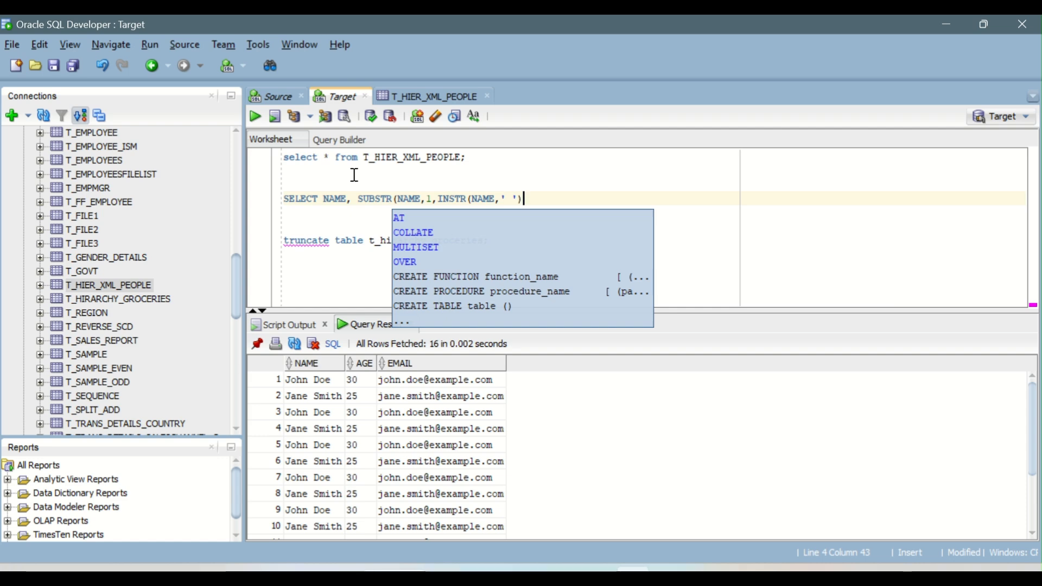
{"action": "type", "text": ") AS "}
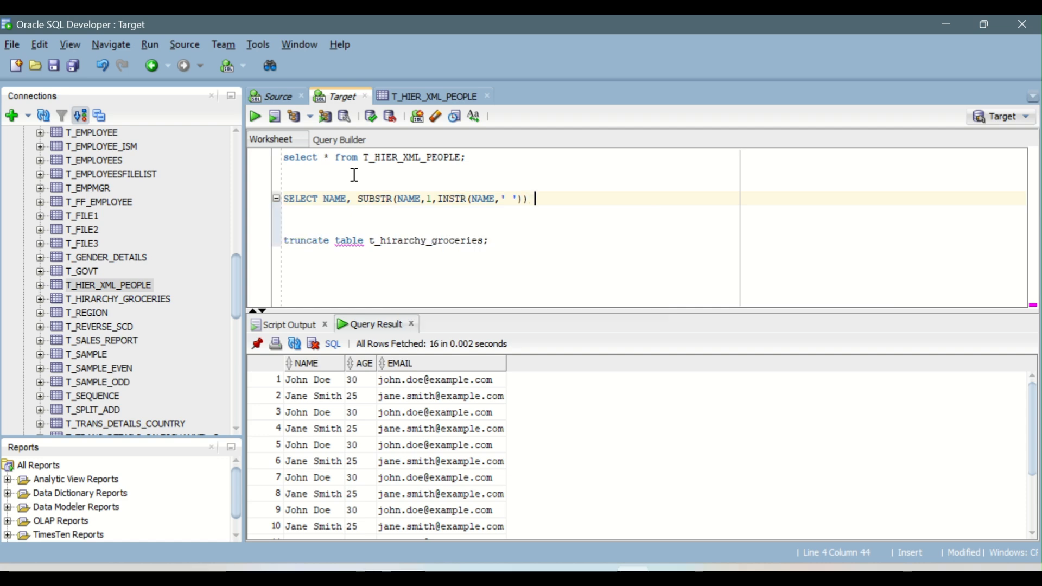
{"action": "type", "text": "F"}
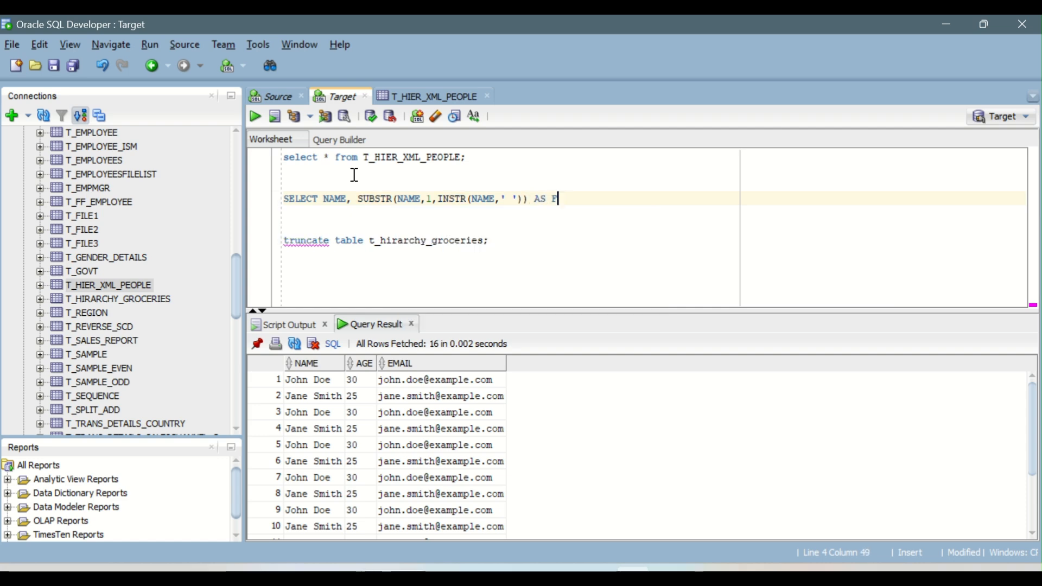
{"action": "type", "text": "NAME,"}
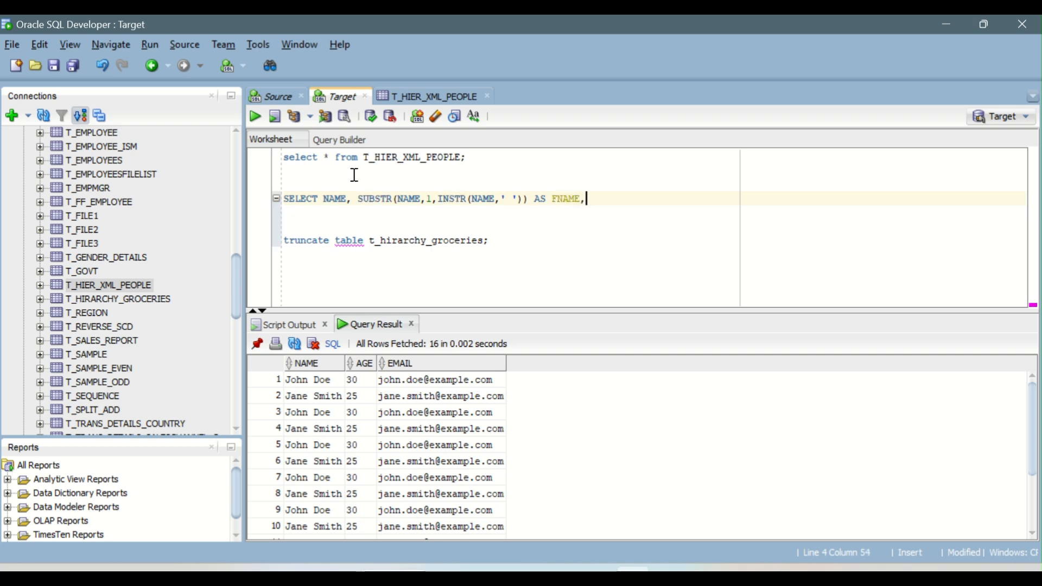
{"action": "type", "text": " SUBSTR(NAME"}
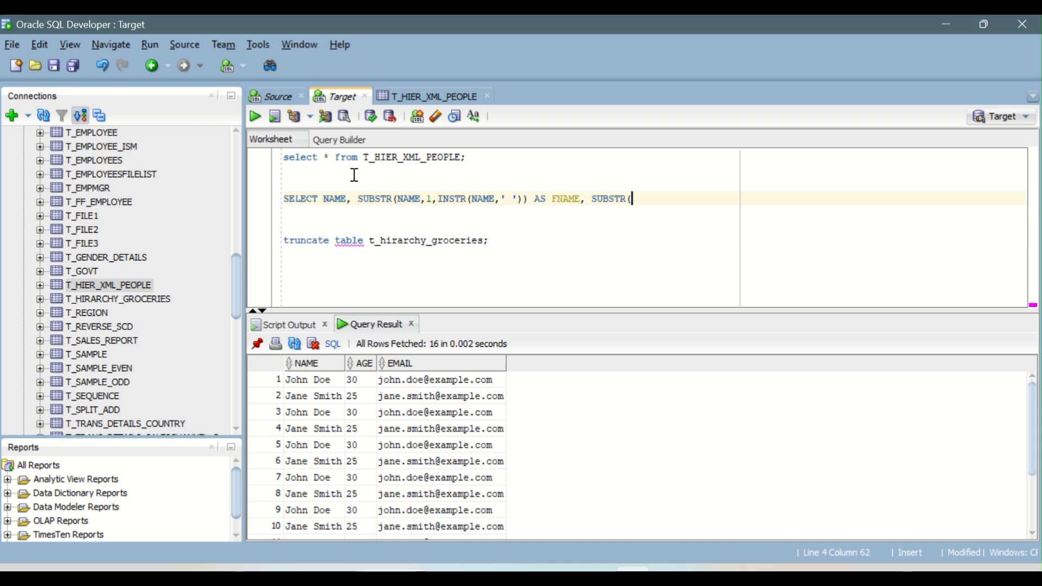
{"action": "type", "text": ",INS"}
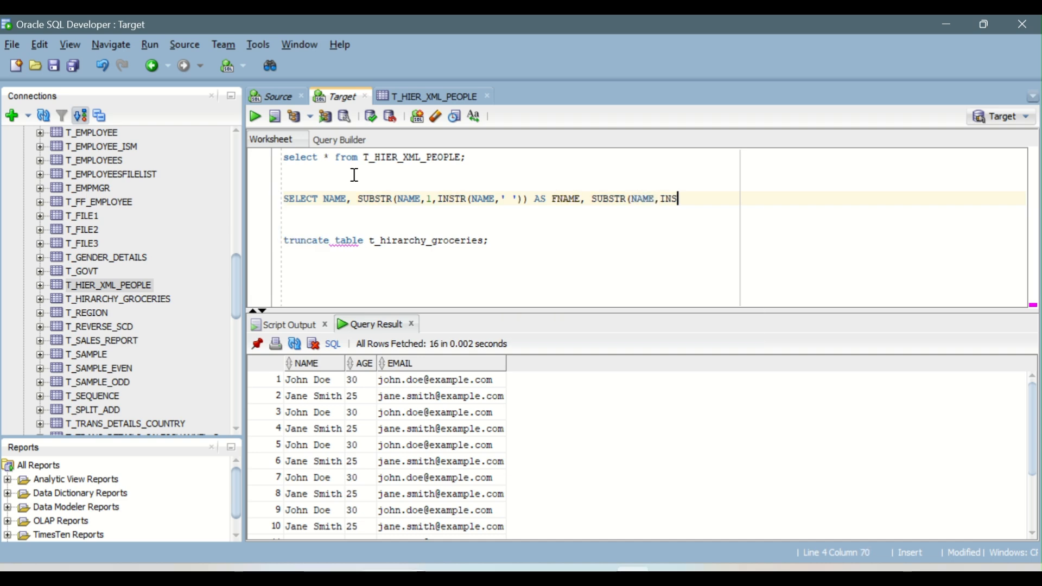
{"action": "type", "text": "TR("}
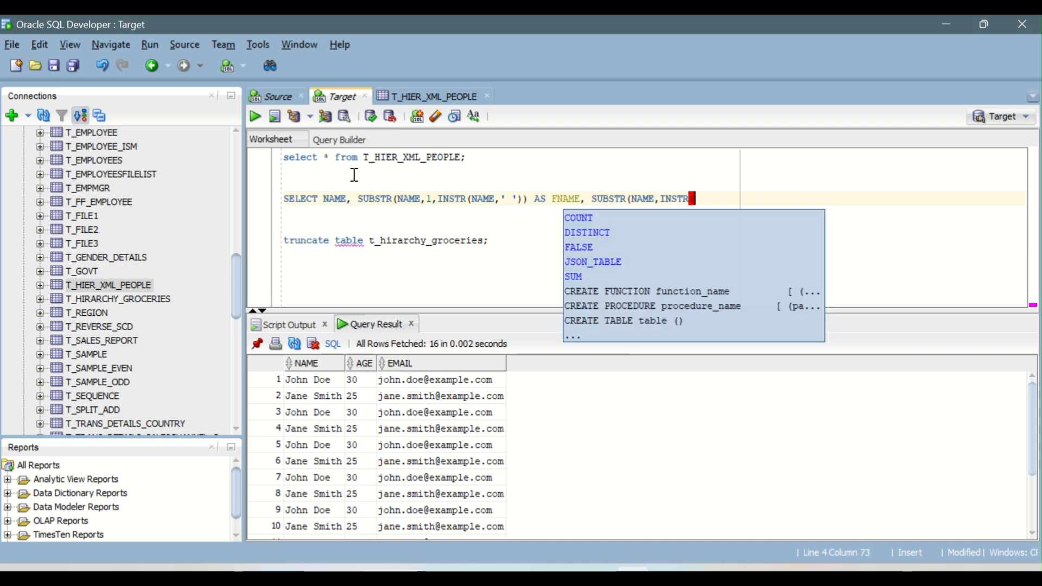
{"action": "type", "text": "NAME,' "}
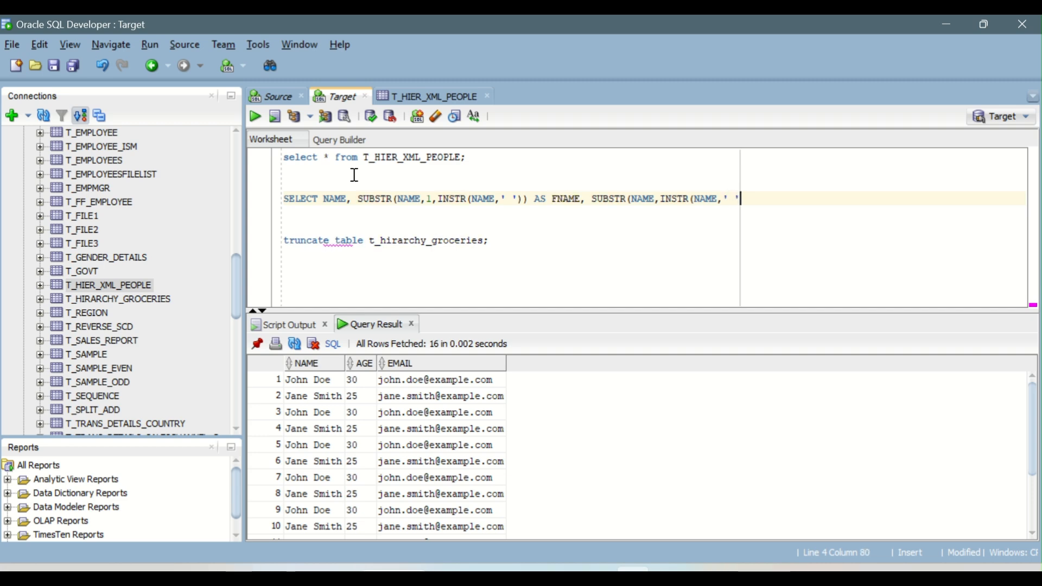
{"action": "type", "text": "')"}
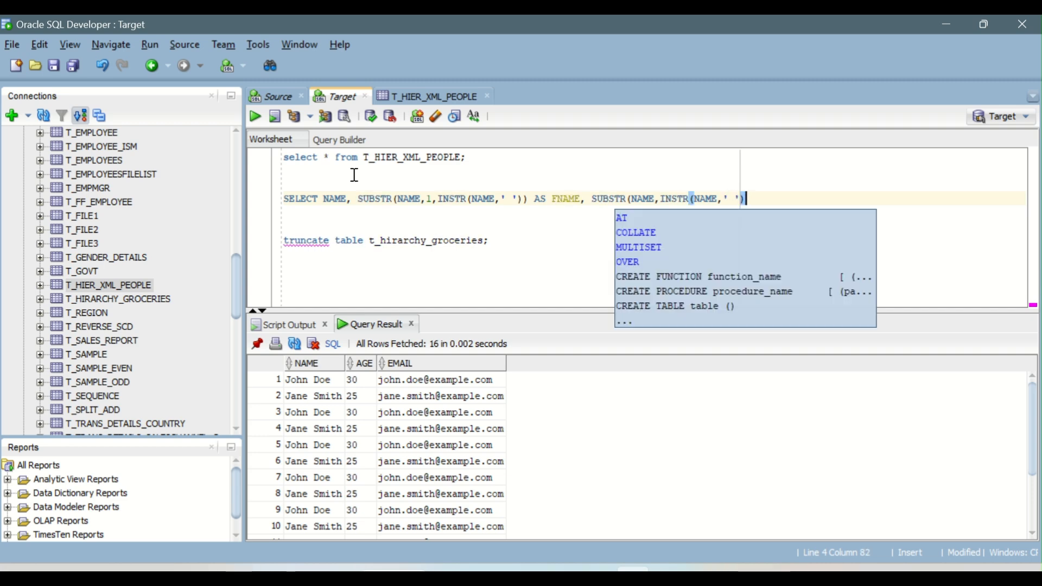
{"action": "type", "text": ") AS "}
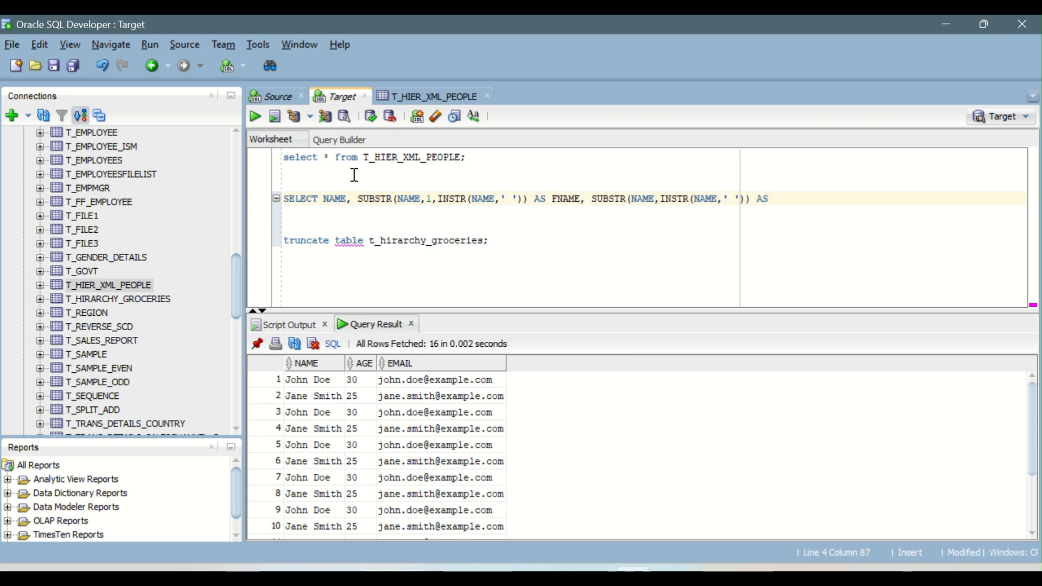
{"action": "type", "text": "LNAME FROM"}
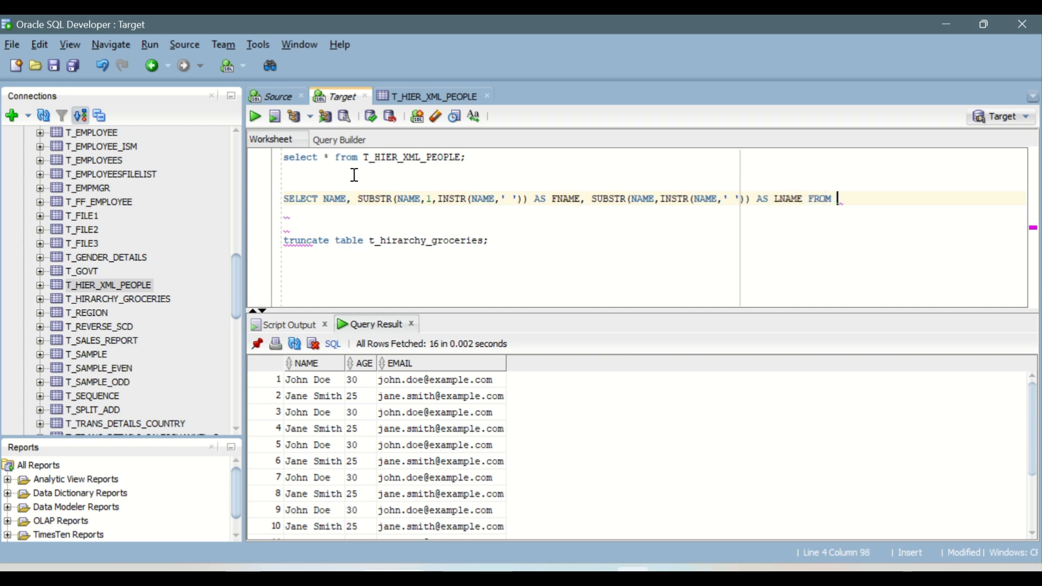
Step: Complete the test query with FROM T_HIER_XML_PEOPLE; and run it
{"action": "double_click", "coordinate": [388, 157]}
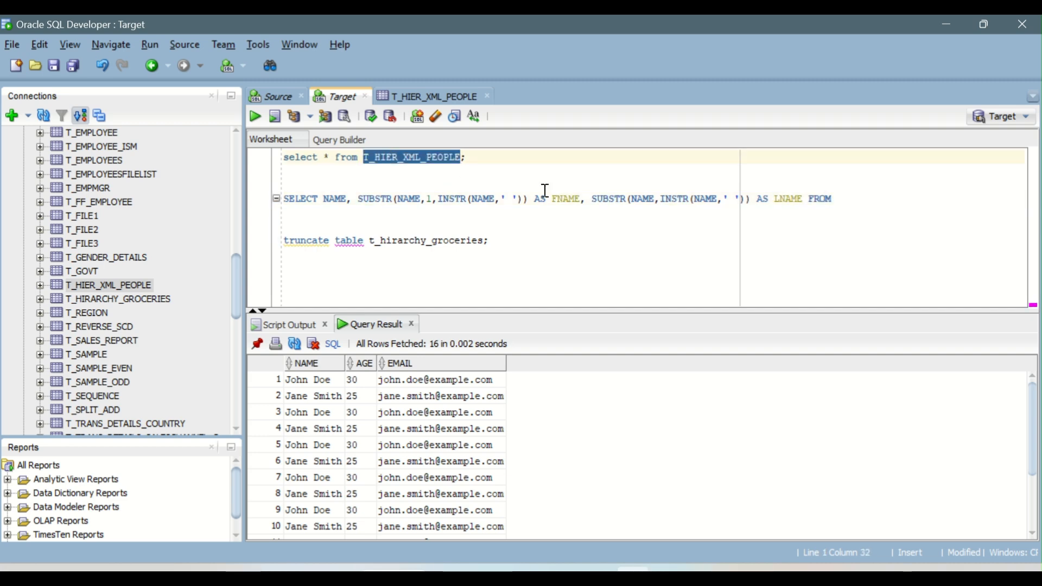
{"action": "key", "text": "ctrl+c"}
{"action": "left_click", "coordinate": [840, 199]}
{"action": "key", "text": "ctrl+v"}
{"action": "type", "text": ";"}
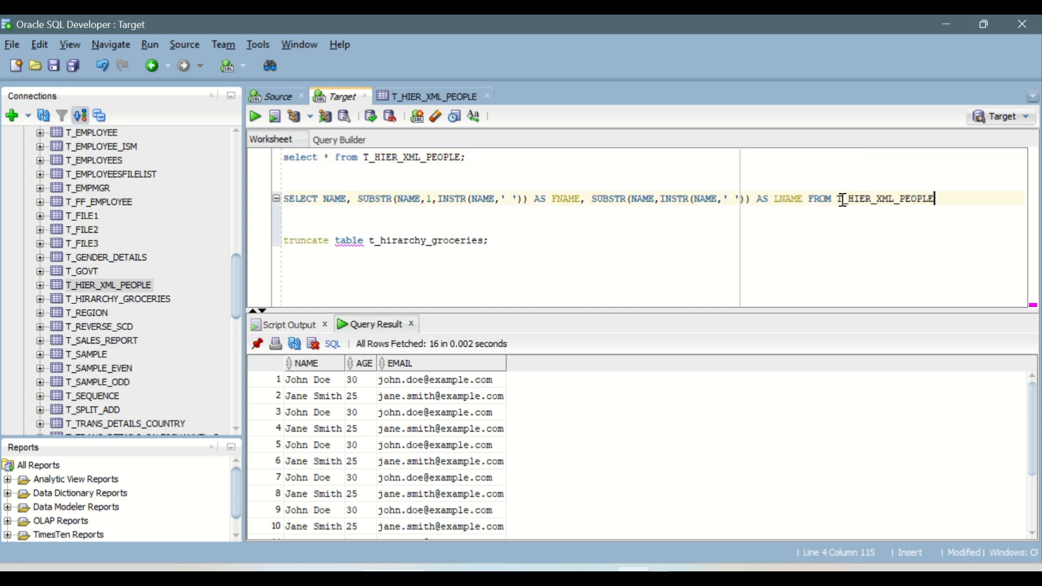
{"action": "key", "text": "ctrl+Return"}
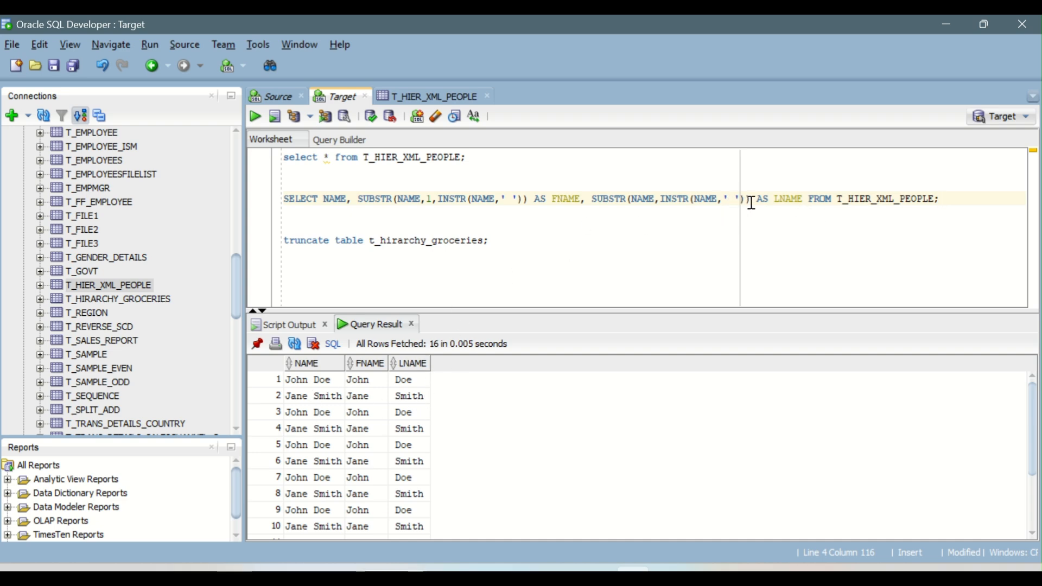
Step: Replace o_Lastname's expression with SUBSTR(NAME,INSTR(NAME,' ')) copied from the test query, validate it and confirm
{"action": "left_click_drag", "start_coordinate": [751, 200], "coordinate": [598, 201]}
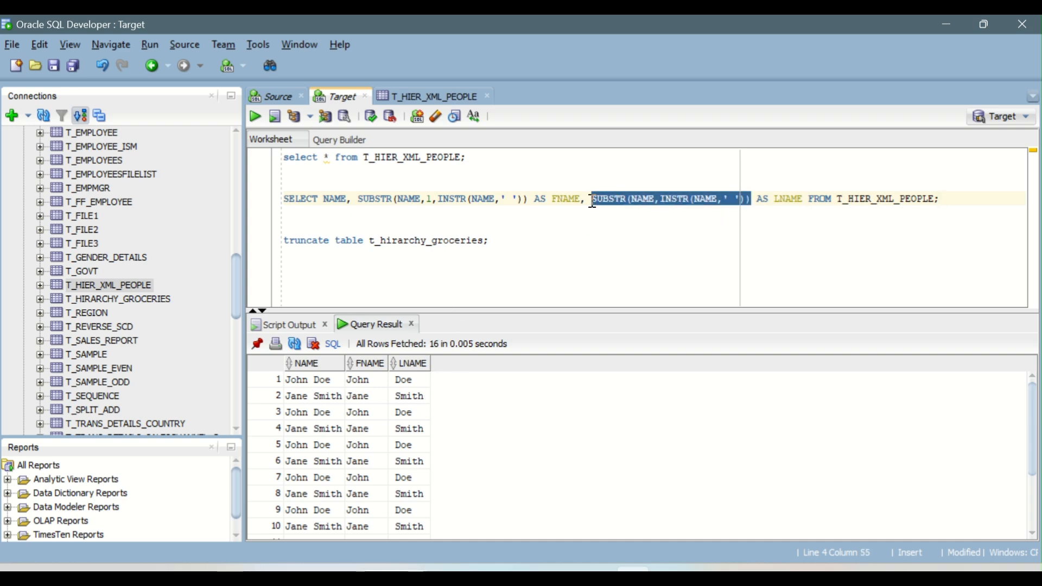
{"action": "mouse_move", "coordinate": [597, 569]}
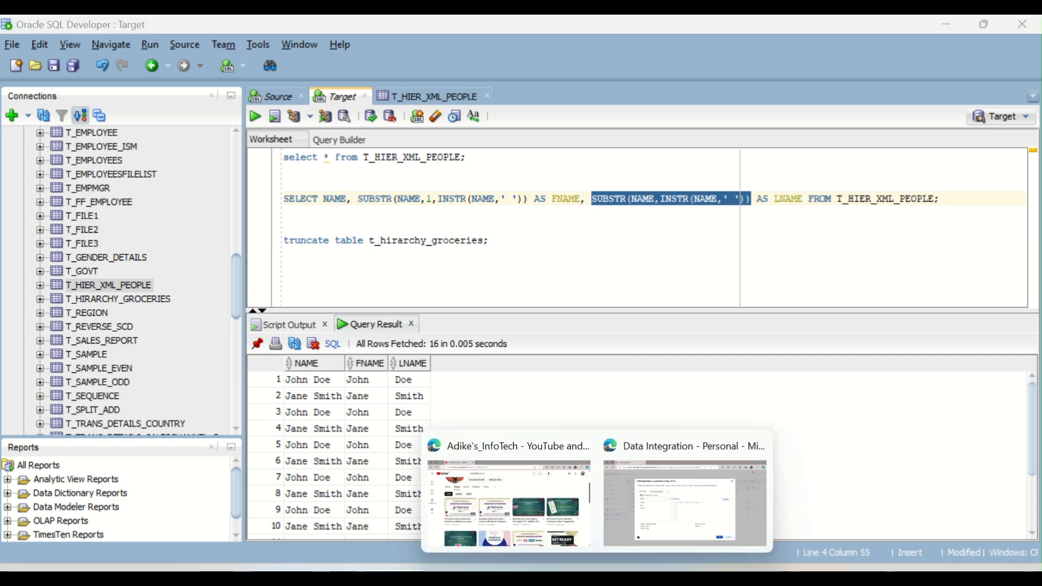
{"action": "left_click", "coordinate": [665, 515]}
{"action": "left_click_drag", "start_coordinate": [647, 284], "coordinate": [459, 284]}
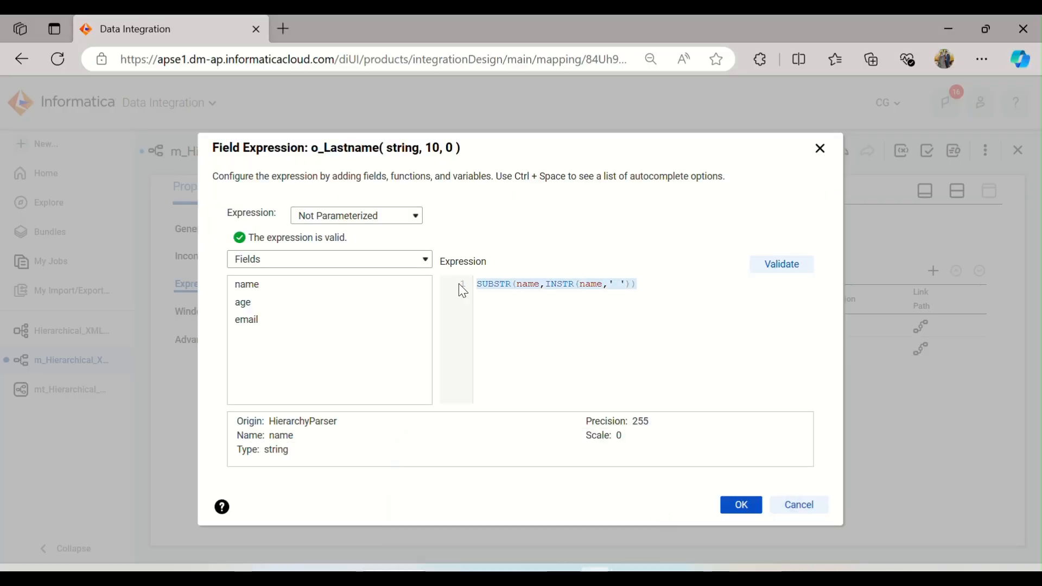
{"action": "key", "text": "ctrl+v"}
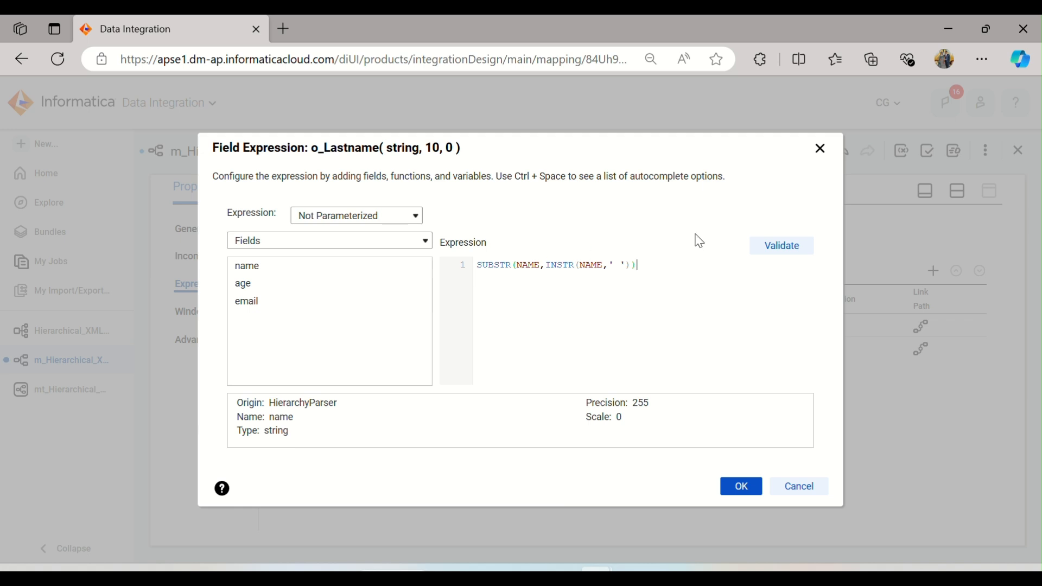
{"action": "left_click", "coordinate": [775, 249]}
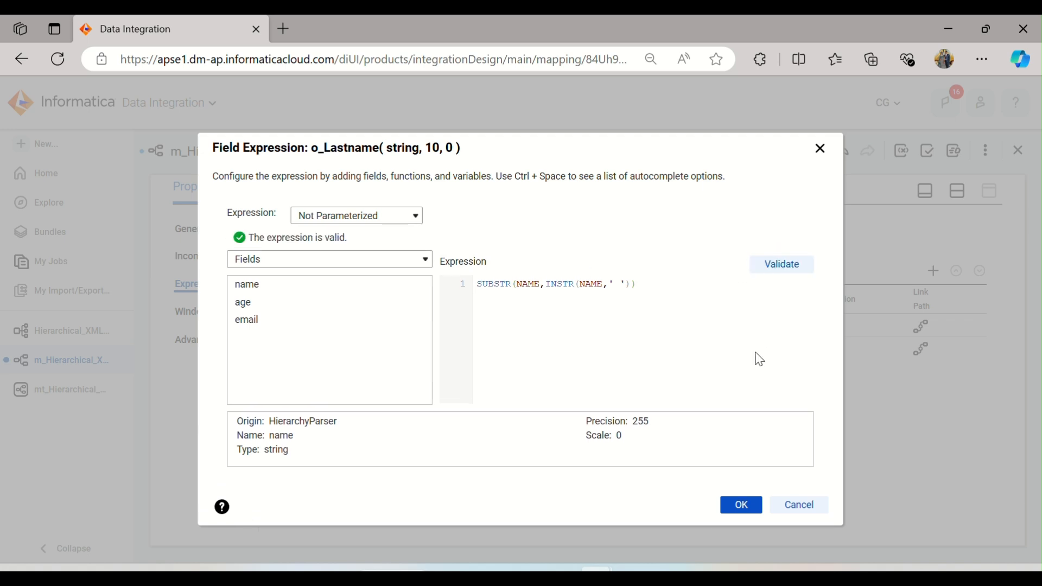
{"action": "left_click", "coordinate": [741, 505]}
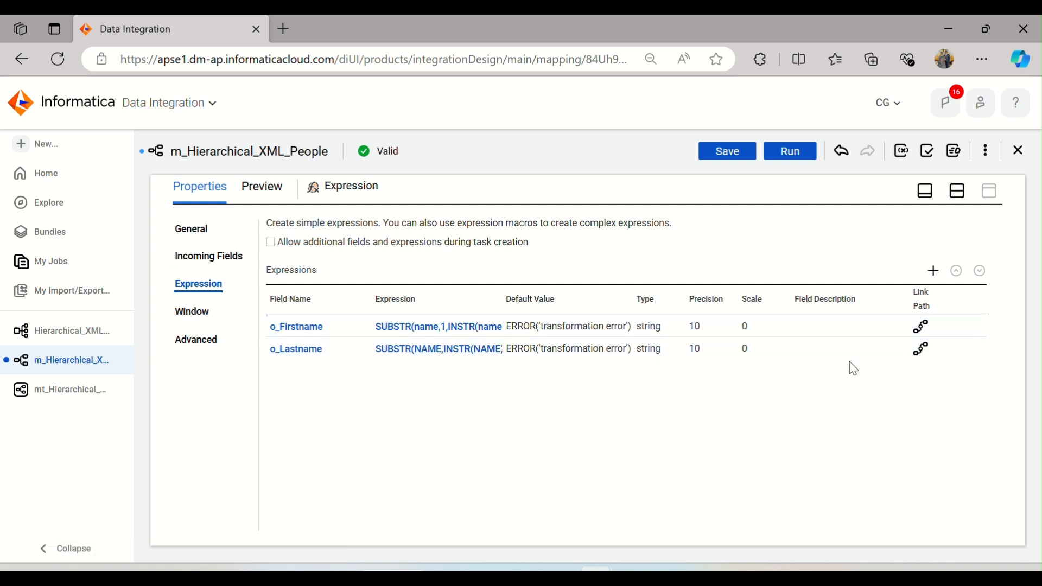
Step: Open the Target transformation's properties and review its incoming fields and target object settings
{"action": "left_click", "coordinate": [959, 191]}
{"action": "left_click", "coordinate": [686, 291]}
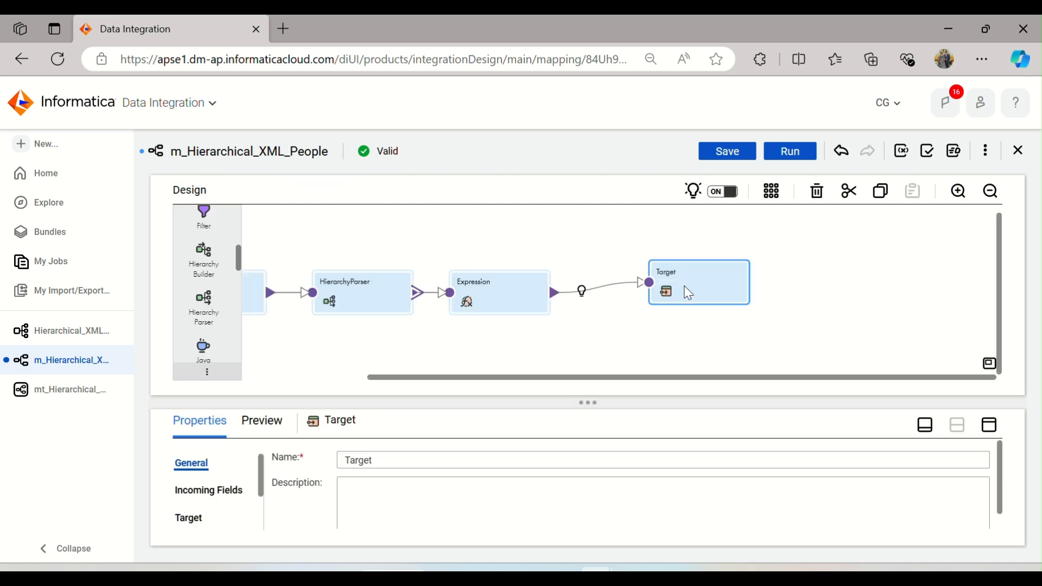
{"action": "left_click", "coordinate": [989, 426]}
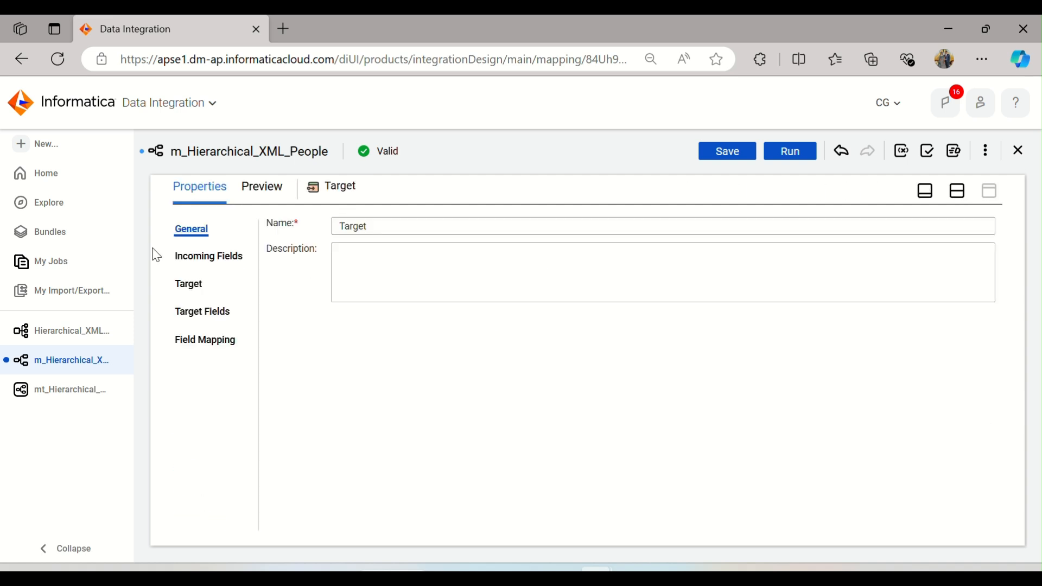
{"action": "left_click", "coordinate": [199, 254]}
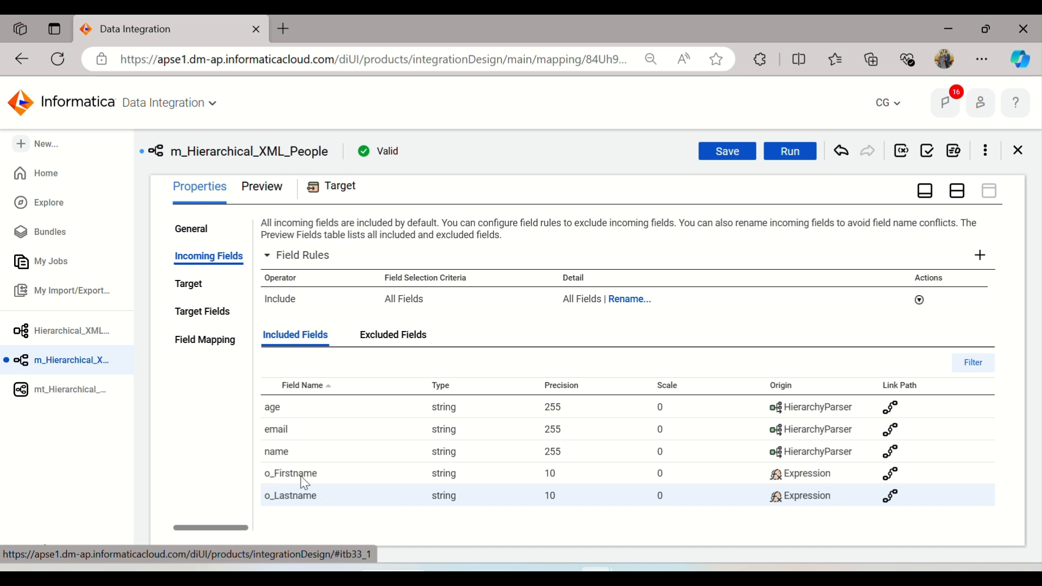
{"action": "left_click", "coordinate": [195, 295]}
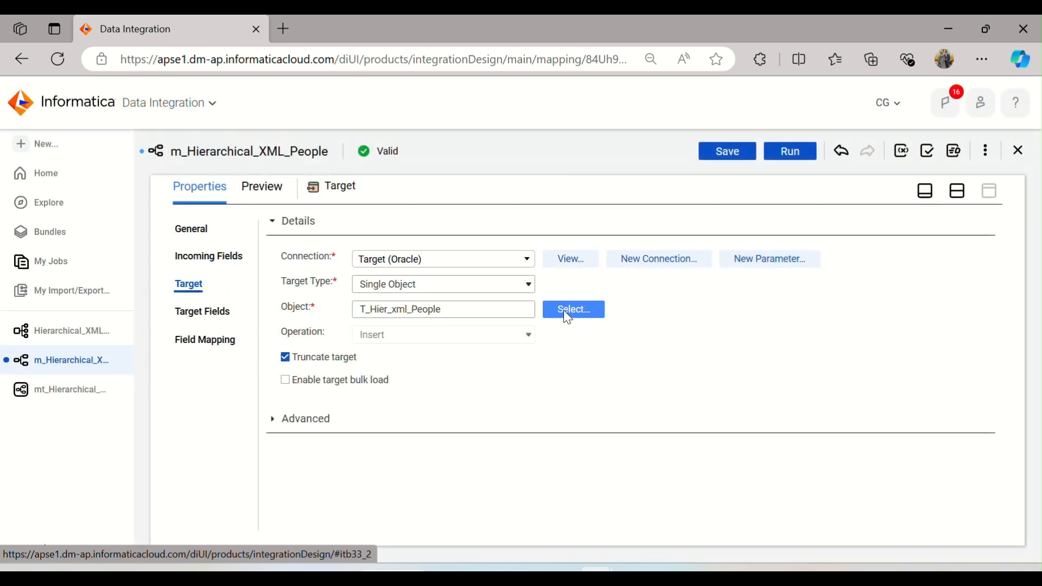
Step: Switch to SQL Developer and start an ALTER TABLE T_HIER_XML_PEOPLE statement on a new worksheet line
{"action": "left_click", "coordinate": [633, 568]}
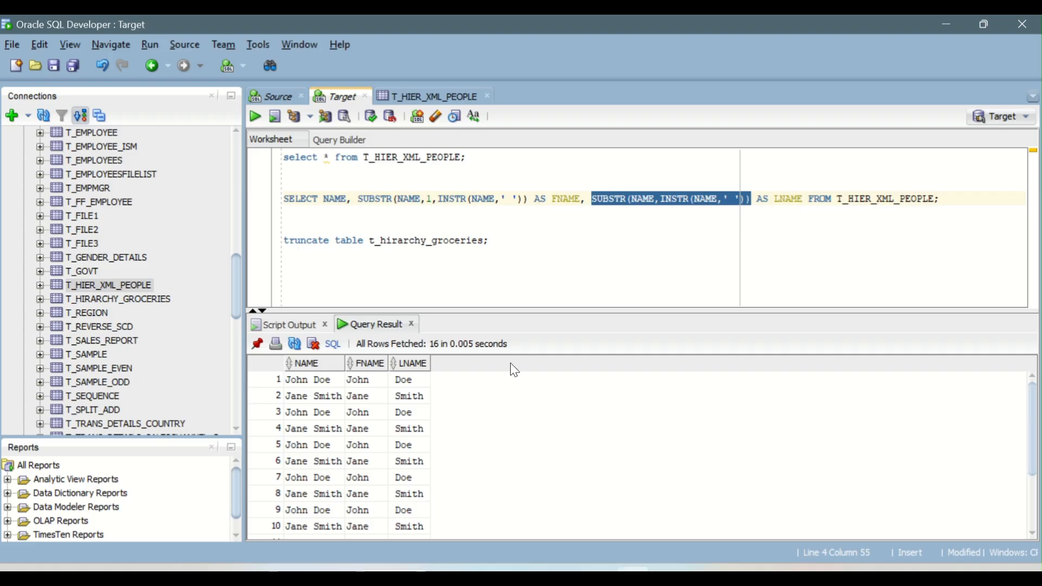
{"action": "left_click", "coordinate": [386, 222]}
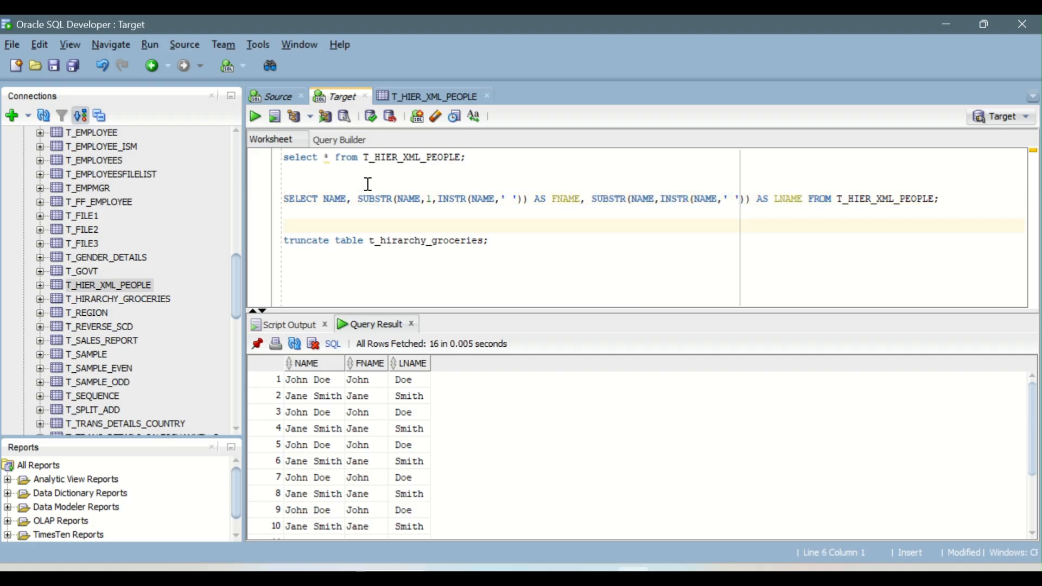
{"action": "type", "text": "ALT"}
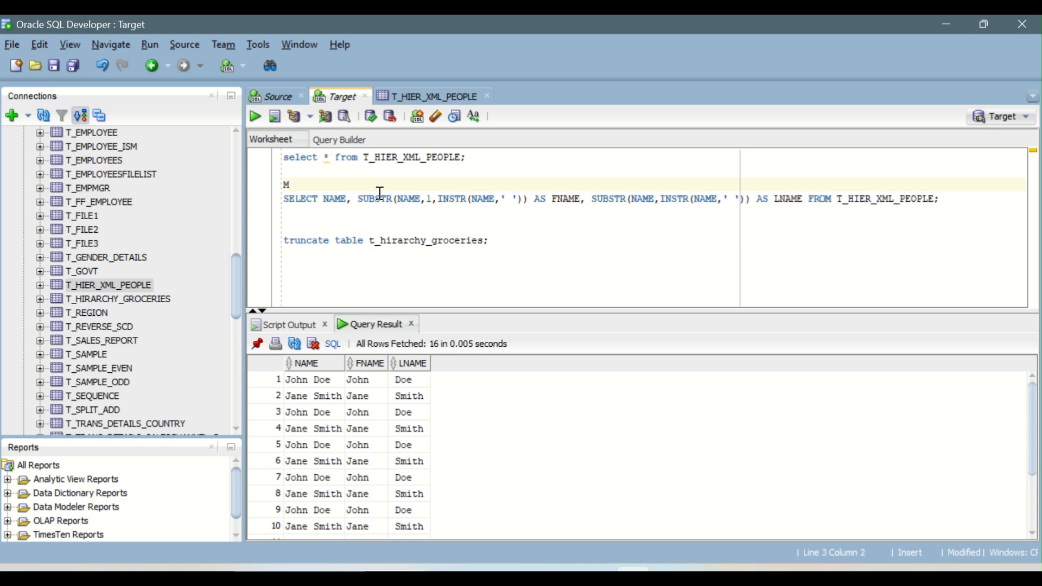
{"action": "type", "text": "ER TABLE"}
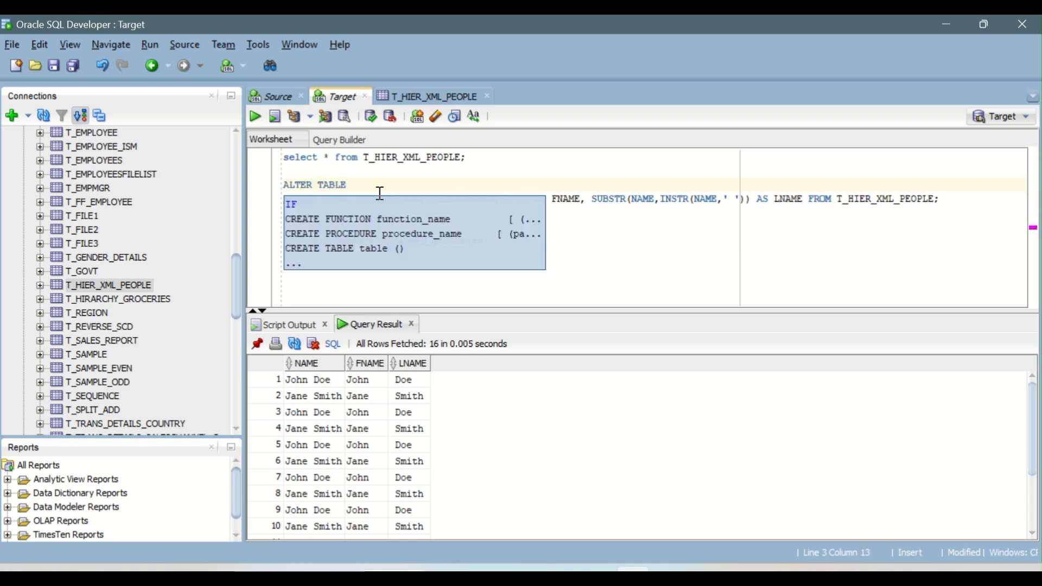
{"action": "key", "text": "ctrl+v"}
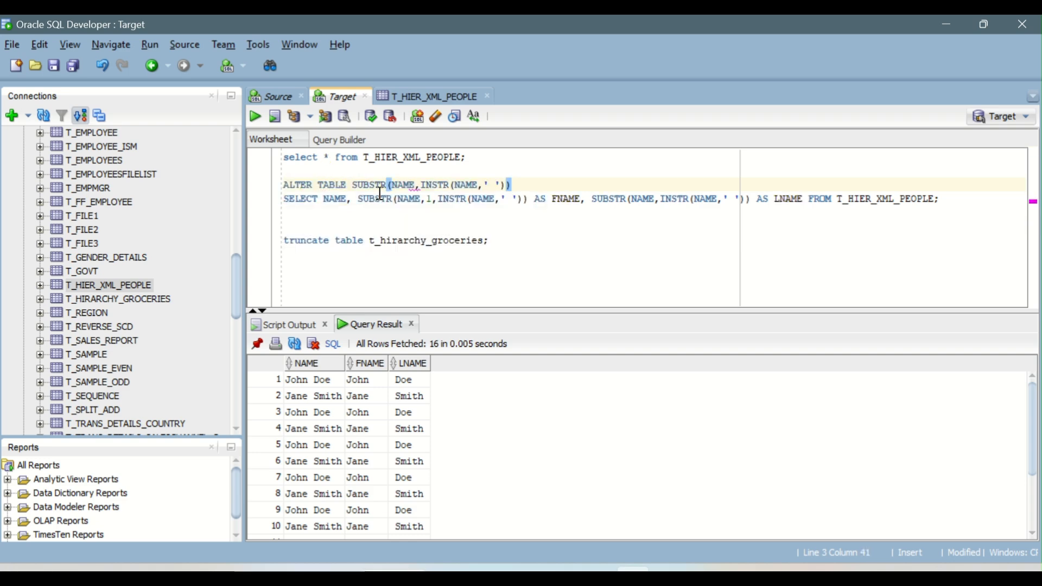
{"action": "key", "text": "ctrl+z"}
{"action": "double_click", "coordinate": [413, 159]}
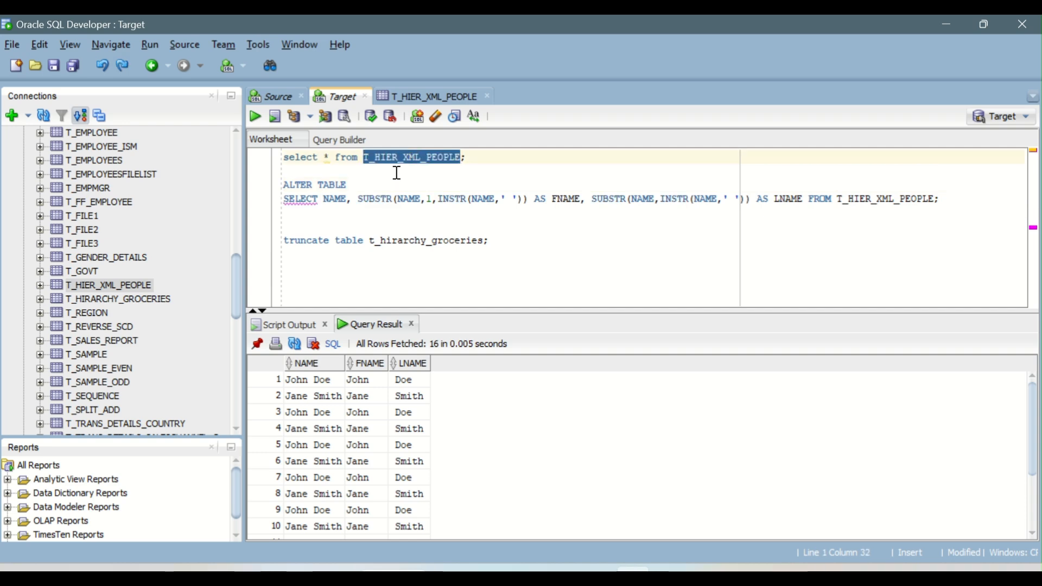
{"action": "key", "text": "ctrl+c"}
{"action": "left_click", "coordinate": [375, 182]}
{"action": "key", "text": "ctrl+v"}
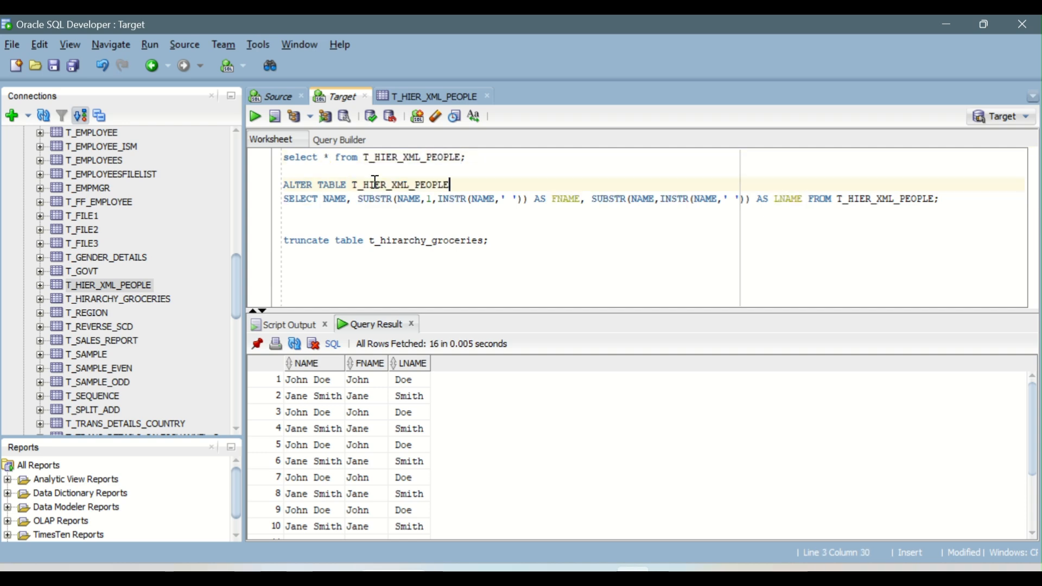
{"action": "key", "text": "Return"}
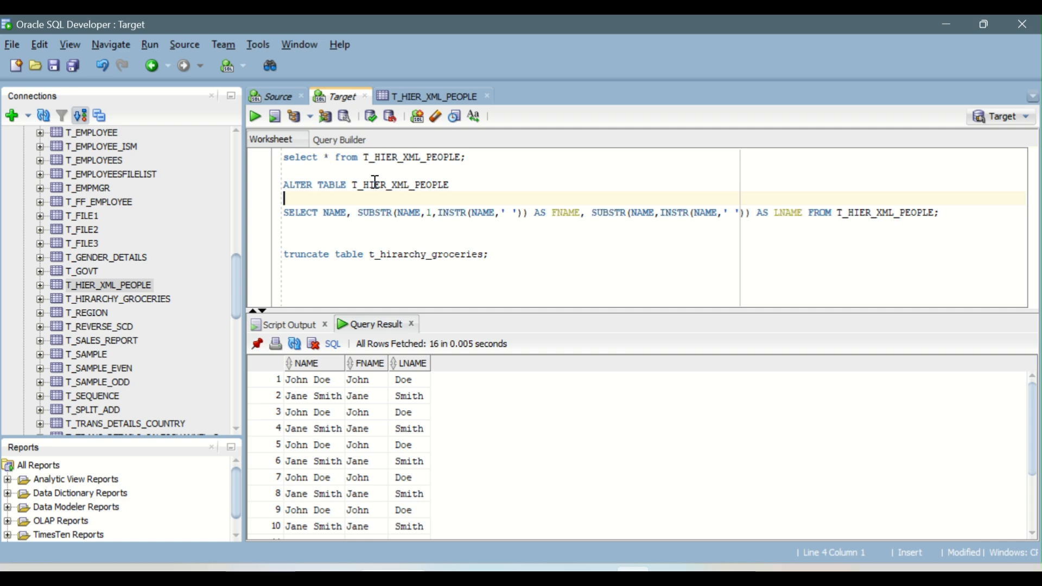
Step: Extend the statement with ADD COLUMN FNAME VARCHAR2(10); and a new line
{"action": "type", "text": "ADD"}
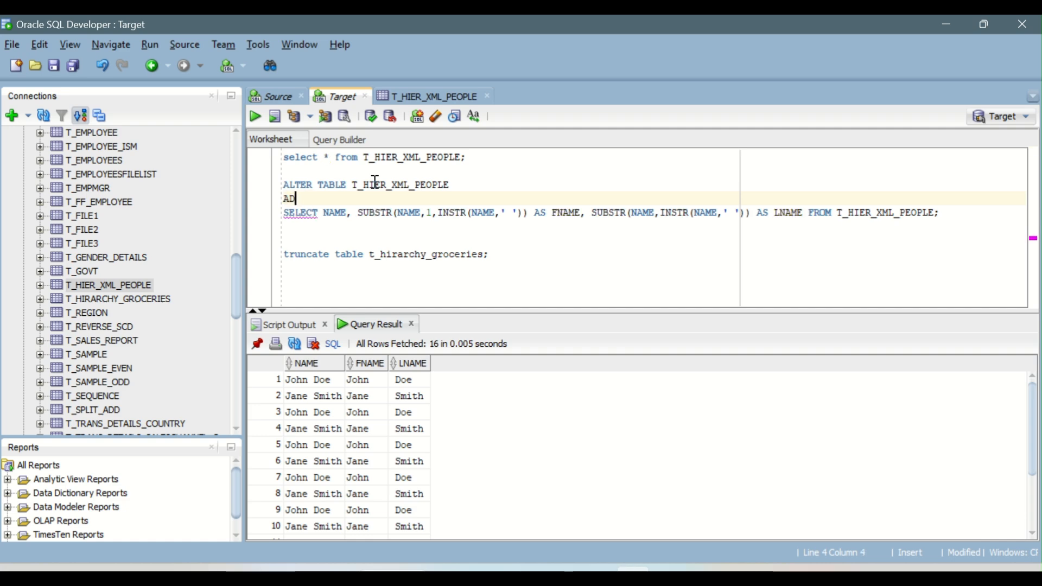
{"action": "type", "text": " COLUMN "}
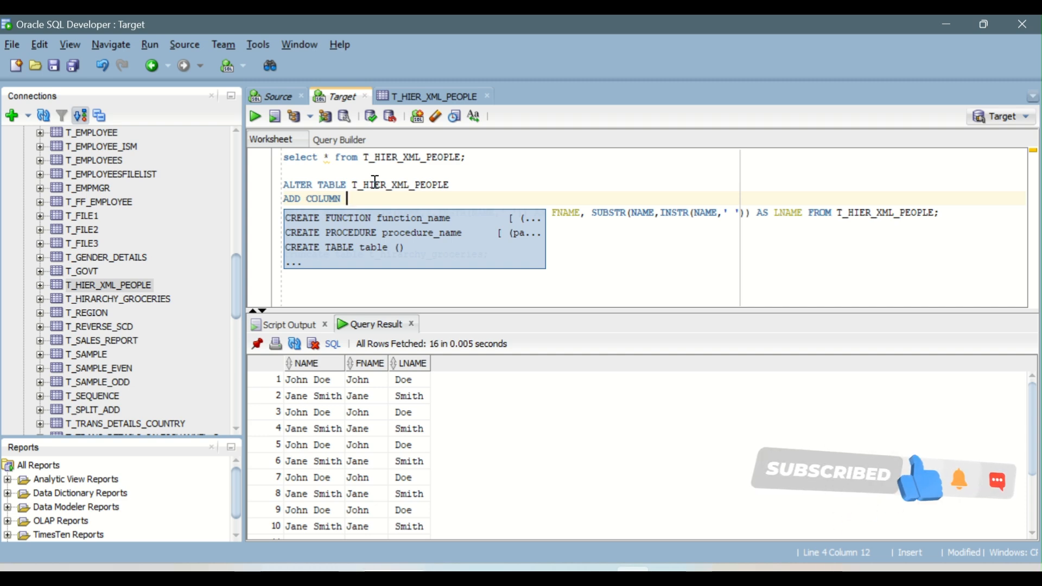
{"action": "type", "text": "FNAME"}
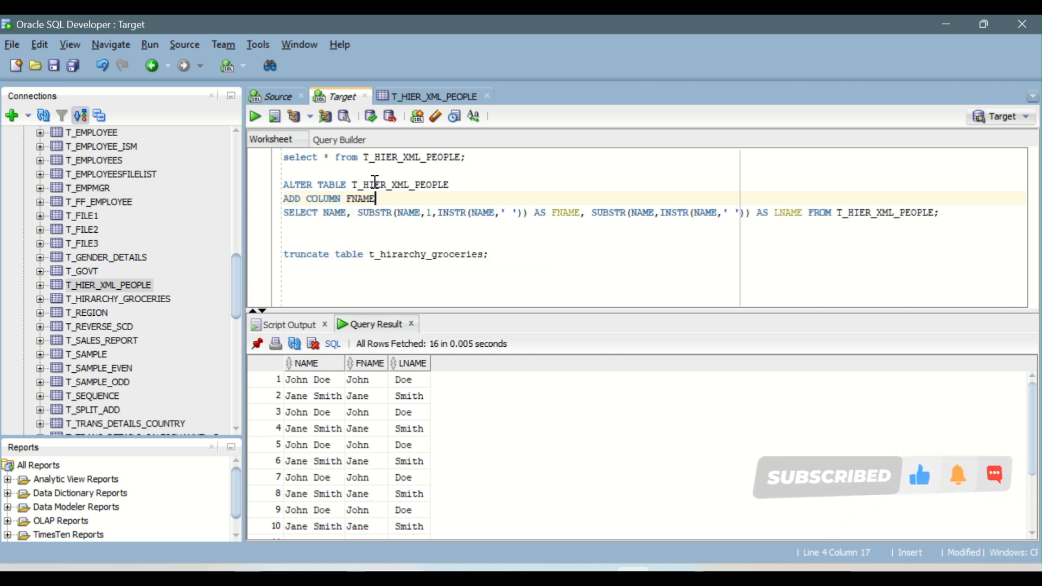
{"action": "type", "text": " VARCH"}
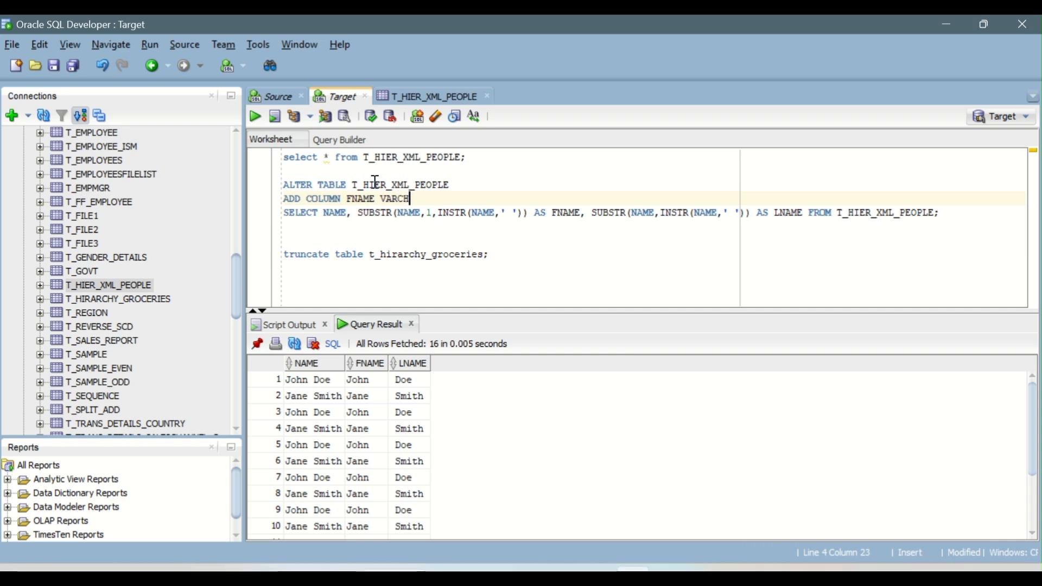
{"action": "type", "text": "AR2(10)"}
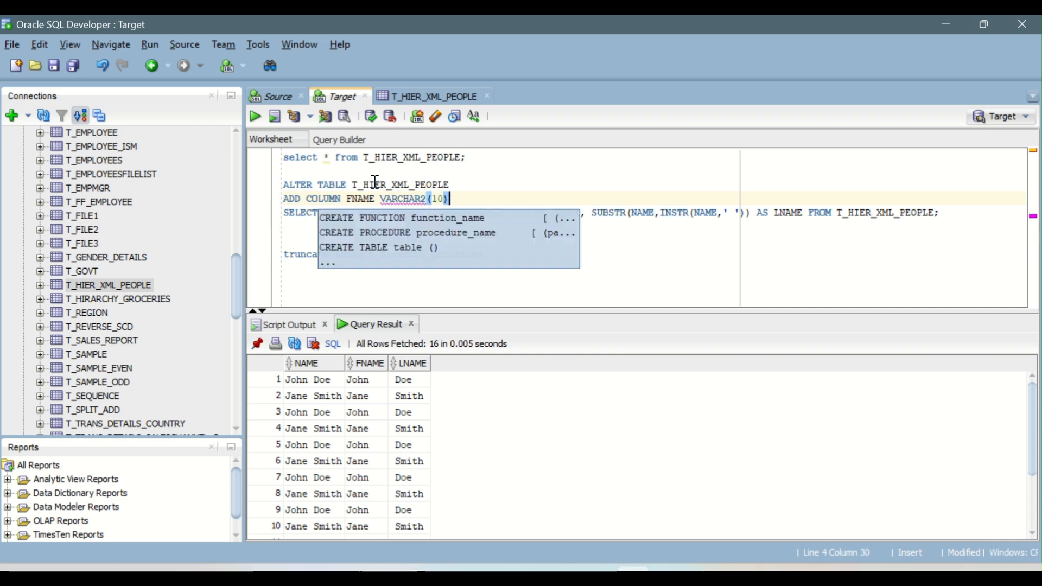
{"action": "key", "text": "Left"}
{"action": "key", "text": "Left"}
{"action": "key", "text": "Left"}
{"action": "key", "text": "Left"}
{"action": "key", "text": "Left"}
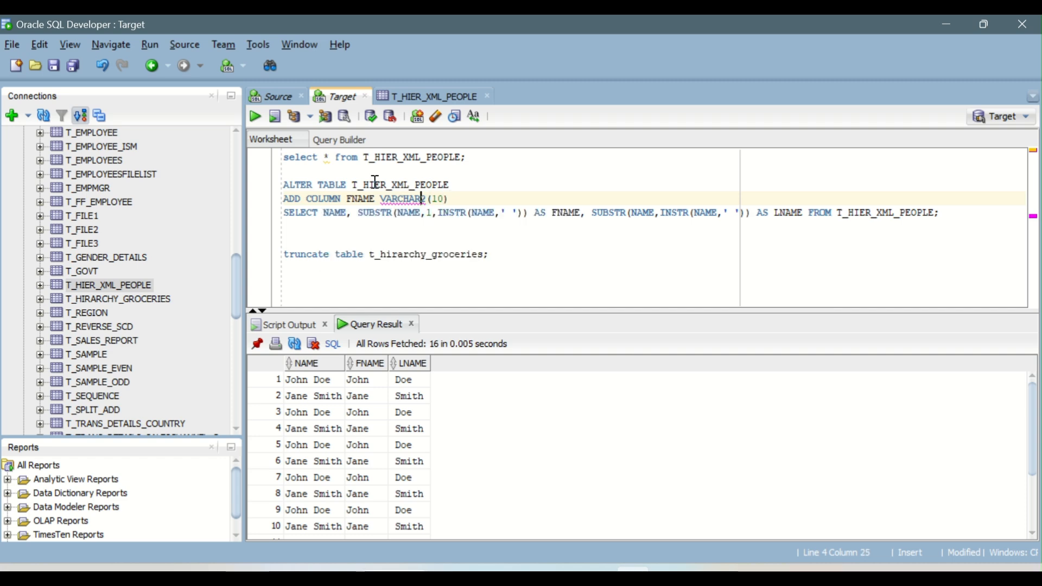
{"action": "key", "text": "Right"}
{"action": "type", "text": ";"}
{"action": "key", "text": "Return"}
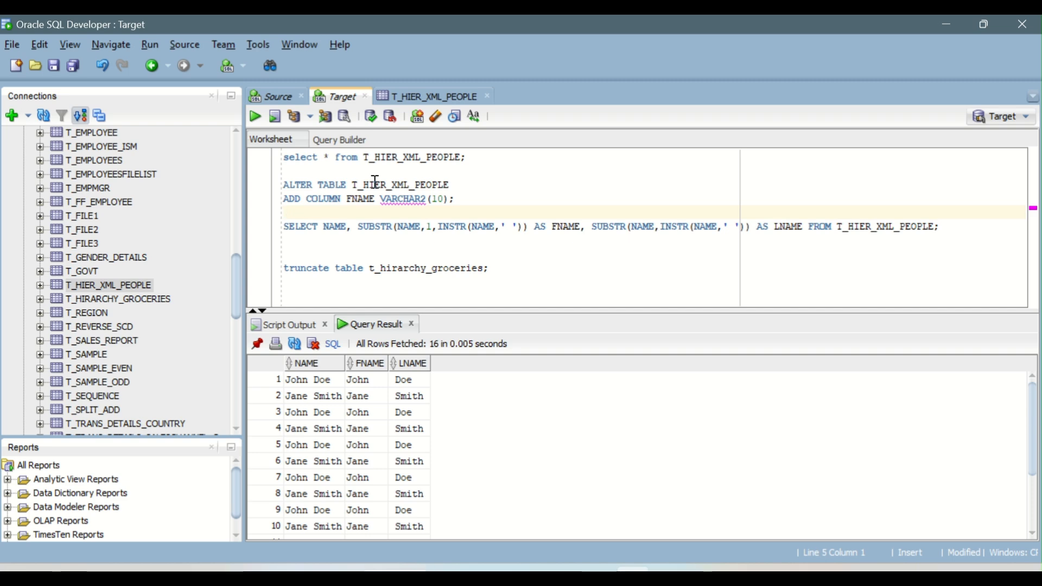
Step: Try running the ALTER TABLE statement with the column type changed to VARCHAR(10)
{"action": "key", "text": "Up"}
{"action": "key", "text": "End"}
{"action": "key", "text": "Left"}
{"action": "key", "text": "Left"}
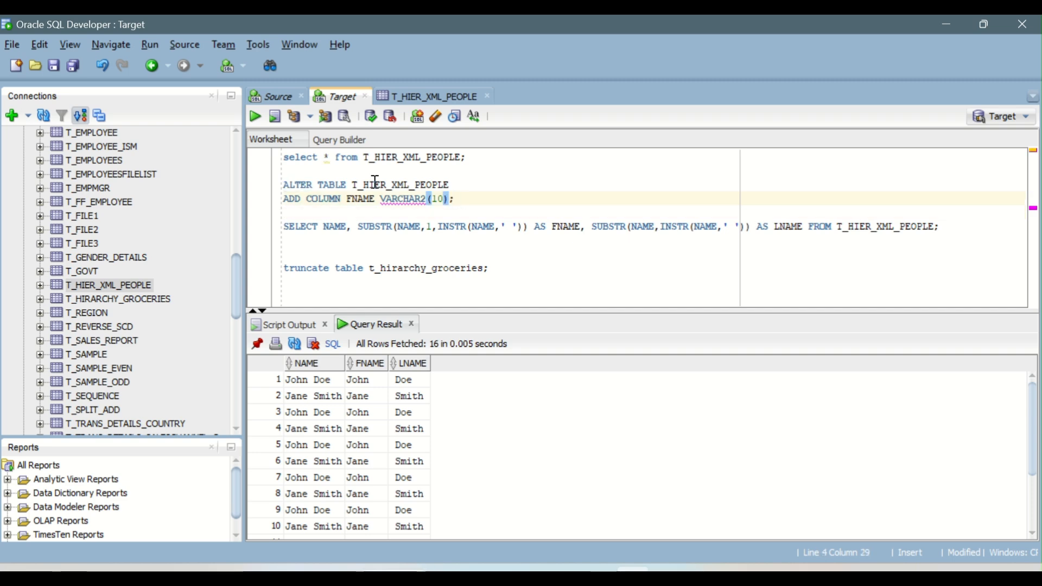
{"action": "key", "text": "Left"}
{"action": "key", "text": "Left"}
{"action": "key", "text": "BackSpace"}
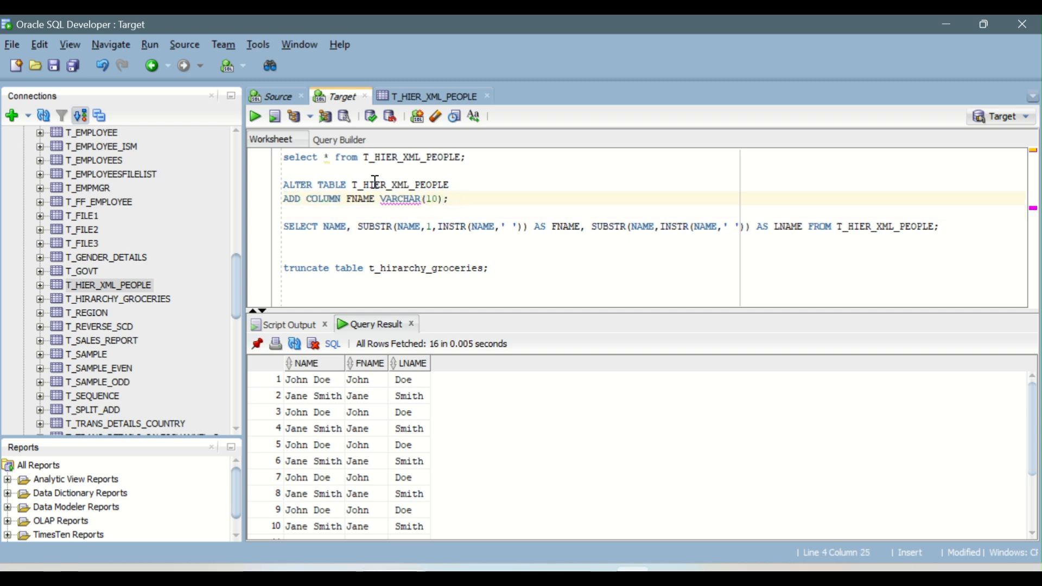
{"action": "key", "text": "Right"}
{"action": "key", "text": "End"}
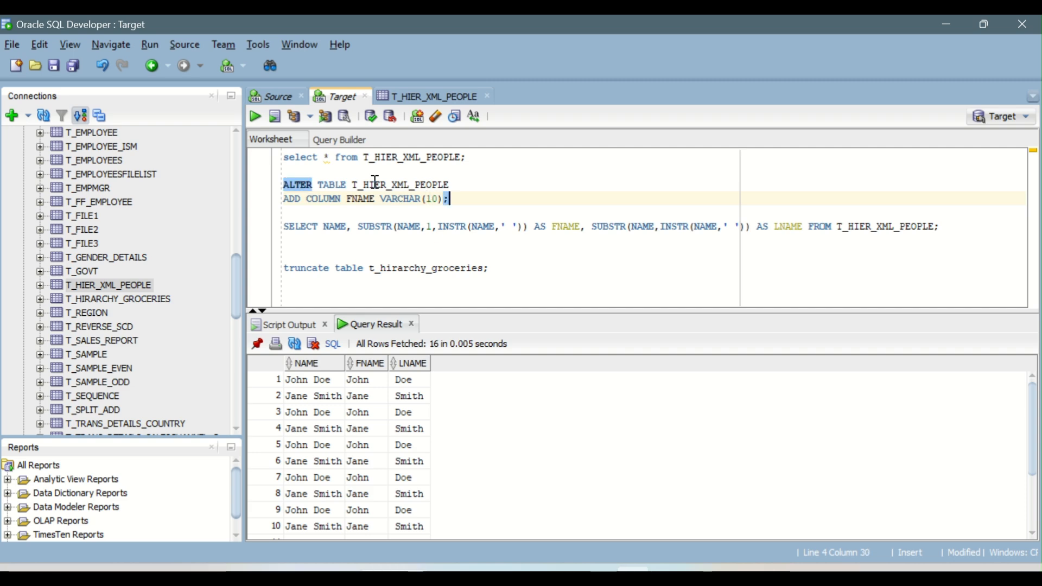
{"action": "key", "text": "ctrl+Return"}
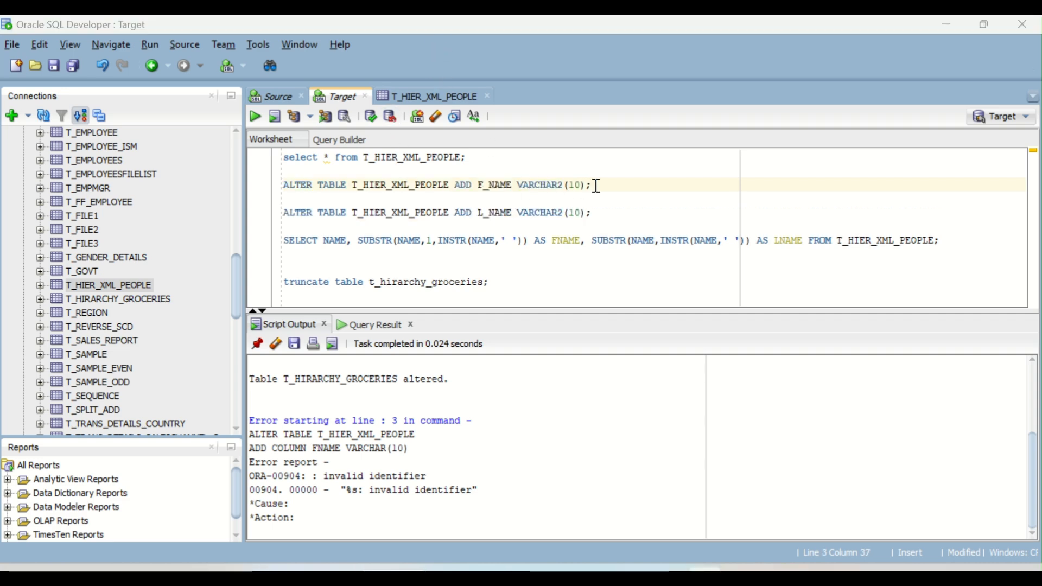
Step: Run the ALTER TABLE statements adding F_NAME and L_NAME VARCHAR2(10) columns, then requery all rows of T_HIER_XML_PEOPLE
{"action": "left_click", "coordinate": [597, 186]}
{"action": "left_click", "coordinate": [256, 117]}
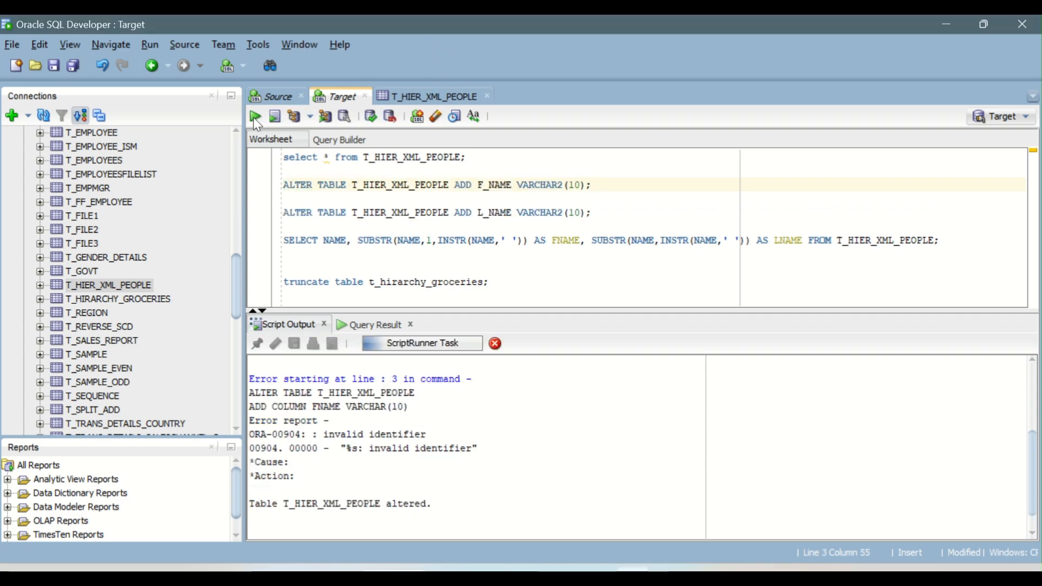
{"action": "left_click", "coordinate": [539, 214]}
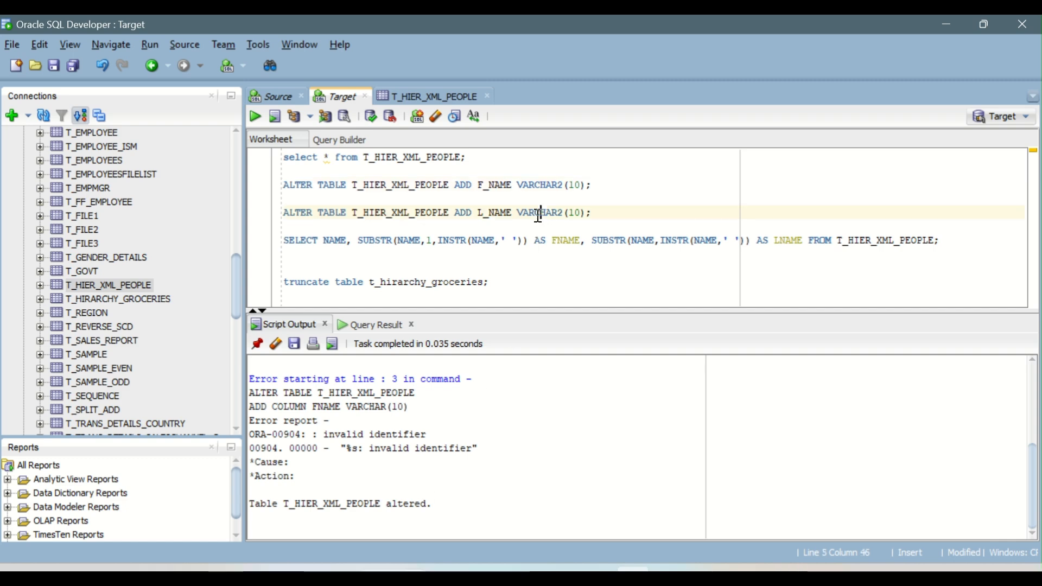
{"action": "left_click", "coordinate": [253, 117]}
{"action": "left_click", "coordinate": [392, 158]}
{"action": "left_click", "coordinate": [256, 118]}
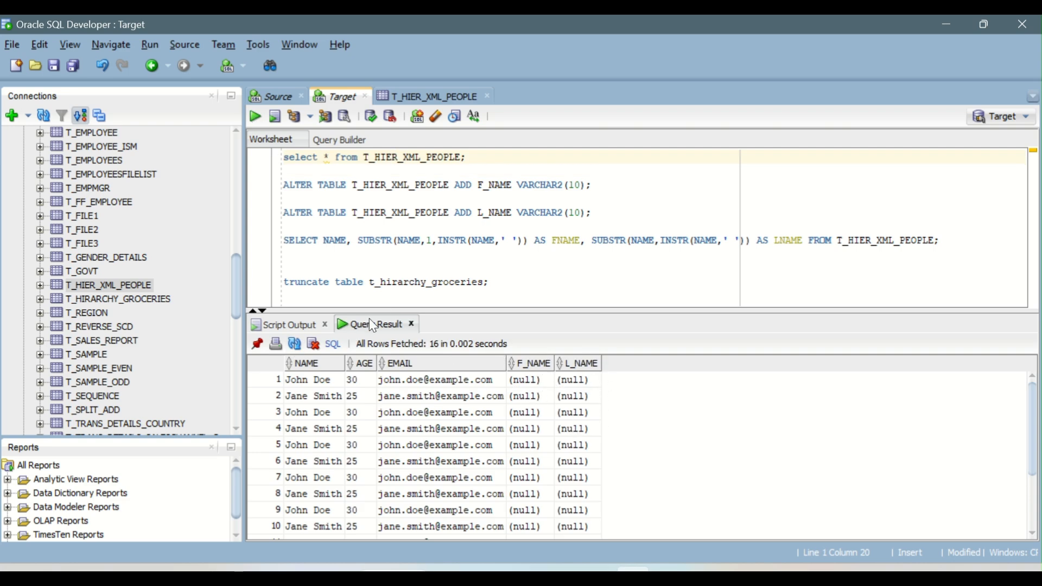
Step: Delete the test SELECT query and the truncate statement from the worksheet and return to the mapping's Target properties
{"action": "left_click_drag", "start_coordinate": [941, 240], "coordinate": [283, 247]}
{"action": "key", "text": "Delete"}
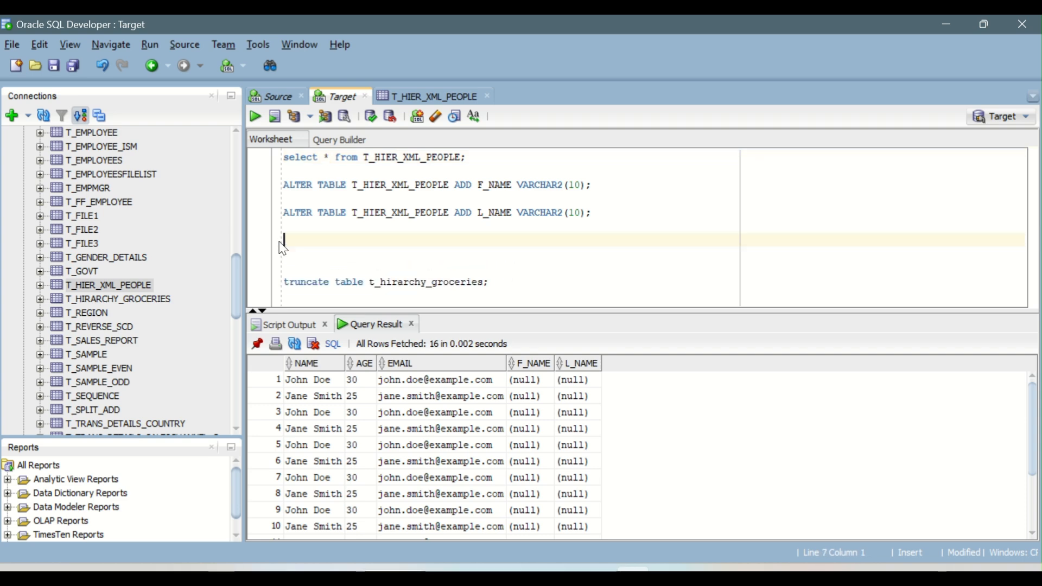
{"action": "key", "text": "Delete"}
{"action": "key", "text": "shift+Down"}
{"action": "key", "text": "shift+End"}
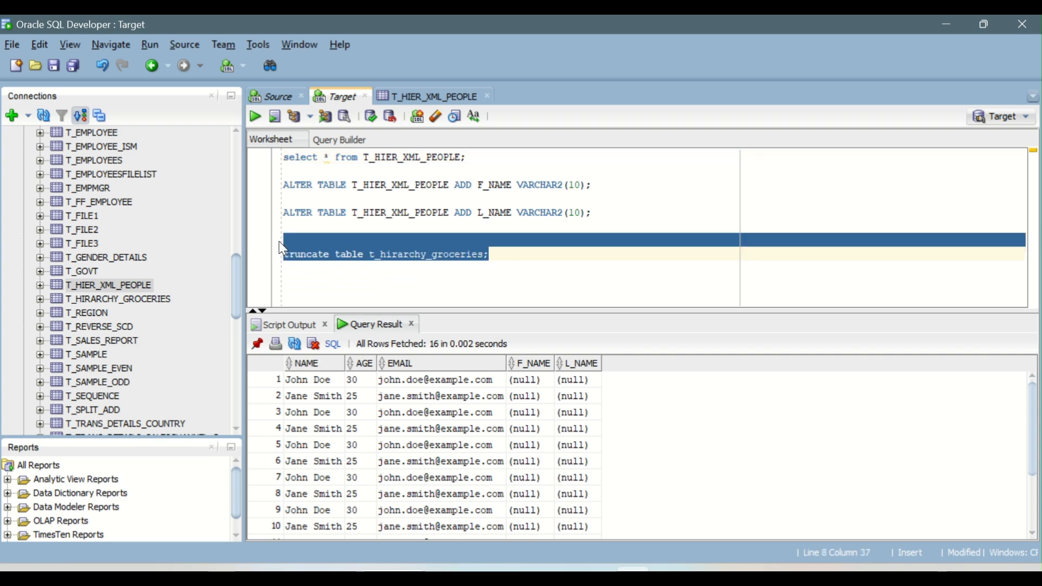
{"action": "key", "text": "Delete"}
{"action": "key", "text": "alt+Tab"}
{"action": "key", "text": "alt+Tab"}
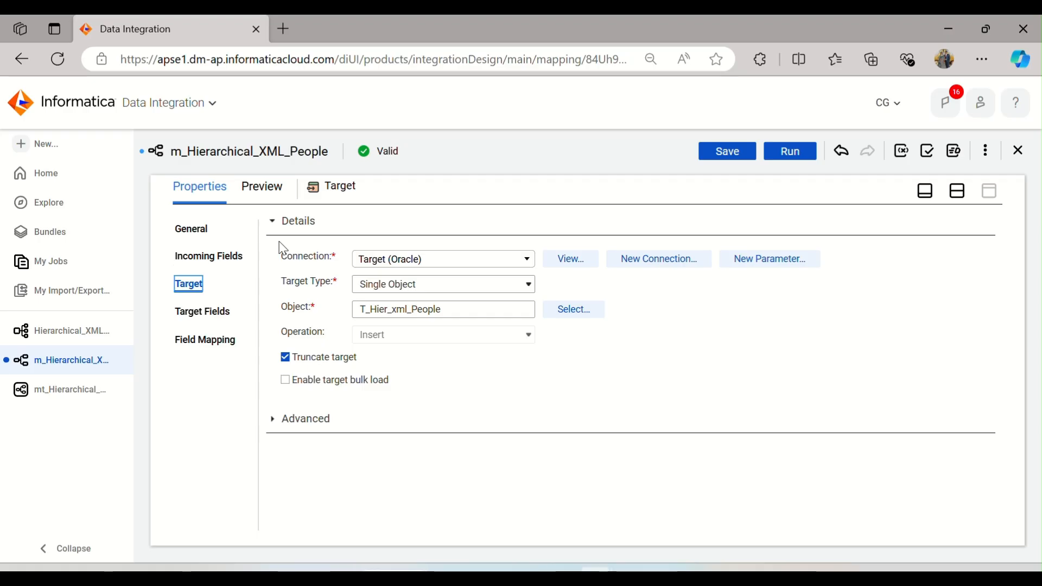
Step: Reselect the existing T_HIER_XML_PEOPLE table as the Target object instead of creating a new one at runtime
{"action": "left_click", "coordinate": [576, 311]}
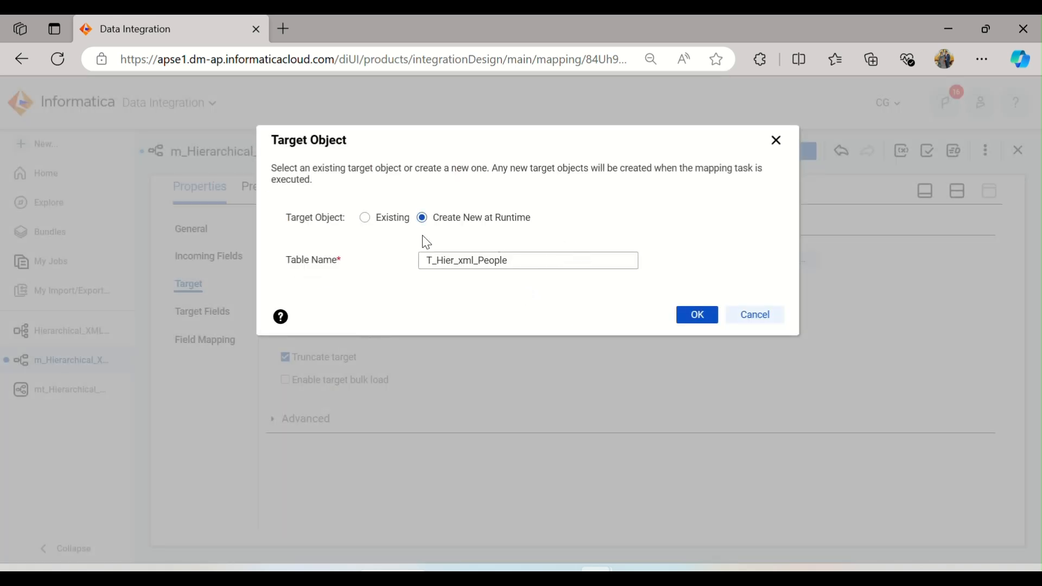
{"action": "left_click", "coordinate": [392, 218]}
{"action": "scroll", "coordinate": [514, 327], "scroll_direction": "down", "scroll_amount": 5}
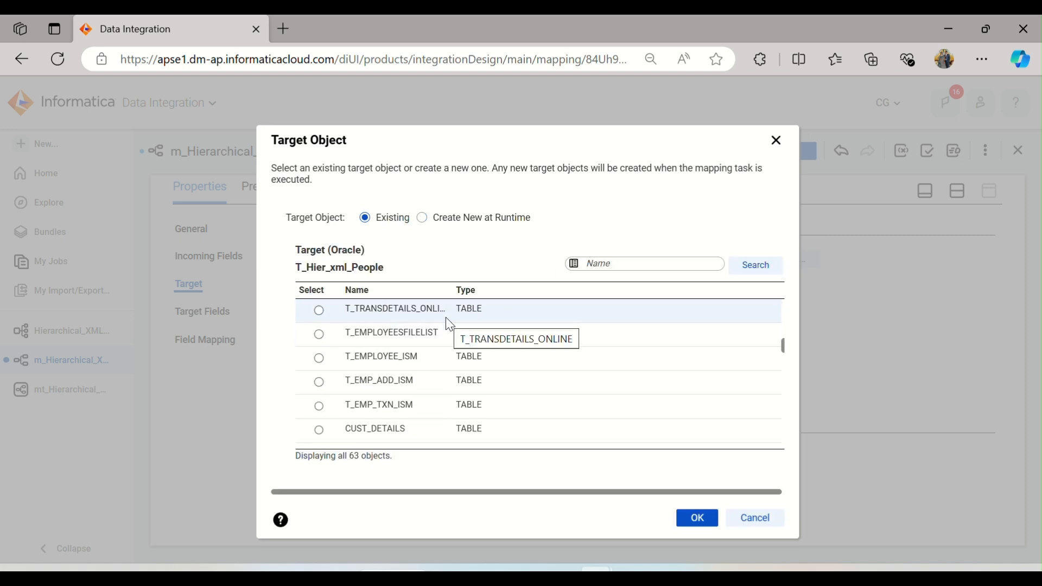
{"action": "scroll", "coordinate": [453, 347], "scroll_direction": "down", "scroll_amount": 10}
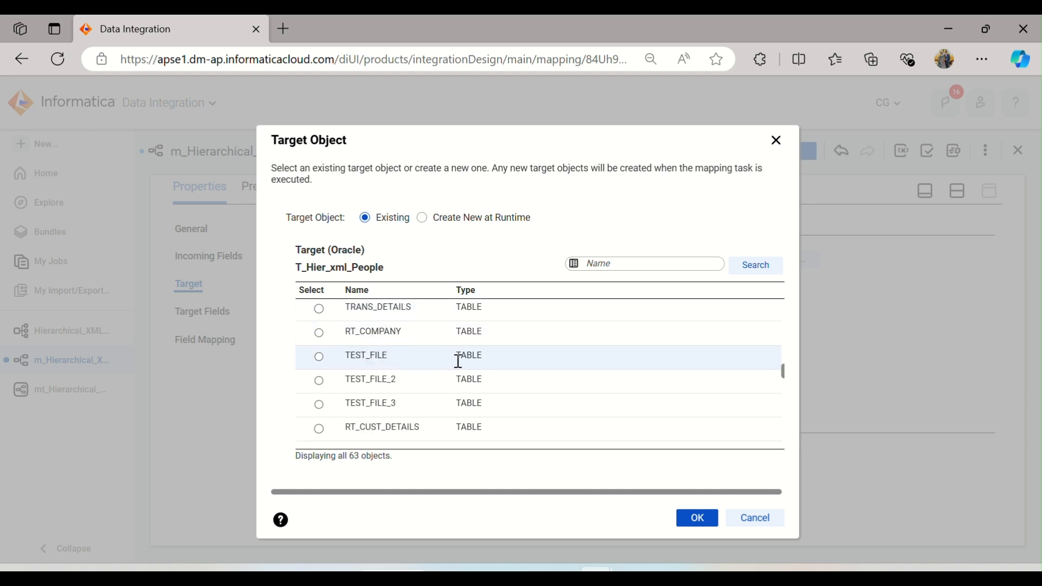
{"action": "scroll", "coordinate": [458, 361], "scroll_direction": "up", "scroll_amount": 2}
{"action": "scroll", "coordinate": [458, 361], "scroll_direction": "down", "scroll_amount": 4}
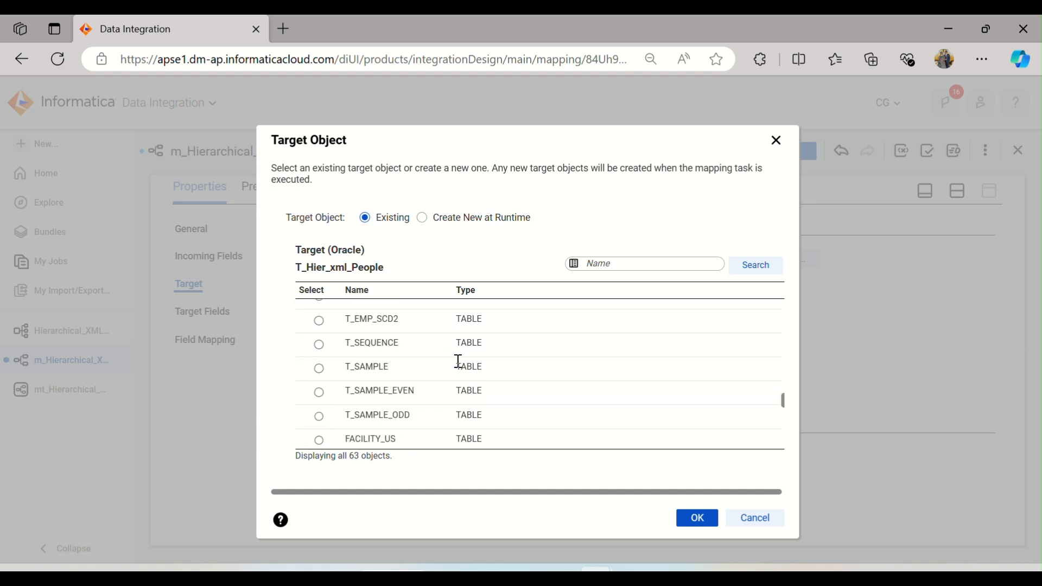
{"action": "scroll", "coordinate": [458, 361], "scroll_direction": "down", "scroll_amount": 6}
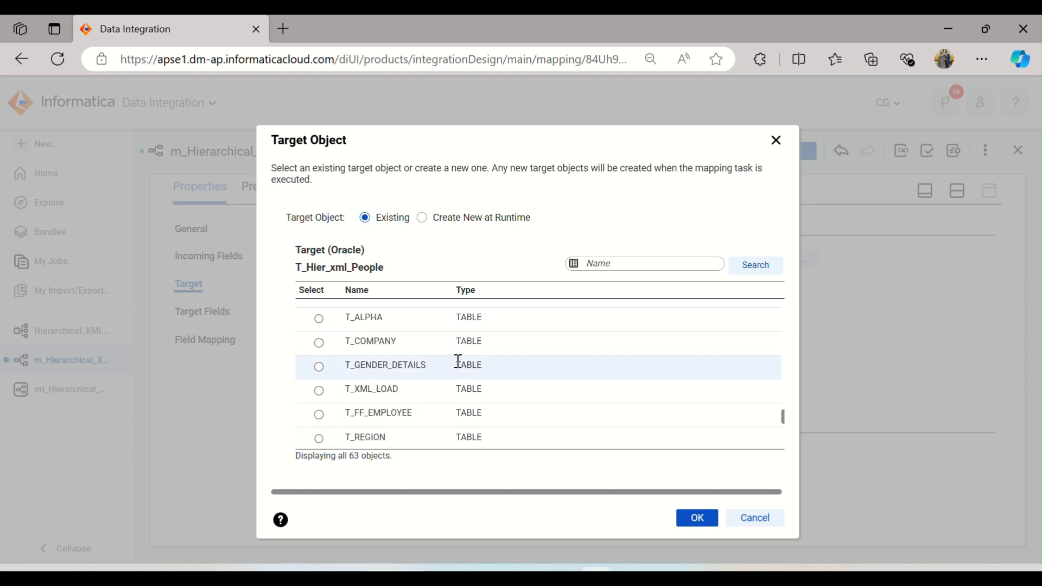
{"action": "scroll", "coordinate": [459, 361], "scroll_direction": "down", "scroll_amount": 2}
{"action": "scroll", "coordinate": [458, 361], "scroll_direction": "up", "scroll_amount": 15}
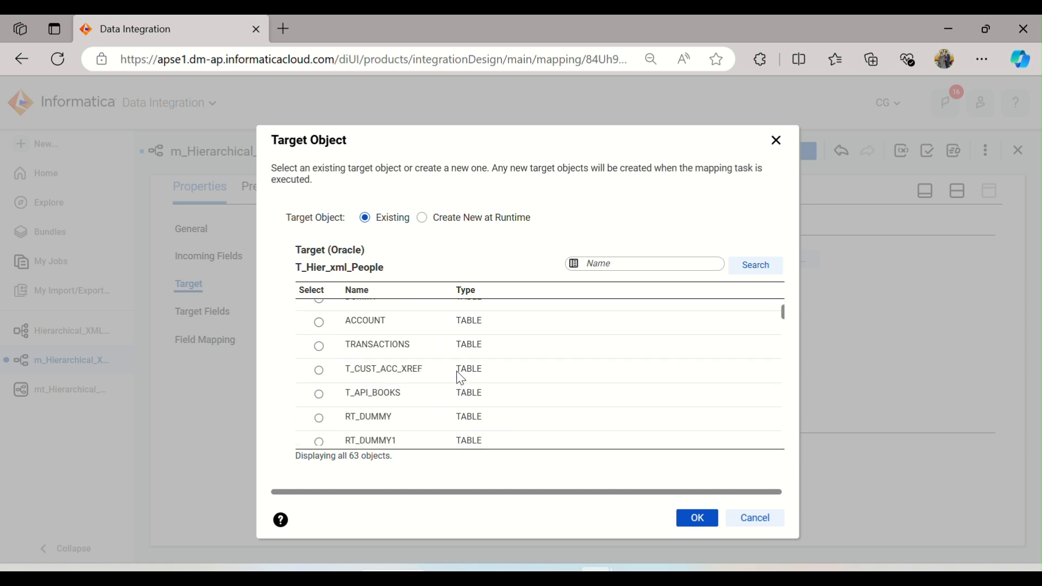
{"action": "scroll", "coordinate": [458, 372], "scroll_direction": "down", "scroll_amount": 5}
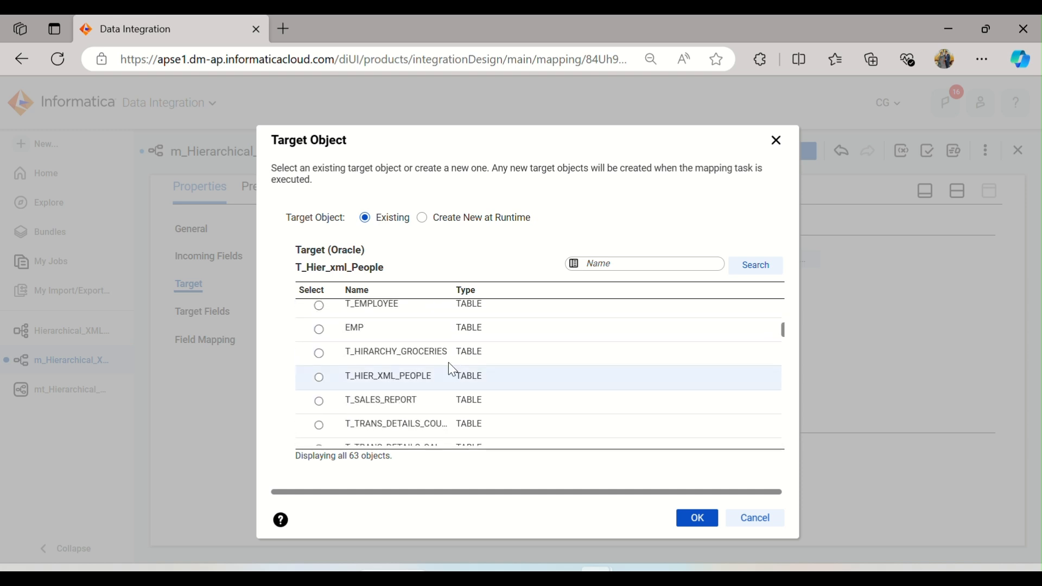
{"action": "left_click", "coordinate": [430, 375]}
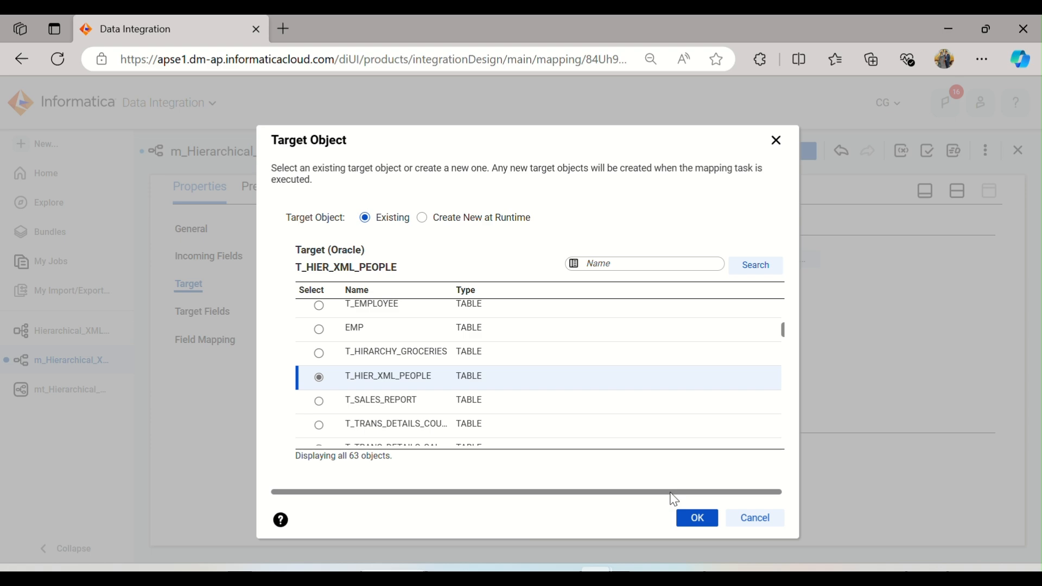
{"action": "left_click", "coordinate": [693, 521]}
{"action": "left_click", "coordinate": [542, 438]}
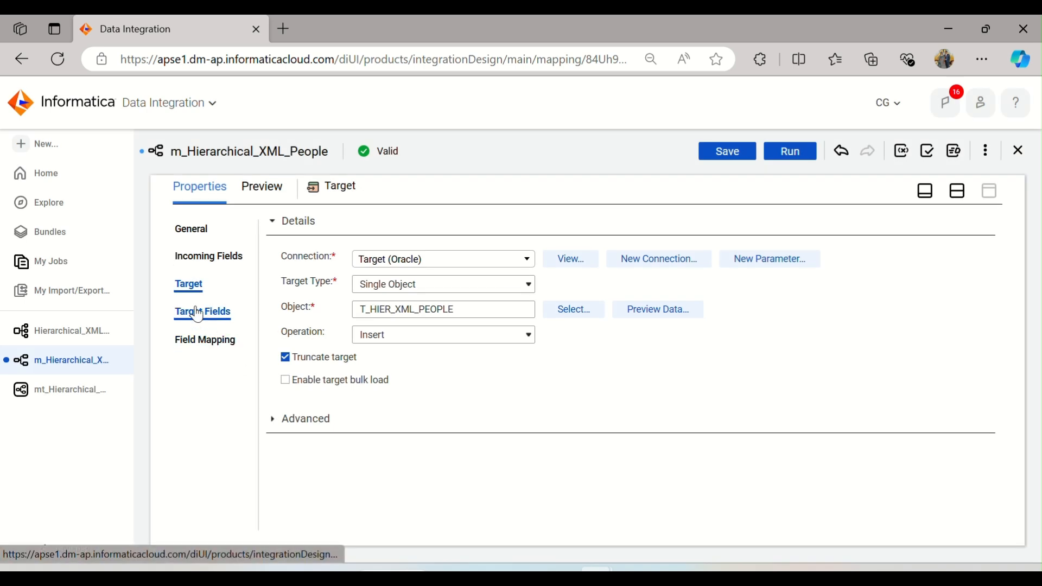
Step: Open the target's field mapping and try to map o_Firstname onto F_NAME
{"action": "left_click", "coordinate": [198, 308]}
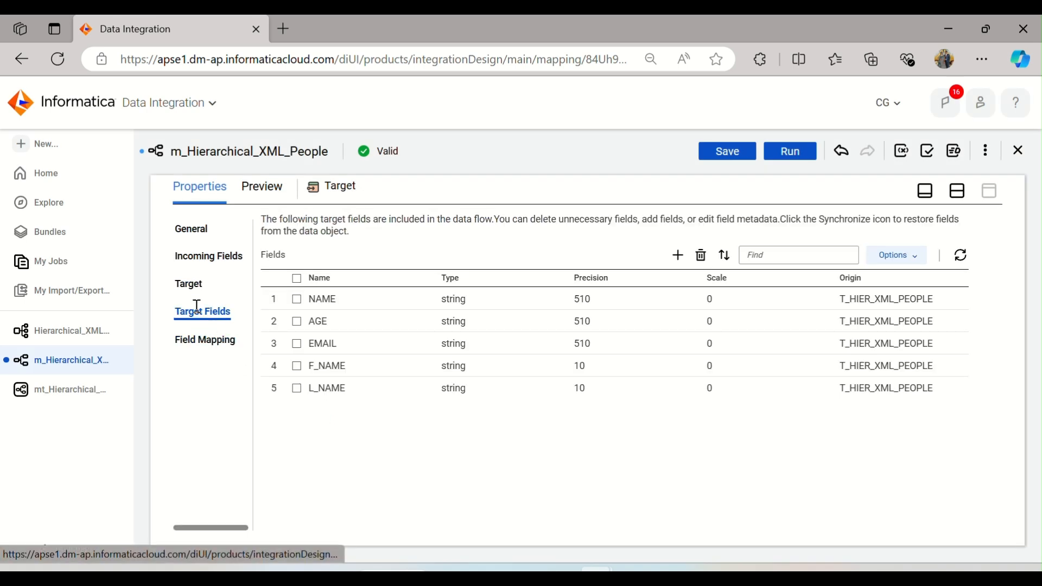
{"action": "left_click", "coordinate": [200, 342]}
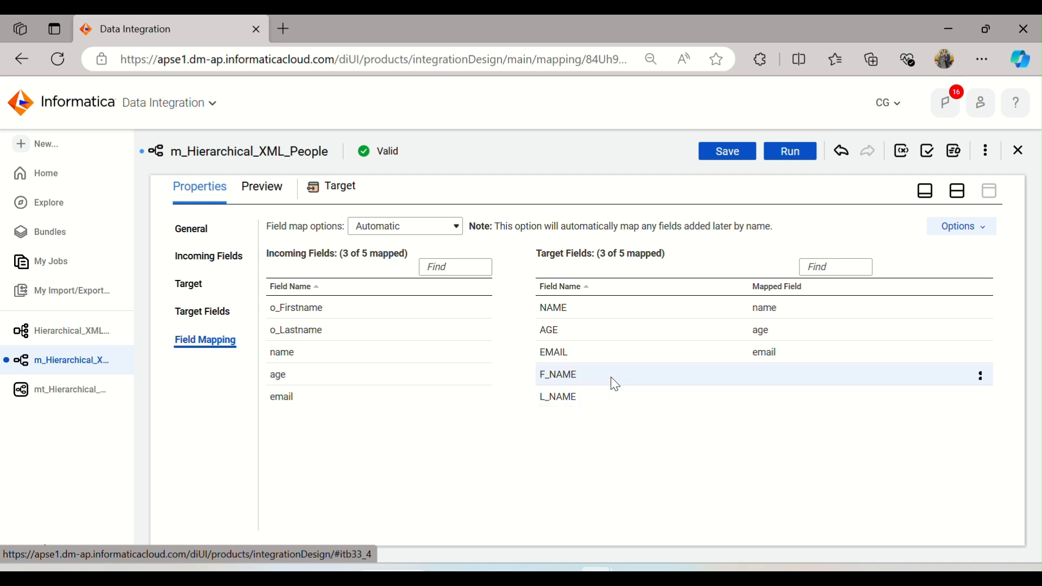
{"action": "left_click_drag", "start_coordinate": [347, 309], "coordinate": [699, 382]}
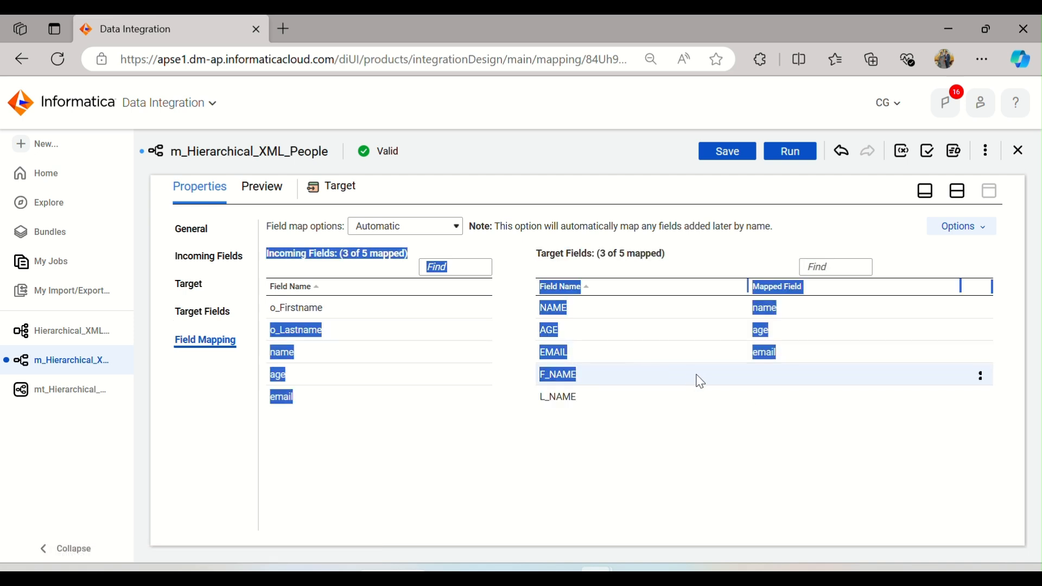
{"action": "left_click", "coordinate": [465, 481]}
{"action": "left_click", "coordinate": [345, 320]}
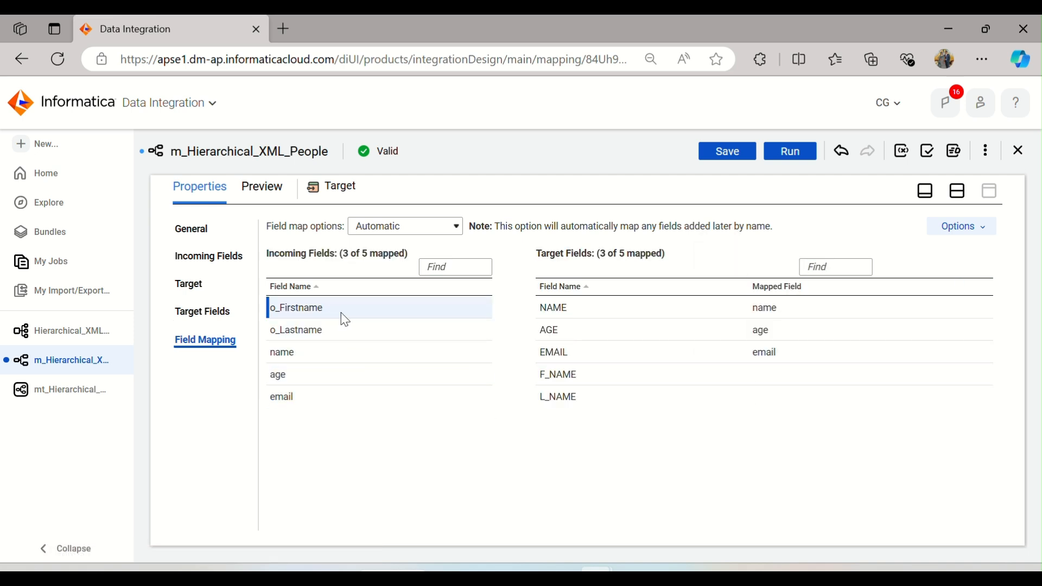
{"action": "left_click_drag", "start_coordinate": [326, 314], "coordinate": [563, 356]}
{"action": "left_click", "coordinate": [600, 454]}
Step: Switch the field map options to Manual and map o_Firstname to F_NAME and o_Lastname to L_NAME
{"action": "left_click", "coordinate": [453, 227]}
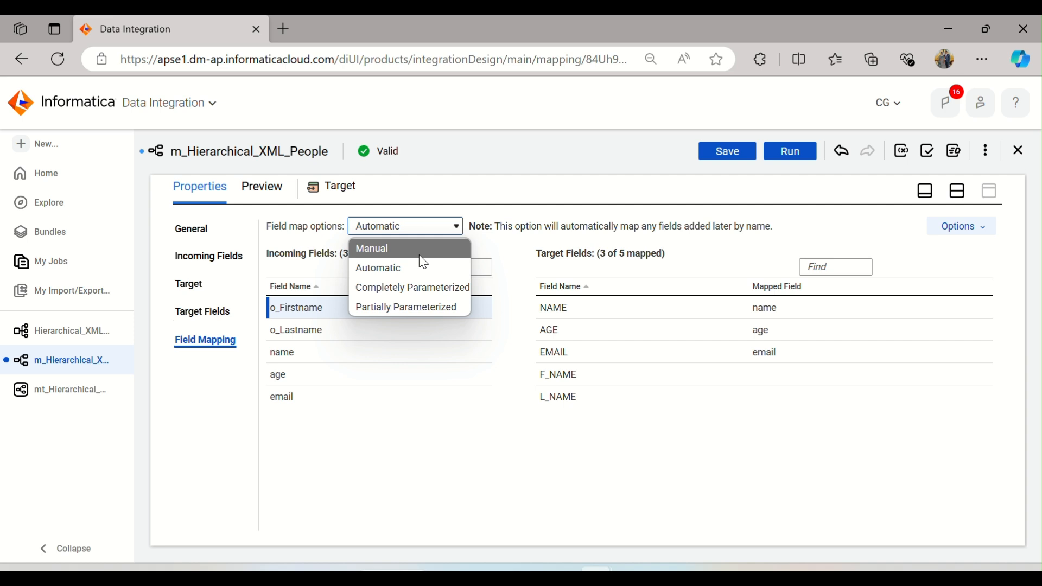
{"action": "left_click", "coordinate": [417, 251]}
{"action": "left_click_drag", "start_coordinate": [349, 317], "coordinate": [640, 378]}
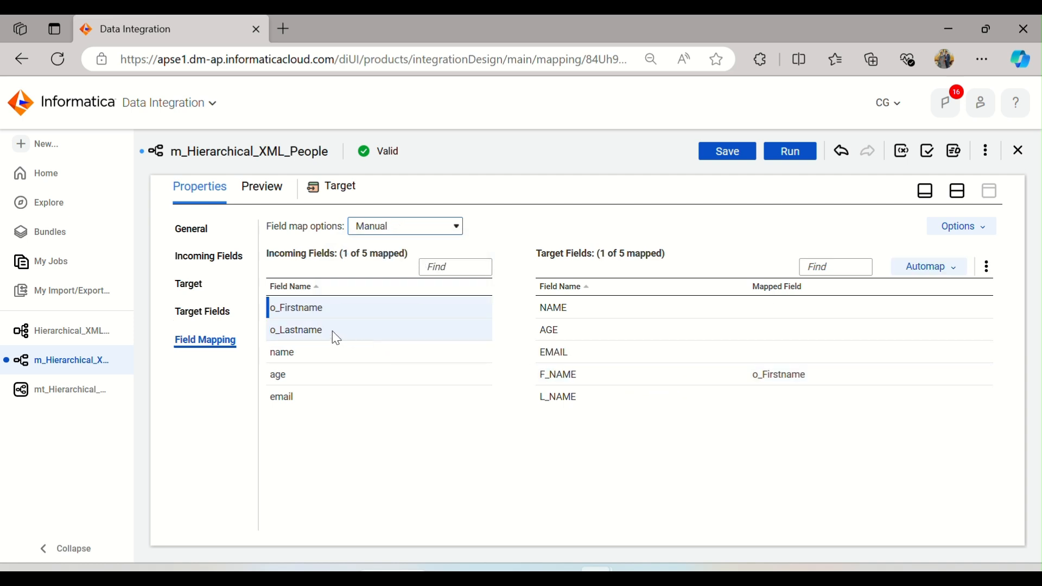
{"action": "left_click_drag", "start_coordinate": [328, 336], "coordinate": [727, 406]}
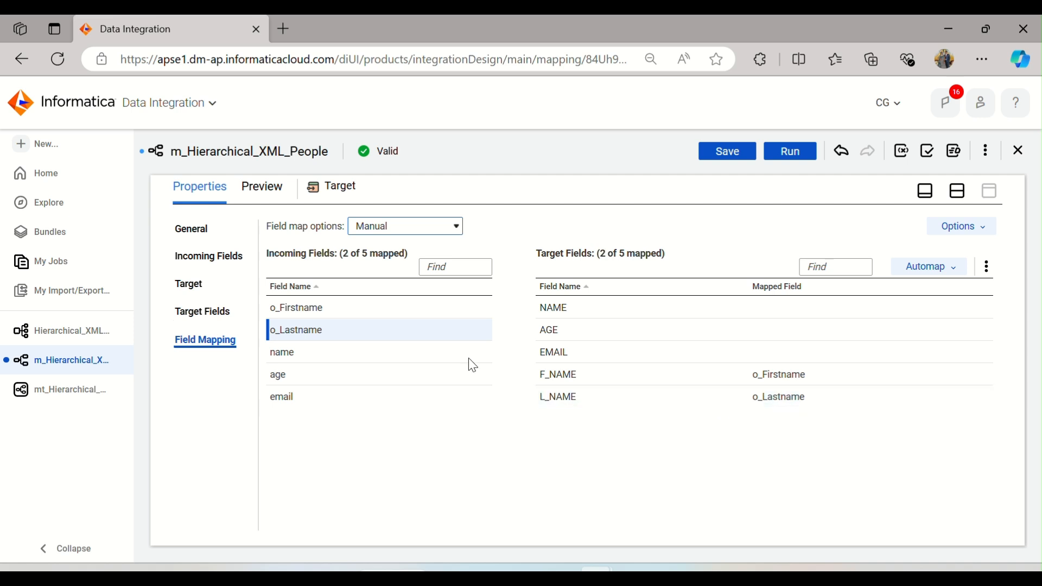
Step: Map the remaining target fields with Automap's Smart Map option
{"action": "mouse_move", "coordinate": [311, 358]}
{"action": "left_mouse_down"}
{"action": "mouse_move", "coordinate": [340, 356]}
{"action": "mouse_move", "coordinate": [325, 355]}
{"action": "left_mouse_up"}
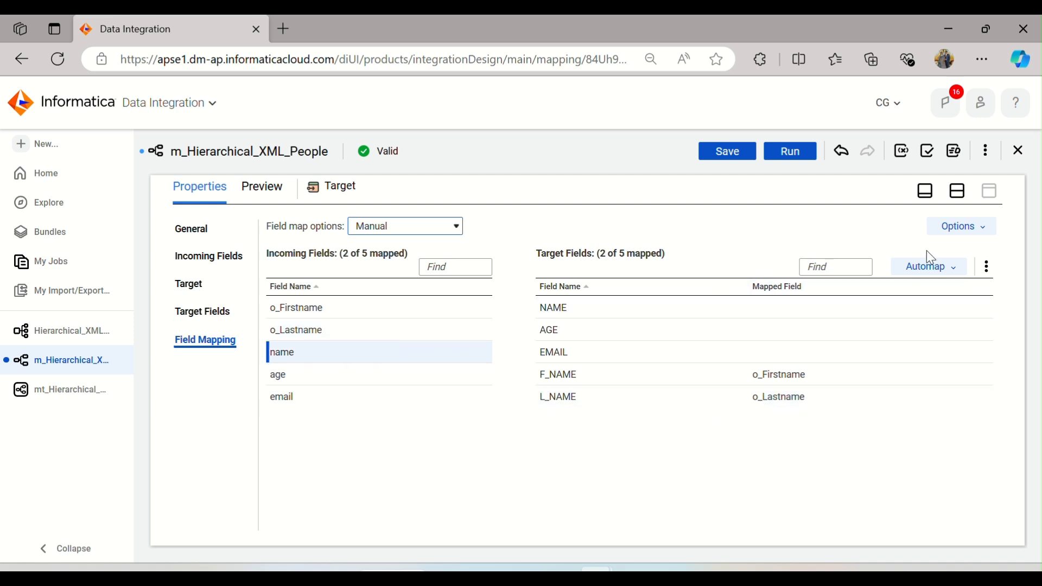
{"action": "left_click", "coordinate": [949, 268]}
{"action": "left_click", "coordinate": [894, 316]}
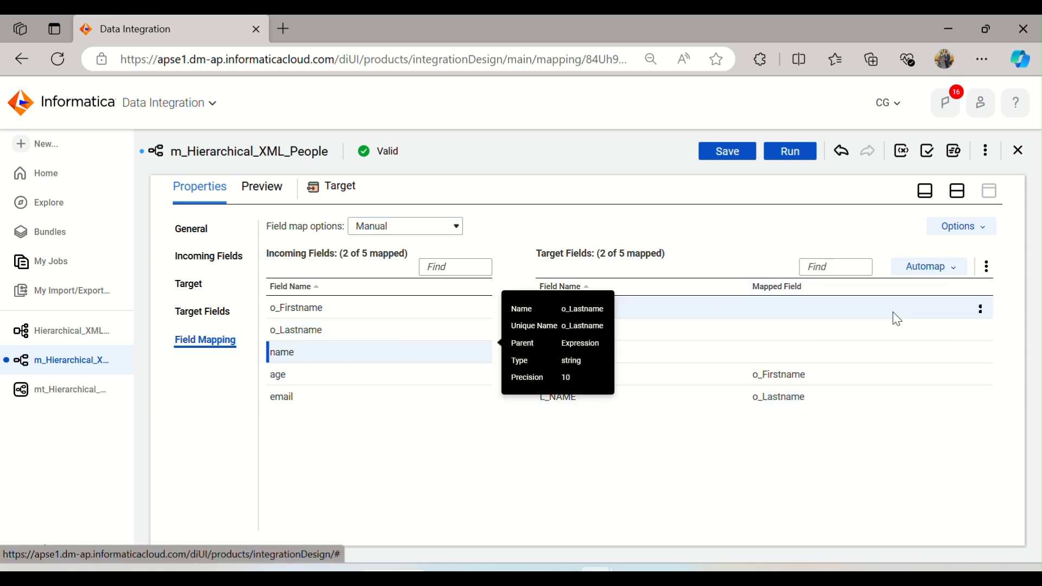
Step: Restore the design canvas layout and save the mapping
{"action": "left_click", "coordinate": [956, 191]}
{"action": "left_click", "coordinate": [771, 182]}
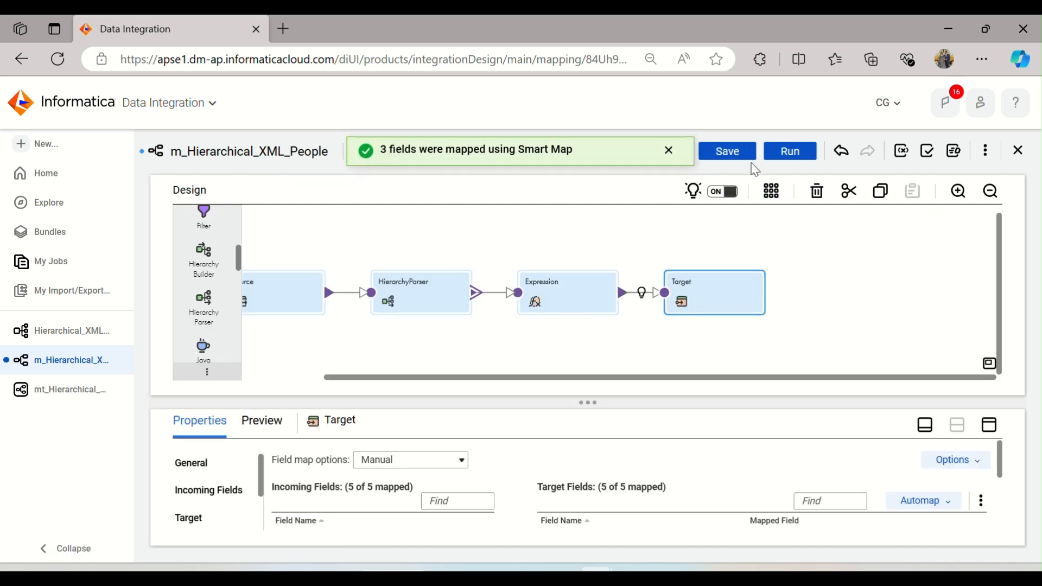
{"action": "left_click", "coordinate": [737, 154]}
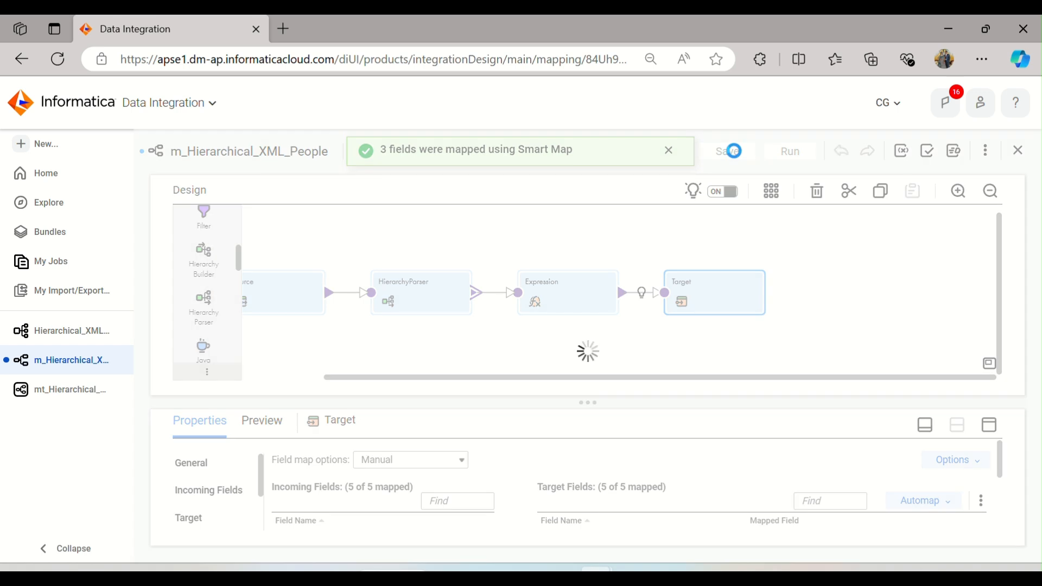
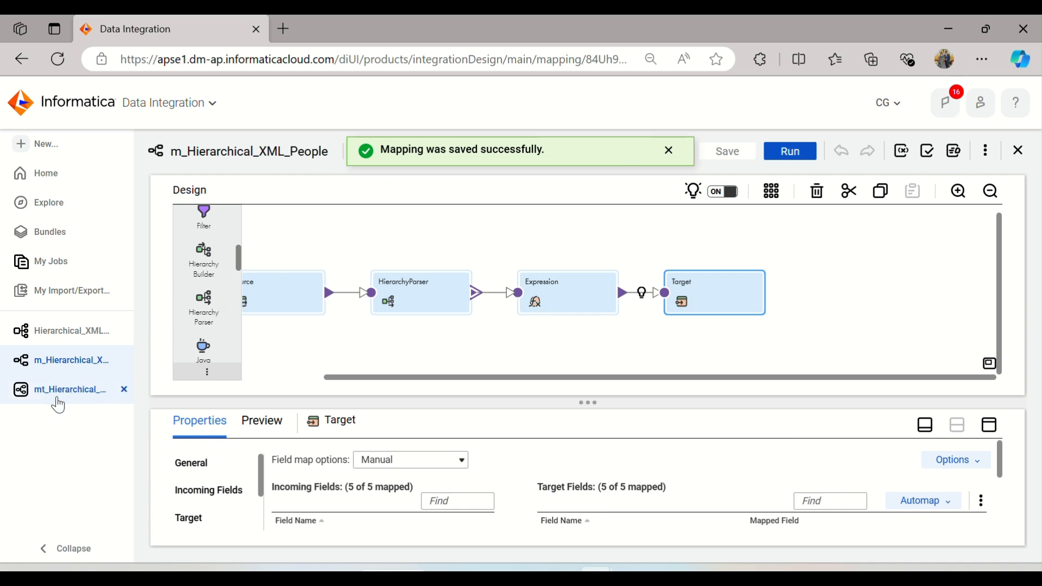
Step: Open the mt_Hierarchical_XML_People mapping task and run it
{"action": "left_click", "coordinate": [58, 402]}
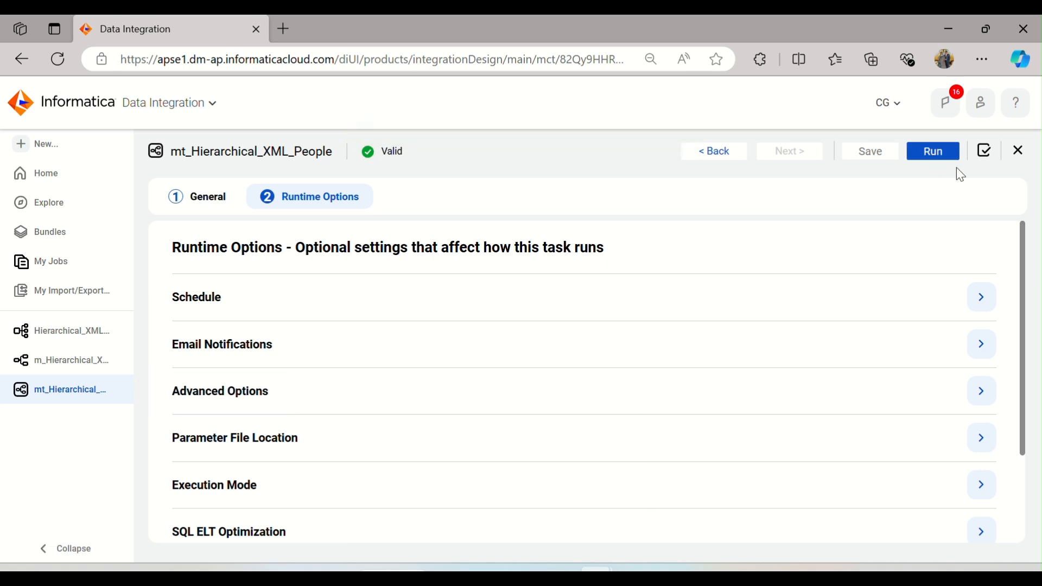
{"action": "left_click", "coordinate": [940, 152]}
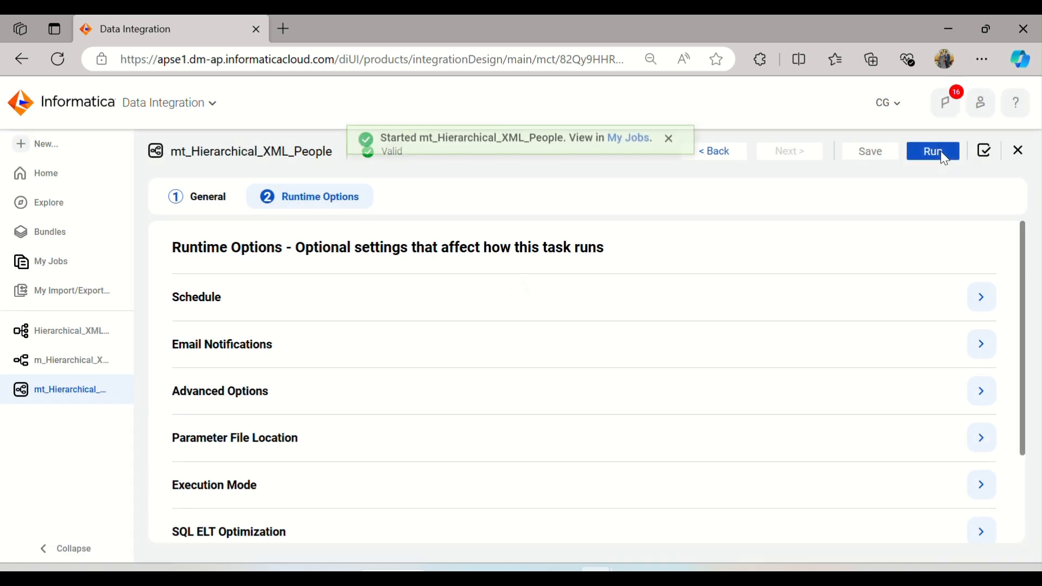
Step: Return to the mapping and review the target's connection and object properties
{"action": "left_click", "coordinate": [64, 364]}
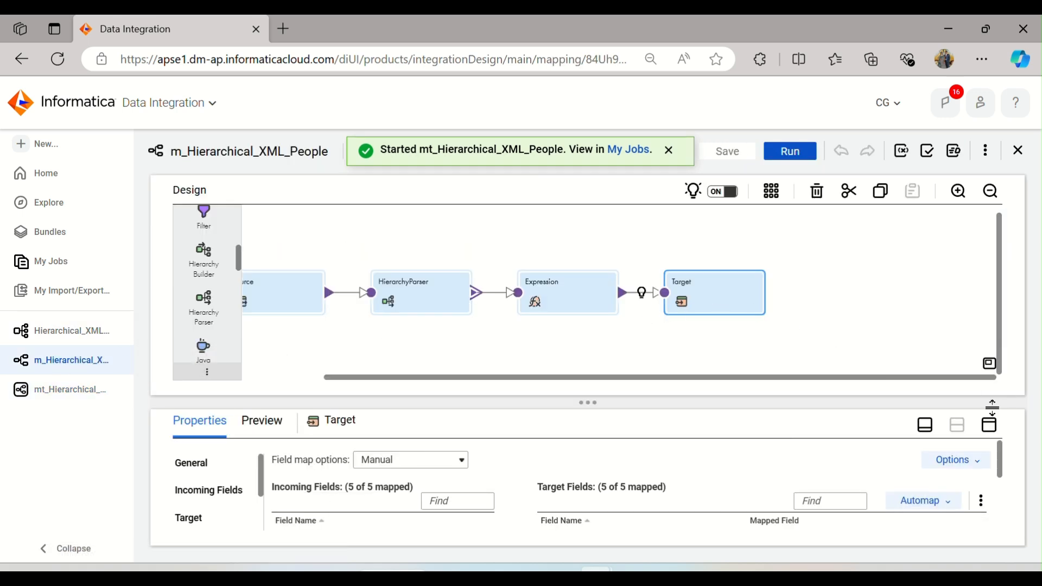
{"action": "left_click", "coordinate": [989, 424]}
{"action": "left_click", "coordinate": [189, 284]}
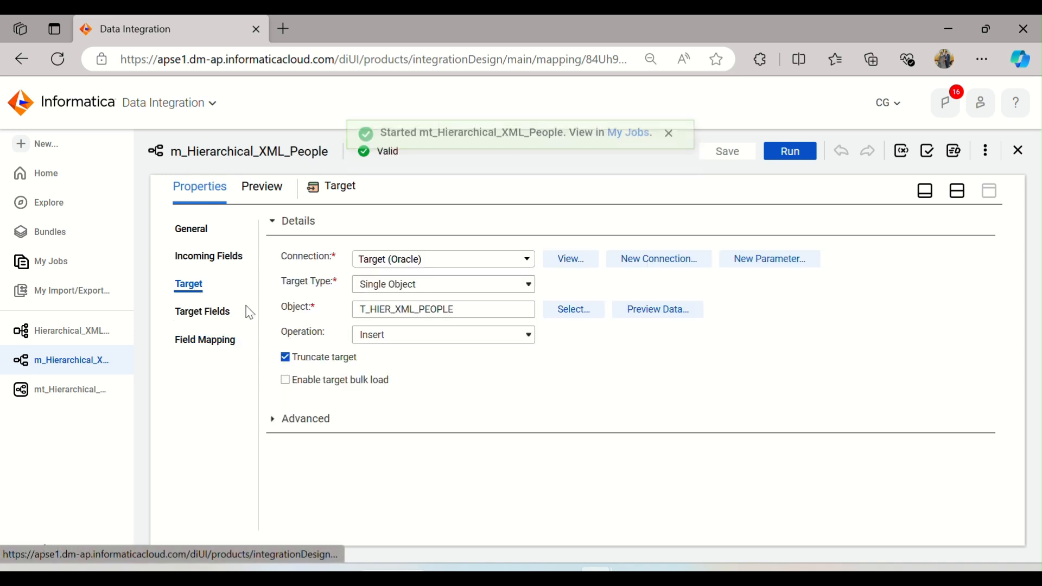
{"action": "left_click", "coordinate": [958, 192]}
Step: Open My Jobs and refresh the job list to monitor the mapping task run
{"action": "left_click", "coordinate": [58, 261]}
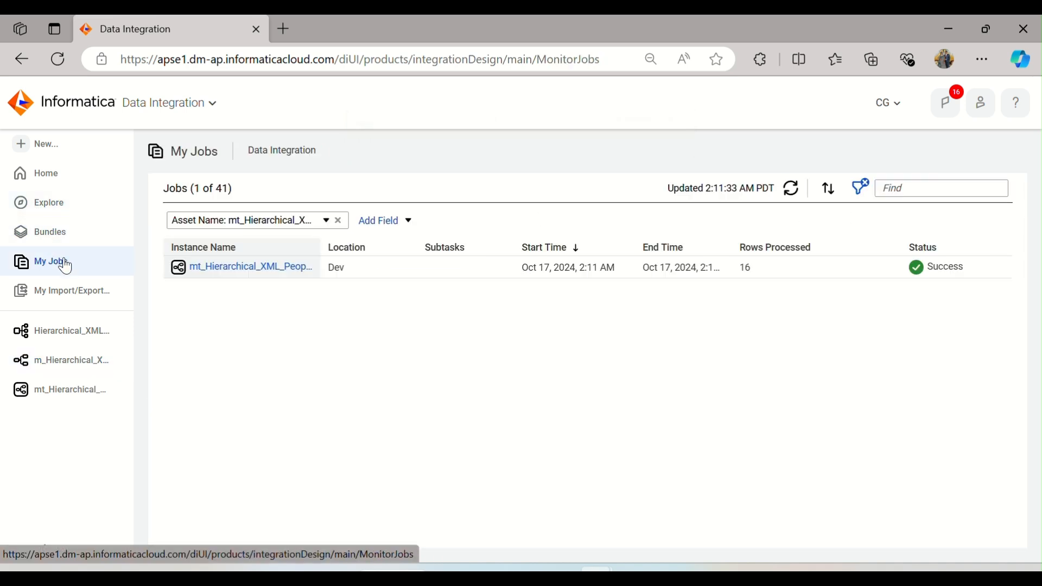
{"action": "left_click", "coordinate": [793, 190]}
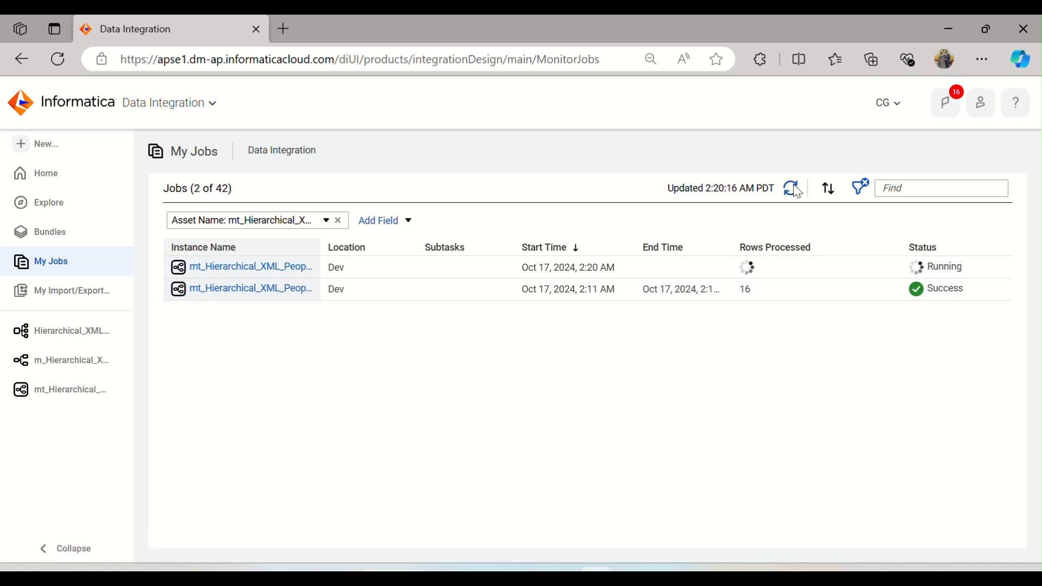
{"action": "left_click", "coordinate": [794, 190]}
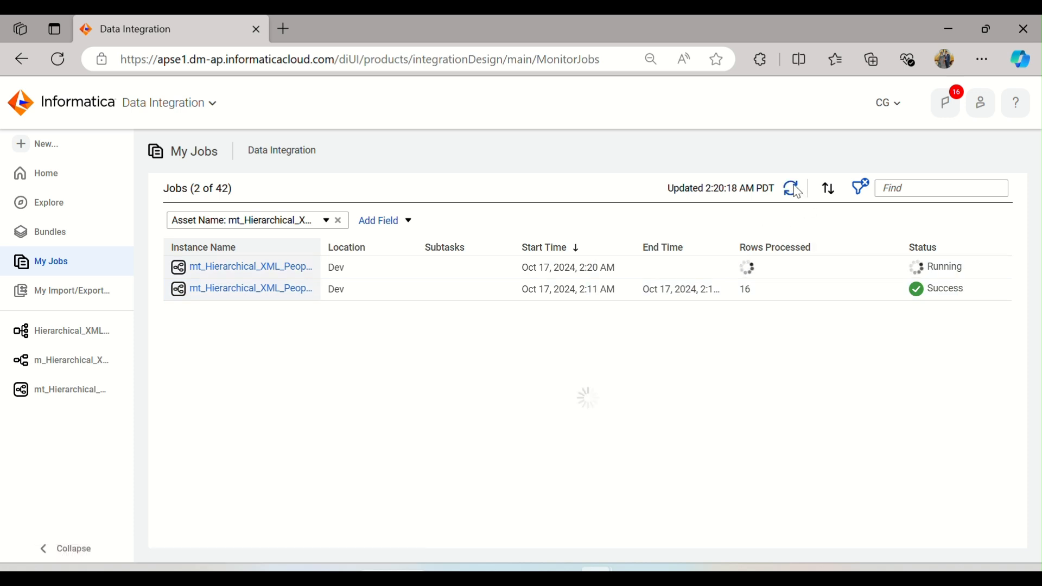
{"action": "left_click", "coordinate": [794, 190]}
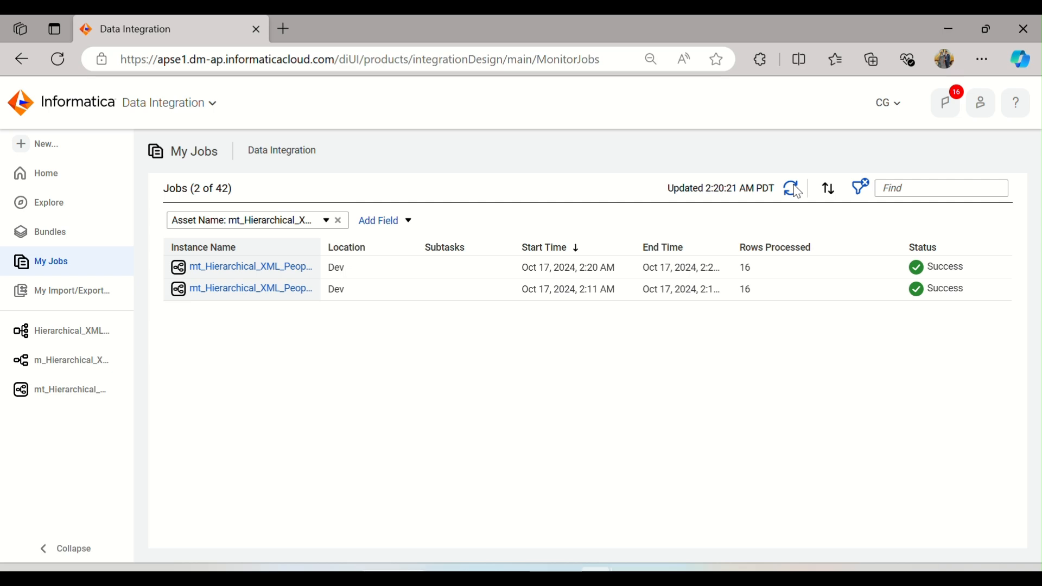
Step: Switch to SQL Developer and rerun the query on T_HIER_XML_PEOPLE to inspect the F_NAME and L_NAME columns
{"action": "left_click", "coordinate": [639, 574]}
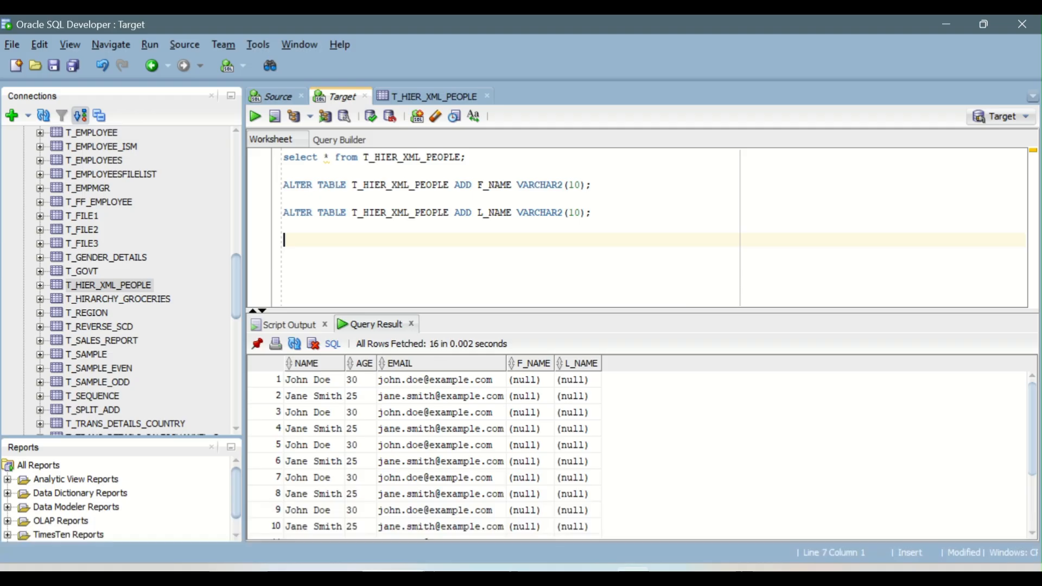
{"action": "left_click", "coordinate": [343, 157]}
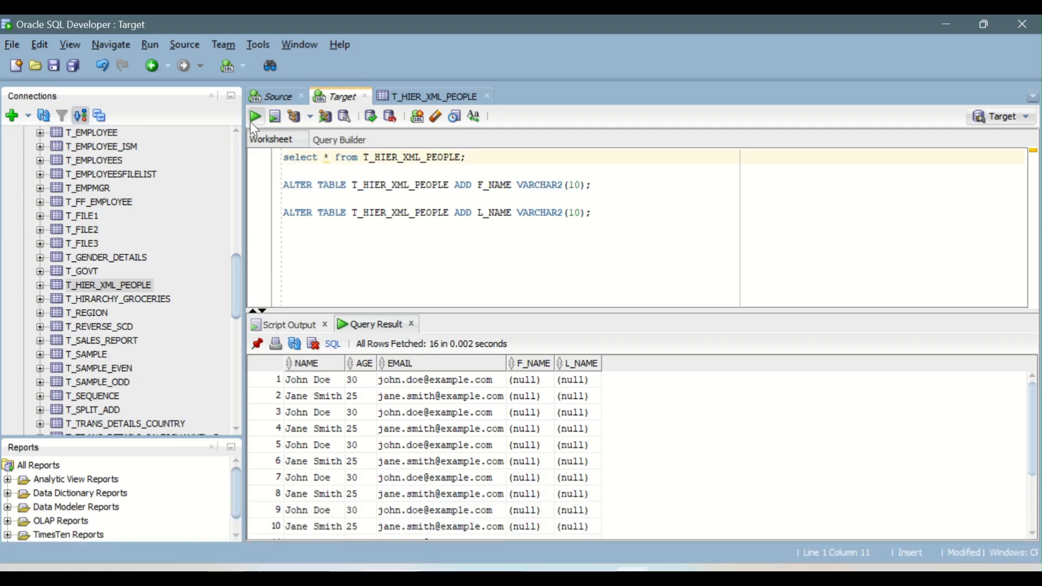
{"action": "left_click_drag", "start_coordinate": [529, 382], "coordinate": [581, 446]}
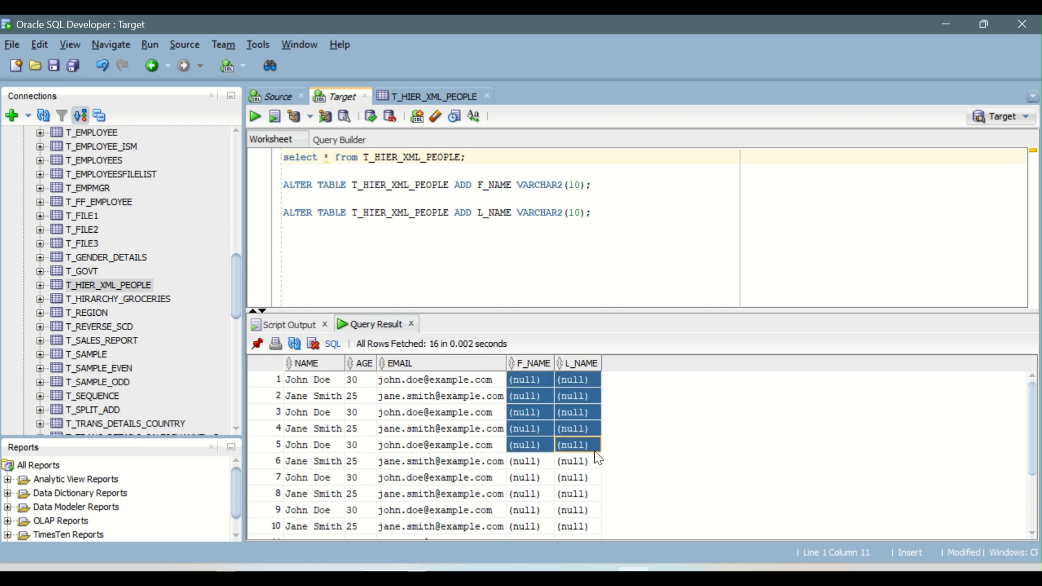
{"action": "left_click", "coordinate": [256, 115]}
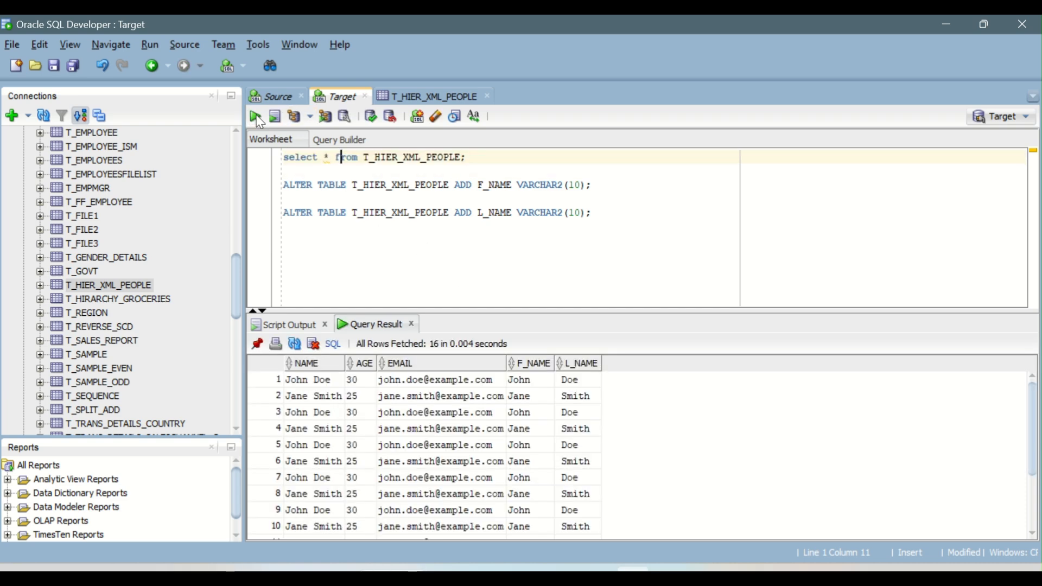
{"action": "left_click_drag", "start_coordinate": [535, 379], "coordinate": [576, 510]}
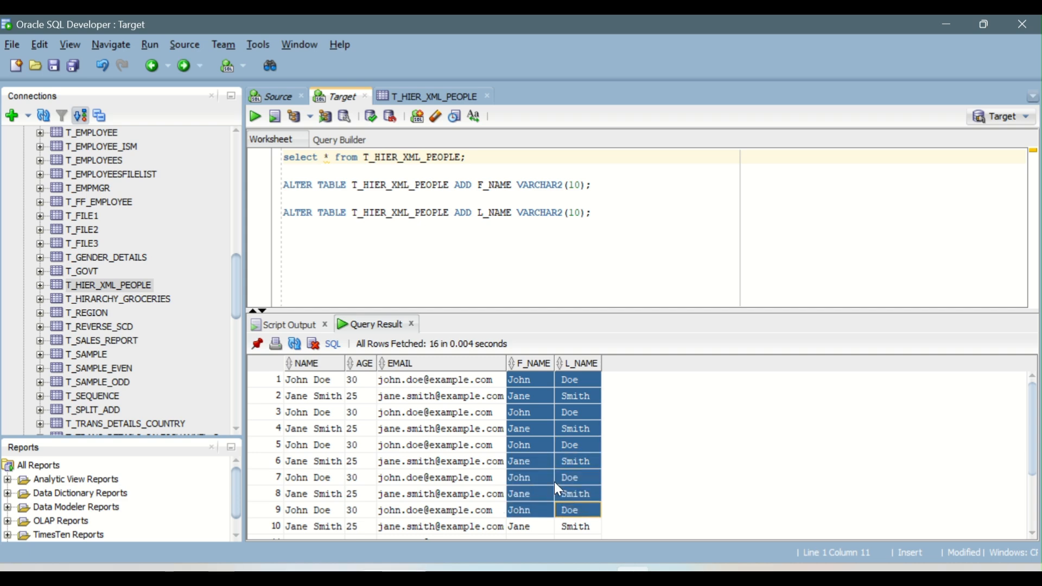
{"action": "scroll", "coordinate": [552, 428], "scroll_direction": "down", "scroll_amount": 2}
{"action": "scroll", "coordinate": [552, 429], "scroll_direction": "up", "scroll_amount": 2}
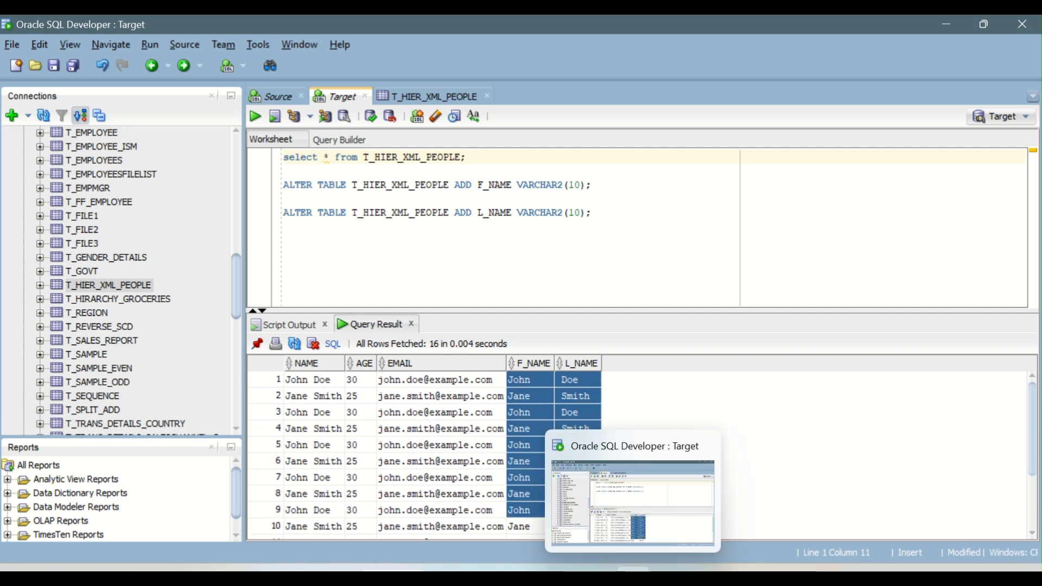
Step: Switch to the IICS_Daily_Notes document and read through the Hierarchy Builder/Parser component notes
{"action": "left_click", "coordinate": [595, 569]}
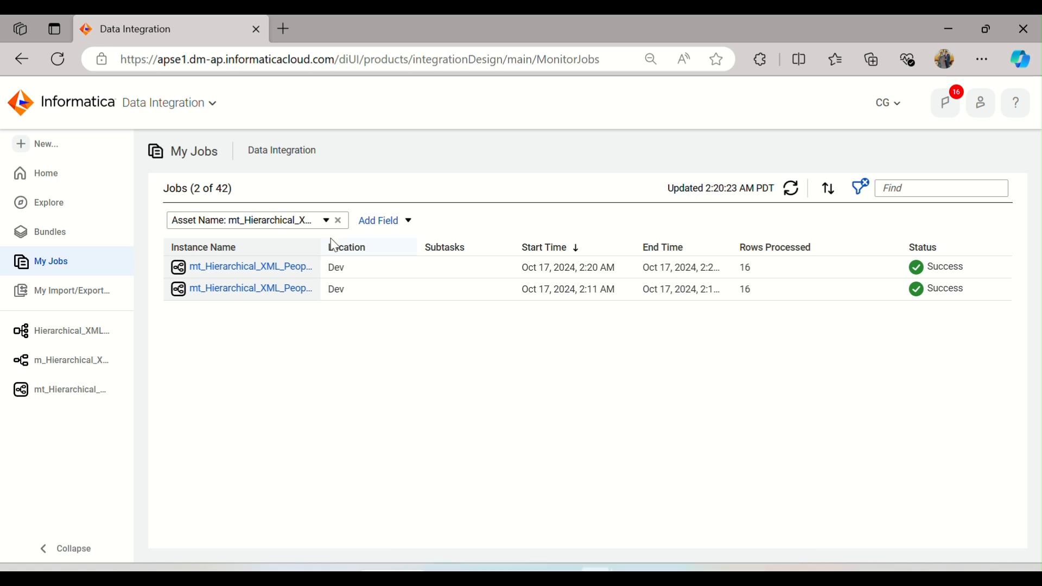
{"action": "mouse_move", "coordinate": [124, 333]}
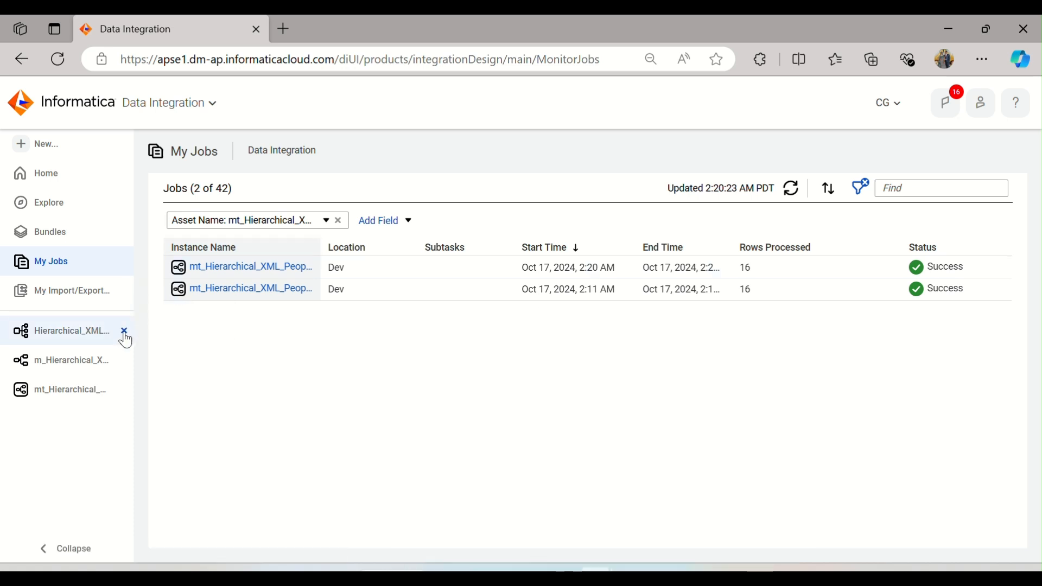
{"action": "left_click", "coordinate": [637, 549]}
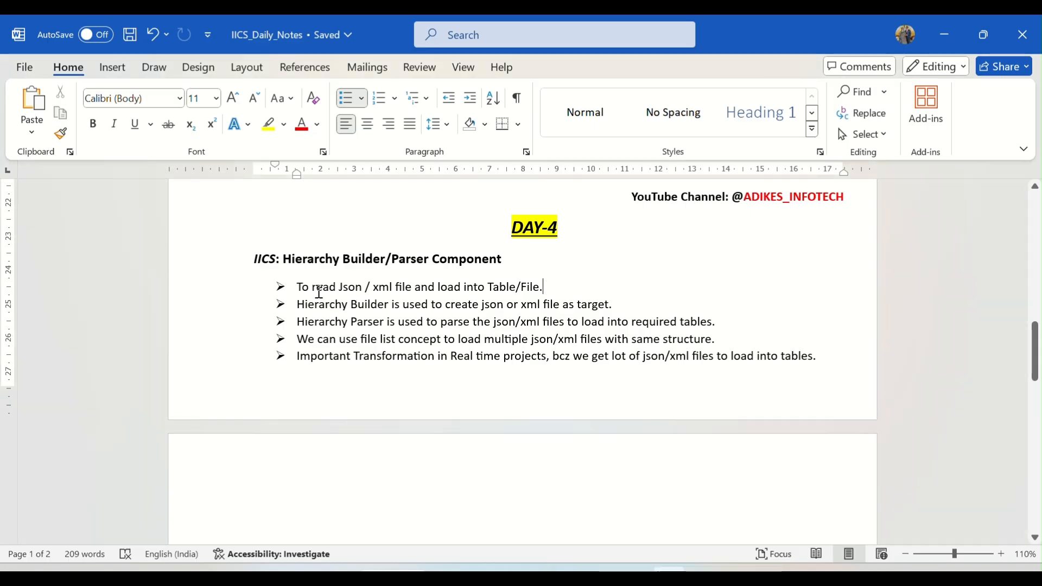
{"action": "left_click_drag", "start_coordinate": [349, 289], "coordinate": [539, 288]}
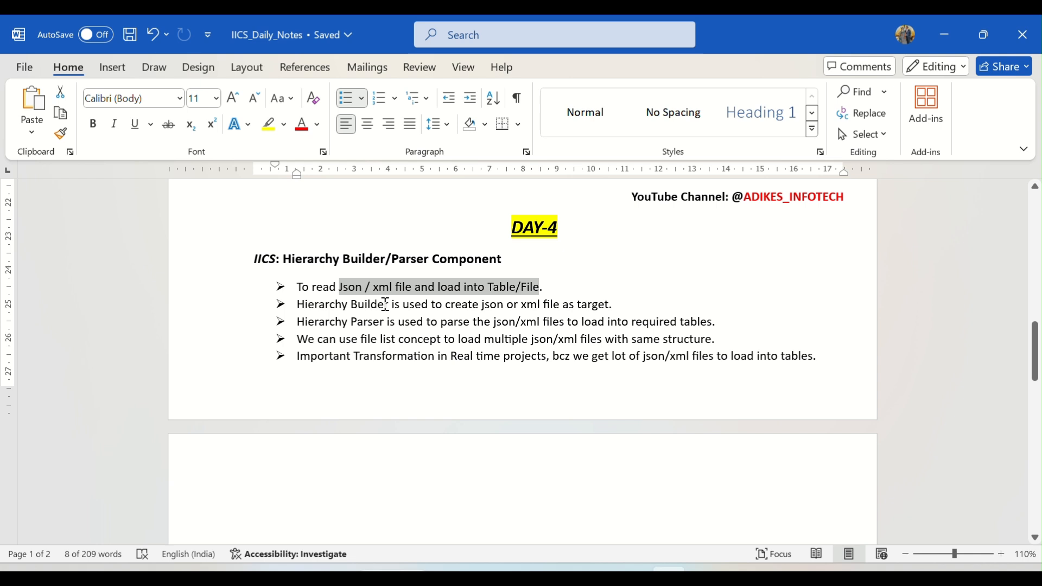
{"action": "left_click_drag", "start_coordinate": [370, 323], "coordinate": [552, 334]}
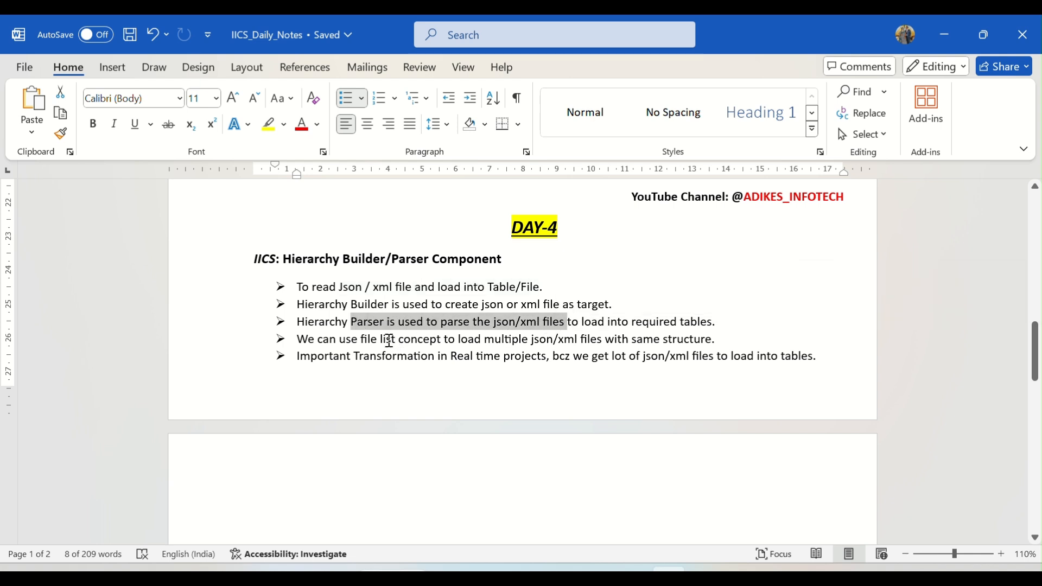
{"action": "left_click_drag", "start_coordinate": [389, 341], "coordinate": [715, 346]}
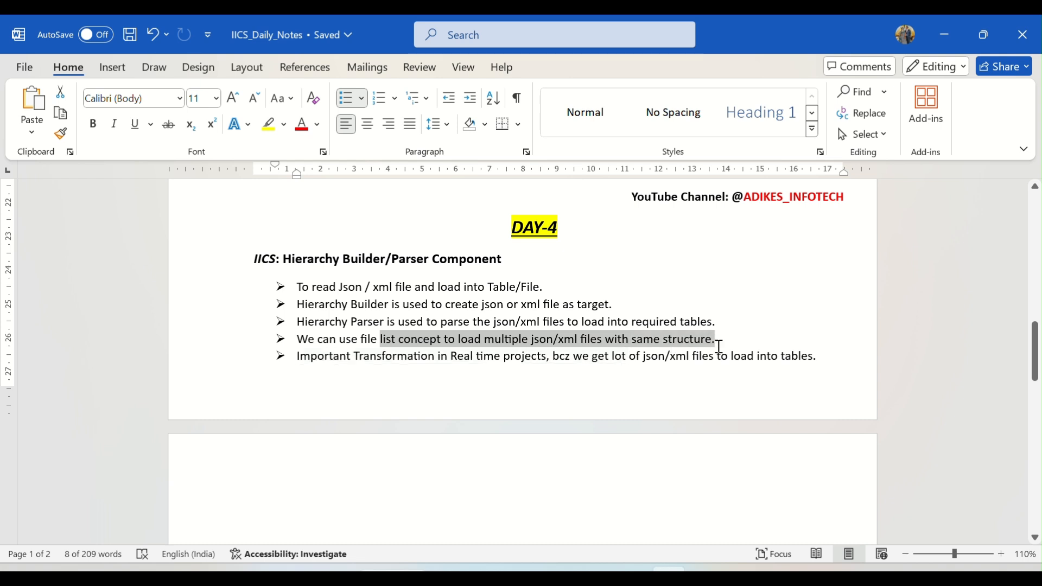
{"action": "left_click", "coordinate": [549, 357]}
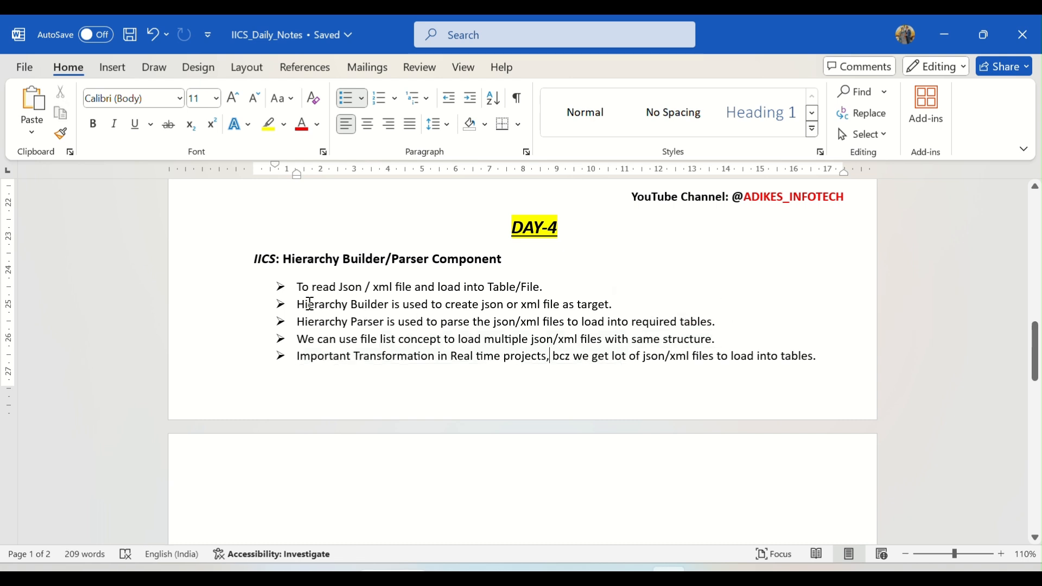
{"action": "left_click_drag", "start_coordinate": [310, 304], "coordinate": [619, 307]}
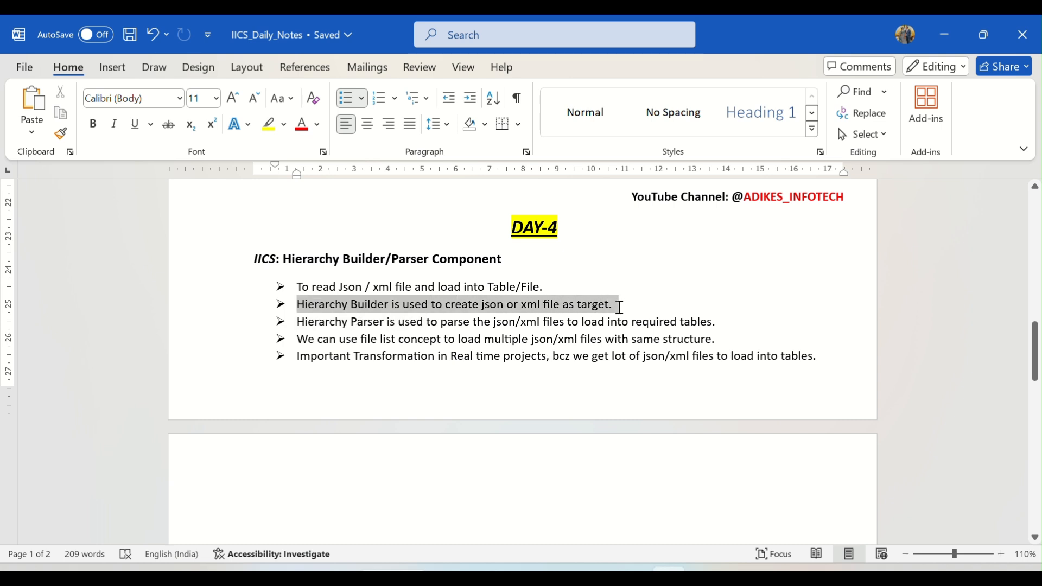
{"action": "left_click", "coordinate": [567, 308]}
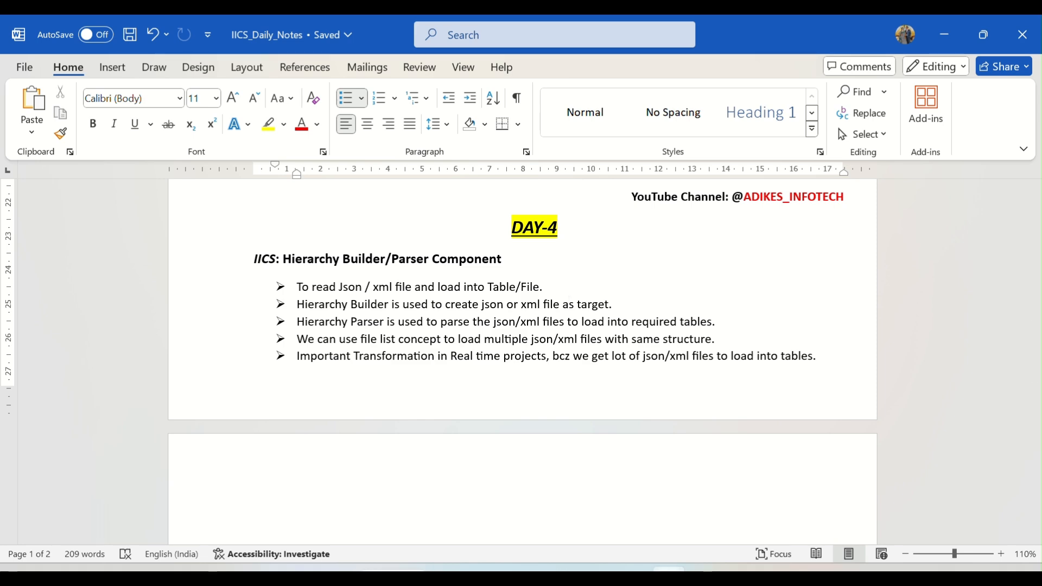
Step: Expand the Source connection in SQL Developer and open the EMPLOYEE table to view its data
{"action": "left_click", "coordinate": [597, 577]}
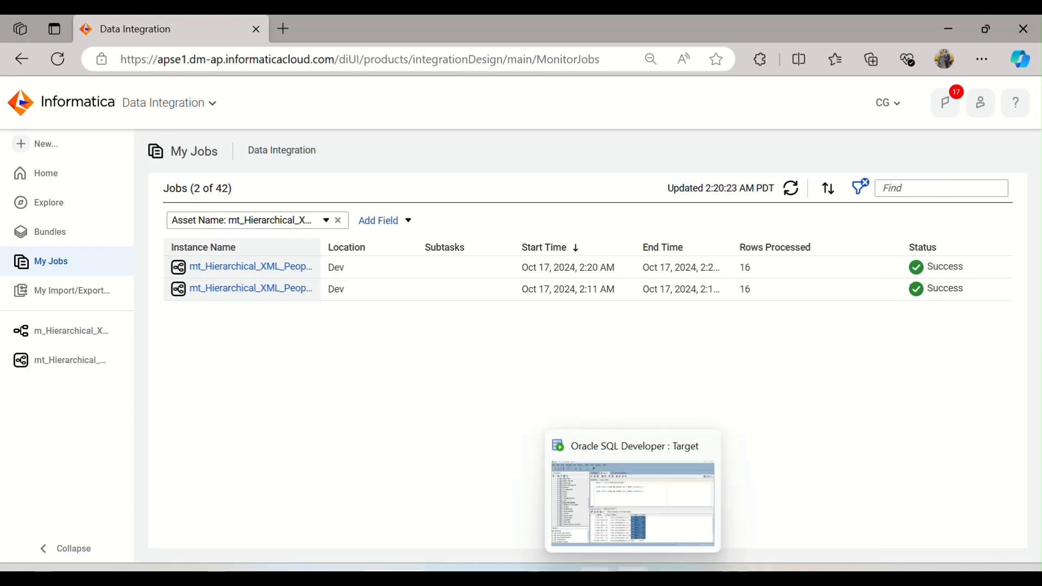
{"action": "left_click", "coordinate": [633, 577]}
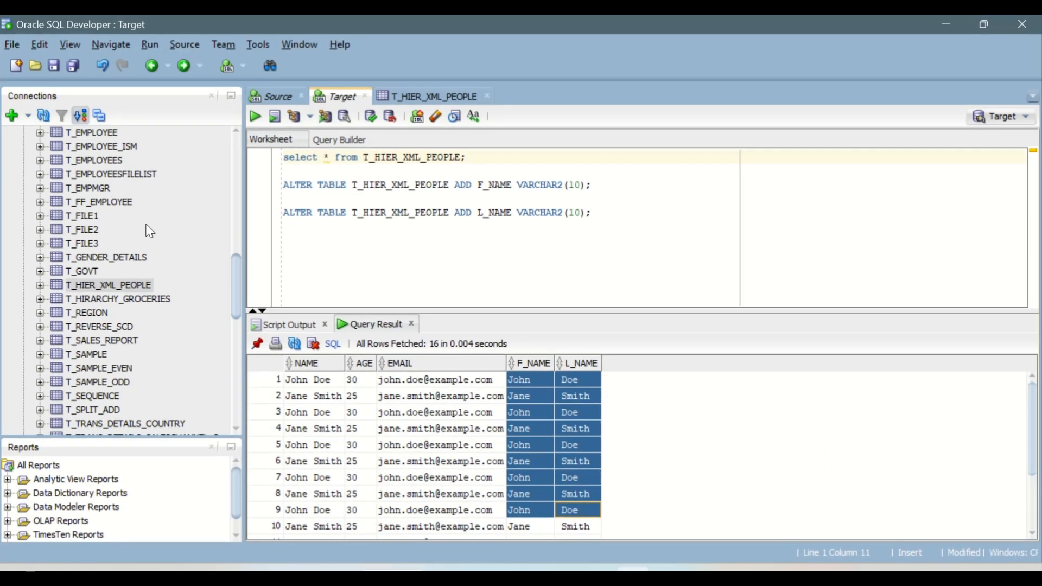
{"action": "scroll", "coordinate": [150, 231], "scroll_direction": "up", "scroll_amount": 10}
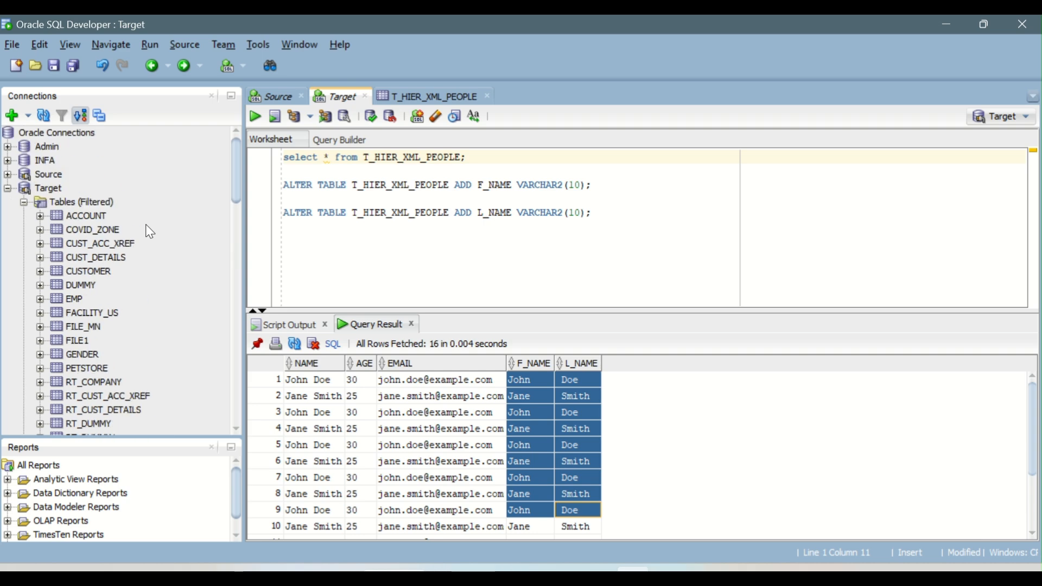
{"action": "left_click", "coordinate": [11, 190]}
{"action": "left_click", "coordinate": [18, 178]}
{"action": "double_click", "coordinate": [18, 178]}
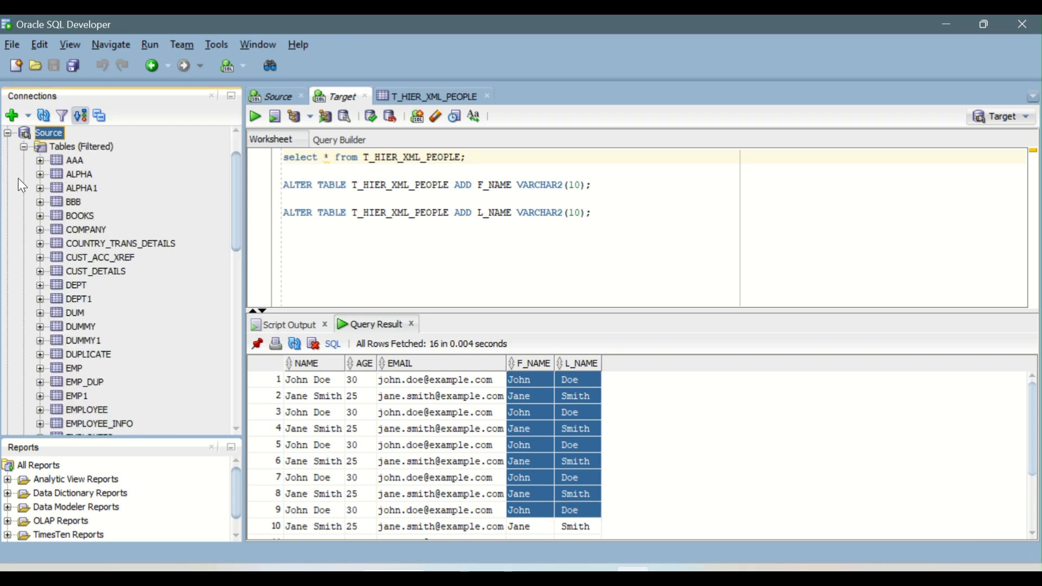
{"action": "scroll", "coordinate": [94, 323], "scroll_direction": "down", "scroll_amount": 1}
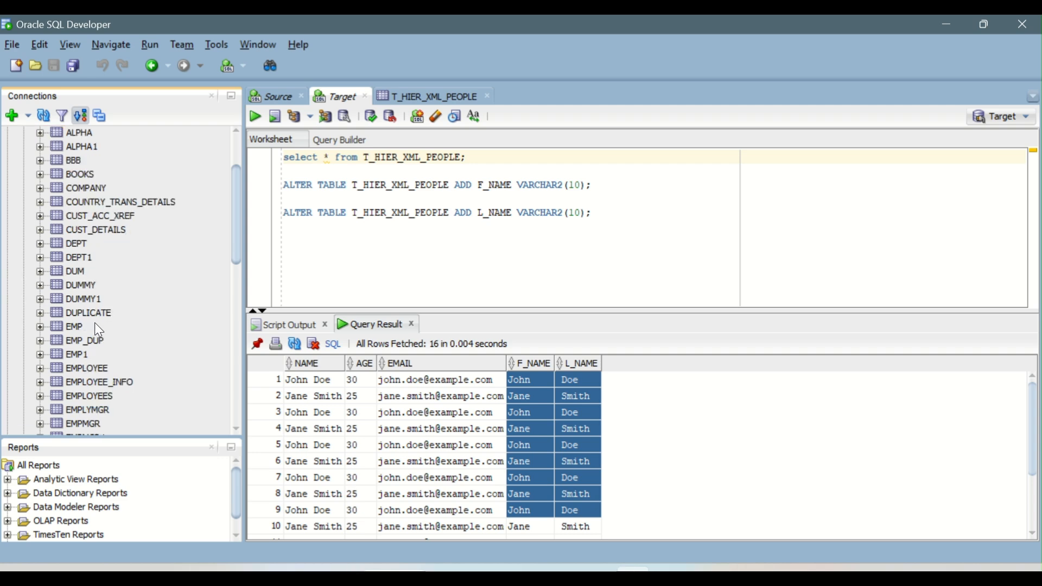
{"action": "left_click", "coordinate": [97, 369]}
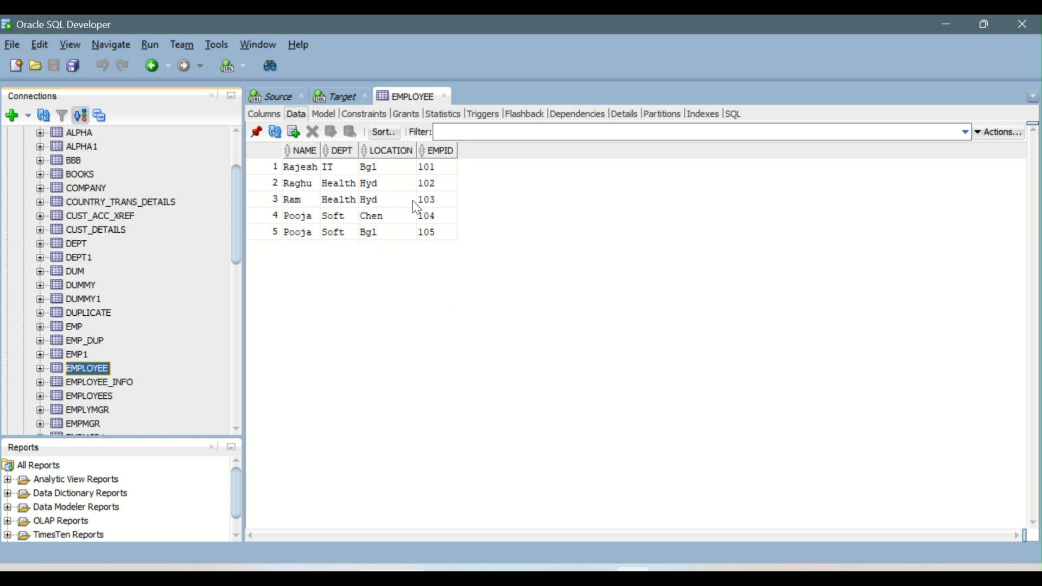
Step: Return to Data Integration and create a new blank mapping from the New Asset dialog
{"action": "left_click", "coordinate": [653, 532]}
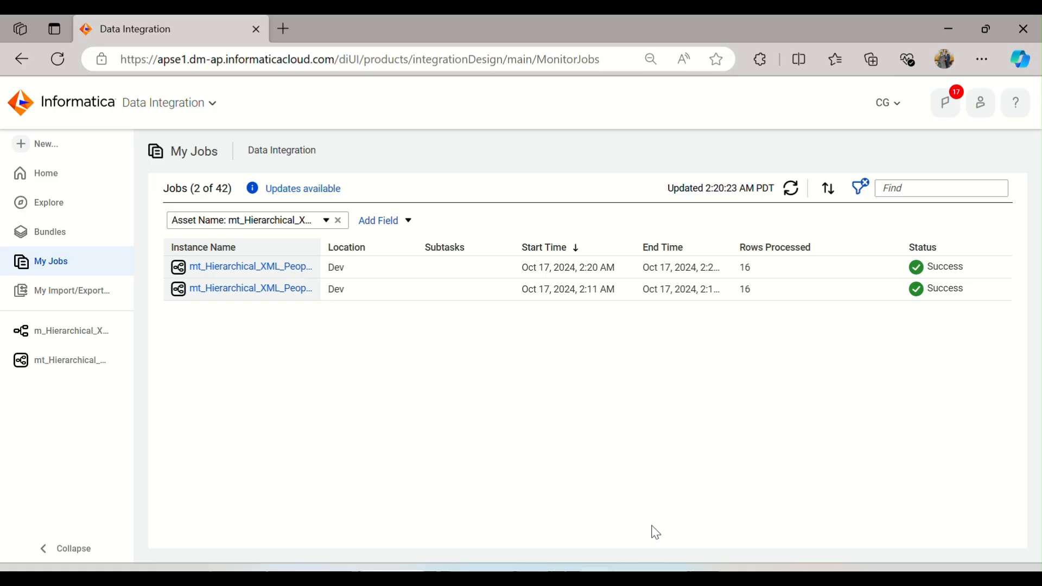
{"action": "left_click", "coordinate": [37, 145]}
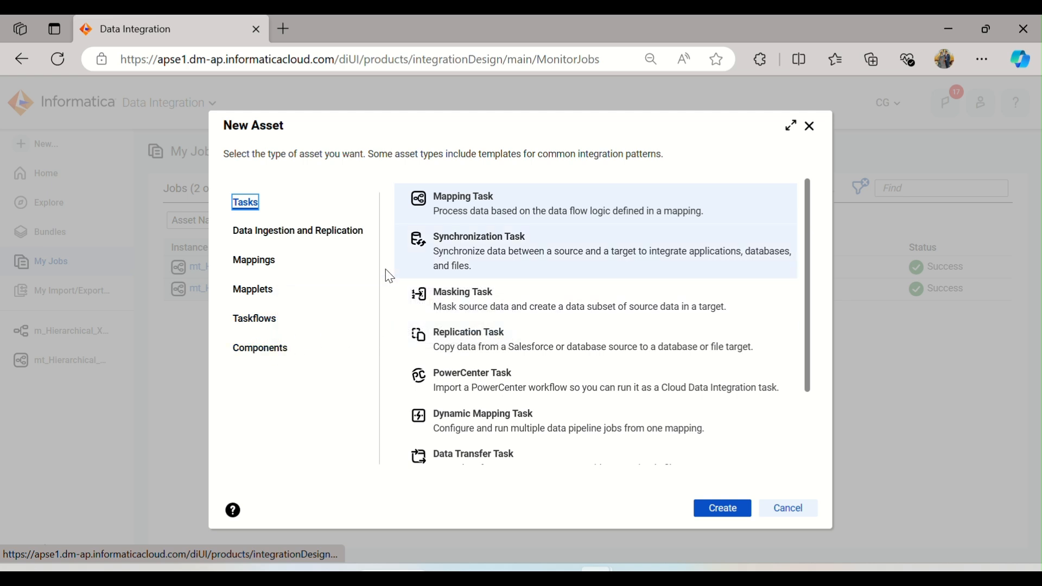
{"action": "left_click", "coordinate": [262, 353]}
{"action": "left_click", "coordinate": [555, 339]}
{"action": "scroll", "coordinate": [580, 300], "scroll_direction": "down", "scroll_amount": 2}
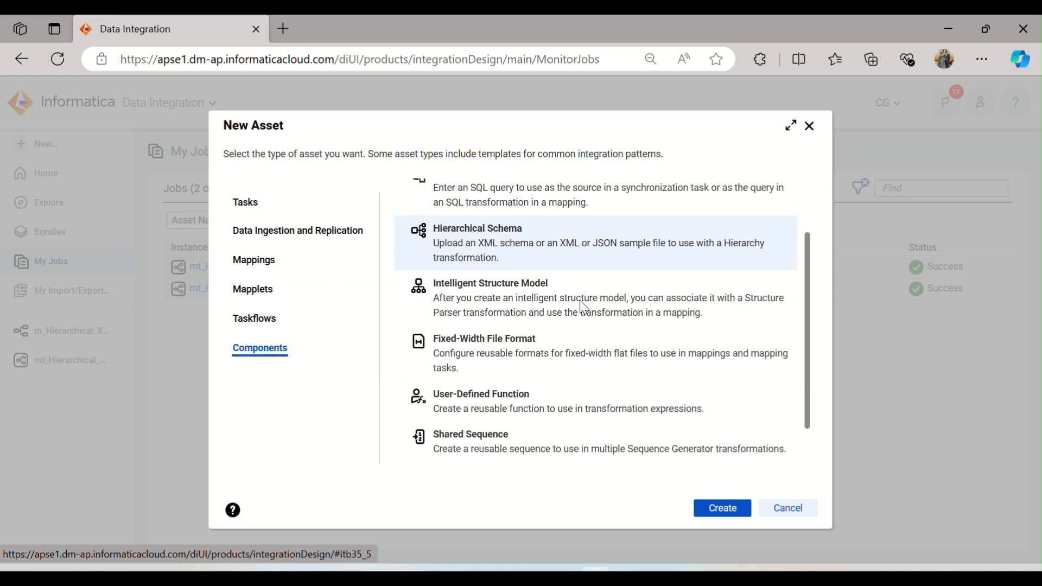
{"action": "scroll", "coordinate": [583, 308], "scroll_direction": "down", "scroll_amount": 1}
{"action": "scroll", "coordinate": [583, 308], "scroll_direction": "up", "scroll_amount": 3}
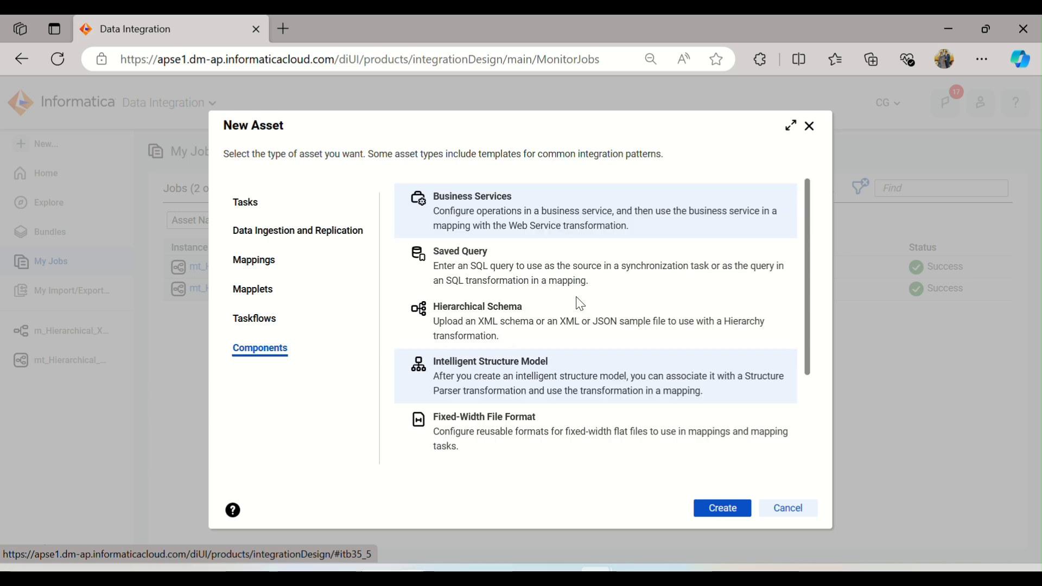
{"action": "left_click", "coordinate": [266, 260]}
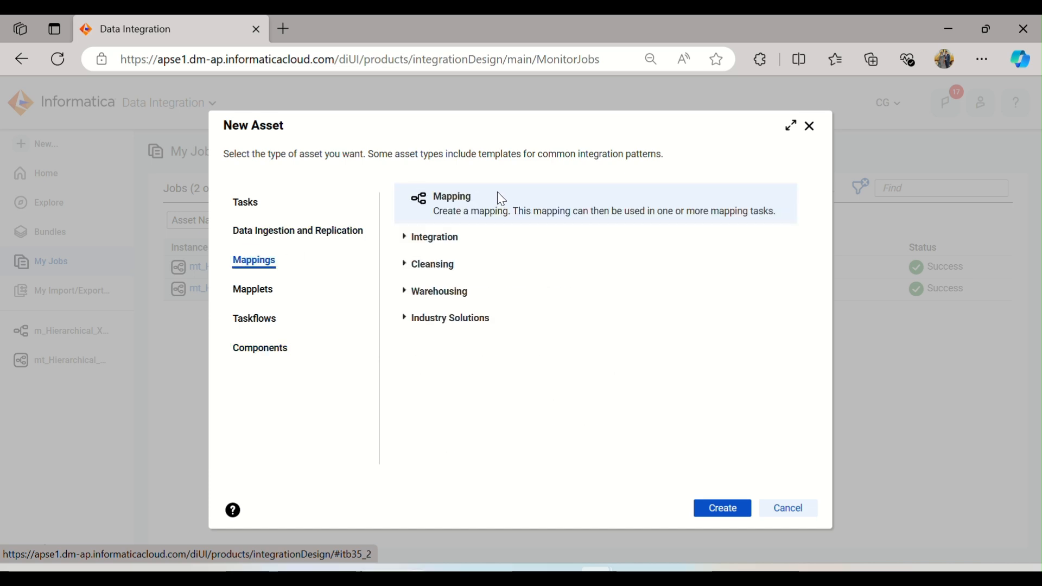
{"action": "left_click", "coordinate": [723, 508]}
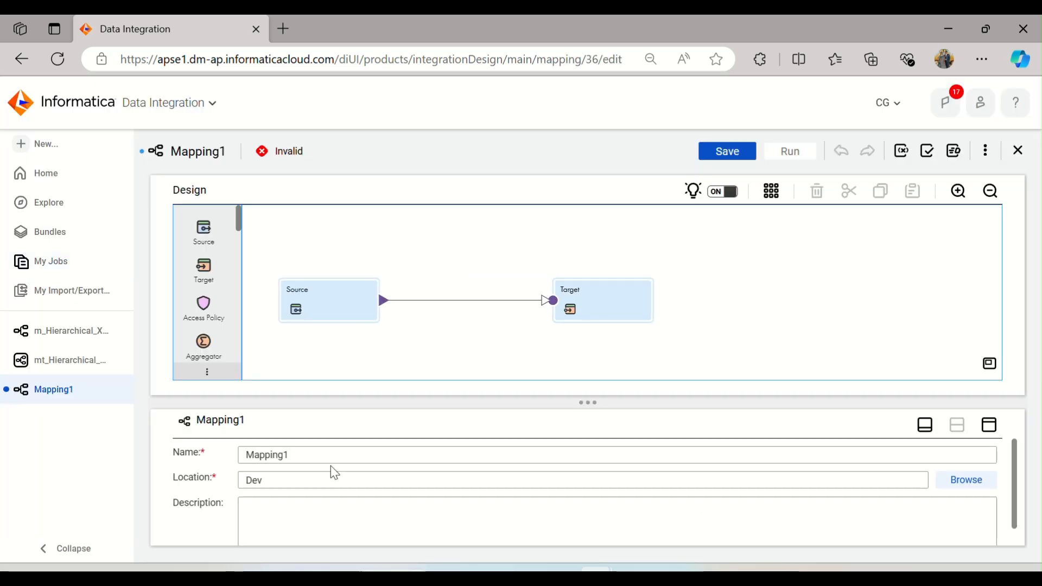
Step: Name the new mapping m_Hierarchical_Builder
{"action": "double_click", "coordinate": [307, 455]}
{"action": "type", "text": "m"}
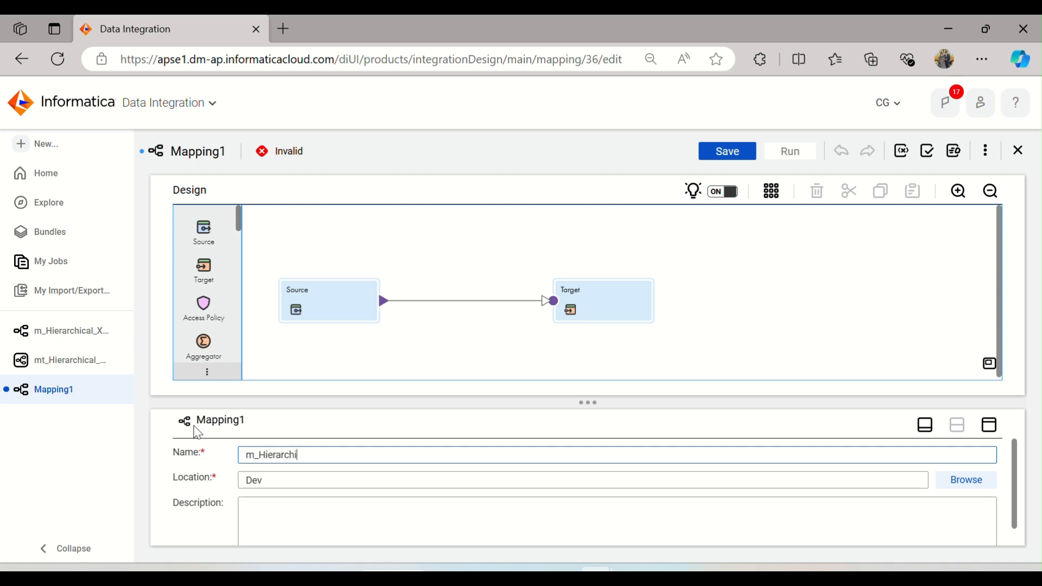
{"action": "type", "text": "_Hierarchi"}
{"action": "key", "text": "BackSpace"}
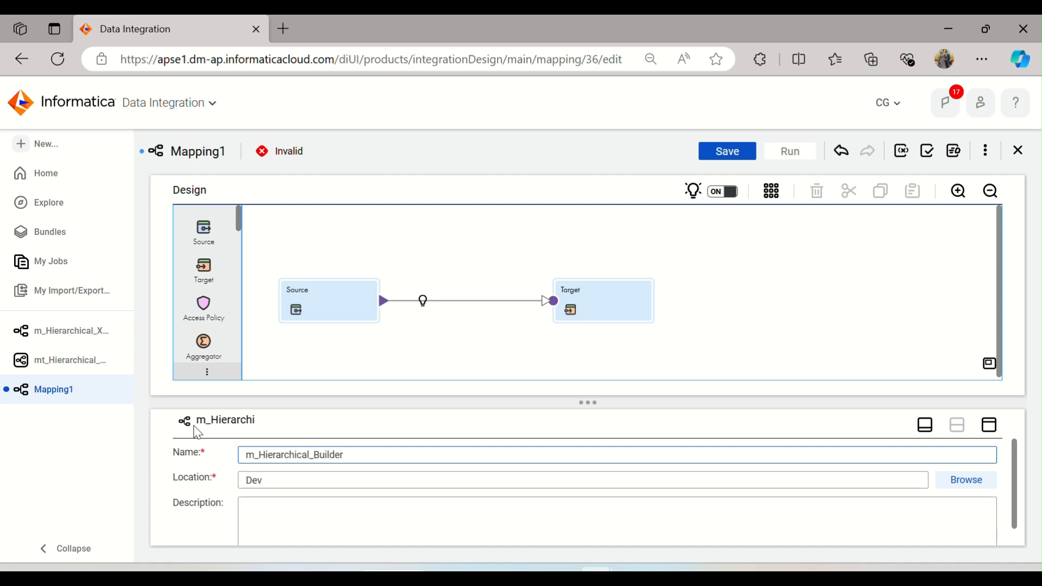
{"action": "key", "text": "BackSpace"}
Step: Open the Source transformation's properties and set its connection to Oracle_Source
{"action": "left_click", "coordinate": [339, 302]}
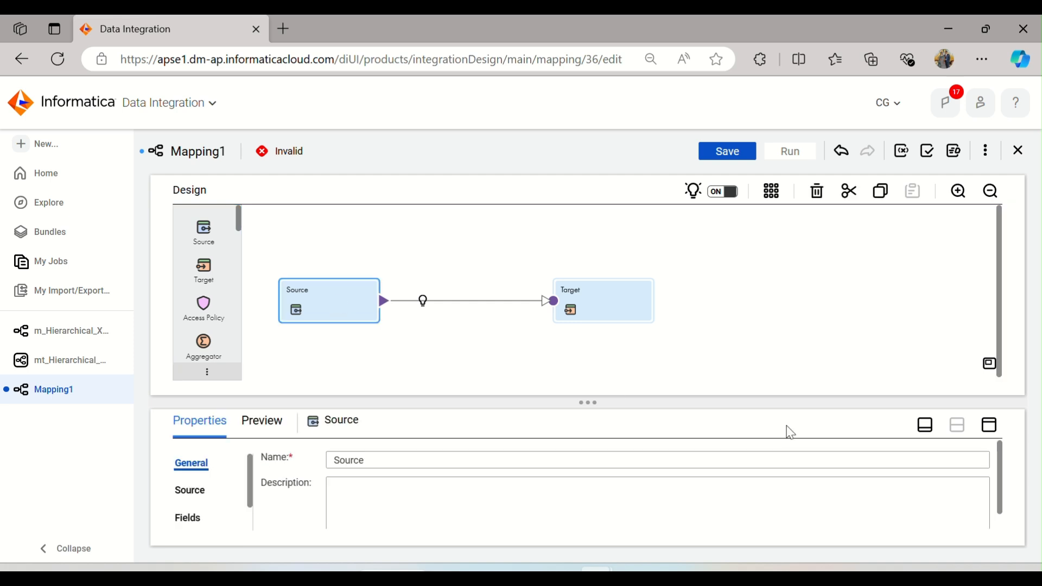
{"action": "left_click", "coordinate": [989, 425]}
{"action": "left_click", "coordinate": [195, 256]}
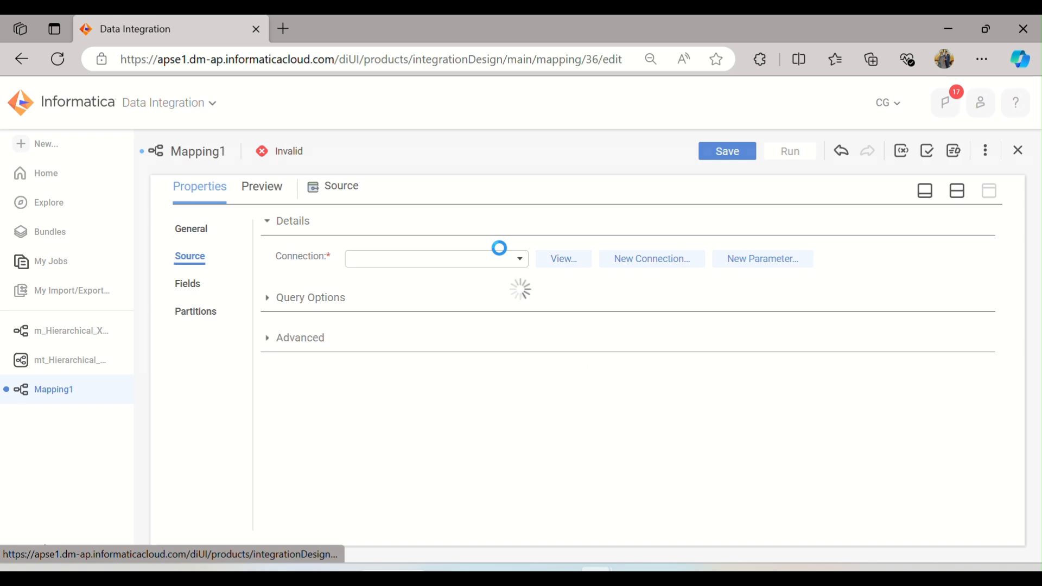
{"action": "left_click", "coordinate": [525, 259]}
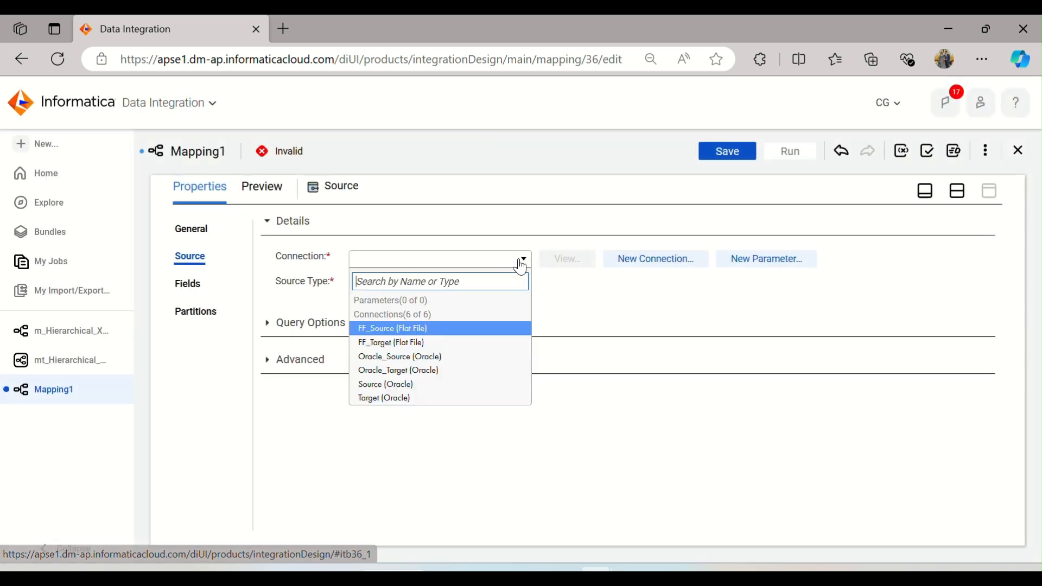
{"action": "left_click", "coordinate": [391, 356]}
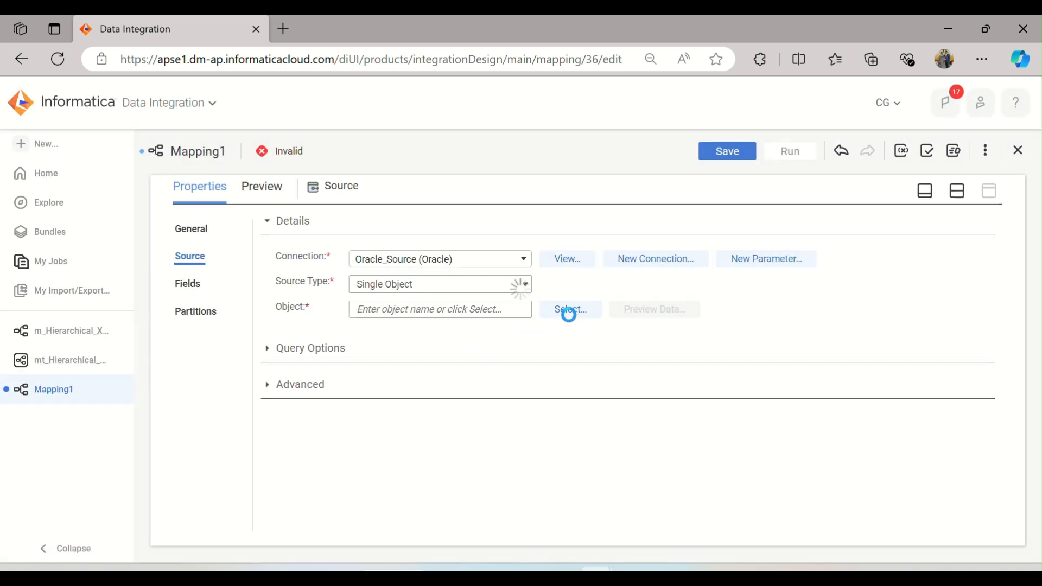
Step: Select the EMPLOYEE table as the source object and review its fields
{"action": "left_click", "coordinate": [569, 314]}
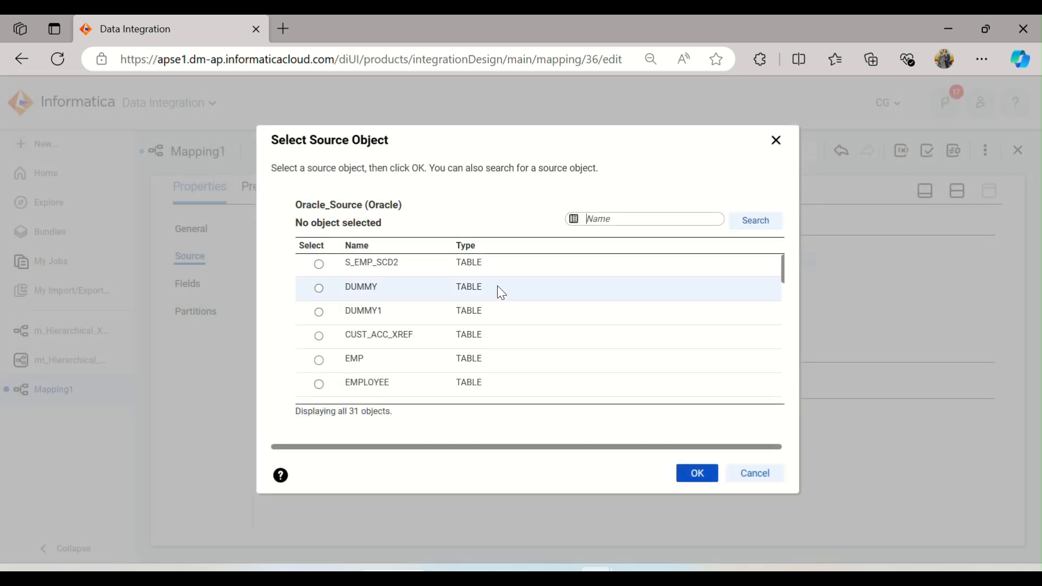
{"action": "scroll", "coordinate": [496, 291], "scroll_direction": "down", "scroll_amount": 3}
{"action": "left_click", "coordinate": [384, 302]}
{"action": "left_click", "coordinate": [700, 473]}
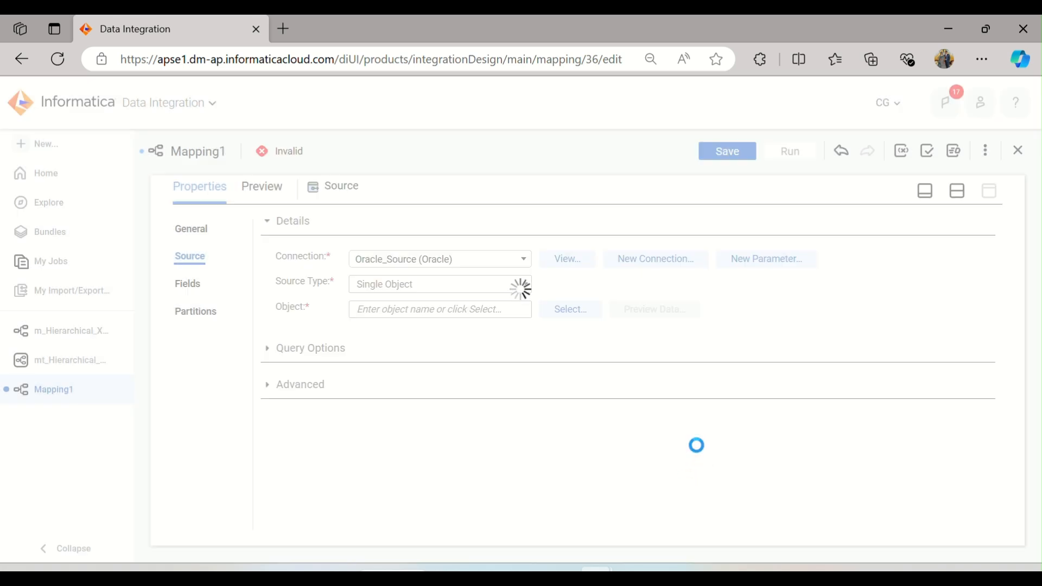
{"action": "left_click", "coordinate": [191, 286]}
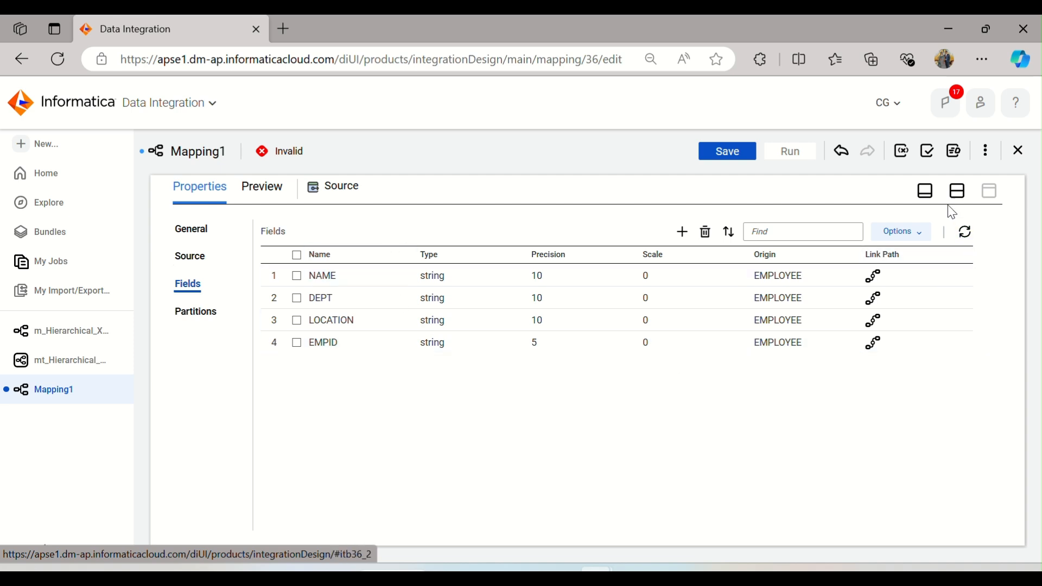
Step: Move the Target further right and insert a Hierarchy Builder transformation between Source and Target
{"action": "left_click", "coordinate": [957, 191]}
{"action": "left_click_drag", "start_coordinate": [618, 311], "coordinate": [734, 296]}
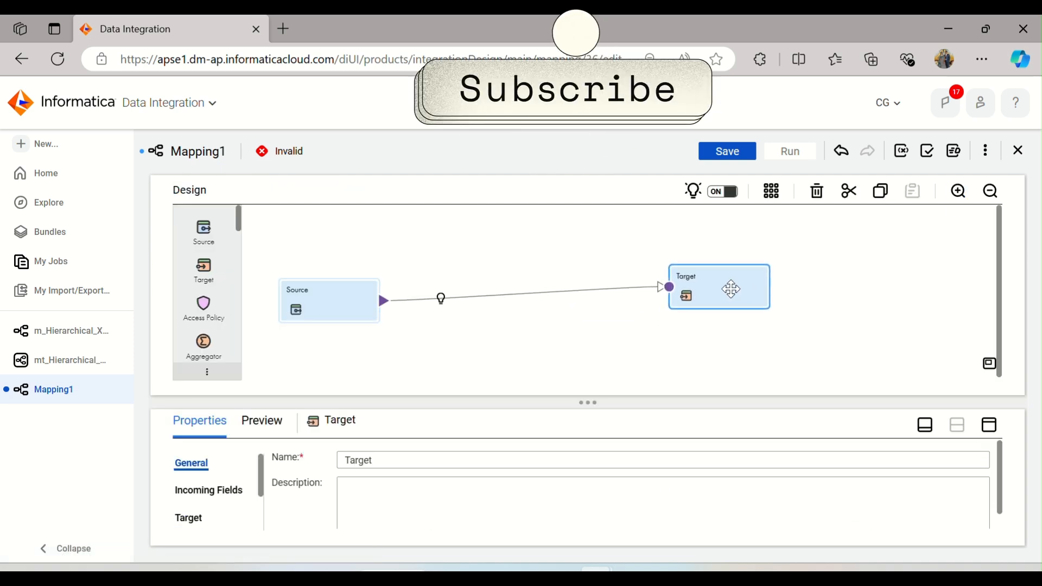
{"action": "scroll", "coordinate": [207, 283], "scroll_direction": "down", "scroll_amount": 3}
{"action": "scroll", "coordinate": [204, 279], "scroll_direction": "down", "scroll_amount": 2}
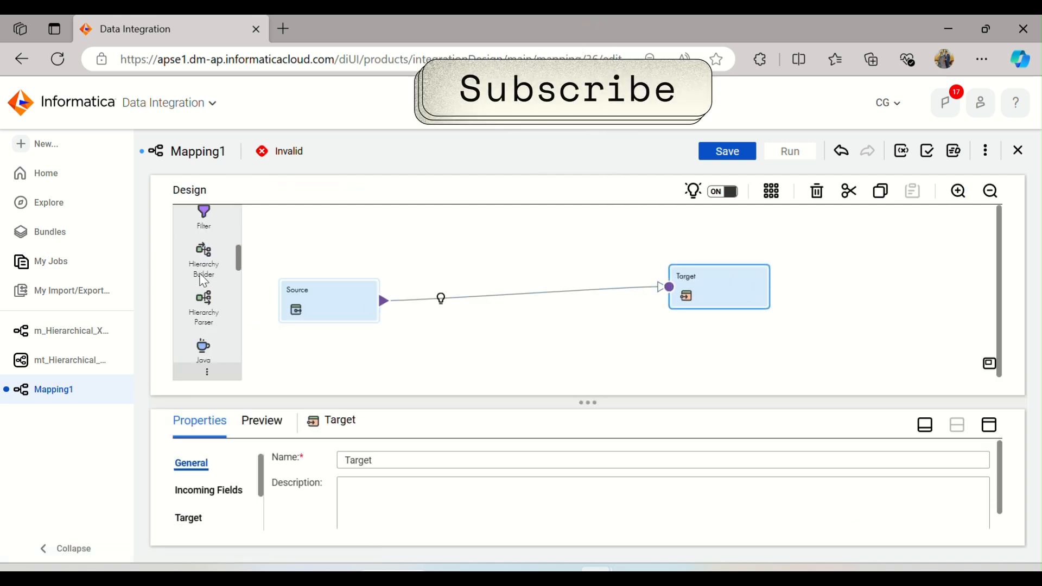
{"action": "left_click_drag", "start_coordinate": [204, 260], "coordinate": [445, 281]}
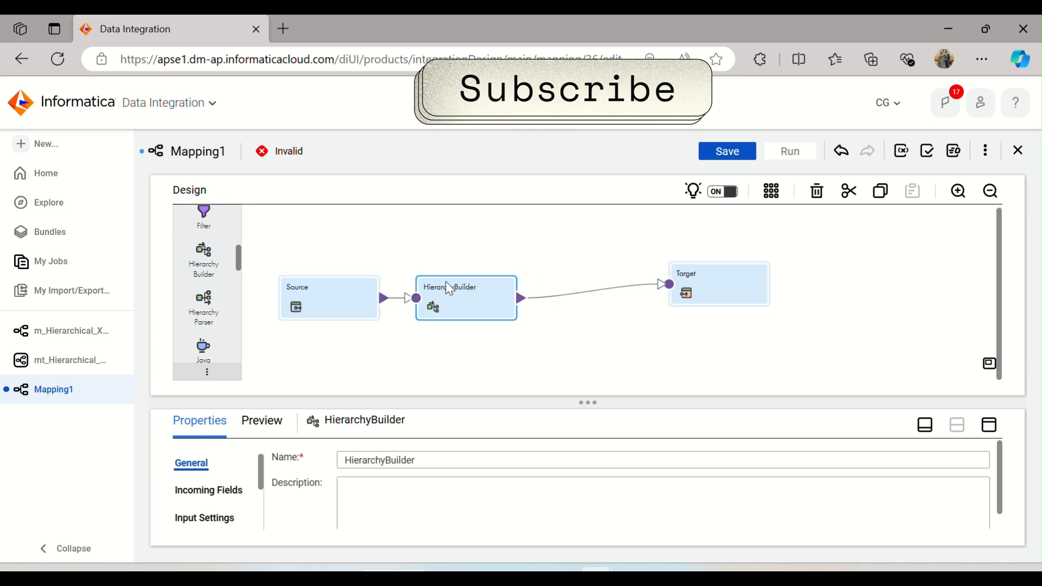
Step: Review the Hierarchy Builder's incoming fields, input settings and output settings
{"action": "left_click", "coordinate": [990, 428]}
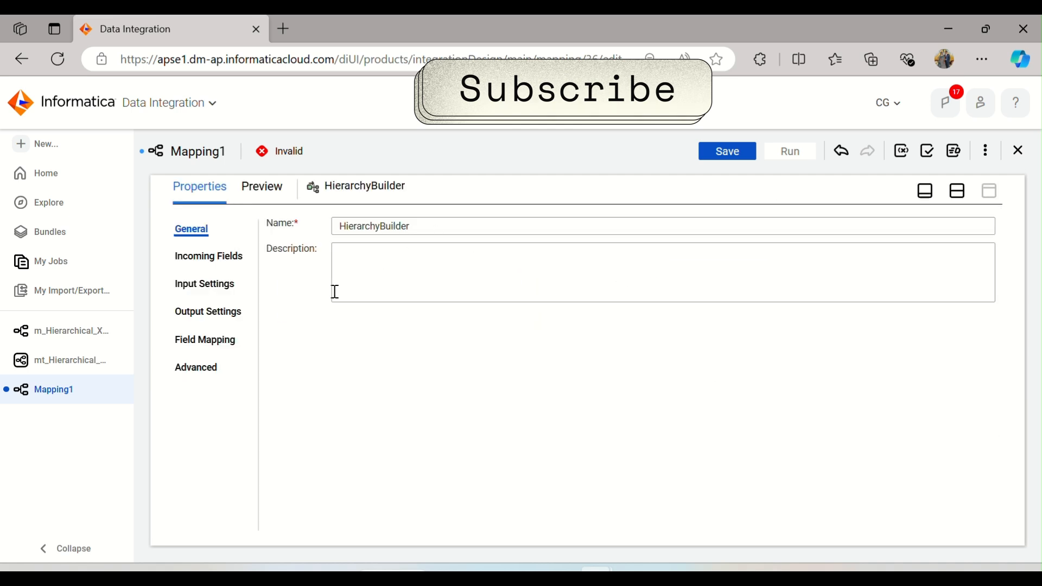
{"action": "left_click", "coordinate": [206, 257]}
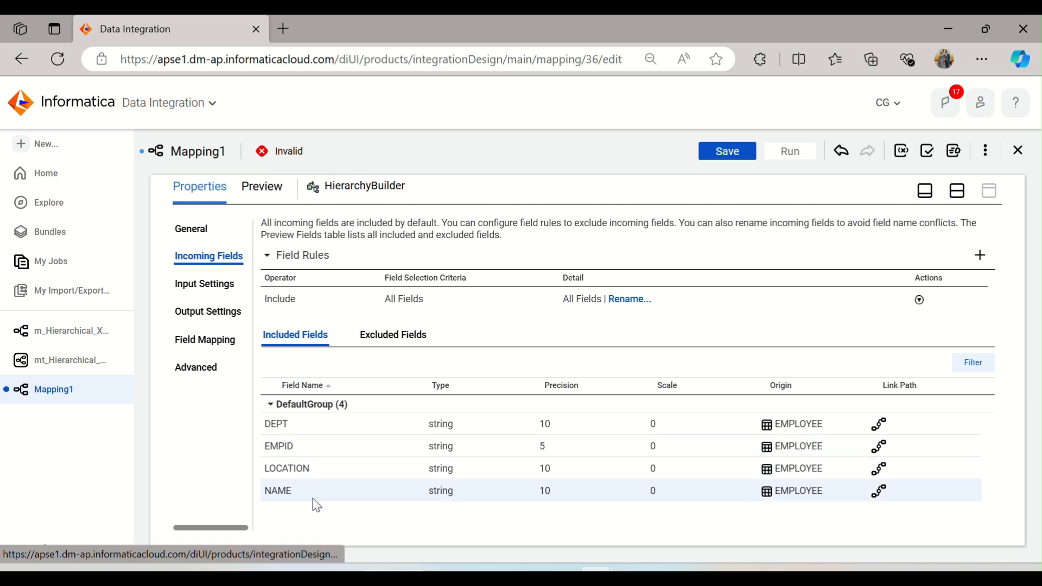
{"action": "left_click", "coordinate": [211, 289]}
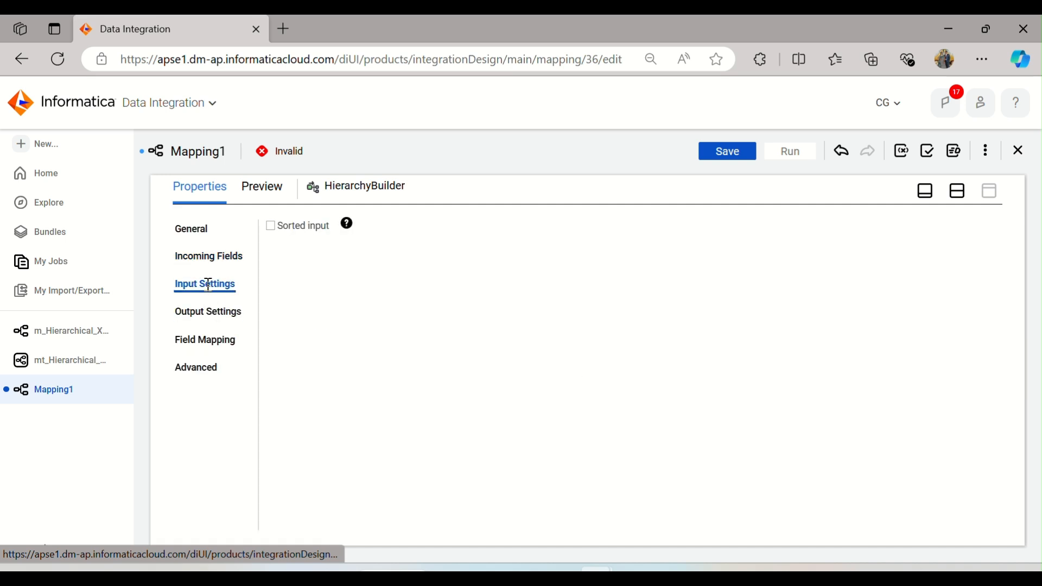
{"action": "left_click", "coordinate": [215, 313]}
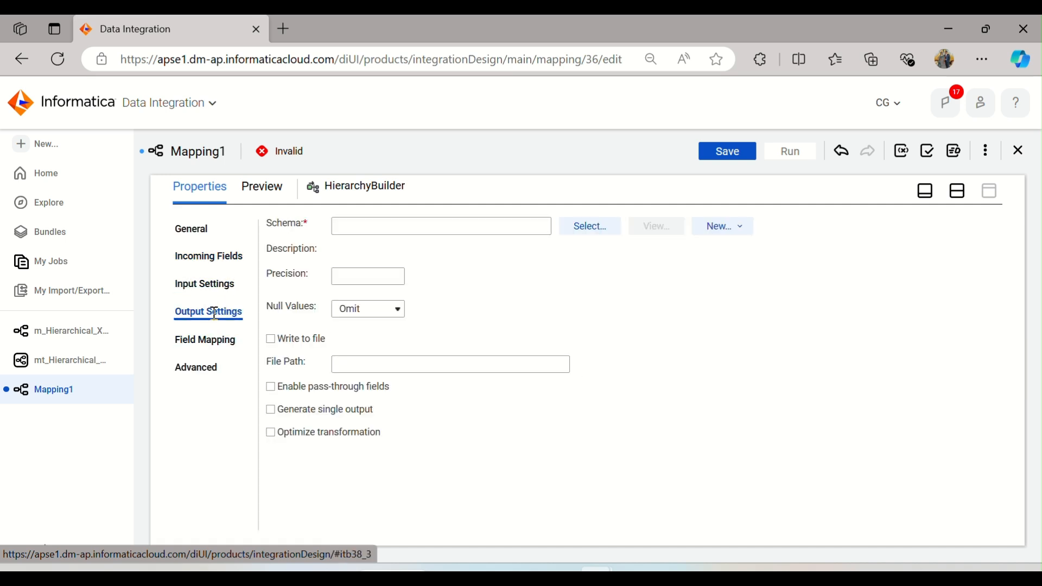
{"action": "left_click", "coordinate": [589, 230]}
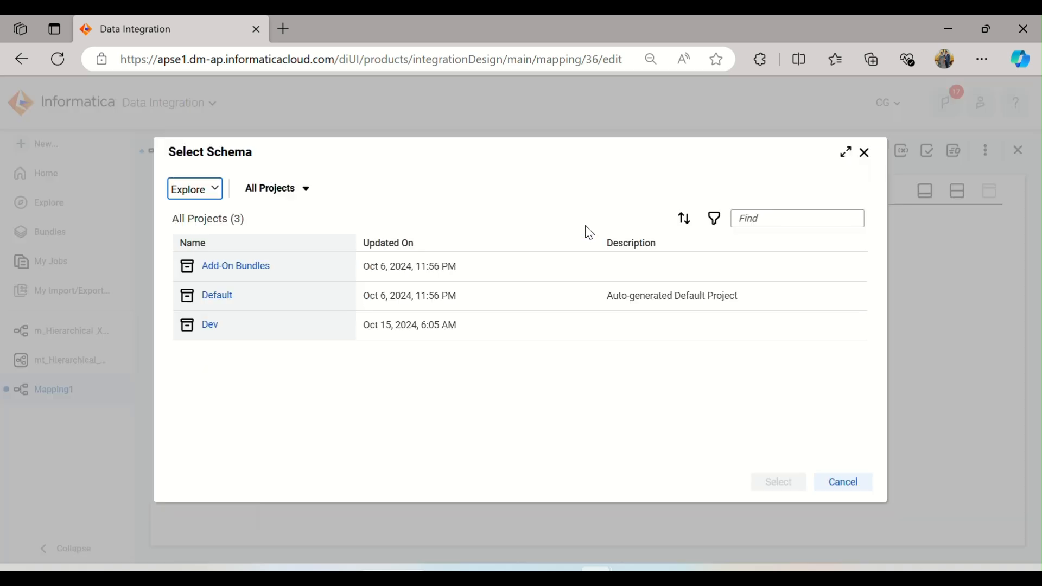
{"action": "left_click", "coordinate": [210, 325]}
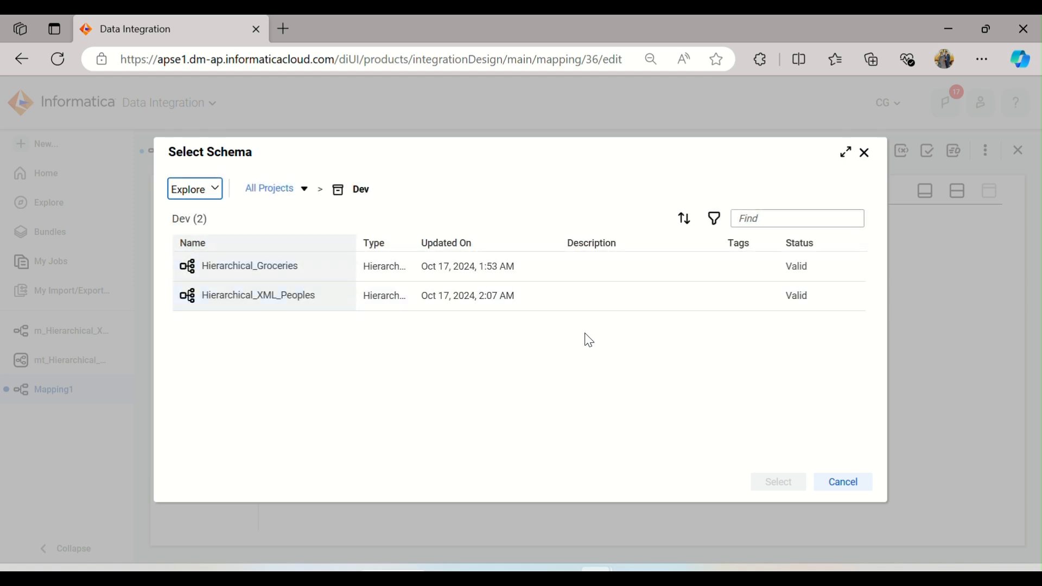
{"action": "left_click", "coordinate": [842, 483]}
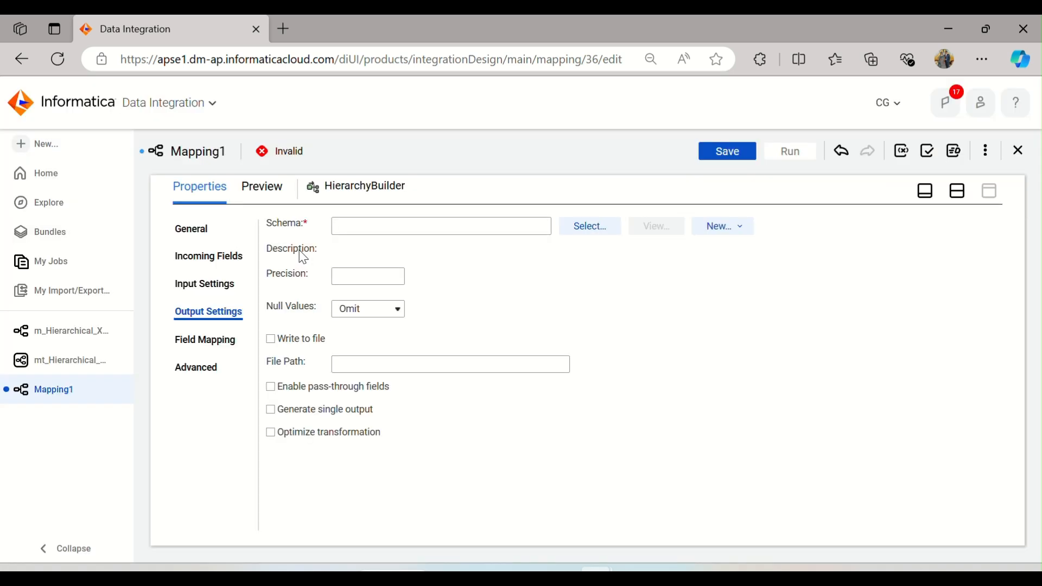
Step: Enable Write to file in the Hierarchy Builder's output settings
{"action": "left_click", "coordinate": [221, 342]}
{"action": "left_click", "coordinate": [207, 368]}
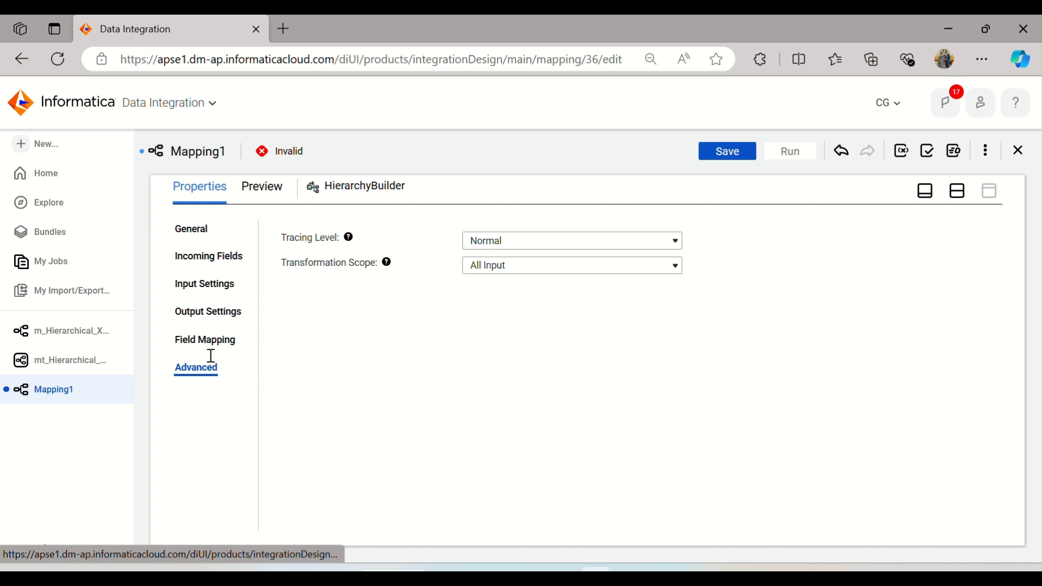
{"action": "left_click", "coordinate": [209, 312]}
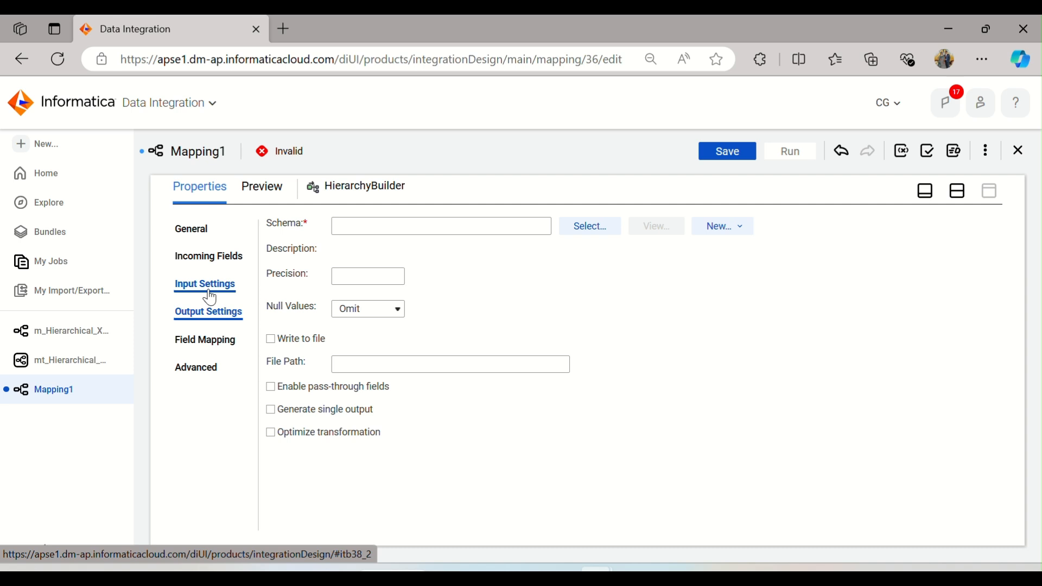
{"action": "left_click", "coordinate": [280, 339]}
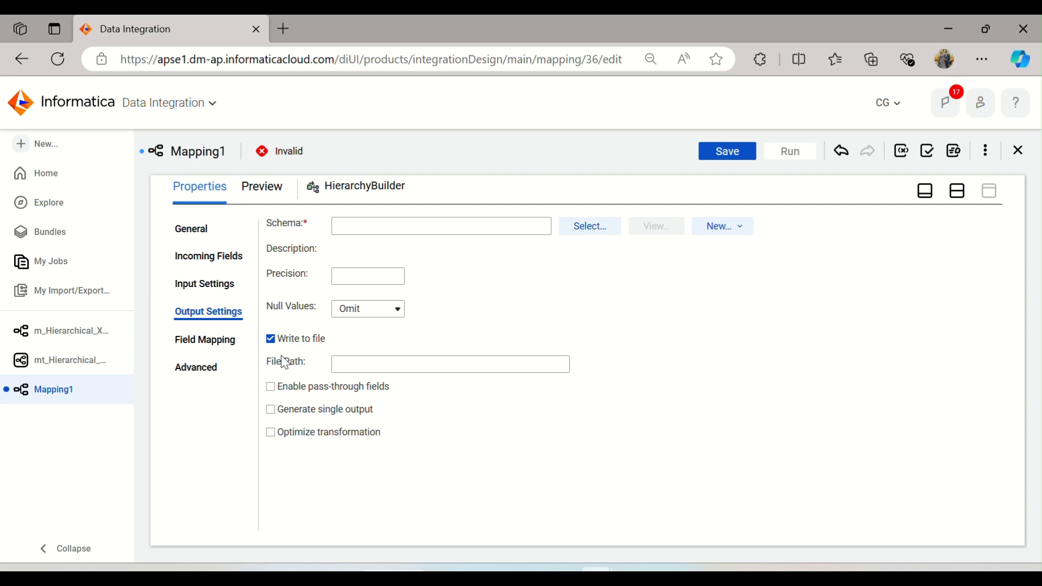
{"action": "left_click", "coordinate": [405, 366]}
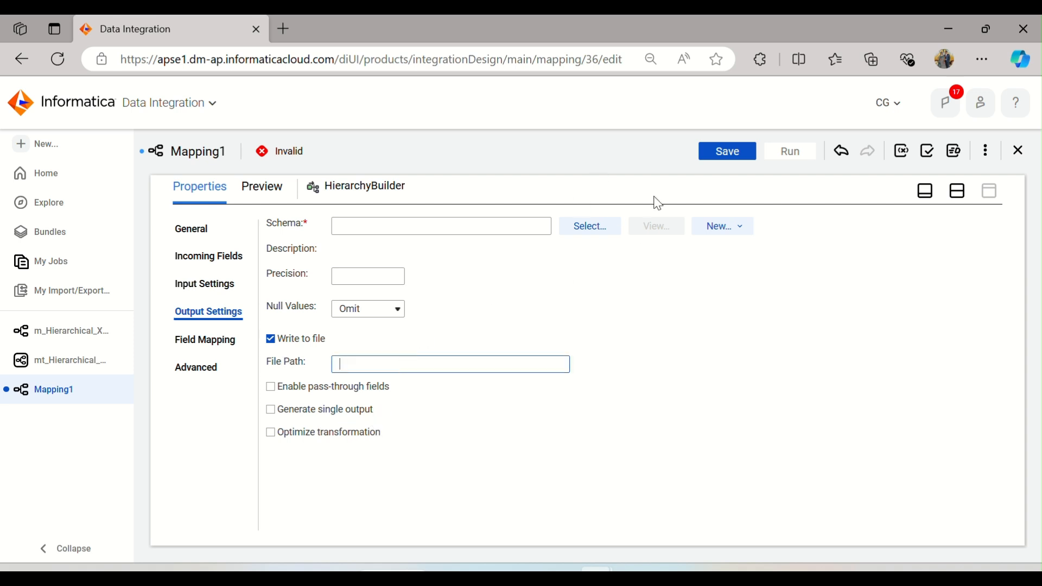
Step: Create a new Hierarchical Schema asset named Hierarchical_Builer
{"action": "left_click", "coordinate": [44, 146]}
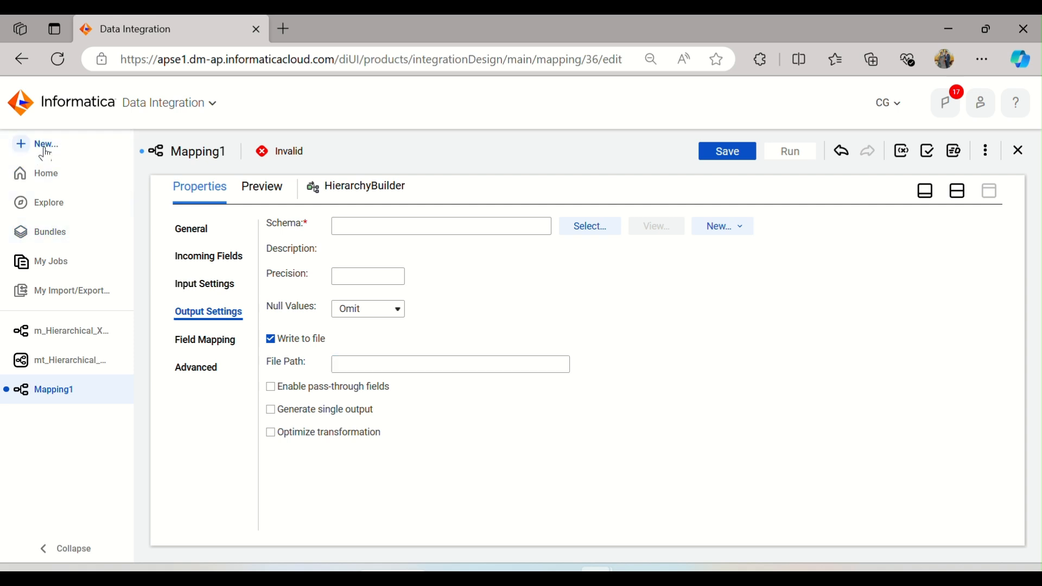
{"action": "left_click", "coordinate": [276, 351]}
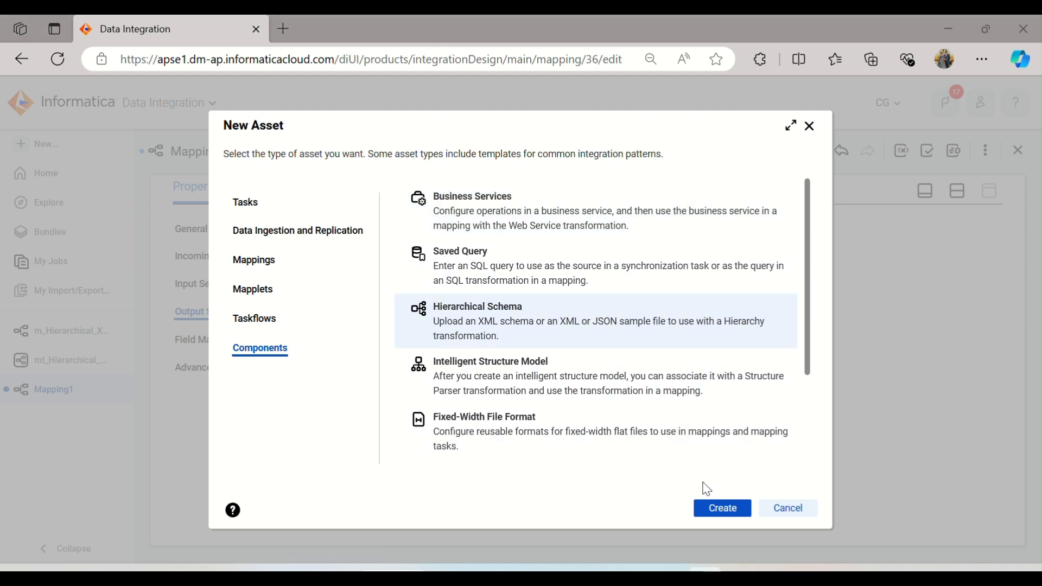
{"action": "left_click", "coordinate": [713, 513]}
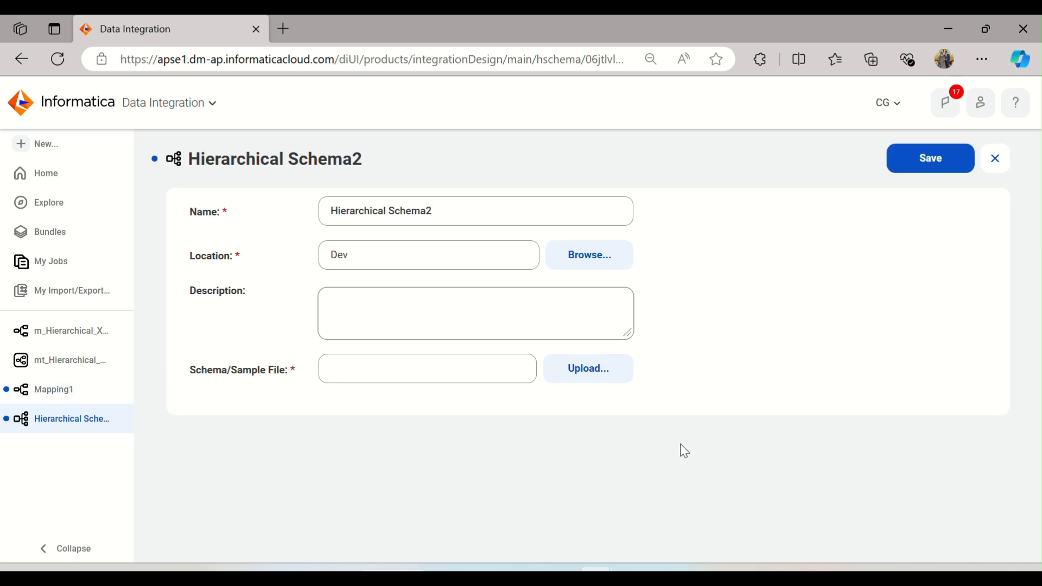
{"action": "left_click", "coordinate": [449, 211]}
{"action": "left_click_drag", "start_coordinate": [449, 212], "coordinate": [389, 210]}
{"action": "type", "text": "_Builer"}
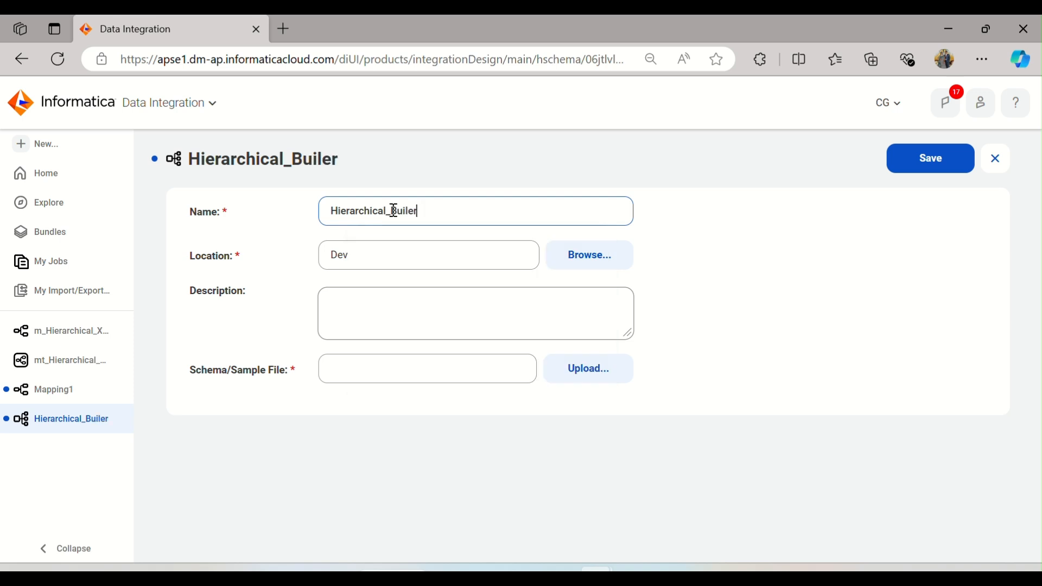
Step: Upload Grocery_Items.json as the schema sample file, validate it and confirm
{"action": "left_click", "coordinate": [599, 385]}
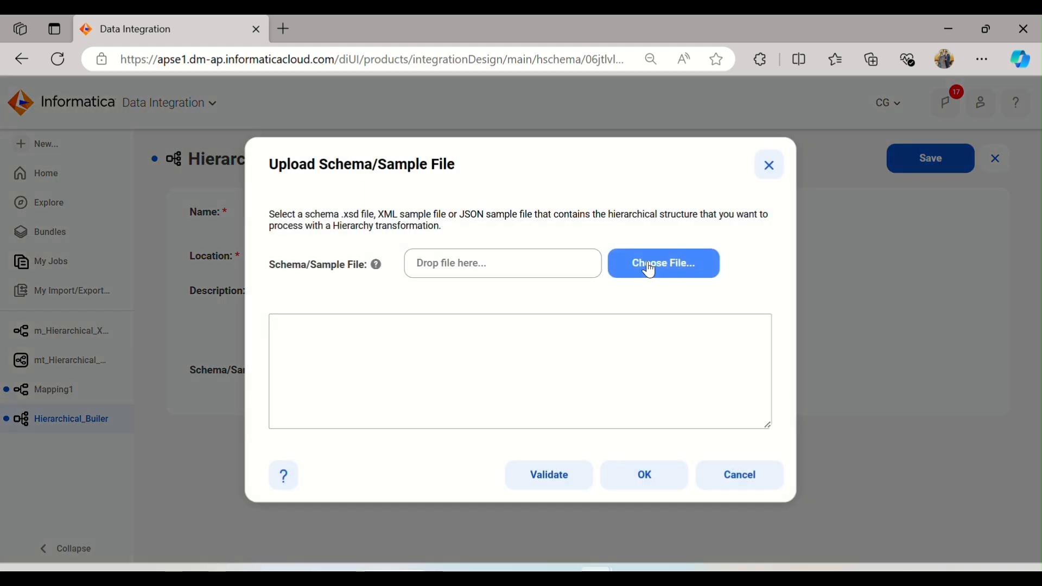
{"action": "left_click", "coordinate": [651, 267]}
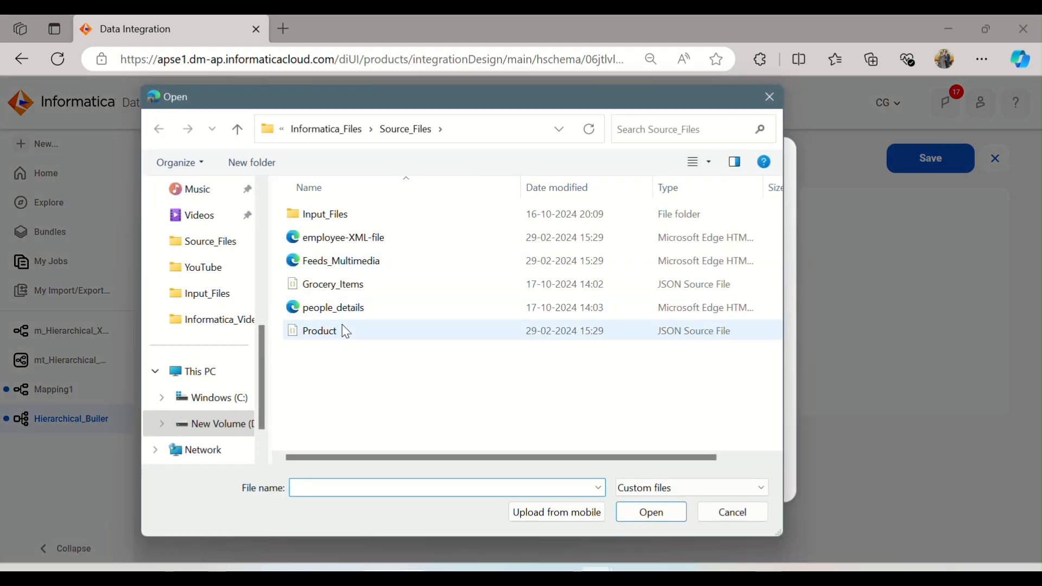
{"action": "left_click", "coordinate": [335, 284]}
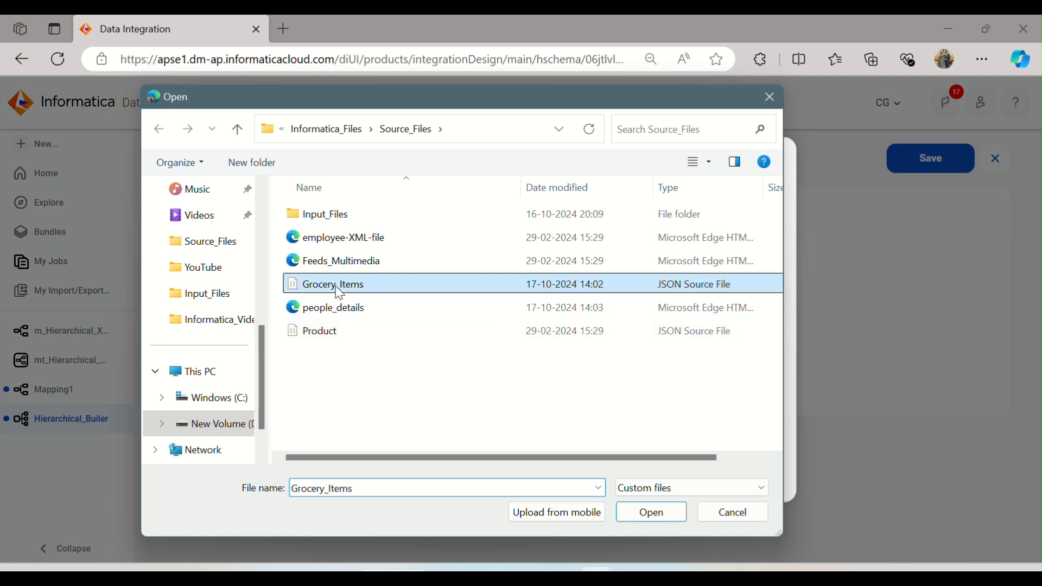
{"action": "left_click", "coordinate": [672, 512]}
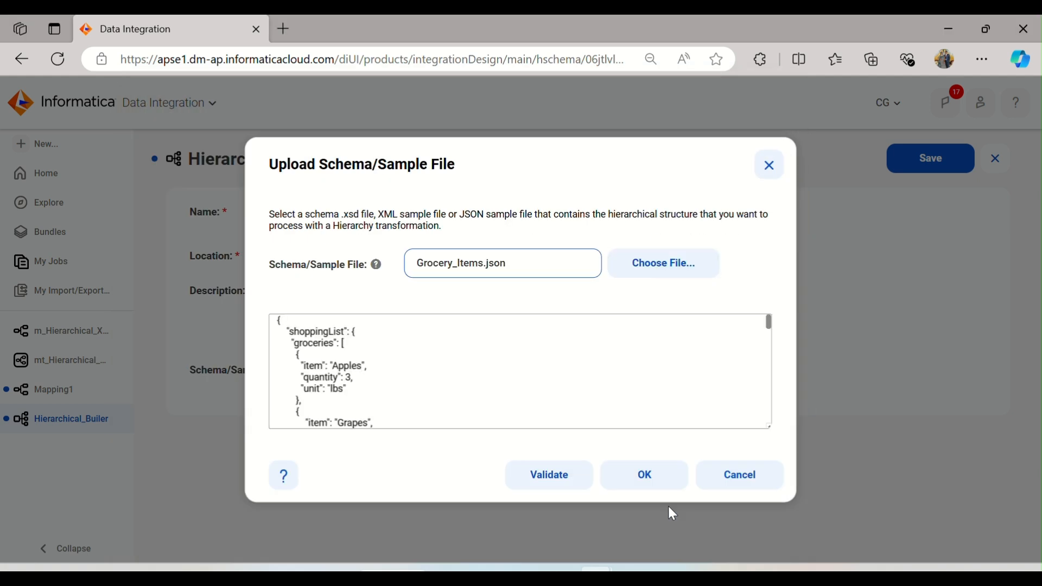
{"action": "left_click", "coordinate": [578, 488]}
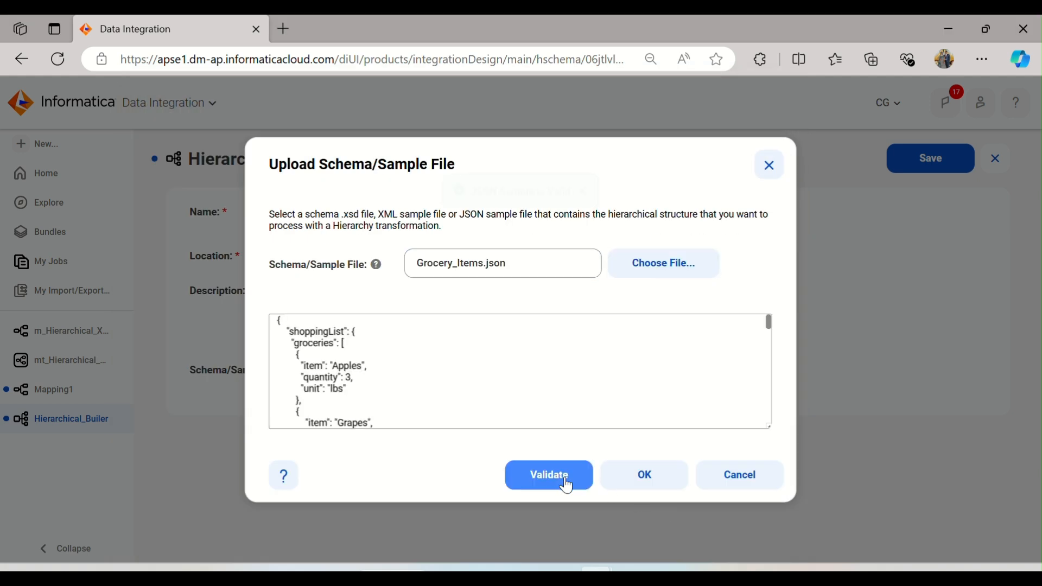
{"action": "left_click", "coordinate": [633, 488]}
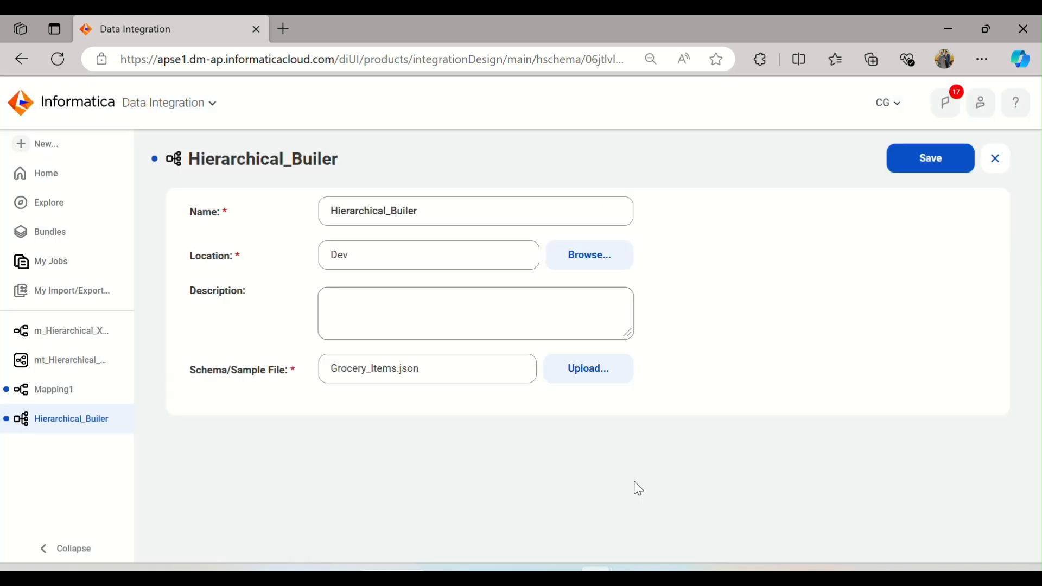
Step: Save the Hierarchical_Builer schema and return to Mapping1
{"action": "left_click", "coordinate": [945, 164]}
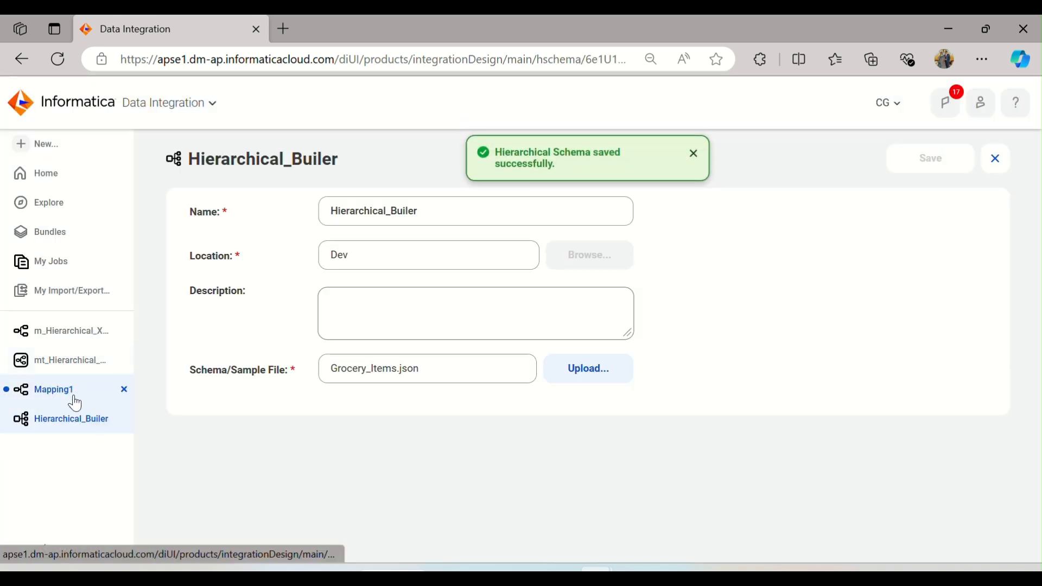
{"action": "left_click", "coordinate": [74, 400]}
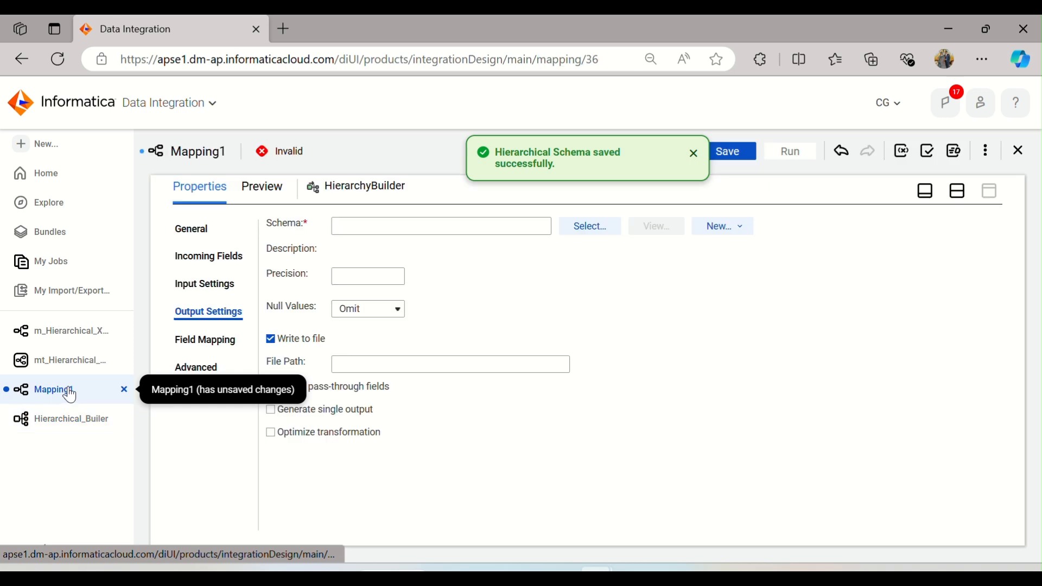
Step: Select the Hierarchical_Builer schema from the Dev project for the Hierarchy Builder and clear Write to file
{"action": "left_click", "coordinate": [576, 226]}
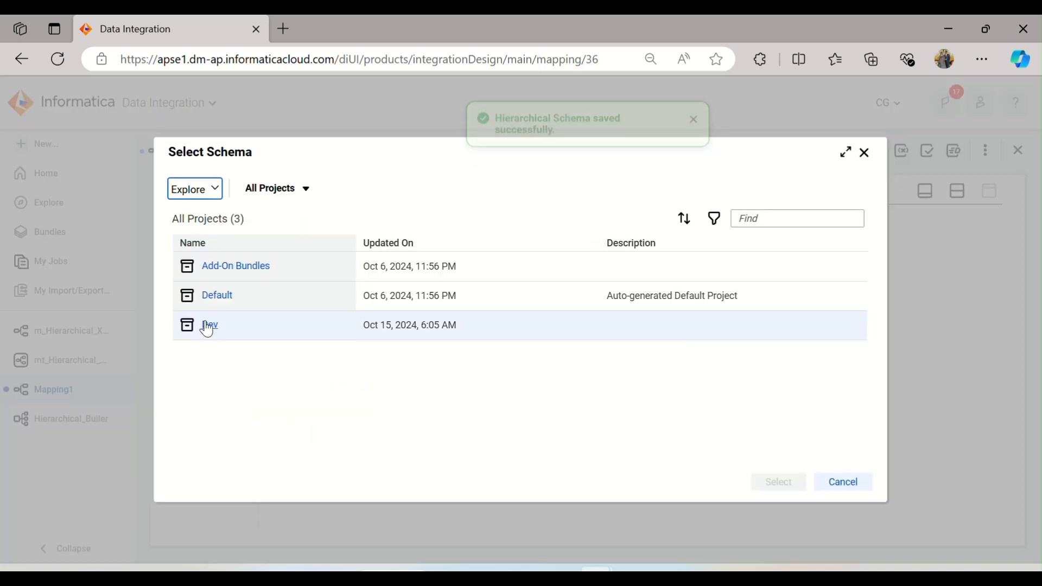
{"action": "left_click", "coordinate": [207, 326]}
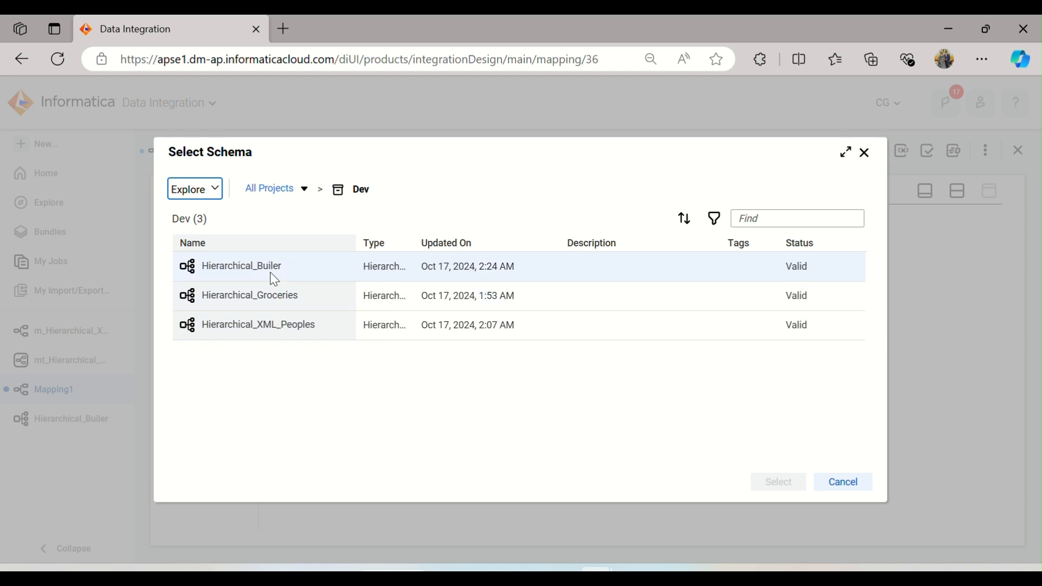
{"action": "left_click", "coordinate": [274, 280]}
{"action": "left_click", "coordinate": [778, 482]}
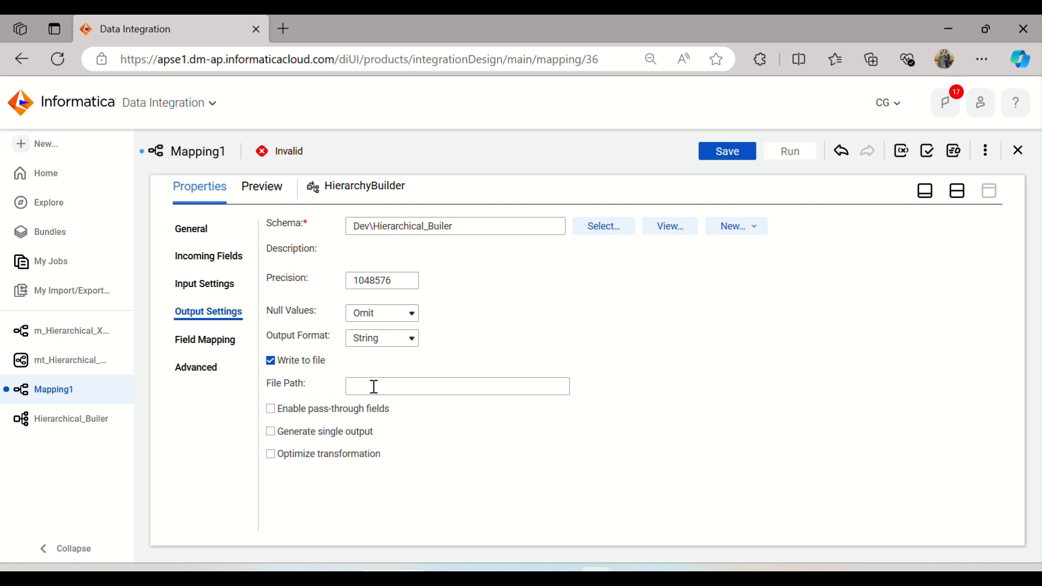
{"action": "left_click", "coordinate": [270, 360]}
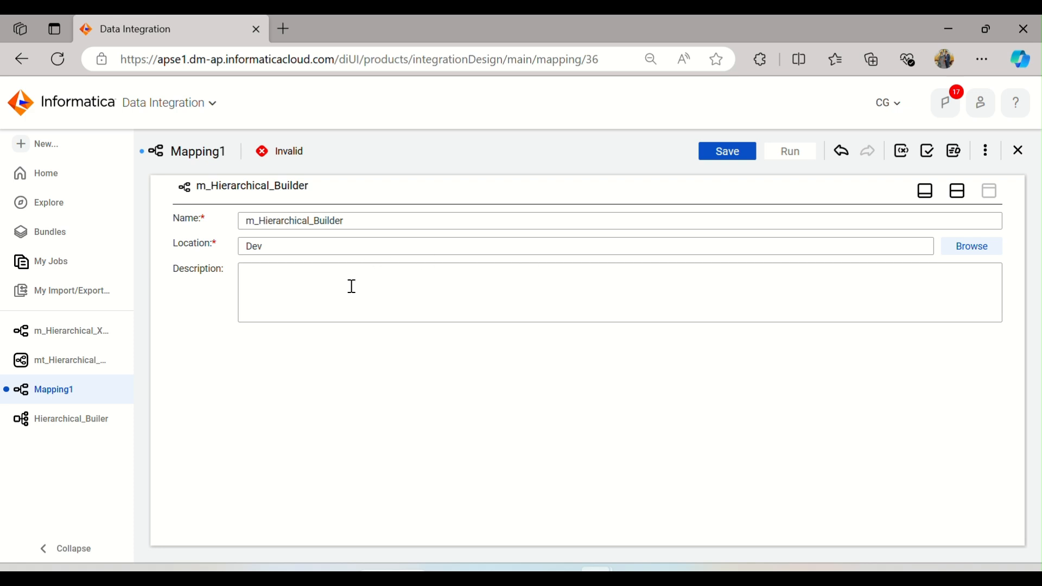
Step: Reposition the HierarchyBuilder on the canvas and link the Source to it
{"action": "left_click", "coordinate": [957, 192]}
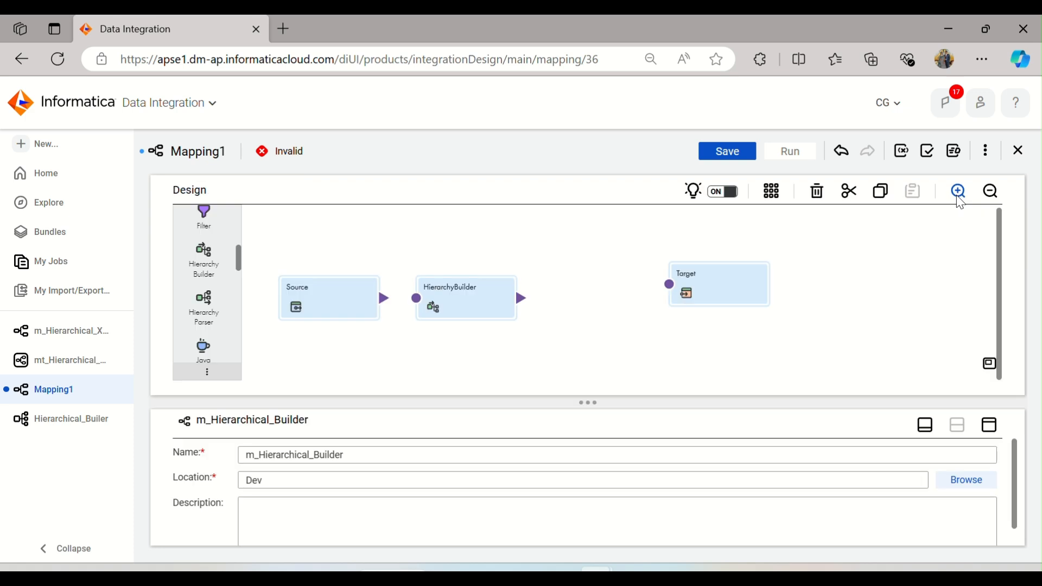
{"action": "left_click", "coordinate": [474, 301]}
{"action": "left_click_drag", "start_coordinate": [473, 302], "coordinate": [516, 283]}
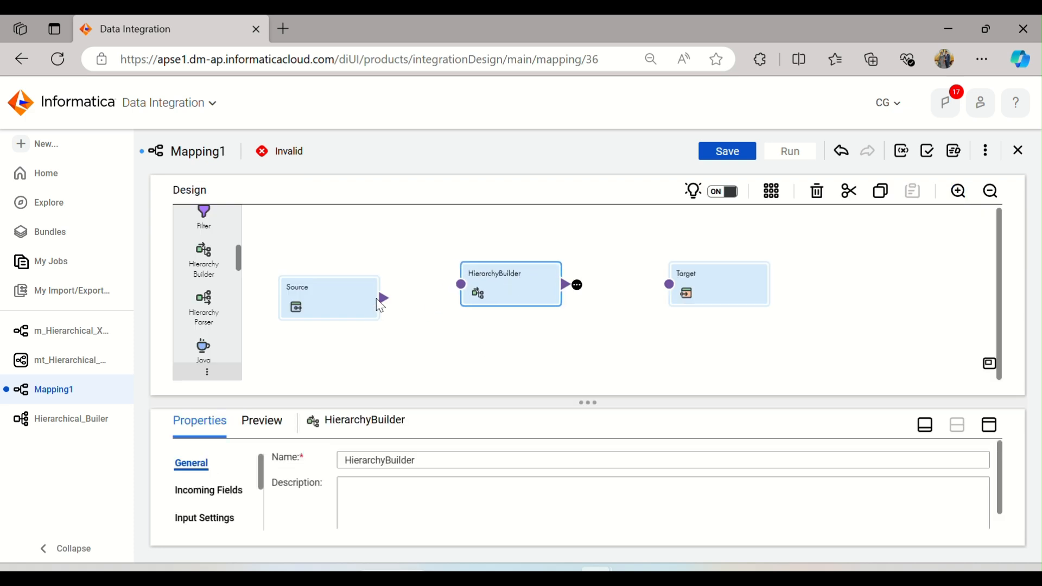
{"action": "left_click_drag", "start_coordinate": [377, 299], "coordinate": [461, 286]}
Step: Review the Hierarchy Builder's incoming fields and settings, and view the Hierarchical_Builer schema details
{"action": "left_click", "coordinate": [990, 426]}
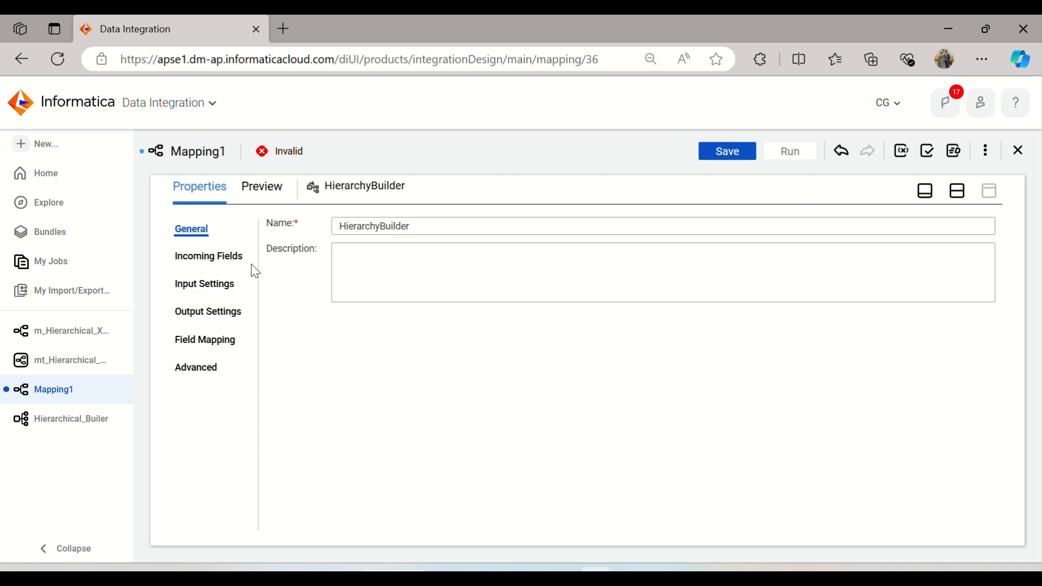
{"action": "left_click", "coordinate": [234, 263]}
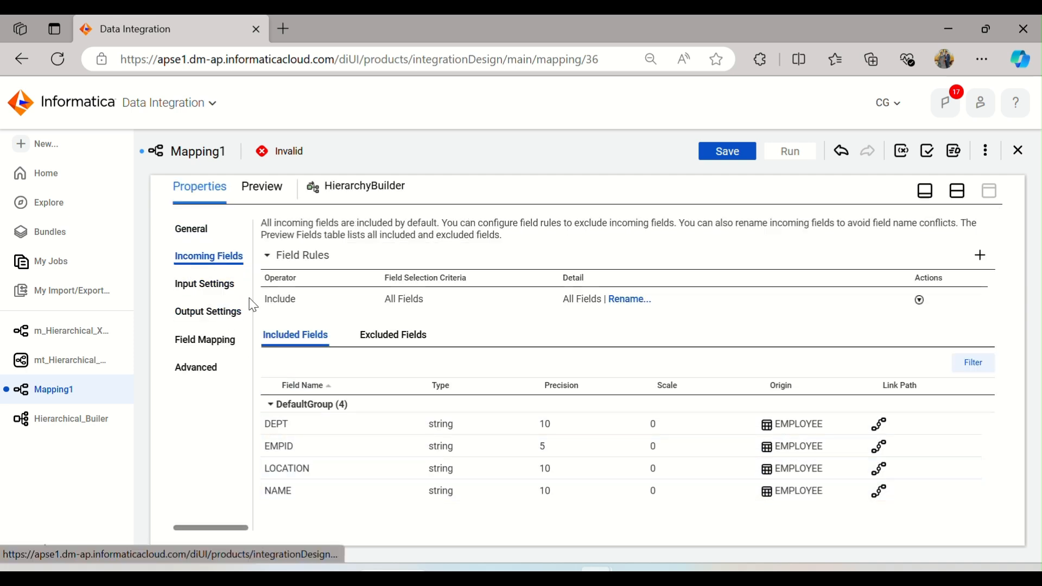
{"action": "left_click", "coordinate": [233, 286]}
{"action": "left_click", "coordinate": [223, 317]}
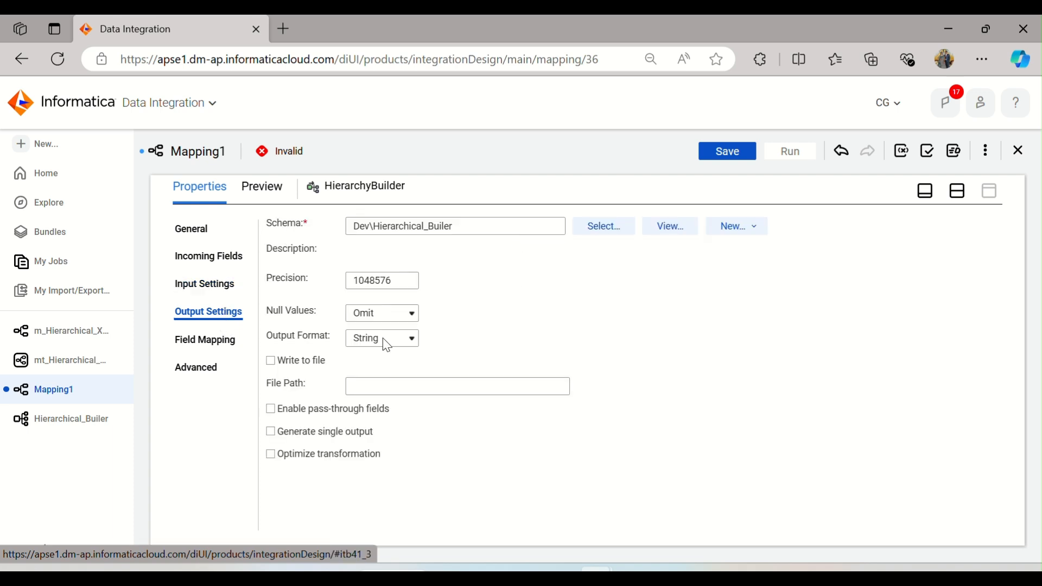
{"action": "left_click", "coordinate": [759, 231]}
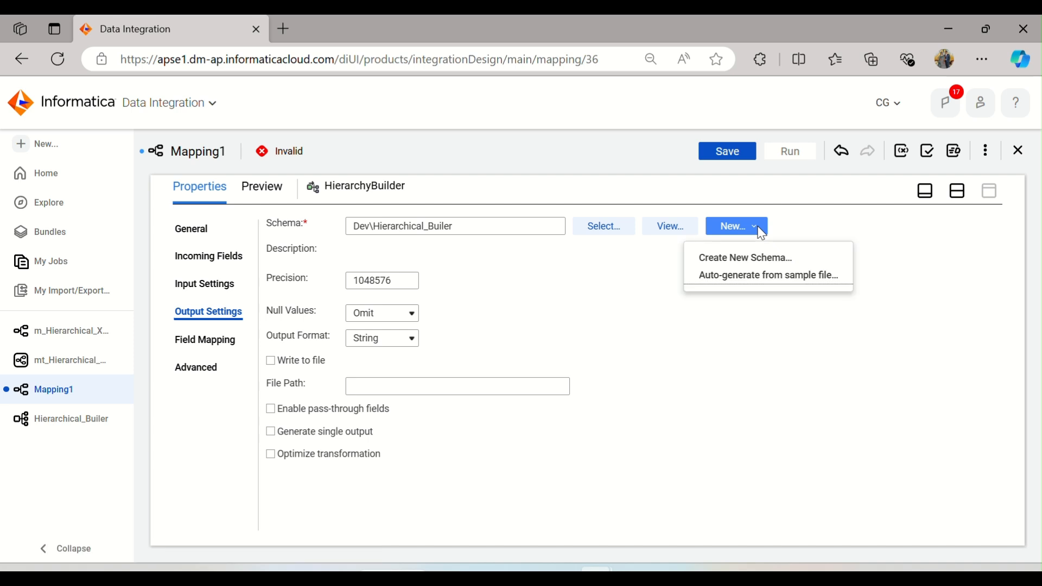
{"action": "left_click", "coordinate": [675, 231]}
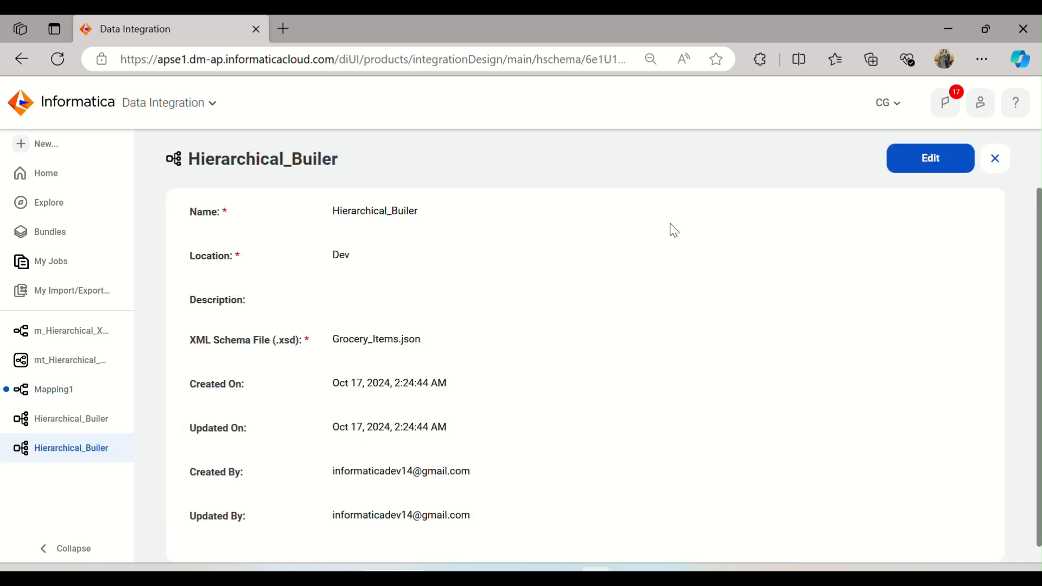
{"action": "scroll", "coordinate": [619, 271], "scroll_direction": "down", "scroll_amount": 1}
{"action": "scroll", "coordinate": [760, 244], "scroll_direction": "up", "scroll_amount": 1}
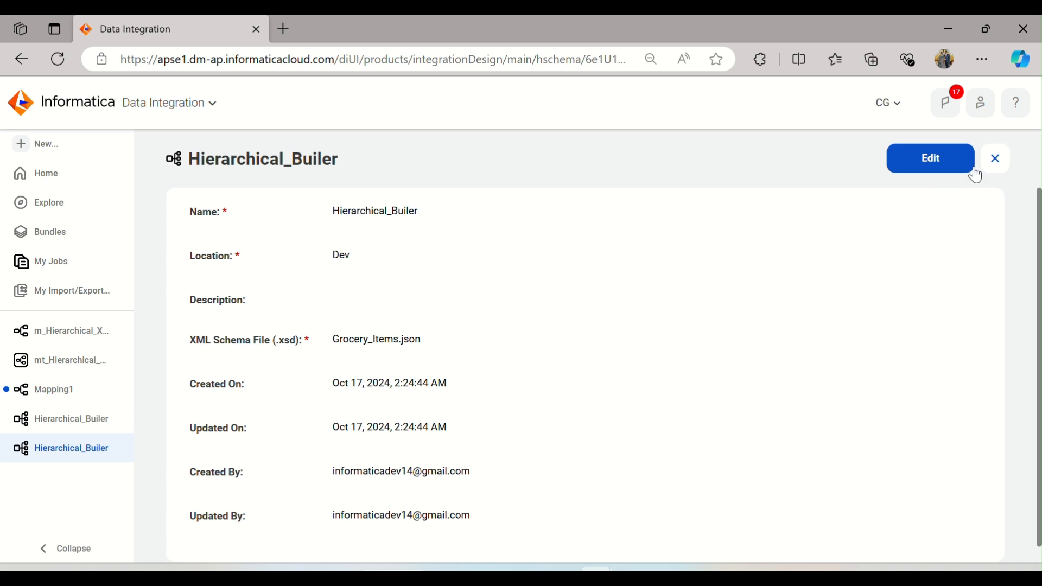
{"action": "left_click", "coordinate": [1003, 167]}
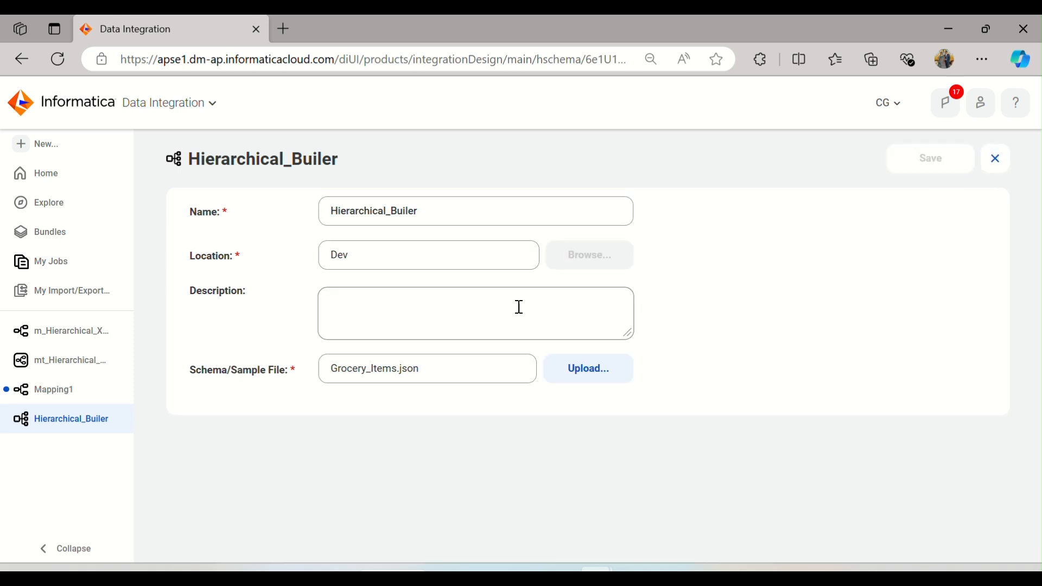
{"action": "left_click", "coordinate": [996, 163]}
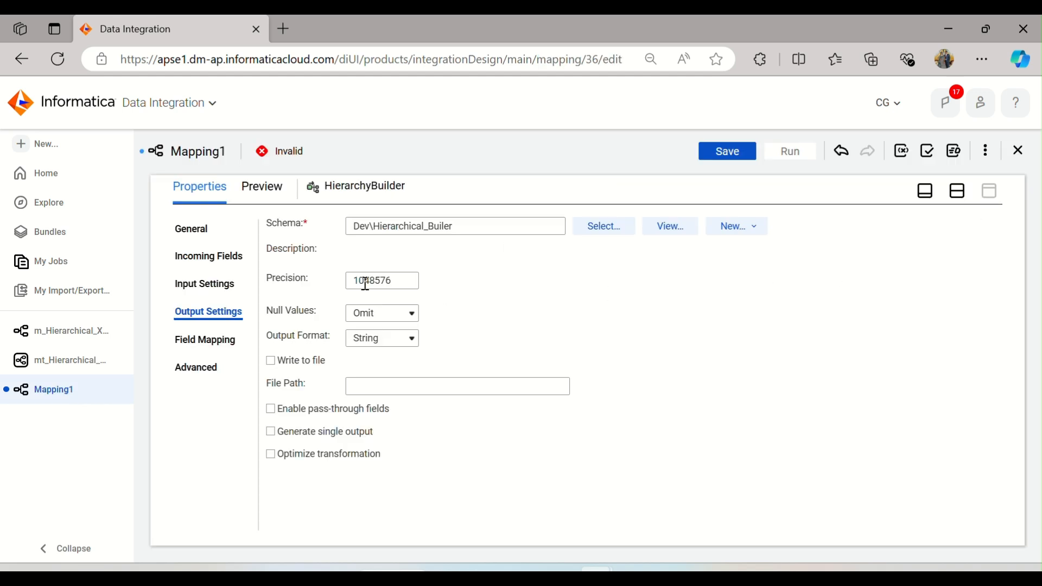
Step: Open the Hierarchy Builder's field mapping and expand the root and shoppingList elements
{"action": "left_click", "coordinate": [200, 340]}
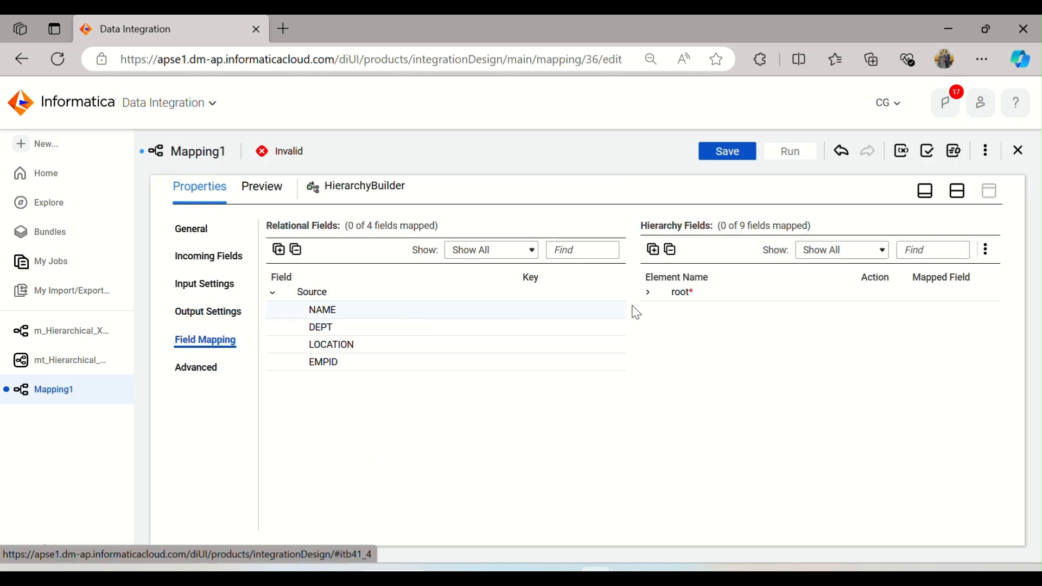
{"action": "left_click", "coordinate": [649, 293]}
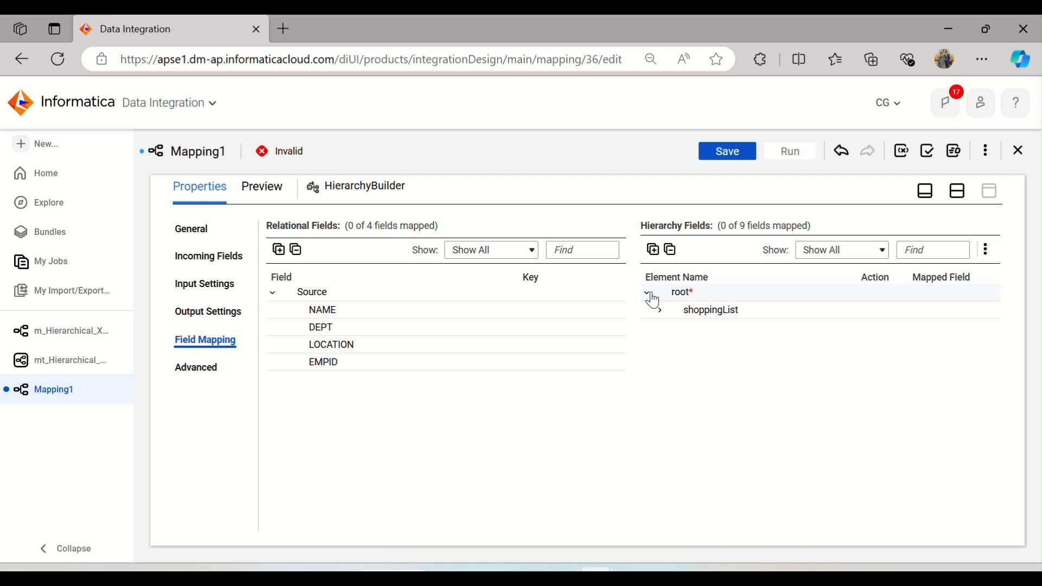
{"action": "left_click", "coordinate": [660, 313]}
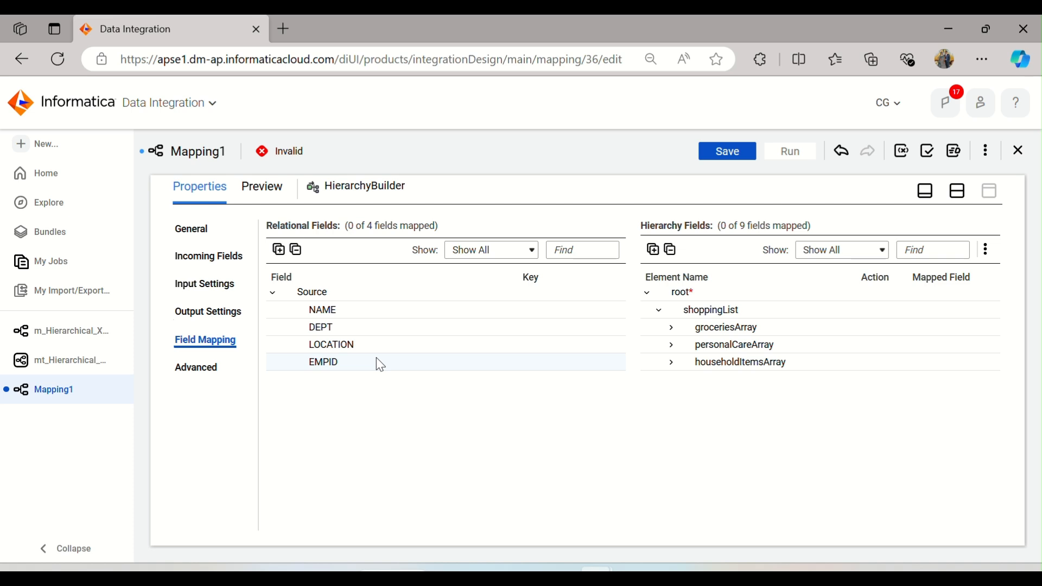
Step: Try to map the NAME field onto the groceriesArray element
{"action": "left_click", "coordinate": [957, 188]}
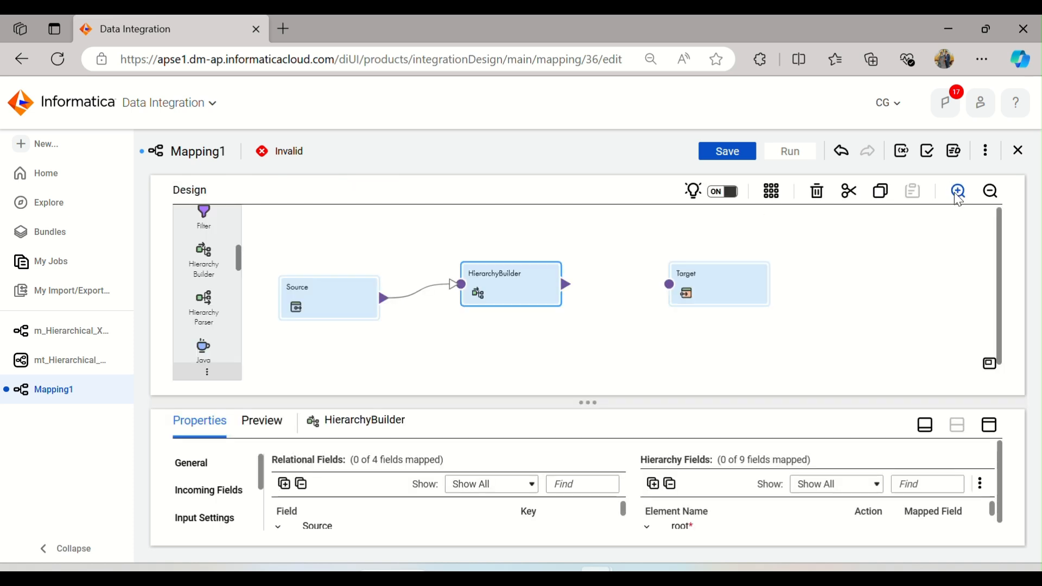
{"action": "left_click", "coordinate": [990, 426]}
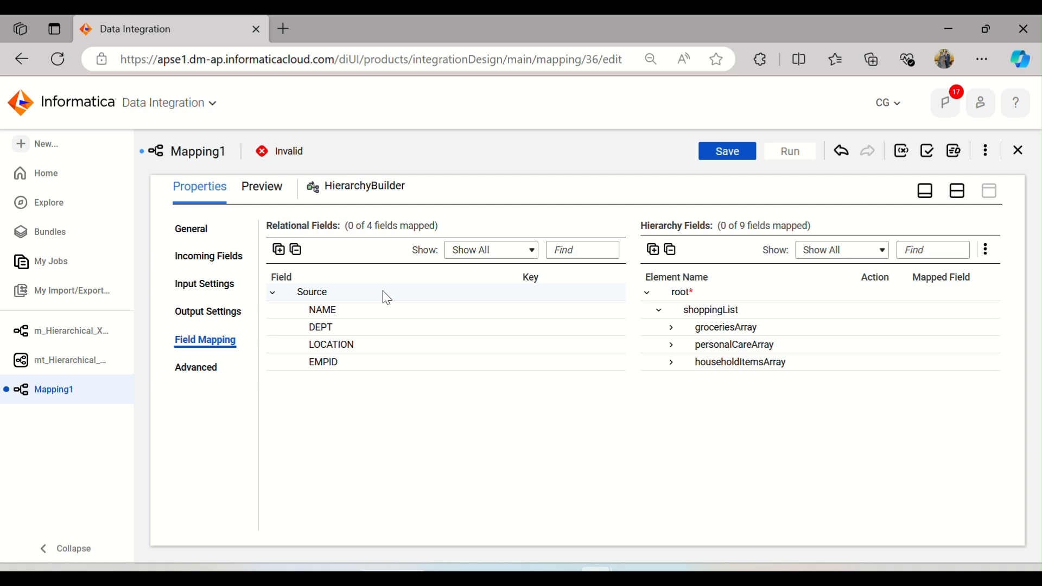
{"action": "left_click_drag", "start_coordinate": [353, 309], "coordinate": [813, 326]}
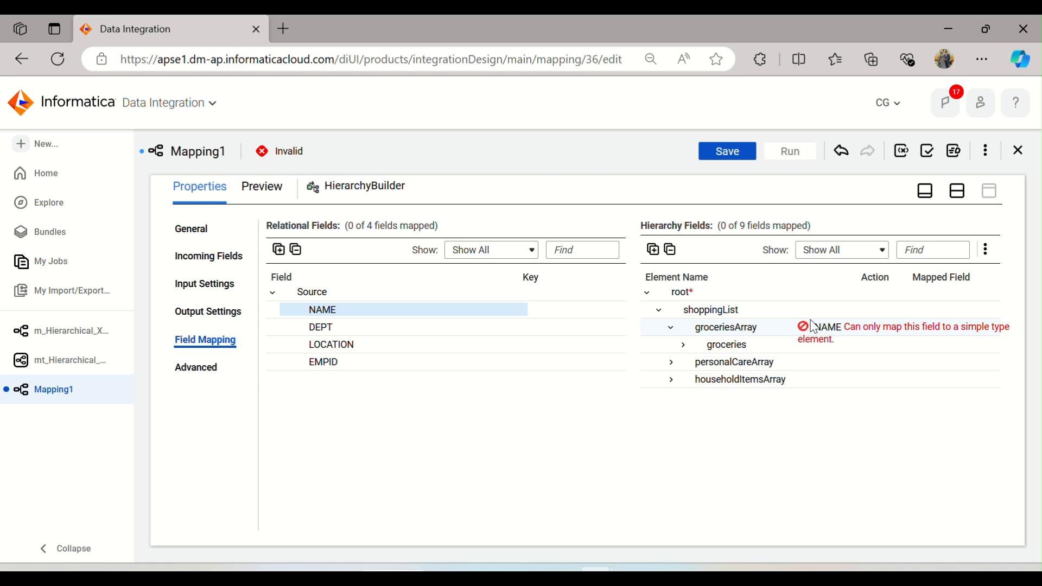
{"action": "left_click_drag", "start_coordinate": [813, 325], "coordinate": [371, 312]}
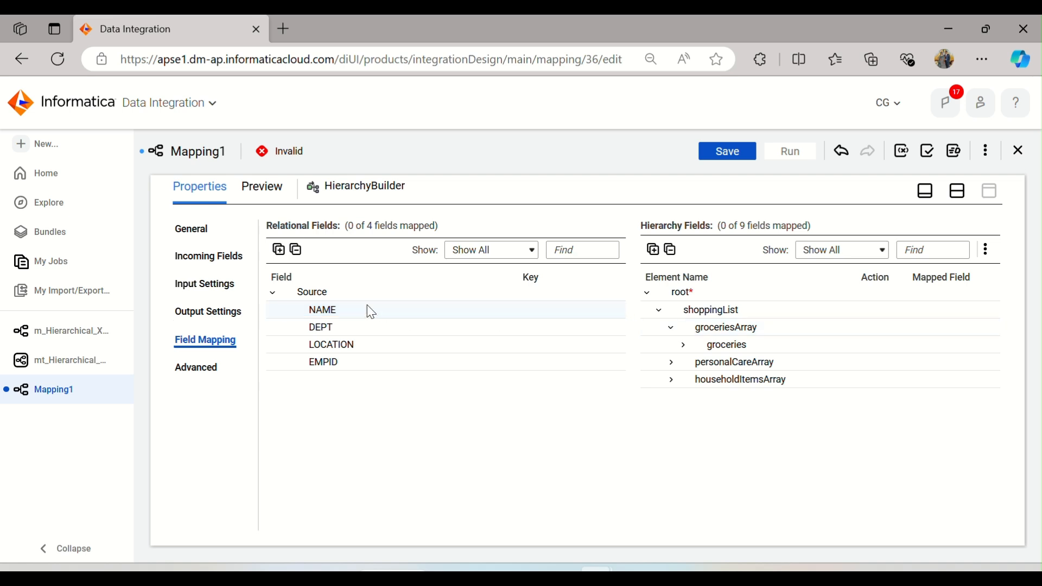
{"action": "left_click", "coordinate": [207, 368]}
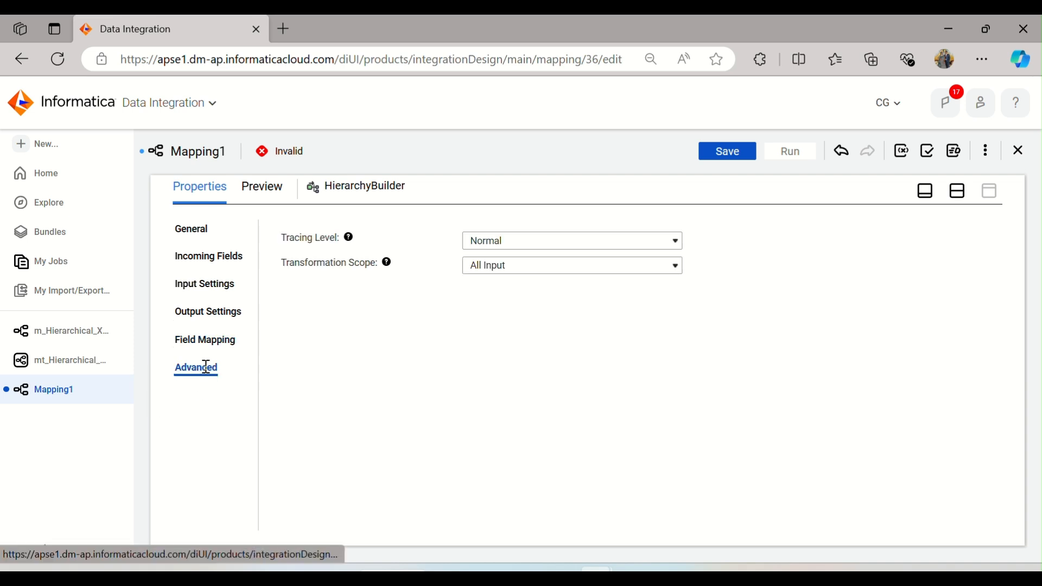
{"action": "left_click", "coordinate": [204, 317]}
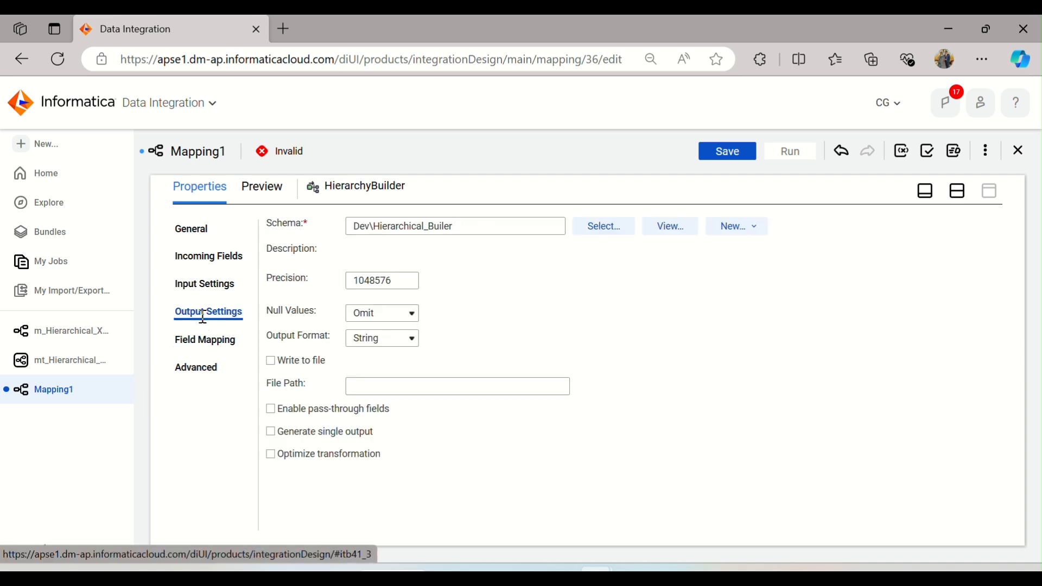
{"action": "left_click", "coordinate": [758, 233]}
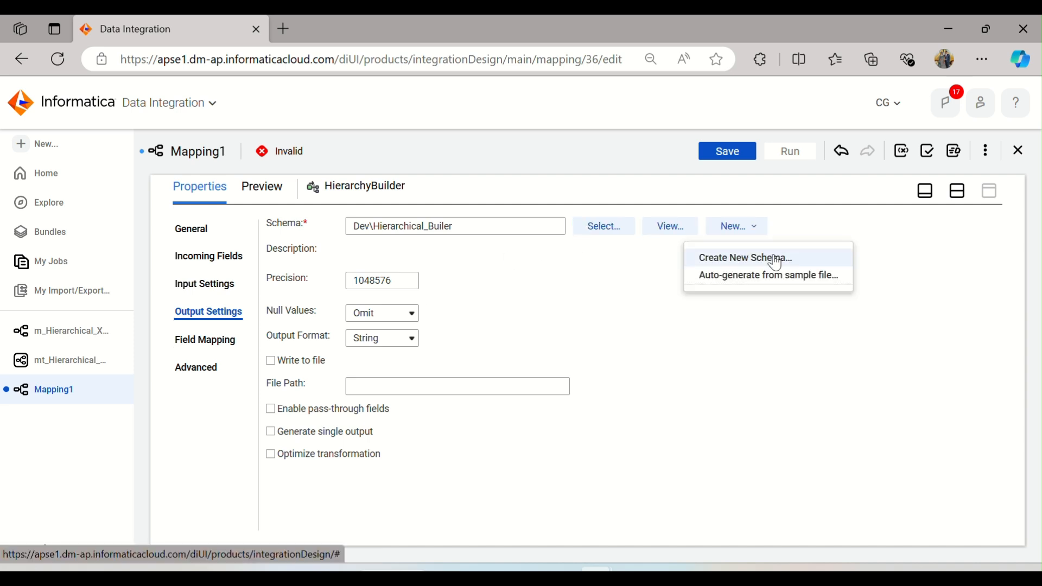
{"action": "left_click", "coordinate": [722, 258]}
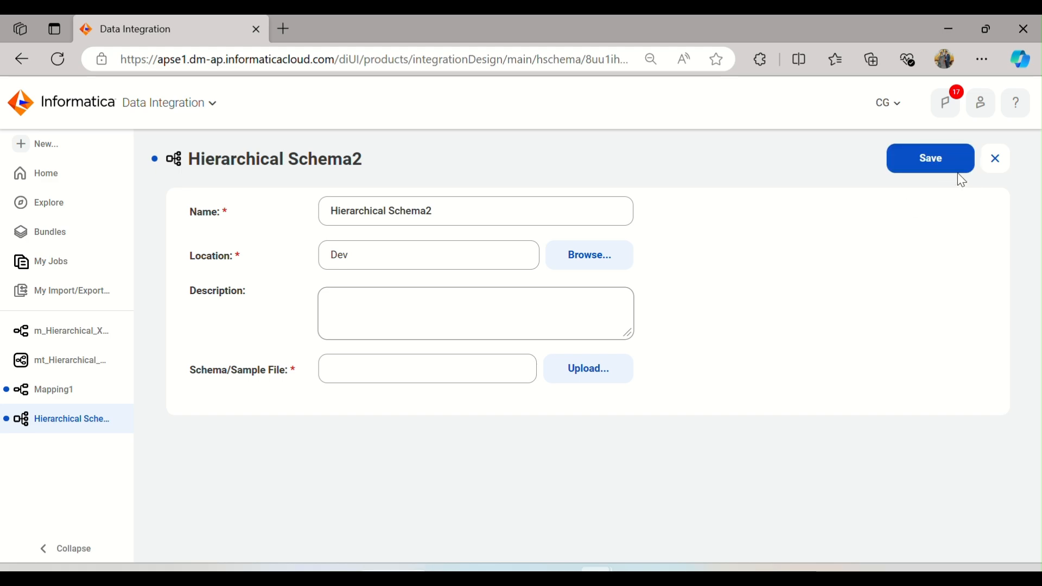
{"action": "left_click", "coordinate": [995, 159]}
{"action": "left_click", "coordinate": [532, 393]}
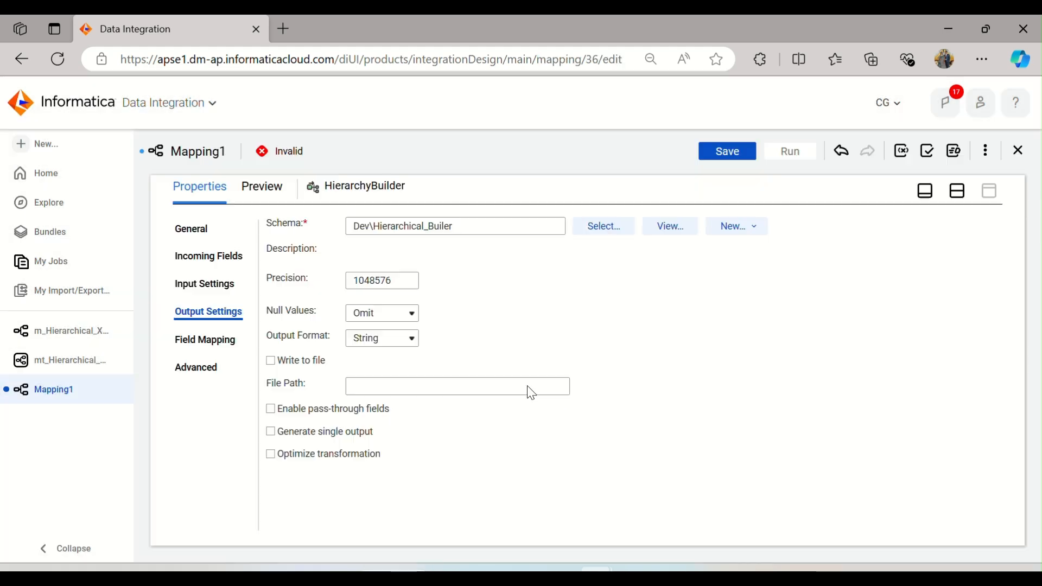
Step: Link the HierarchyBuilder's output to the Target
{"action": "left_click", "coordinate": [201, 255]}
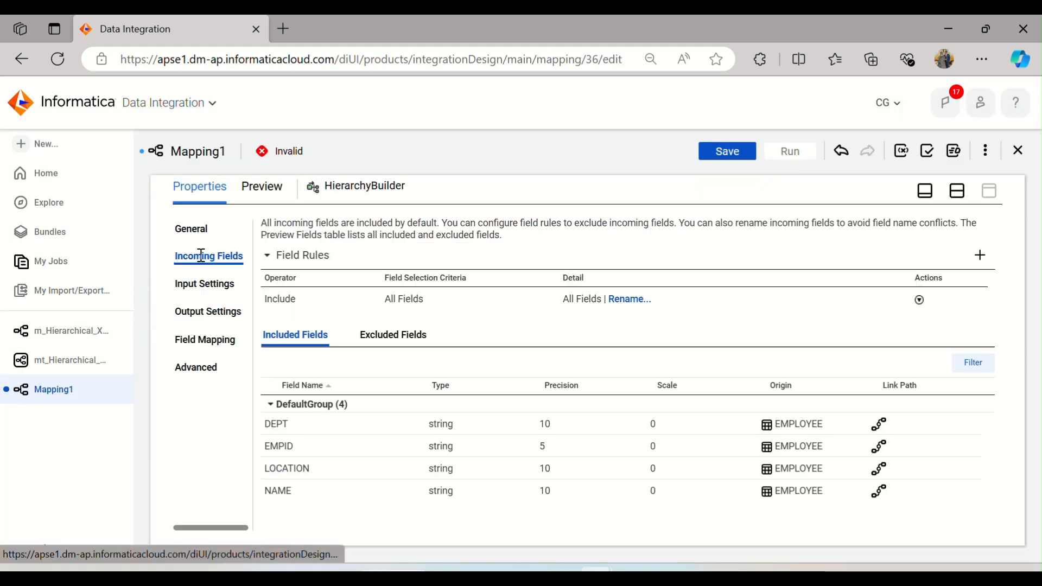
{"action": "left_click", "coordinate": [204, 283]}
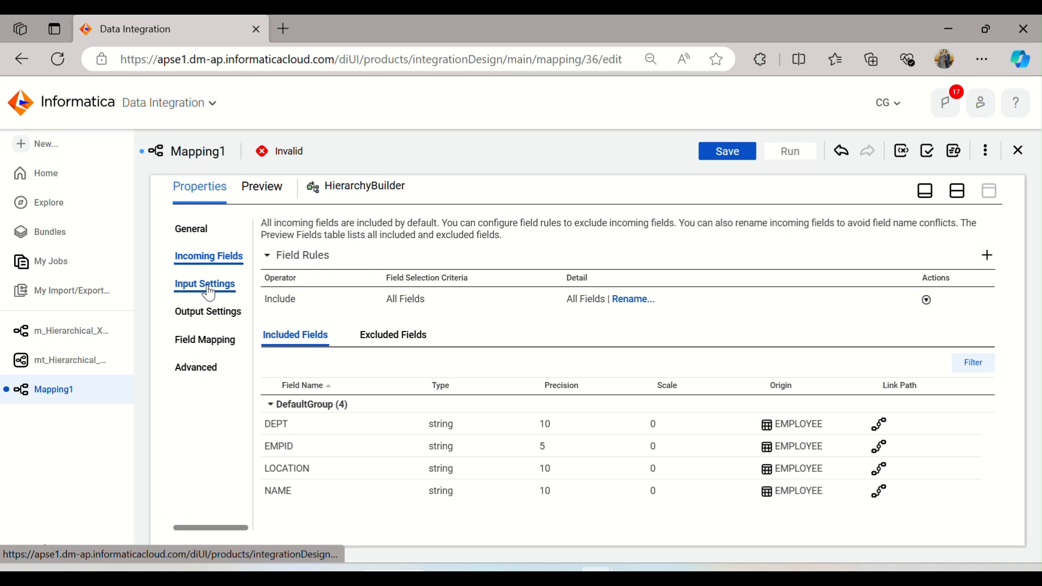
{"action": "left_click", "coordinate": [957, 191]}
{"action": "left_click_drag", "start_coordinate": [567, 287], "coordinate": [669, 284]}
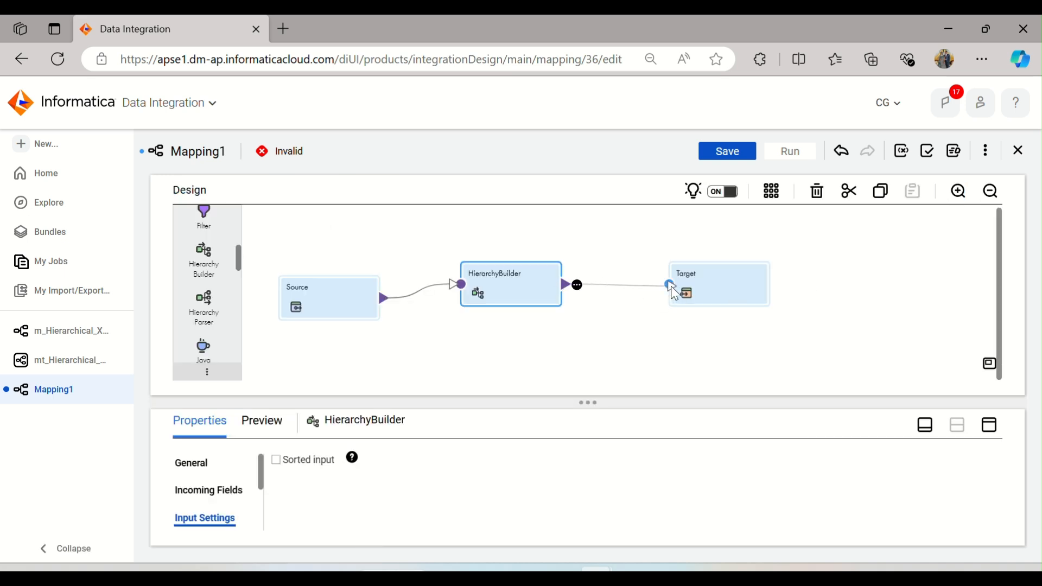
Step: Review the Target's incoming fields, target fields and field mapping
{"action": "left_click", "coordinate": [989, 426]}
{"action": "left_click", "coordinate": [220, 313]}
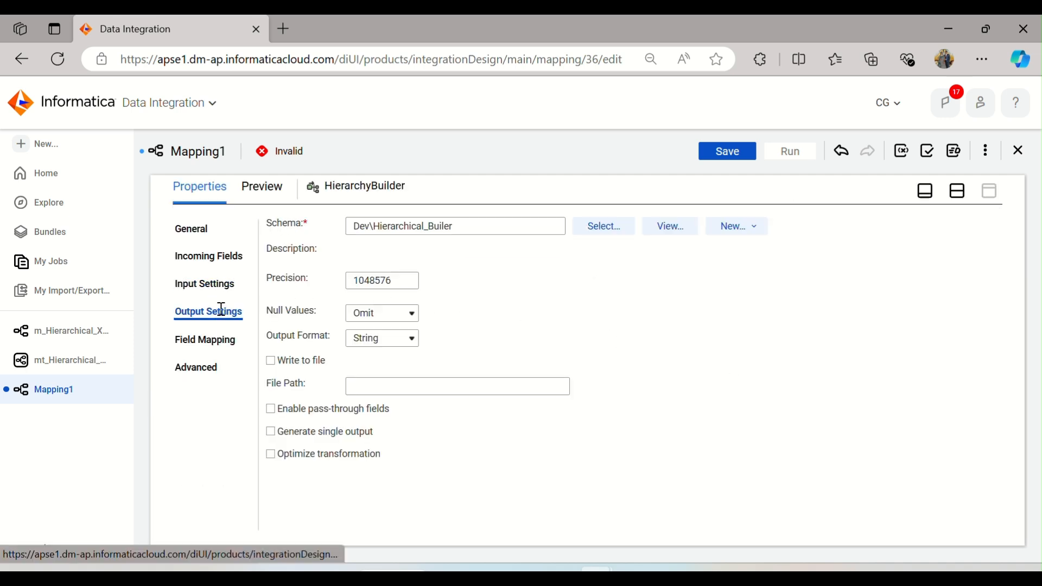
{"action": "left_click", "coordinate": [967, 196]}
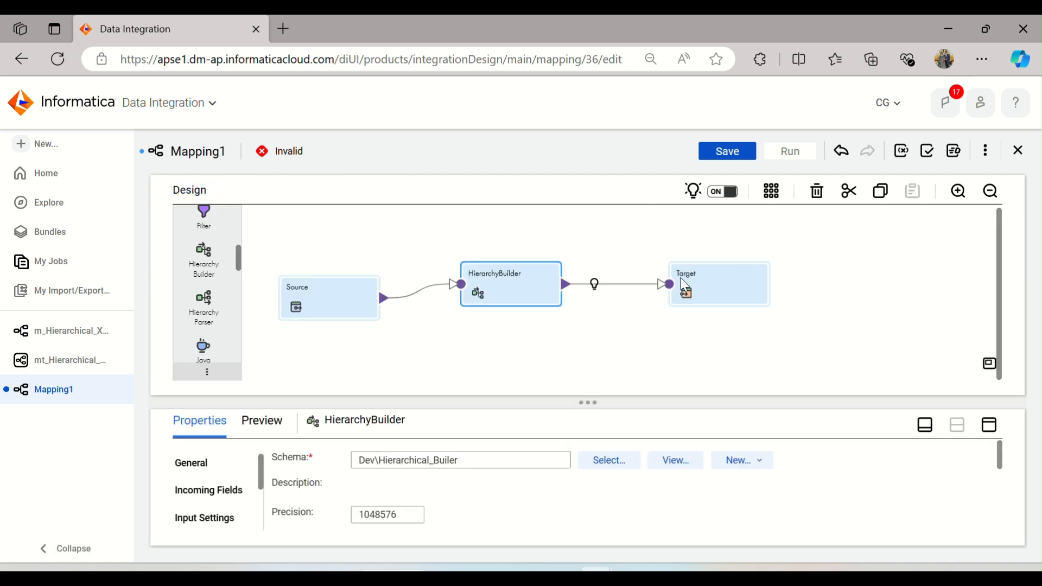
{"action": "left_click", "coordinate": [690, 283]}
{"action": "left_click", "coordinate": [988, 426]}
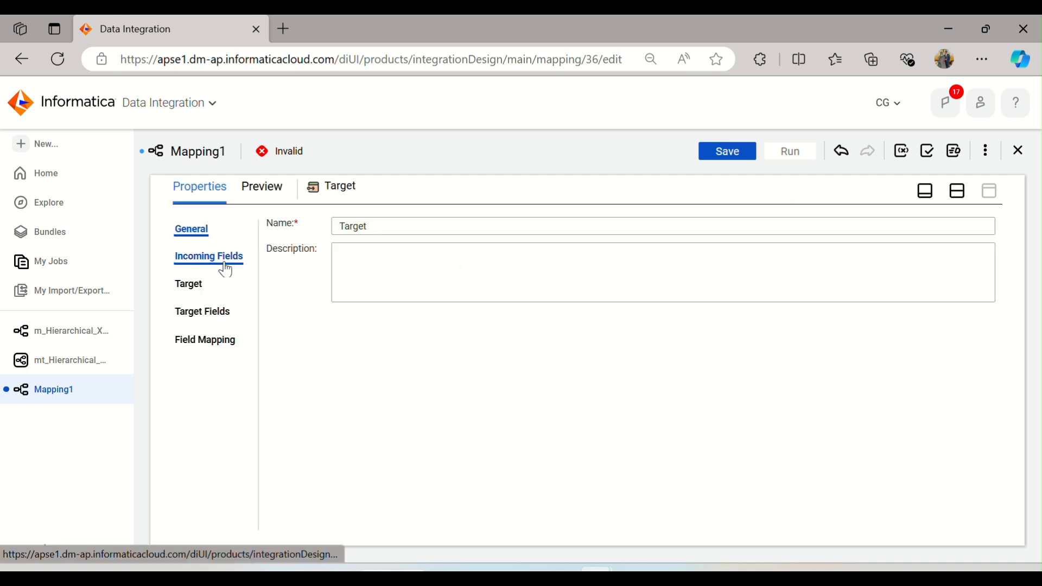
{"action": "left_click", "coordinate": [219, 261]}
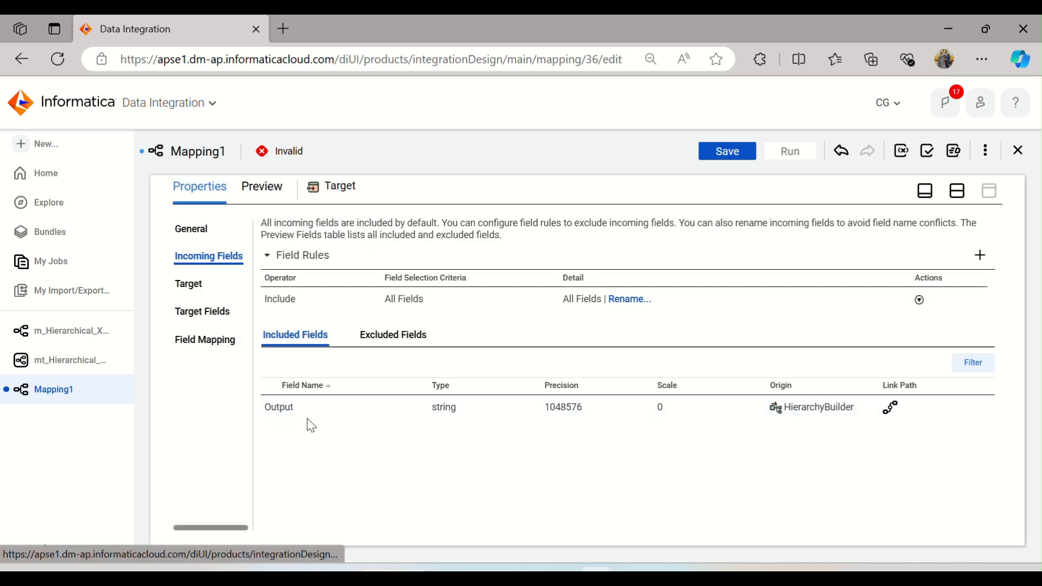
{"action": "left_click", "coordinate": [188, 286]}
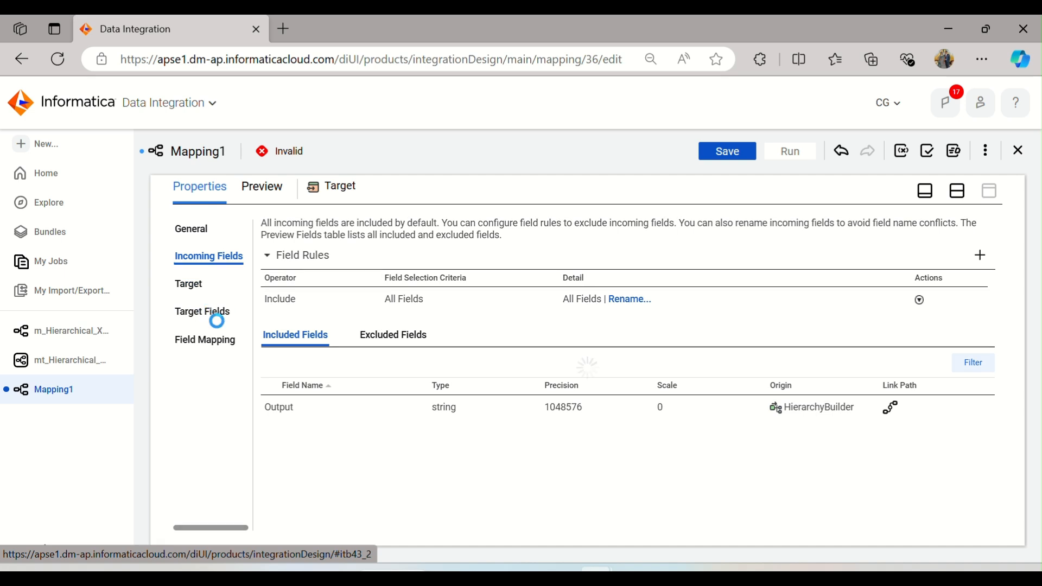
{"action": "left_click", "coordinate": [211, 322]}
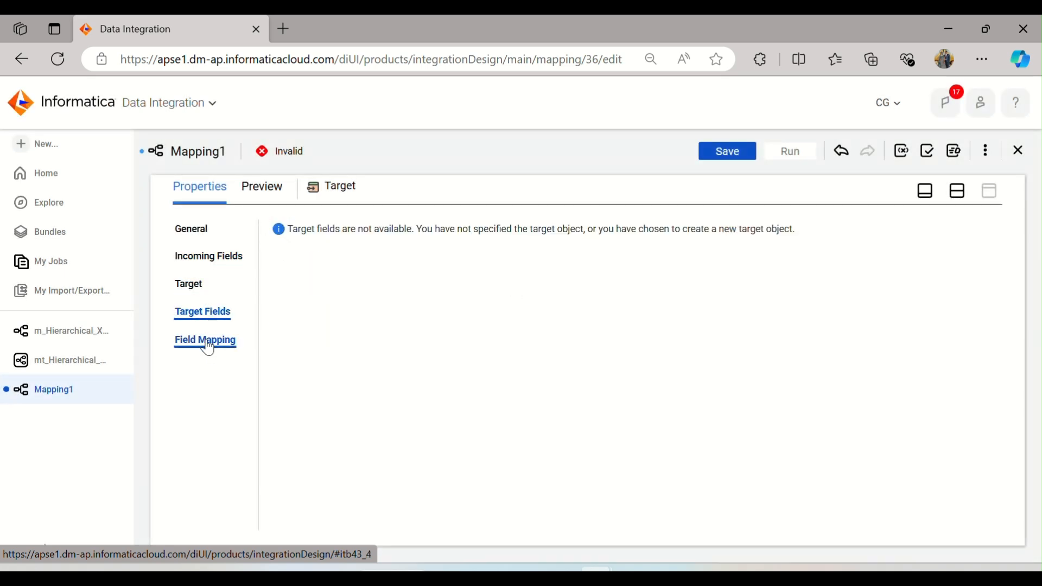
{"action": "left_click", "coordinate": [208, 342]}
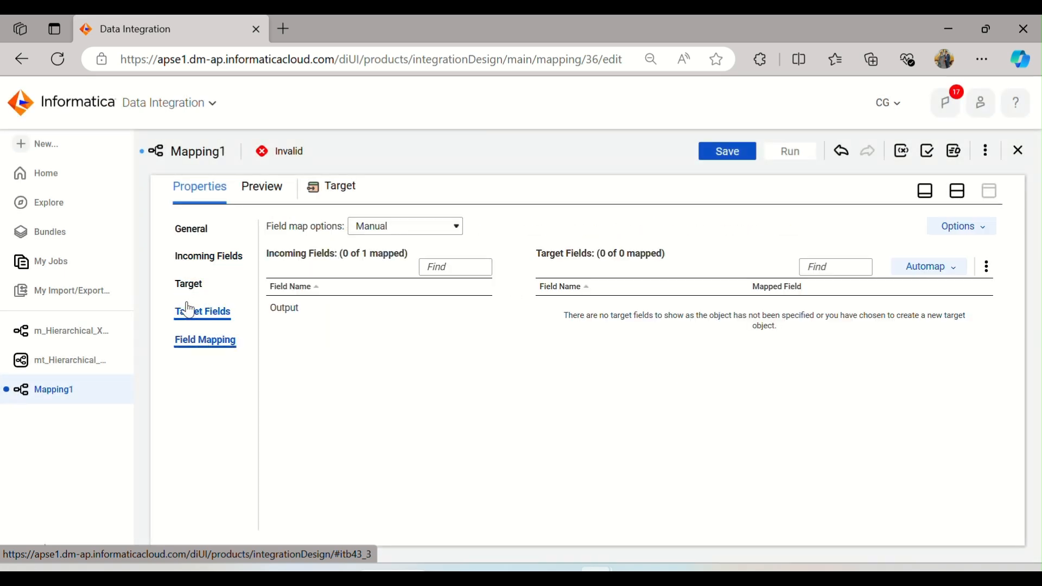
Step: Open the Target's connection settings and restore the mapping design canvas
{"action": "left_click", "coordinate": [188, 284]}
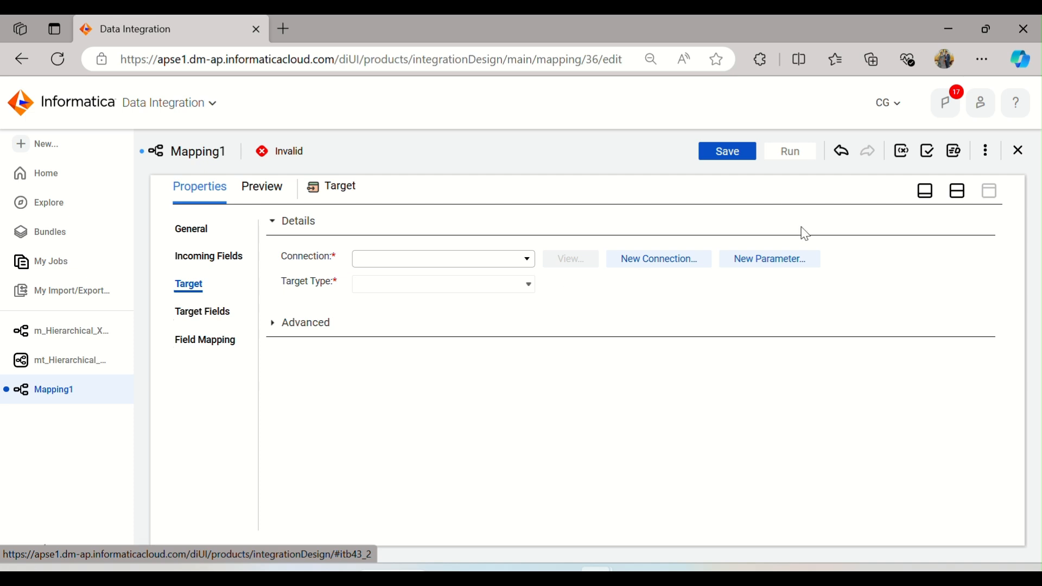
{"action": "left_click", "coordinate": [957, 191]}
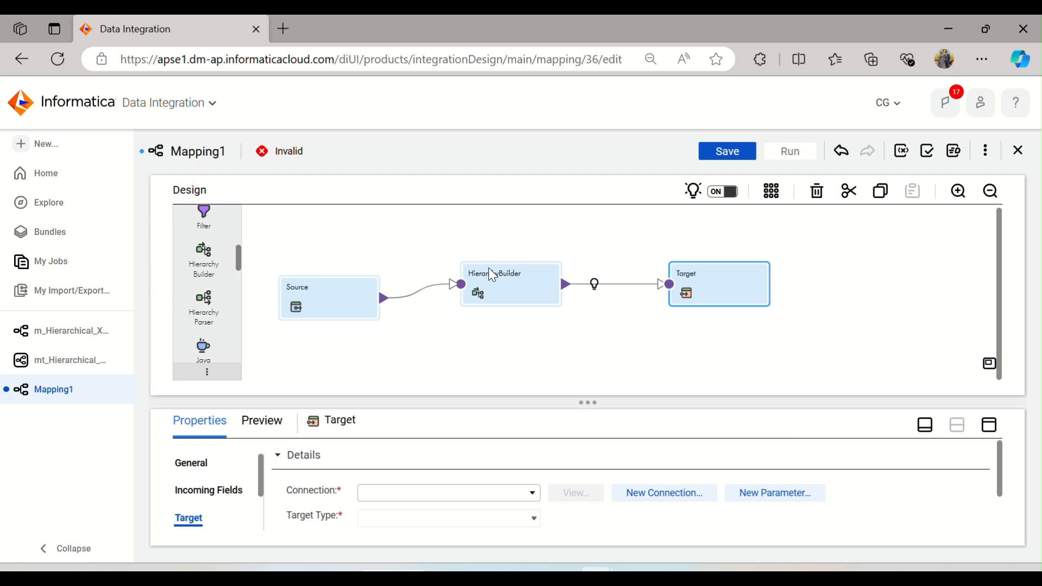
Step: Delete the HierarchyBuilder transformation from the mapping
{"action": "left_click", "coordinate": [517, 281]}
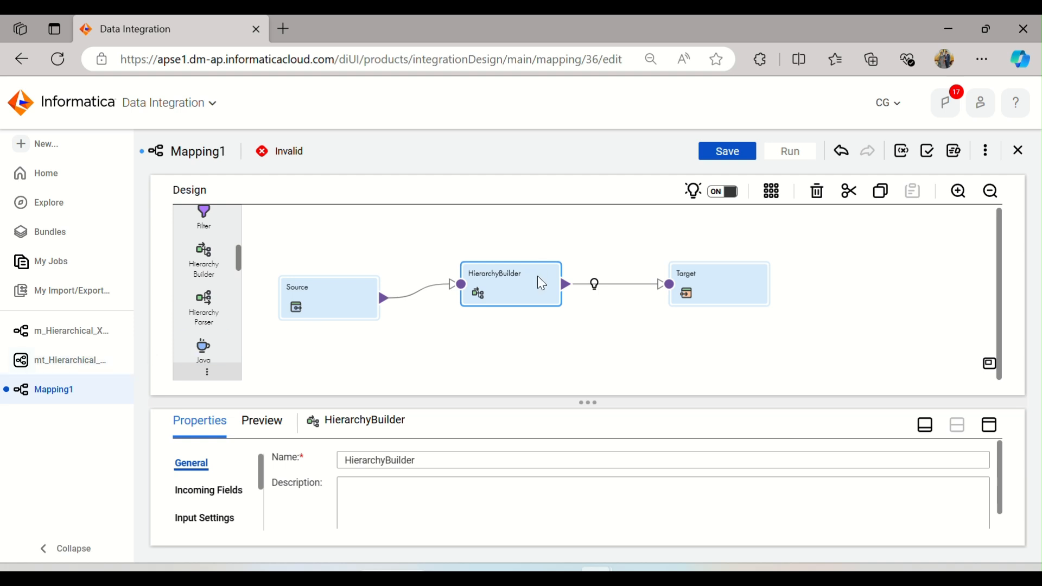
{"action": "key", "text": "Delete"}
{"action": "left_click", "coordinate": [565, 358]}
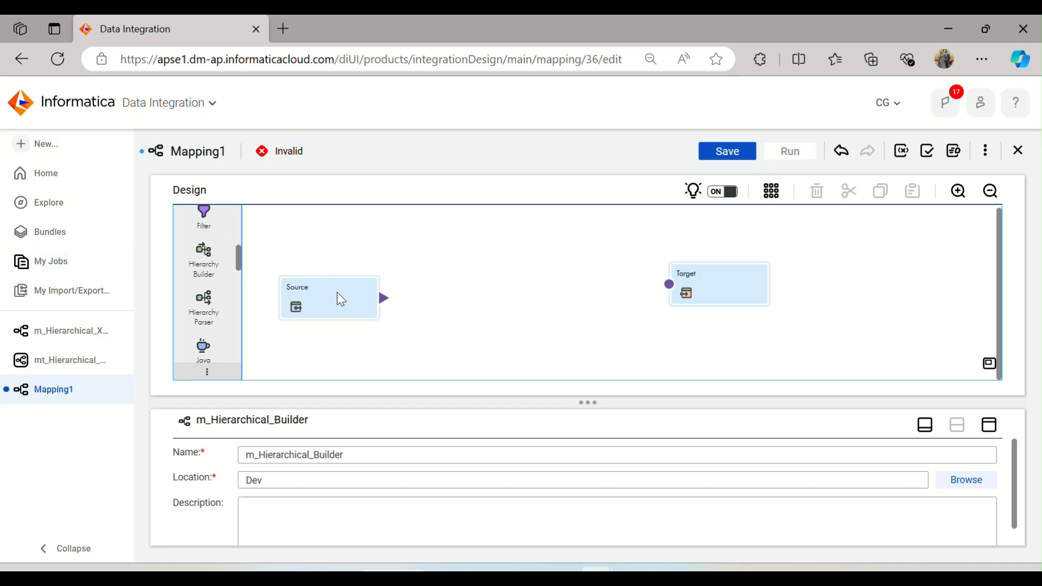
Step: Reposition the Source and Target objects closer together on the canvas
{"action": "left_click_drag", "start_coordinate": [340, 298], "coordinate": [359, 273]}
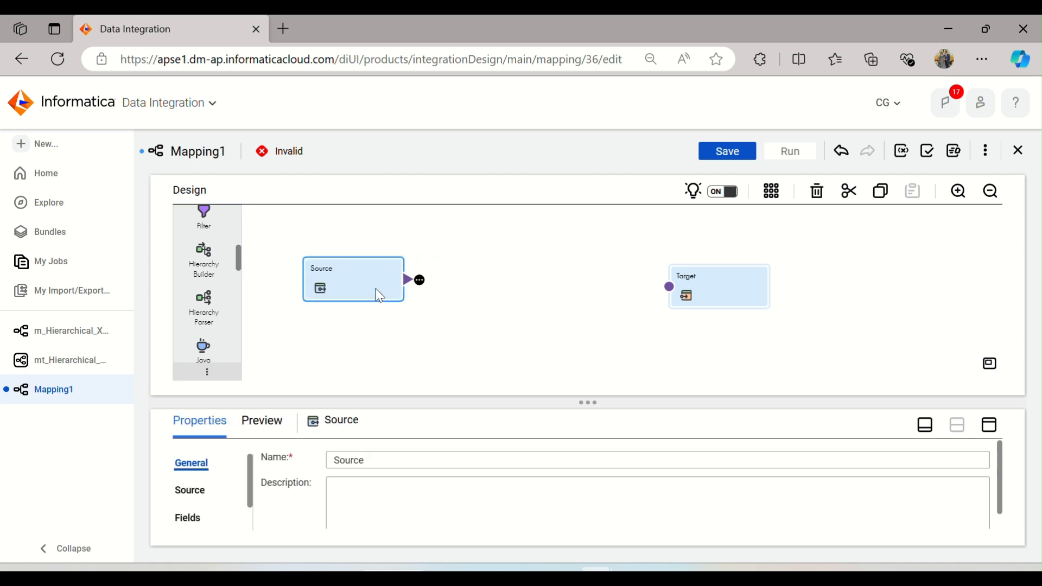
{"action": "left_click_drag", "start_coordinate": [697, 282], "coordinate": [651, 277]}
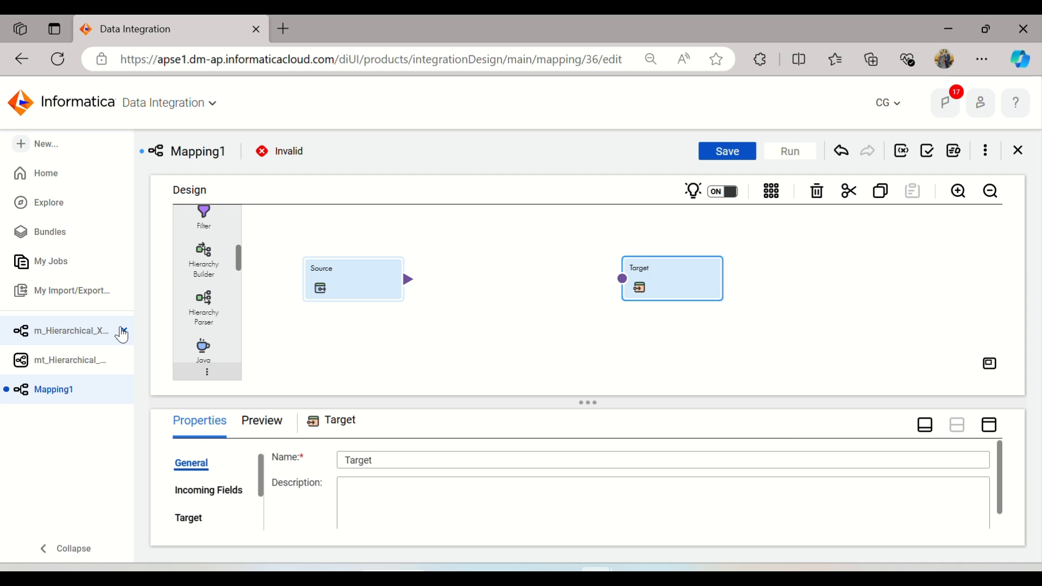
Step: Close the open m_Hierarchical_X and mt_Hierarchical asset tabs
{"action": "left_click", "coordinate": [124, 330]}
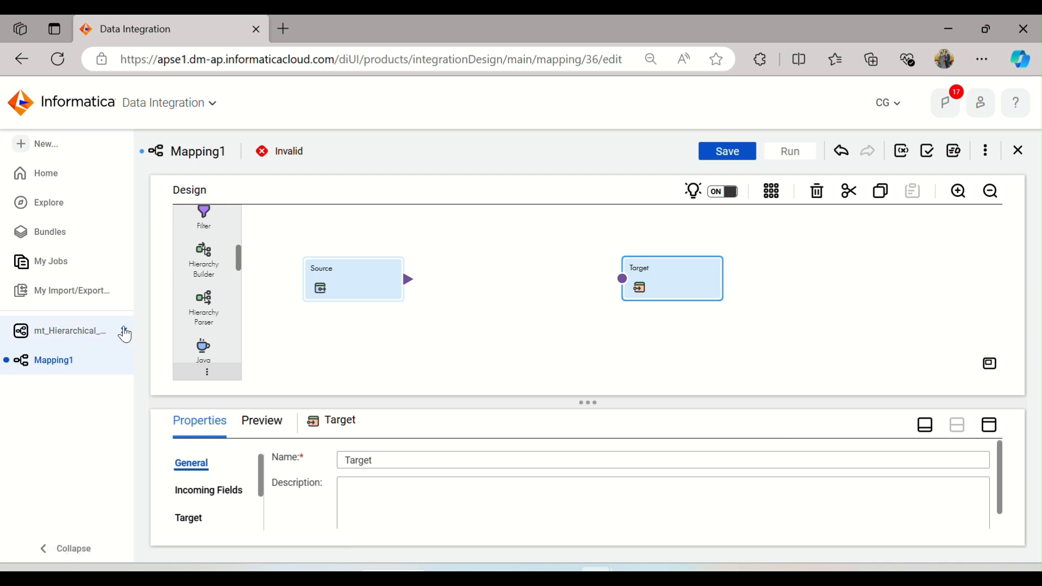
{"action": "left_click", "coordinate": [124, 332]}
{"action": "left_click", "coordinate": [39, 145]}
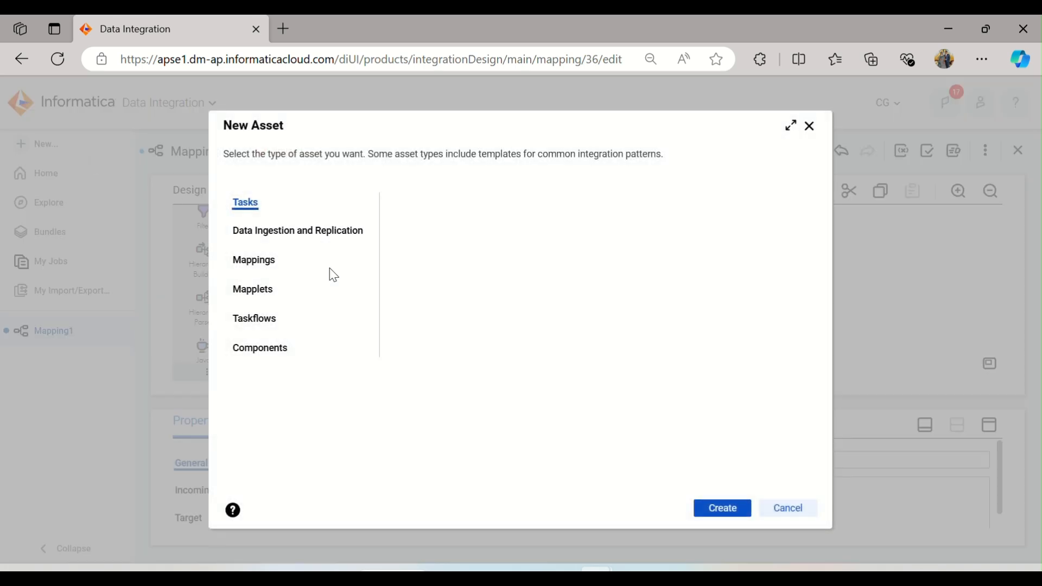
{"action": "left_click", "coordinate": [276, 354]}
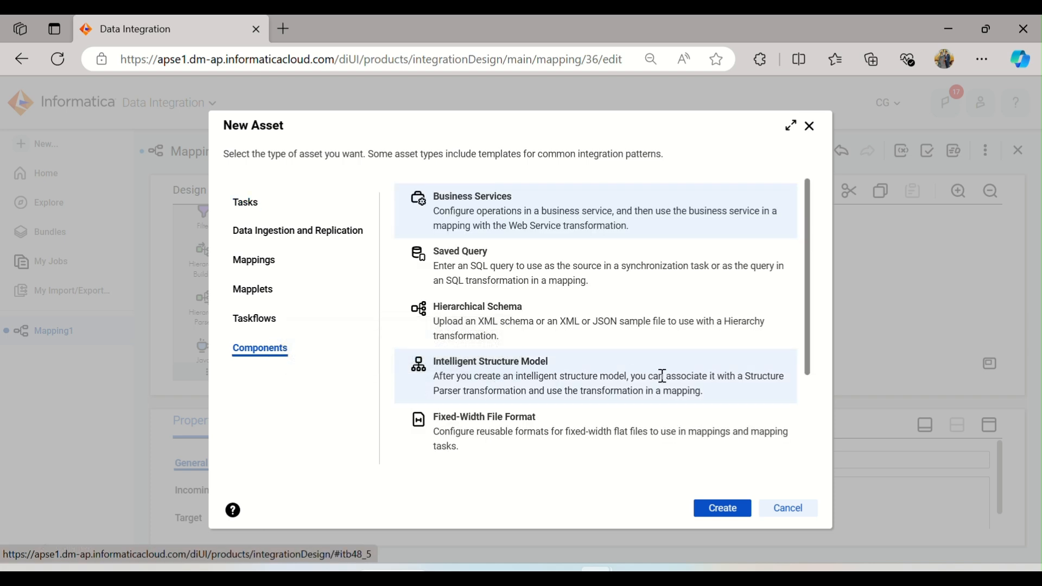
{"action": "left_click", "coordinate": [641, 379]}
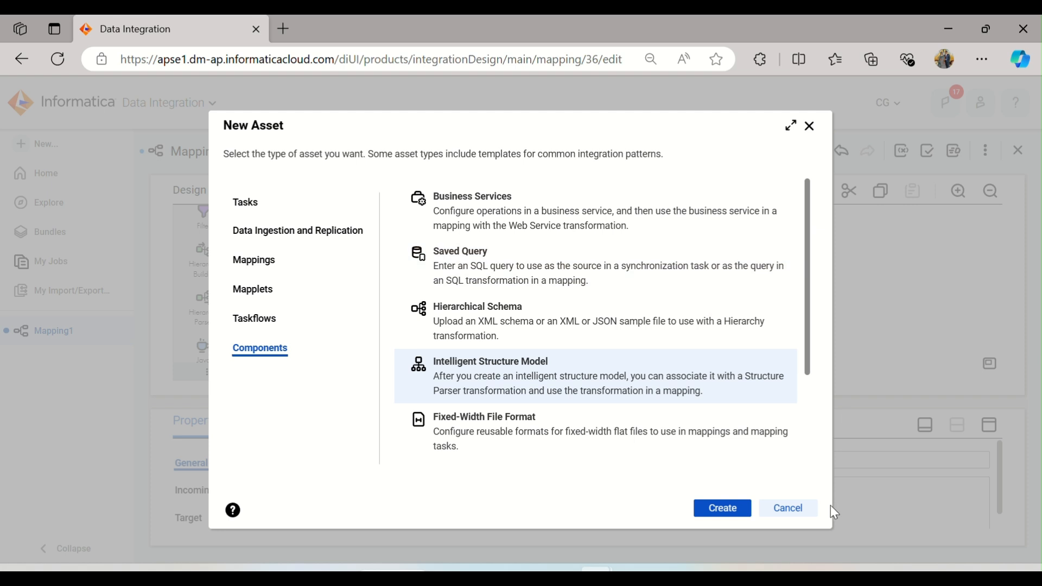
{"action": "left_click", "coordinate": [798, 510]}
{"action": "left_click", "coordinate": [349, 287]}
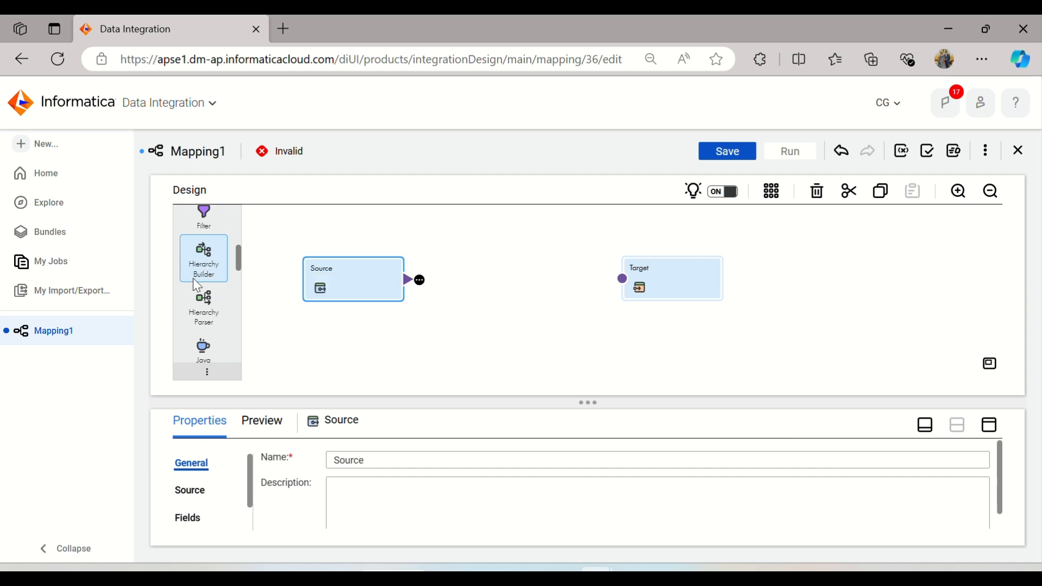
{"action": "scroll", "coordinate": [205, 266], "scroll_direction": "down", "scroll_amount": 2}
{"action": "scroll", "coordinate": [217, 311], "scroll_direction": "up", "scroll_amount": 2}
{"action": "scroll", "coordinate": [209, 274], "scroll_direction": "up", "scroll_amount": 2}
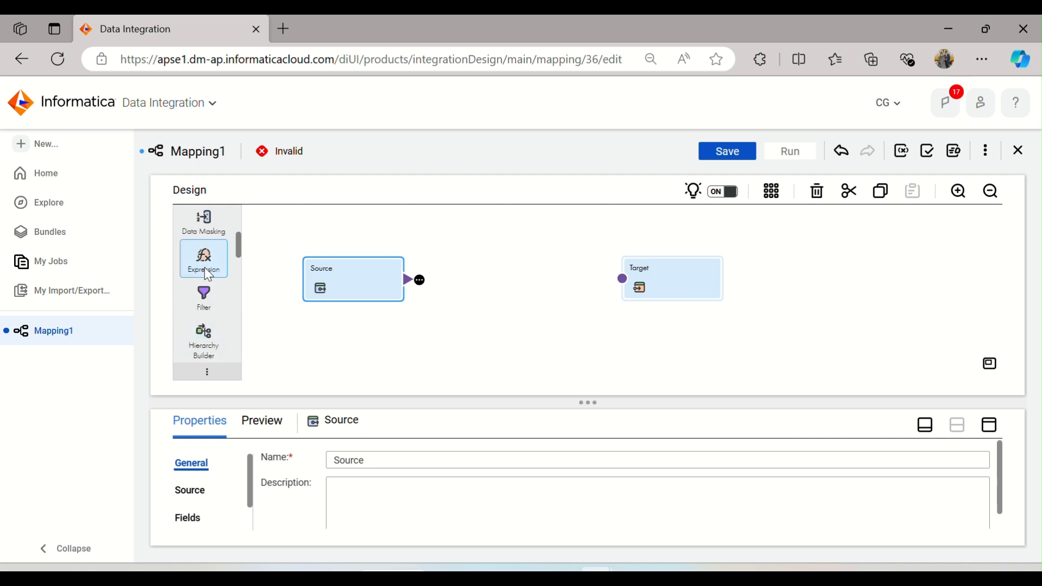
{"action": "scroll", "coordinate": [208, 276], "scroll_direction": "down", "scroll_amount": 2}
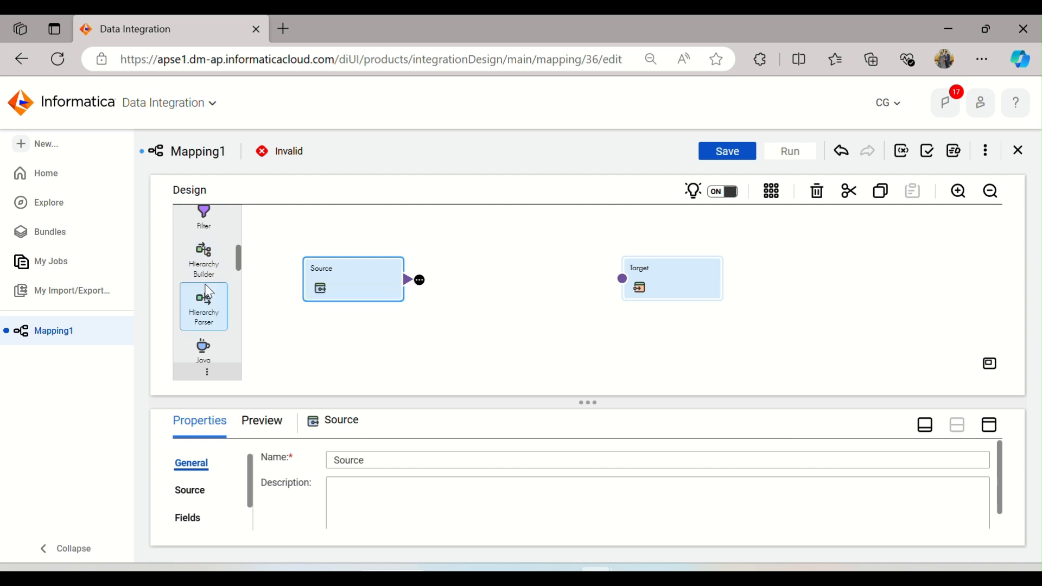
Step: Close Mapping1 and the Hierarchical Schema2 editor to return to the home page
{"action": "left_click", "coordinate": [1021, 155]}
{"action": "left_click", "coordinate": [568, 360]}
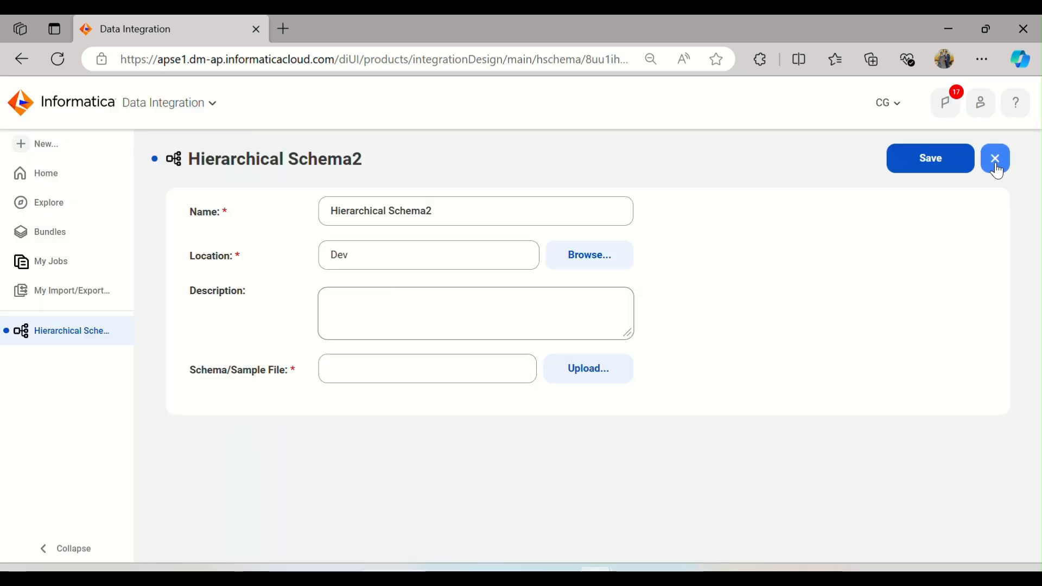
{"action": "left_click", "coordinate": [995, 162]}
{"action": "left_click", "coordinate": [535, 396]}
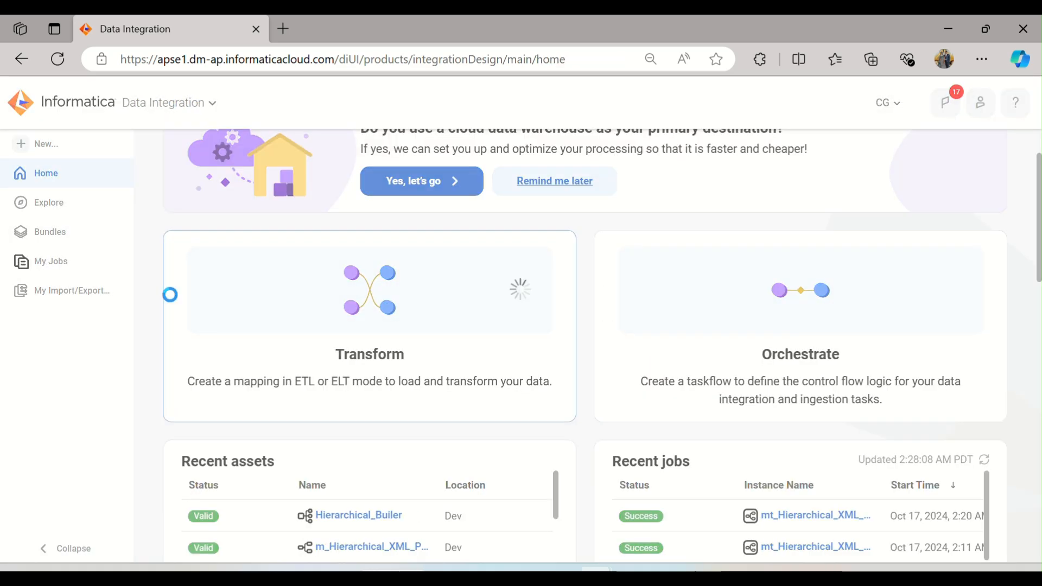
Step: Switch to the IICS_Daily_Notes Word document and highlight the Hierarchy Builder/Parser bullet notes
{"action": "left_click", "coordinate": [669, 576]}
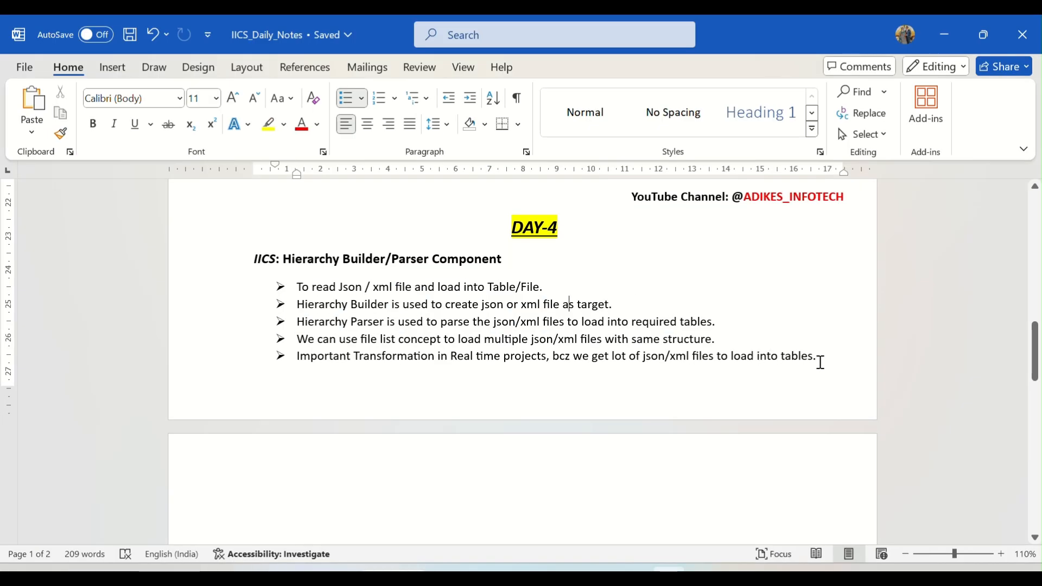
{"action": "left_click_drag", "start_coordinate": [818, 358], "coordinate": [304, 294]}
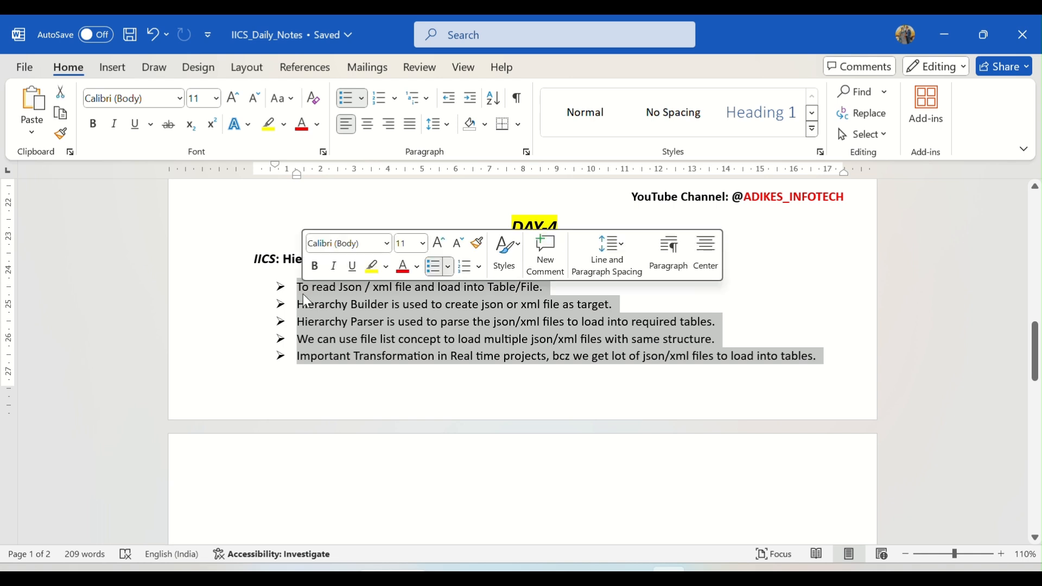
{"action": "left_click", "coordinate": [487, 340]}
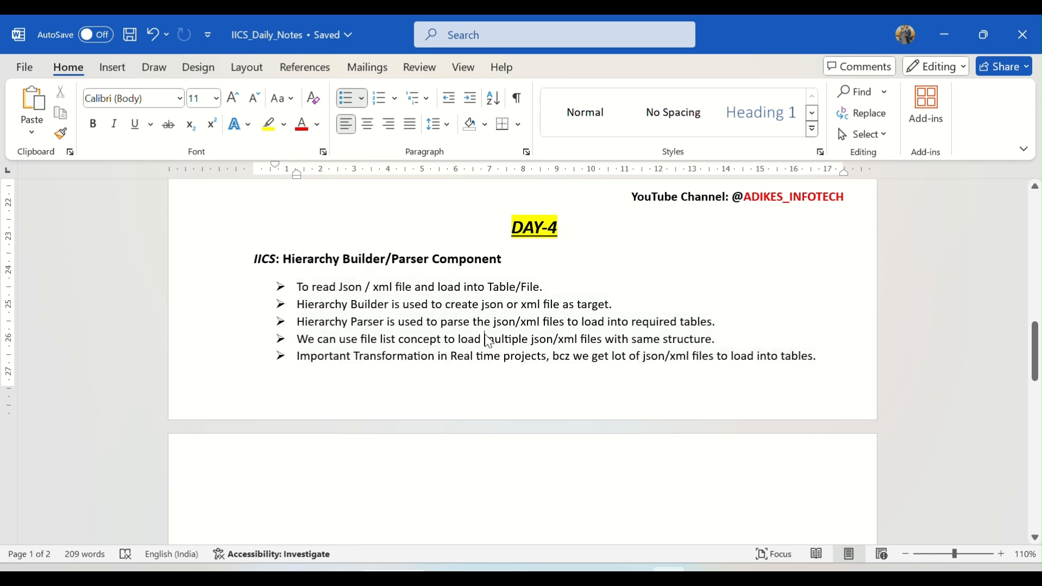